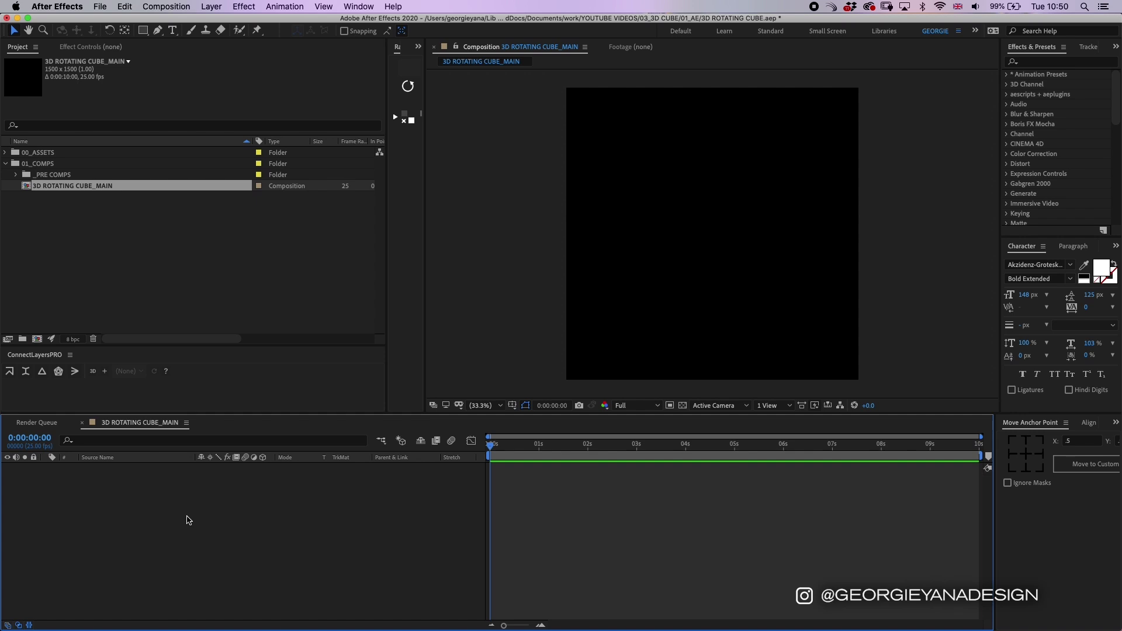
# Step: Add a paragraph text reading CUBE near the composition's bottom edge and move it down into the lower-left corner
pyautogui.press('super+t')
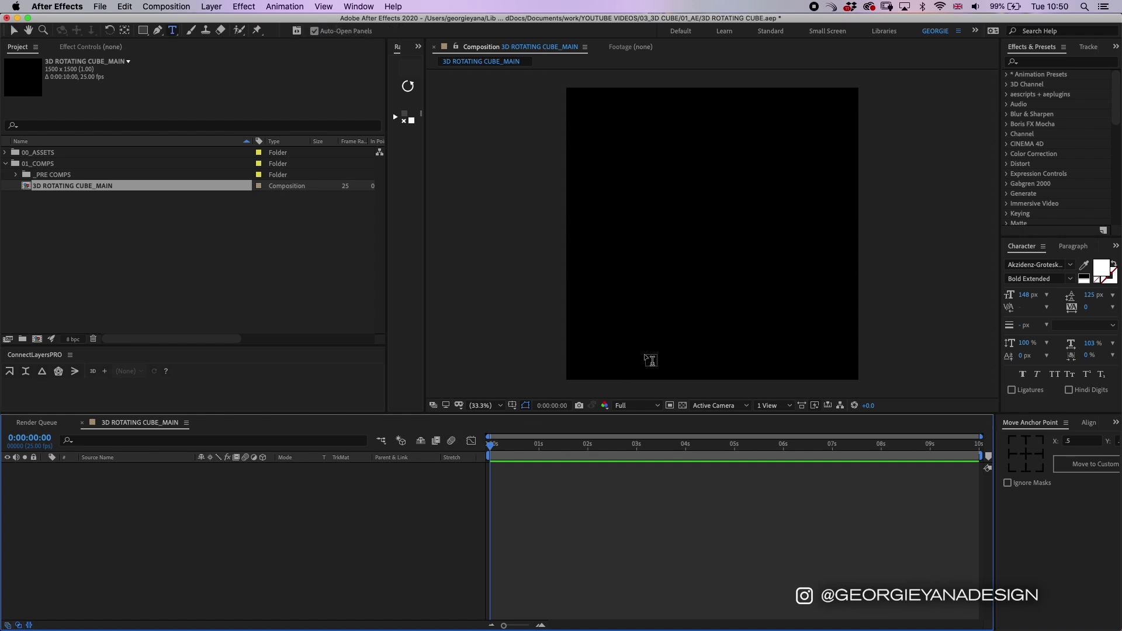
pyautogui.moveTo(578, 333); pyautogui.dragTo(856, 375)
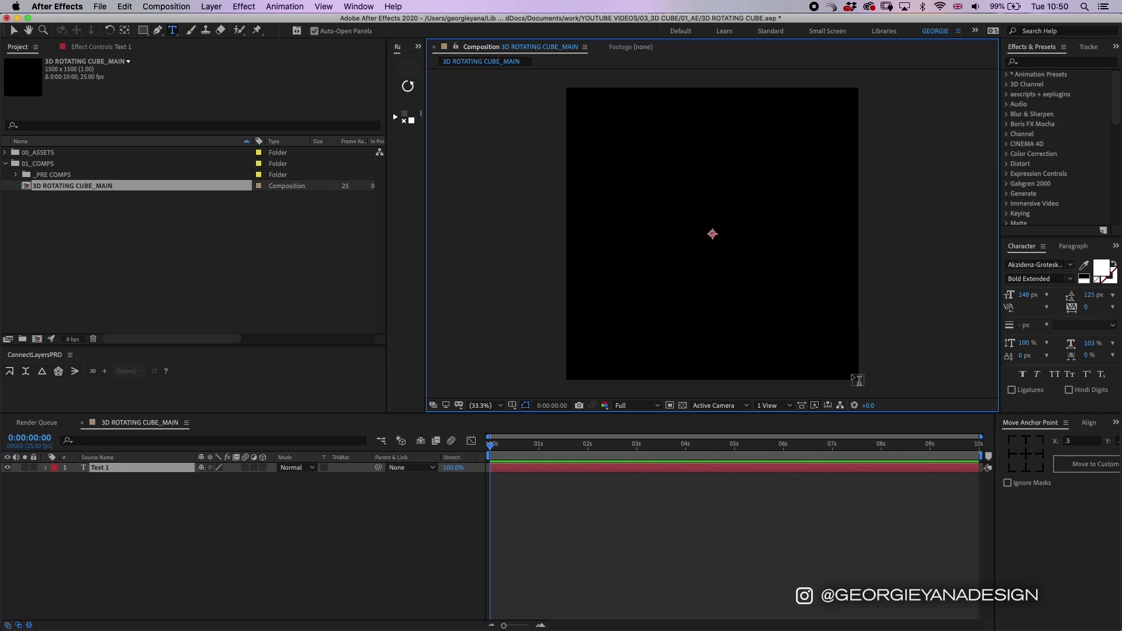
pyautogui.write('CUBE')
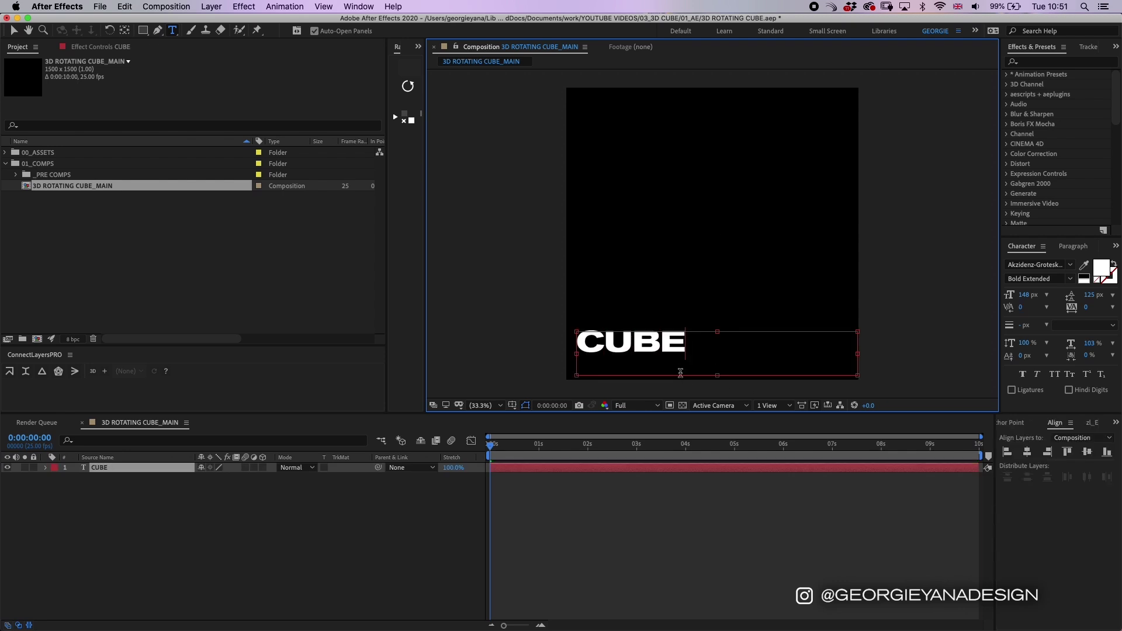
pyautogui.click(425, 534)
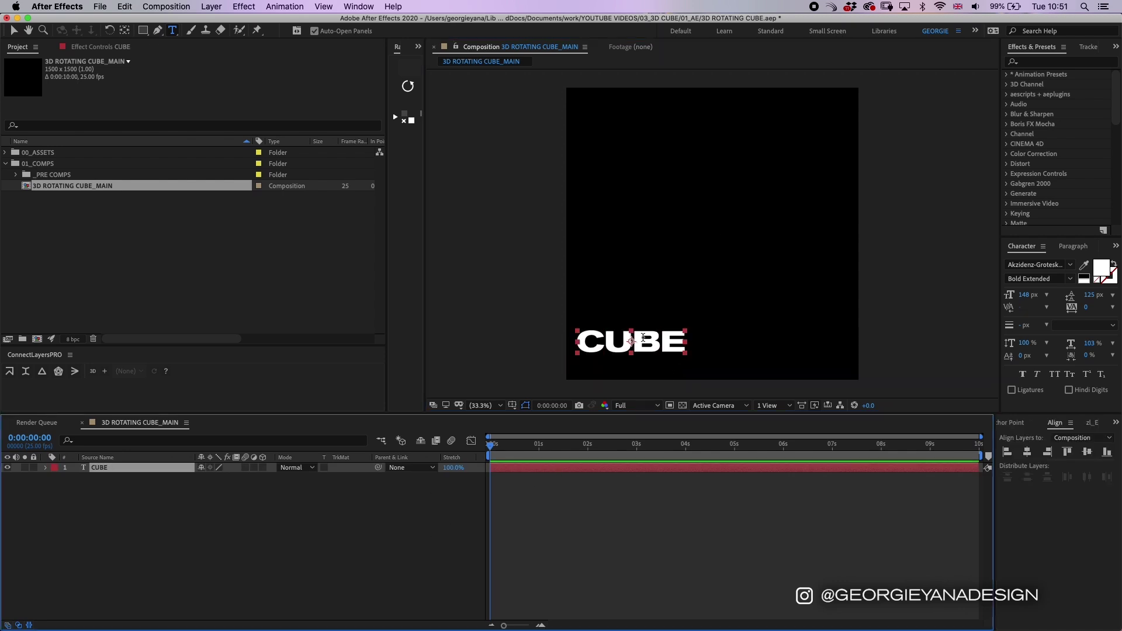
pyautogui.press('v')
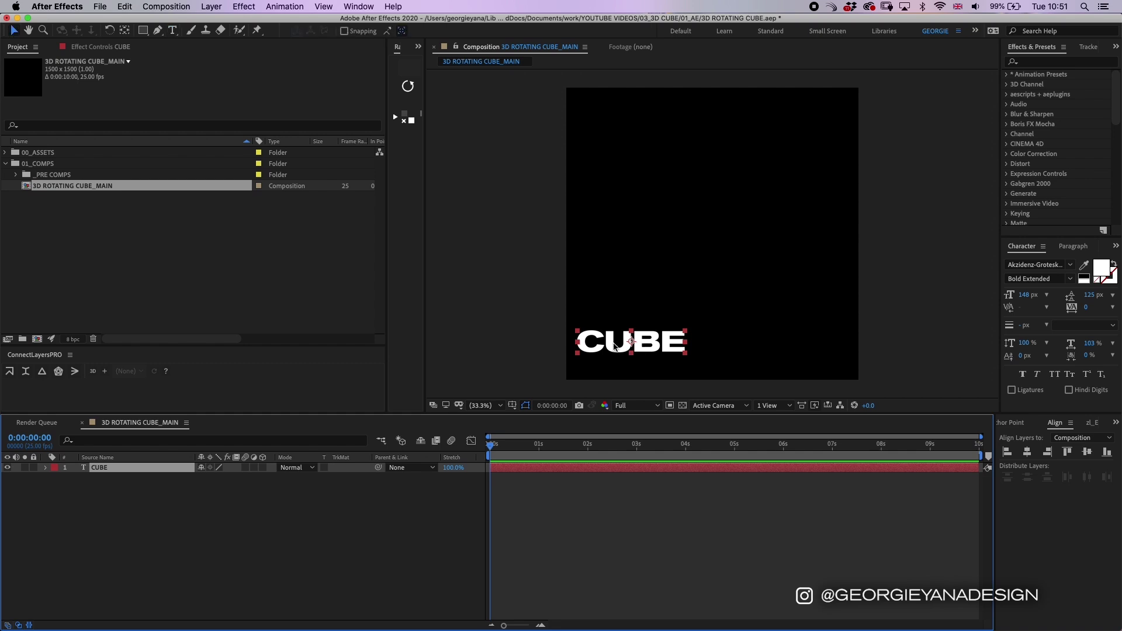
pyautogui.moveTo(615, 345); pyautogui.dragTo(615, 364)
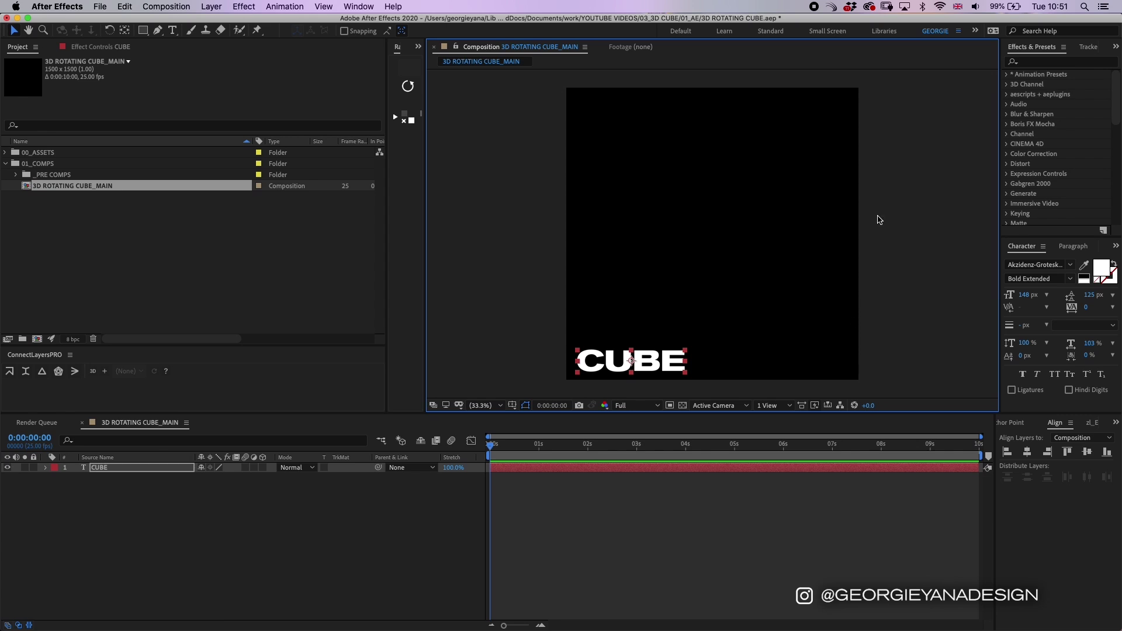
# Step: Create shapes from the CUBE text layer and delete the original text layer
pyautogui.click(551, 466)
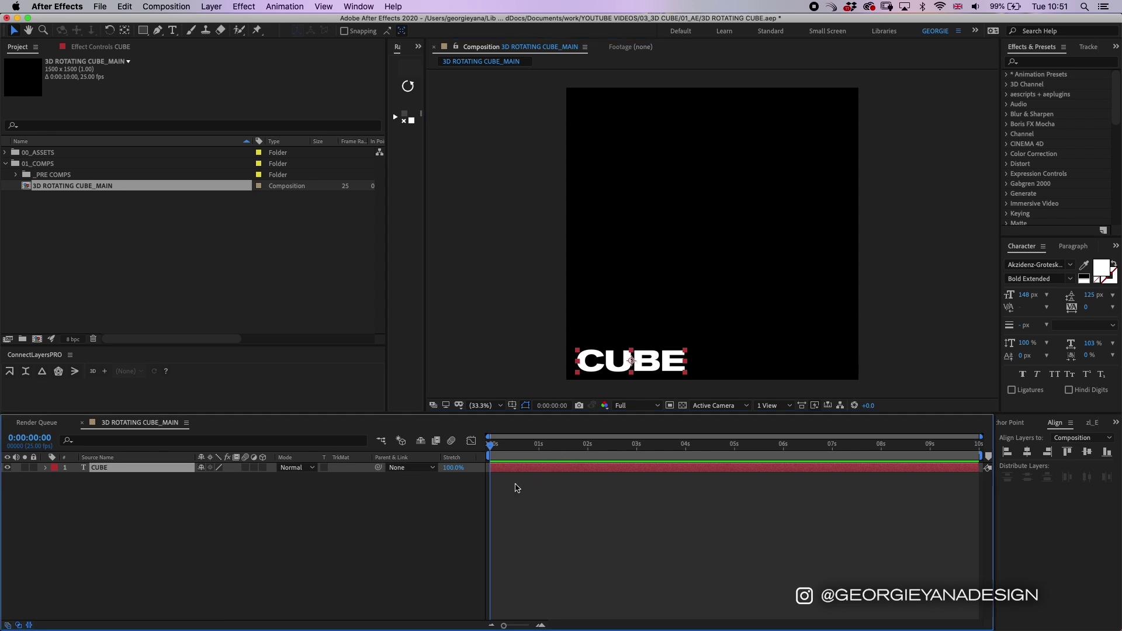
pyautogui.rightClick(516, 474)
pyautogui.moveTo(560, 540)
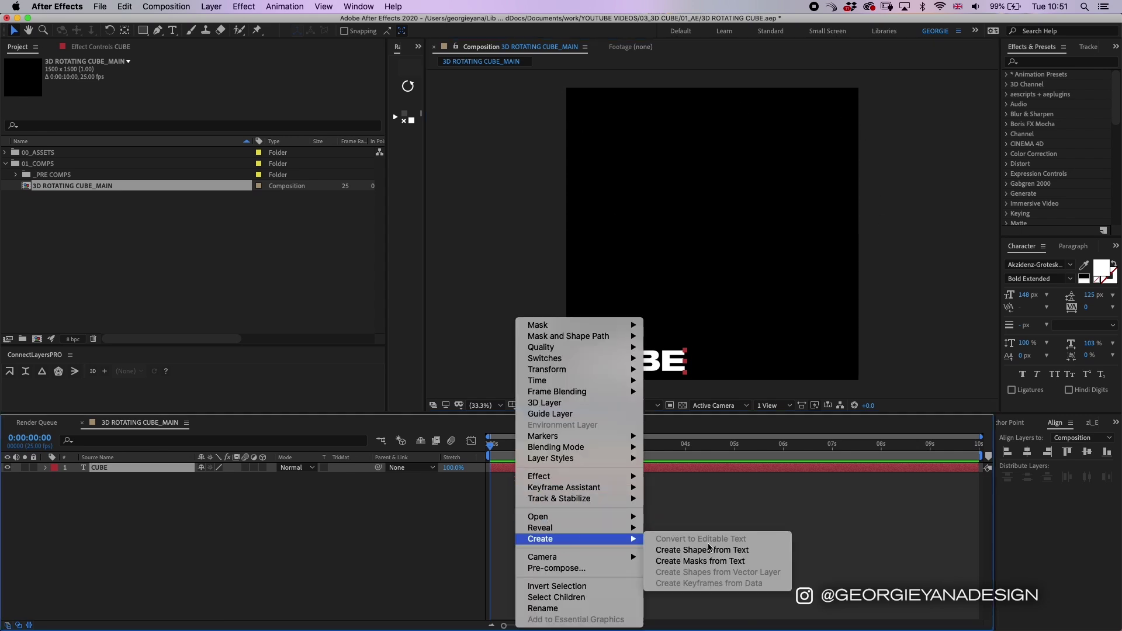
pyautogui.click(703, 554)
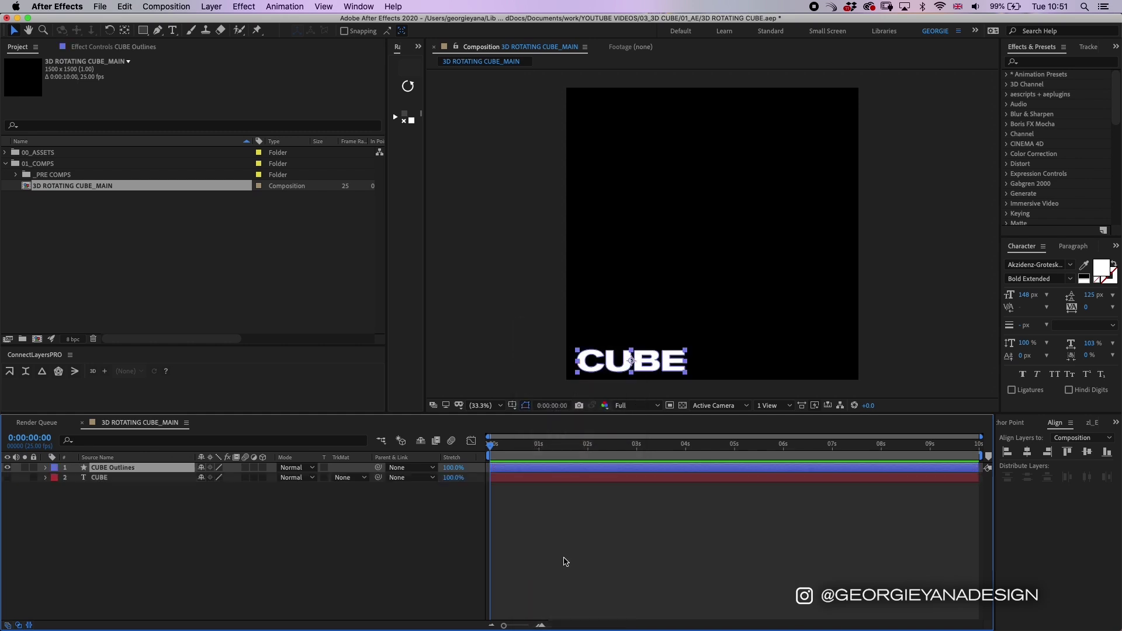
pyautogui.click(526, 479)
pyautogui.press('Delete')
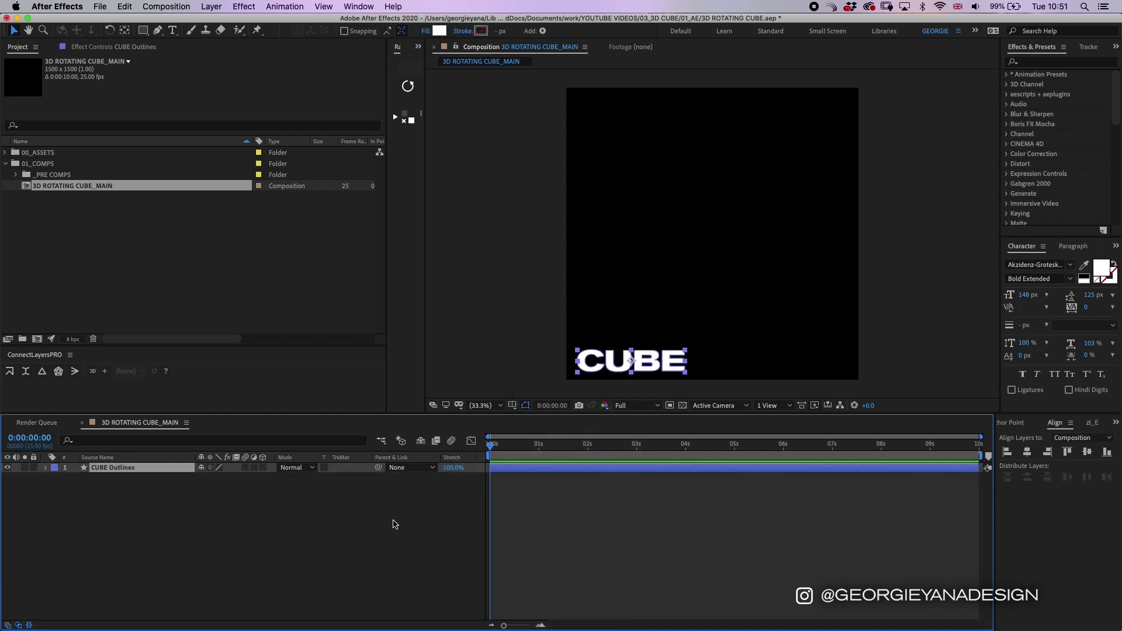
# Step: Reveal the letter path properties of the CUBE Outlines layer
pyautogui.click(588, 366)
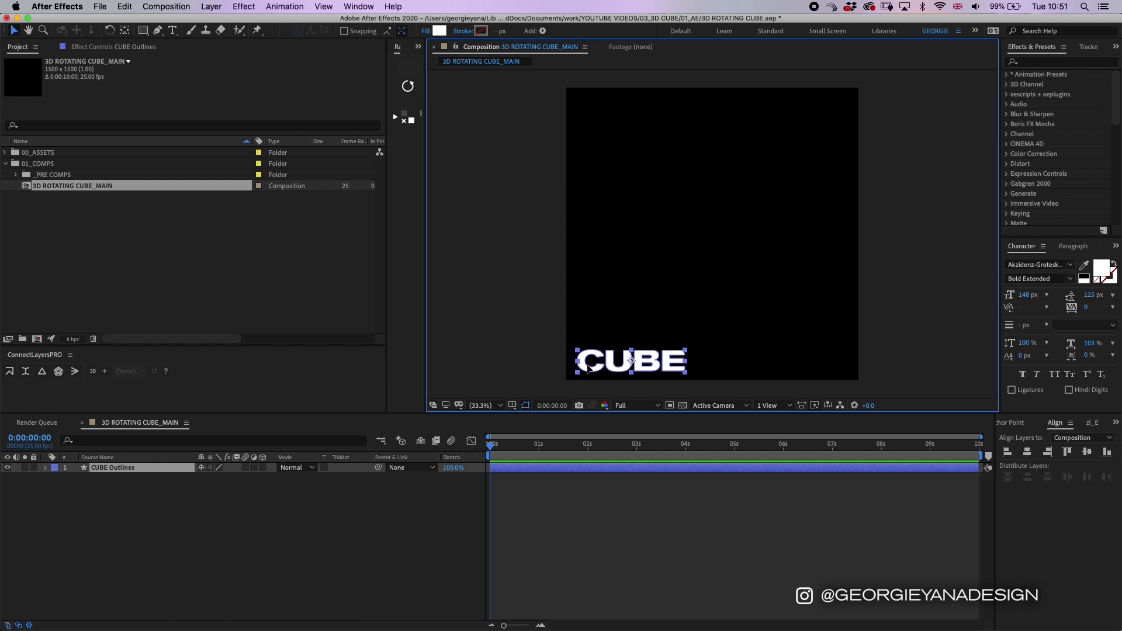
pyautogui.click(155, 508)
pyautogui.press('u')
pyautogui.press('u')
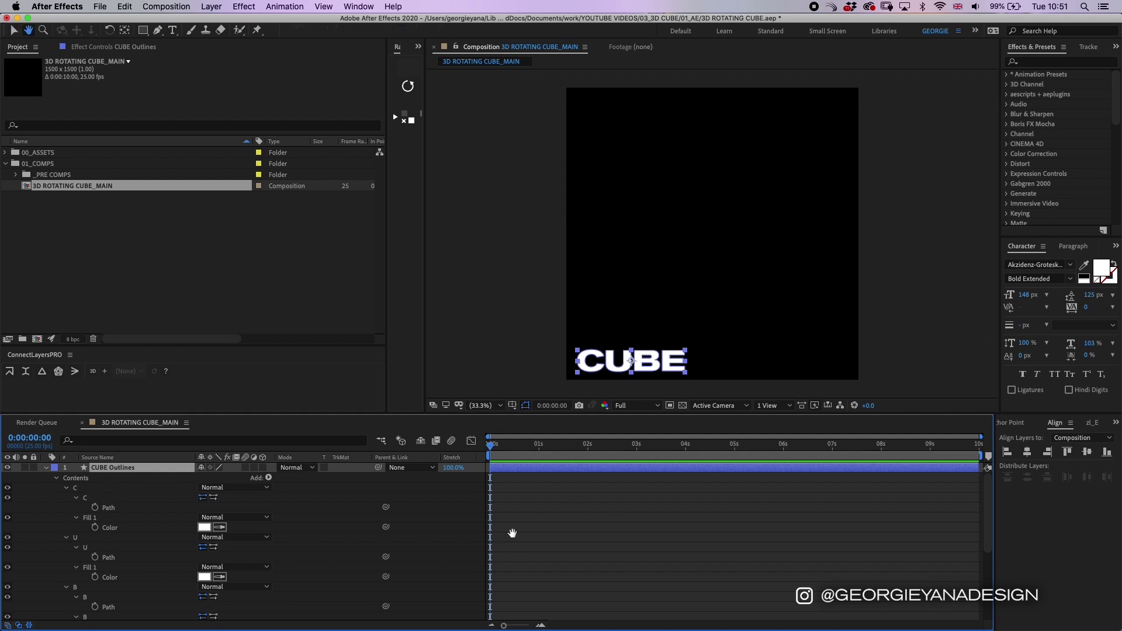
pyautogui.scroll(-1, 514, 596)
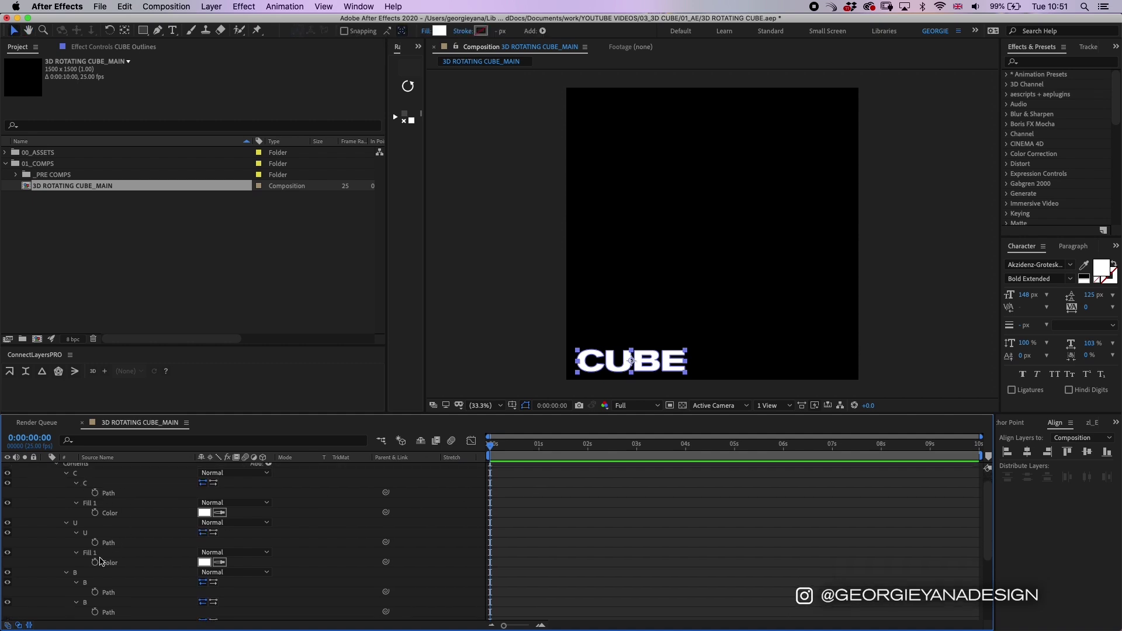
pyautogui.scroll(1, 514, 503)
# Step: Set path keyframes at 0 seconds for the C, the U, all three B paths and the E
pyautogui.click(95, 507)
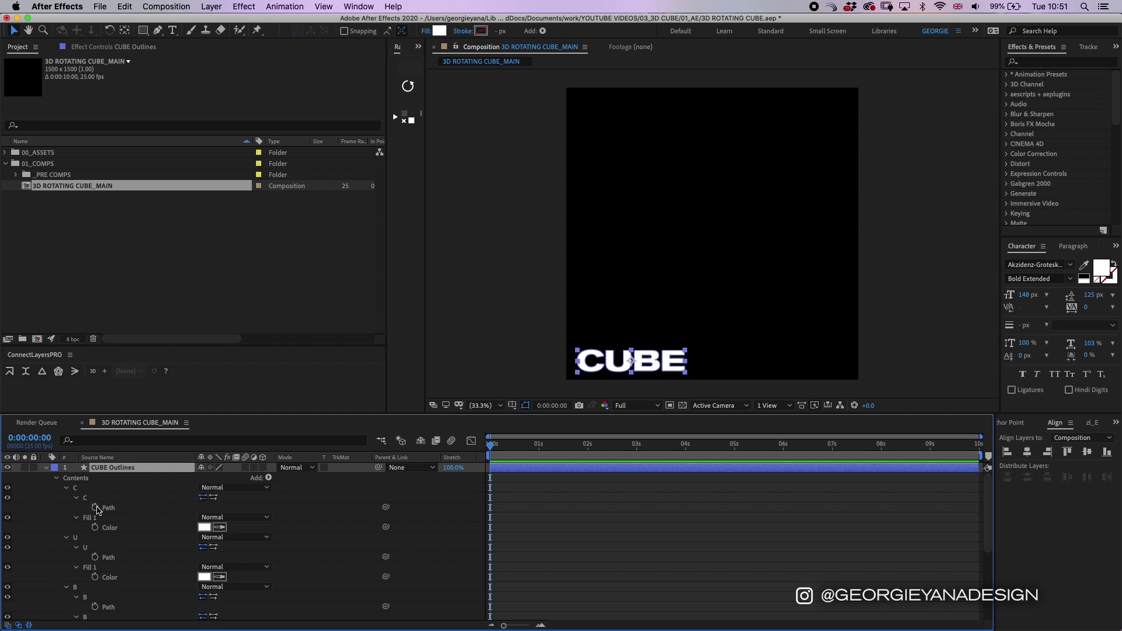
pyautogui.scroll(-3, 122, 571)
pyautogui.click(96, 527)
pyautogui.scroll(-5, 95, 526)
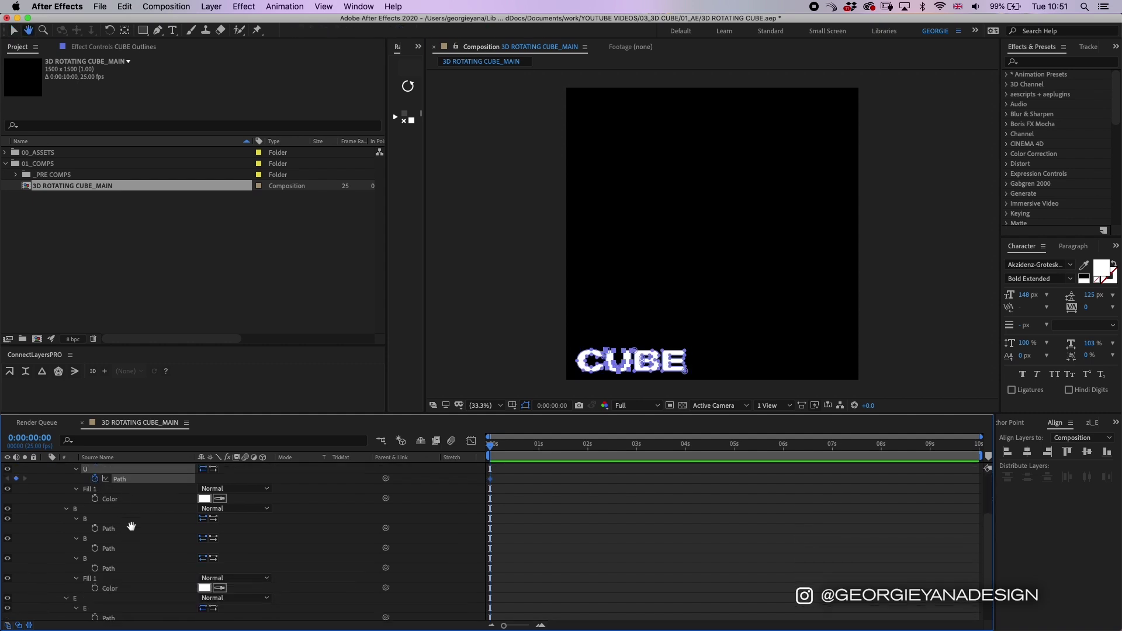
pyautogui.click(95, 524)
pyautogui.click(95, 544)
pyautogui.click(95, 564)
pyautogui.scroll(-5, 96, 564)
pyautogui.click(95, 560)
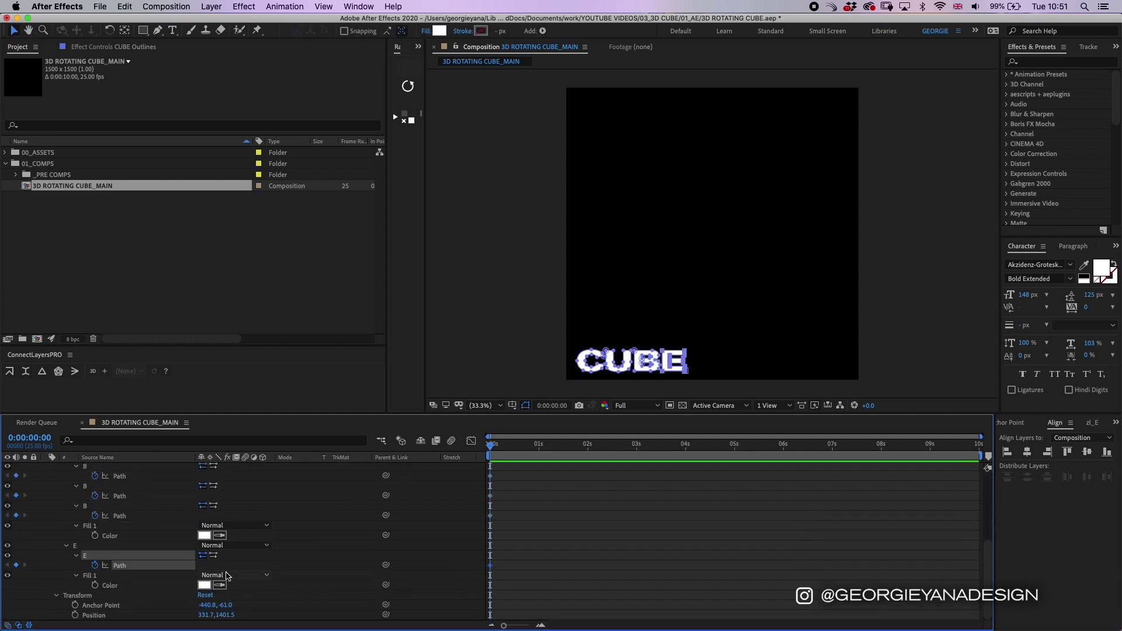
pyautogui.scroll(3, 510, 458)
# Step: At 1 second, reshape the E path so the letter is wider and reaches towards the composition's right edge
pyautogui.click(539, 458)
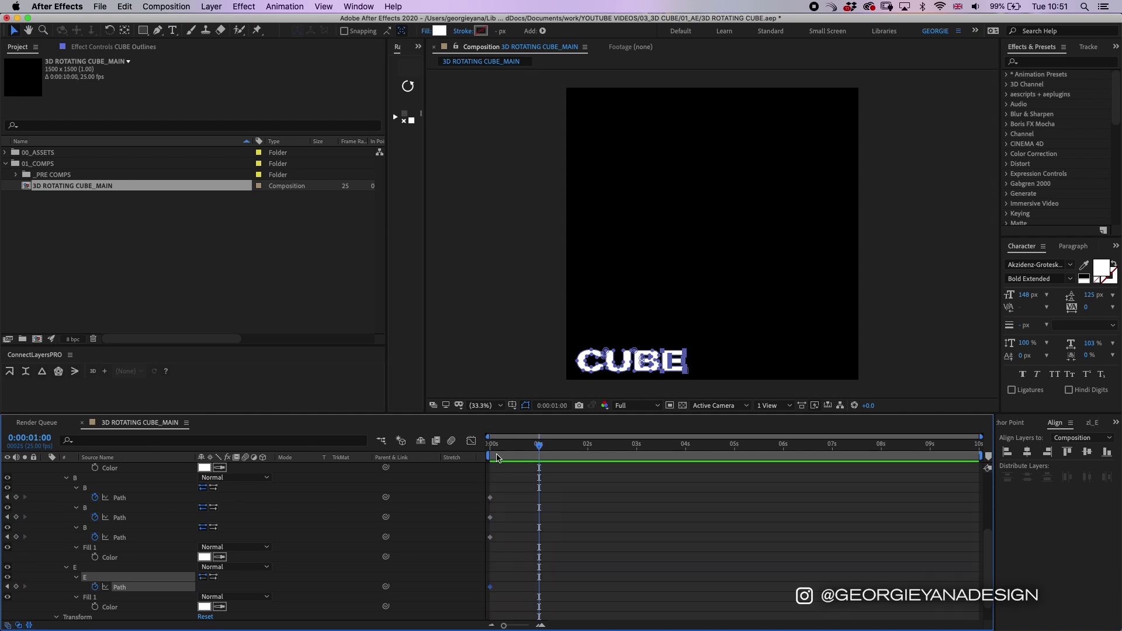
pyautogui.scroll(-1, 100, 579)
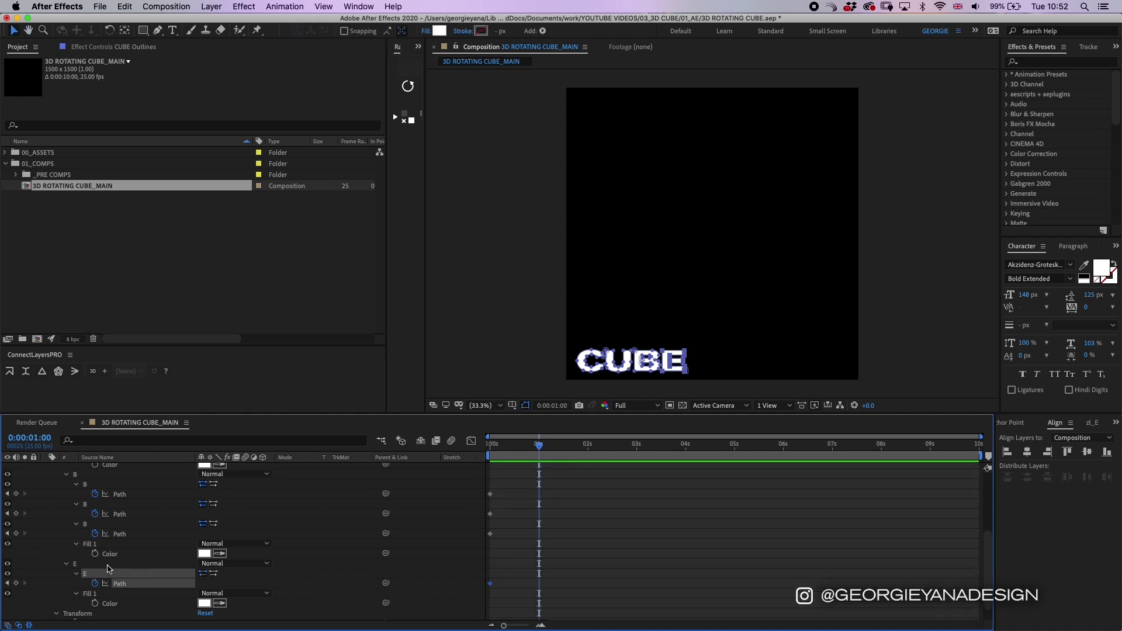
pyautogui.click(111, 574)
pyautogui.click(75, 573)
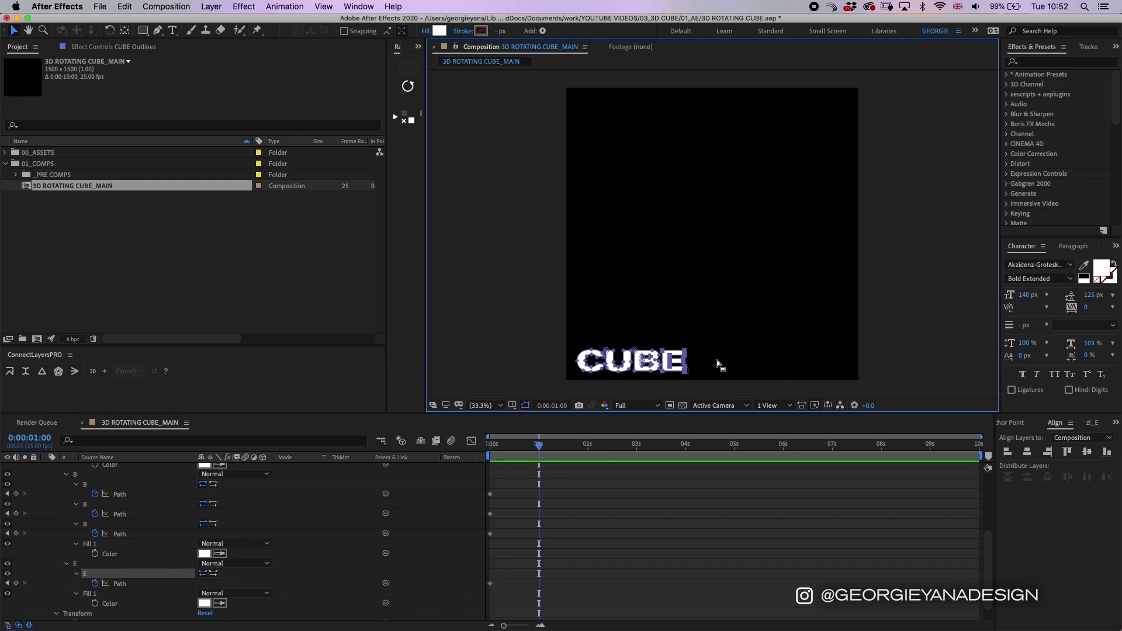
pyautogui.moveTo(665, 378); pyautogui.dragTo(788, 381)
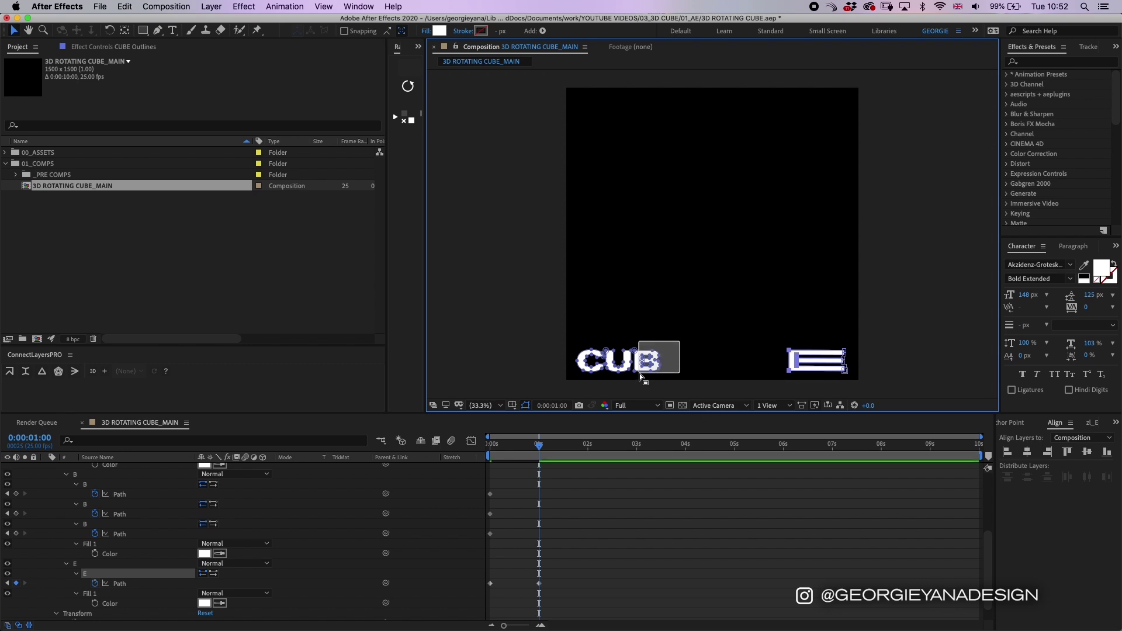
# Step: At 1 second, shift and widen the B beside the E, and stretch the U up to the B
pyautogui.moveTo(640, 373); pyautogui.dragTo(713, 383)
pyautogui.moveTo(663, 344); pyautogui.dragTo(661, 381)
pyautogui.click(142, 587)
pyautogui.scroll(3, 142, 586)
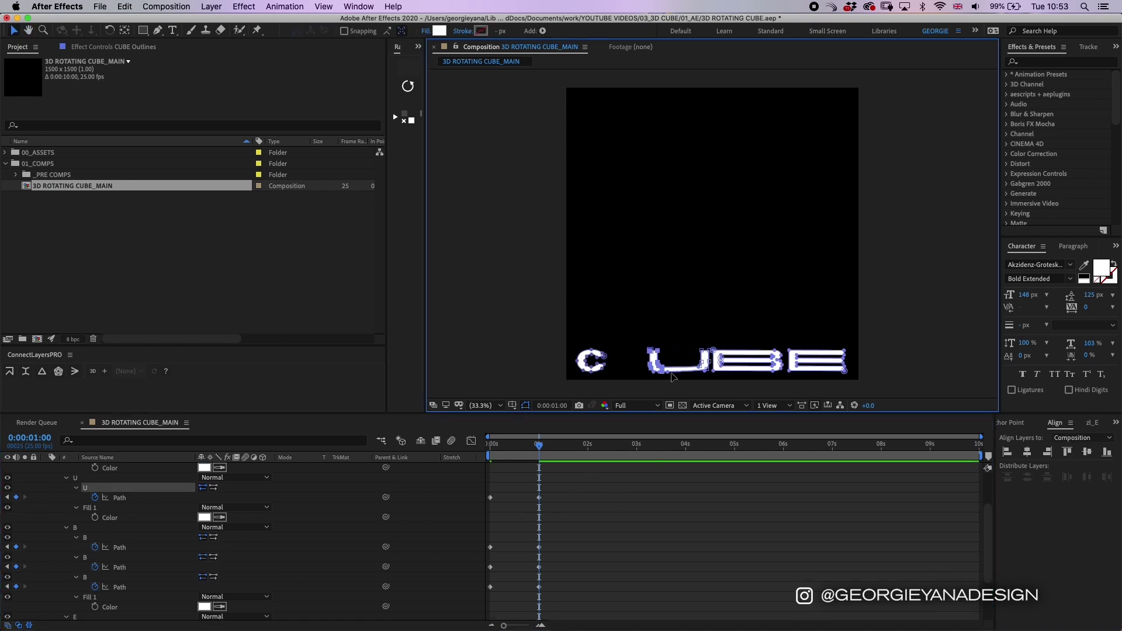
# Step: Move the U's bottom curve points to the middle of the stretched letter at 1 second
pyautogui.press('.')
pyautogui.press('.')
pyautogui.moveTo(643, 387); pyautogui.dragTo(713, 120)
pyautogui.click(568, 271)
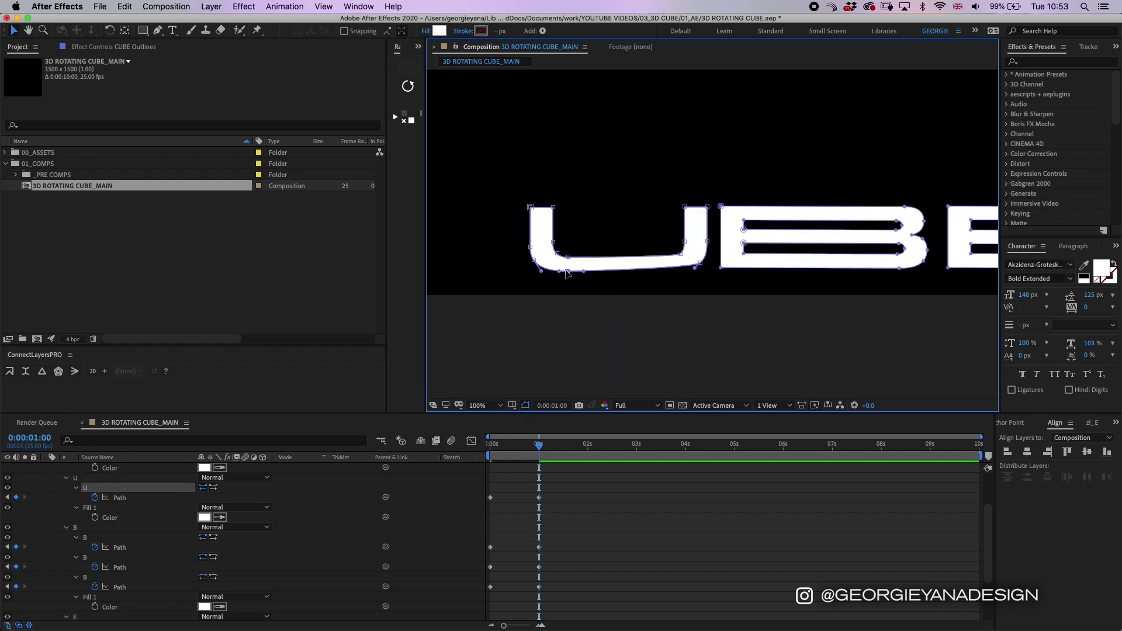
pyautogui.moveTo(568, 274); pyautogui.dragTo(625, 281)
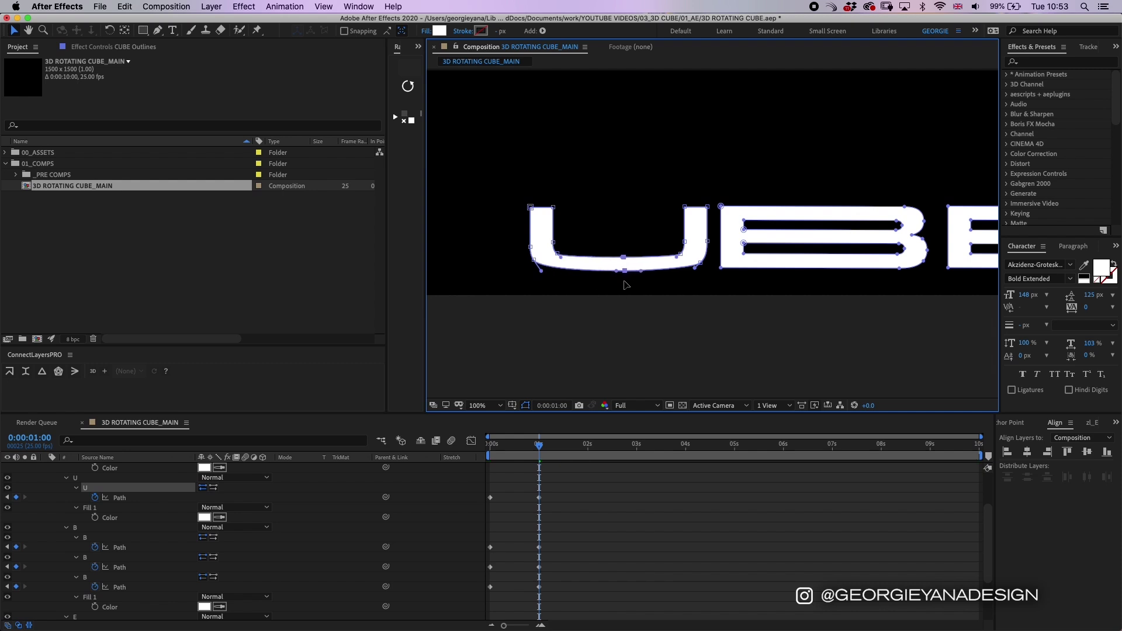
# Step: Delete the U's path keyframe at 1 second
pyautogui.click(388, 587)
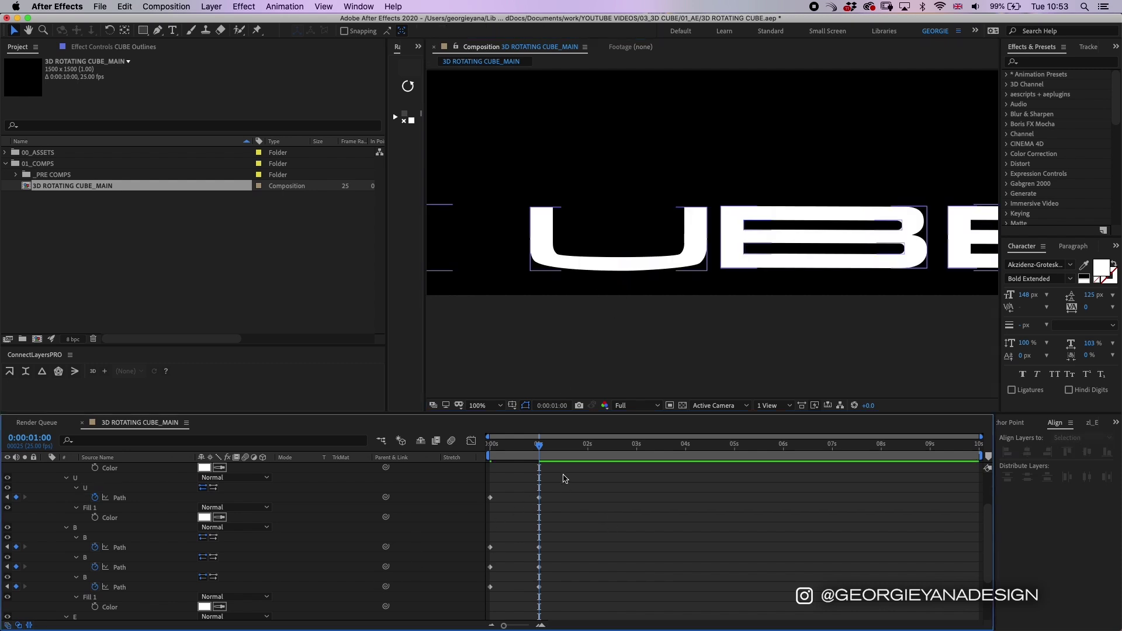
pyautogui.click(539, 497)
pyautogui.press('Delete')
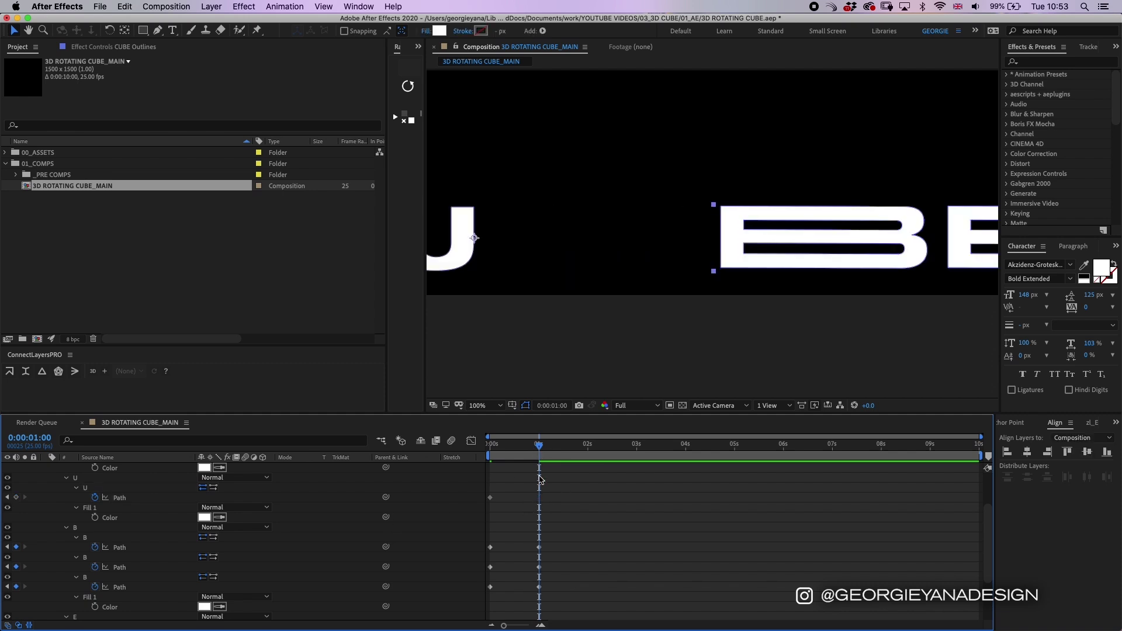
# Step: At 0 seconds, add an extra Pen tool vertex beside the U's inner bottom centre point
pyautogui.moveTo(514, 449); pyautogui.dragTo(453, 464)
pyautogui.moveTo(478, 288); pyautogui.dragTo(585, 296)
pyautogui.click(104, 488)
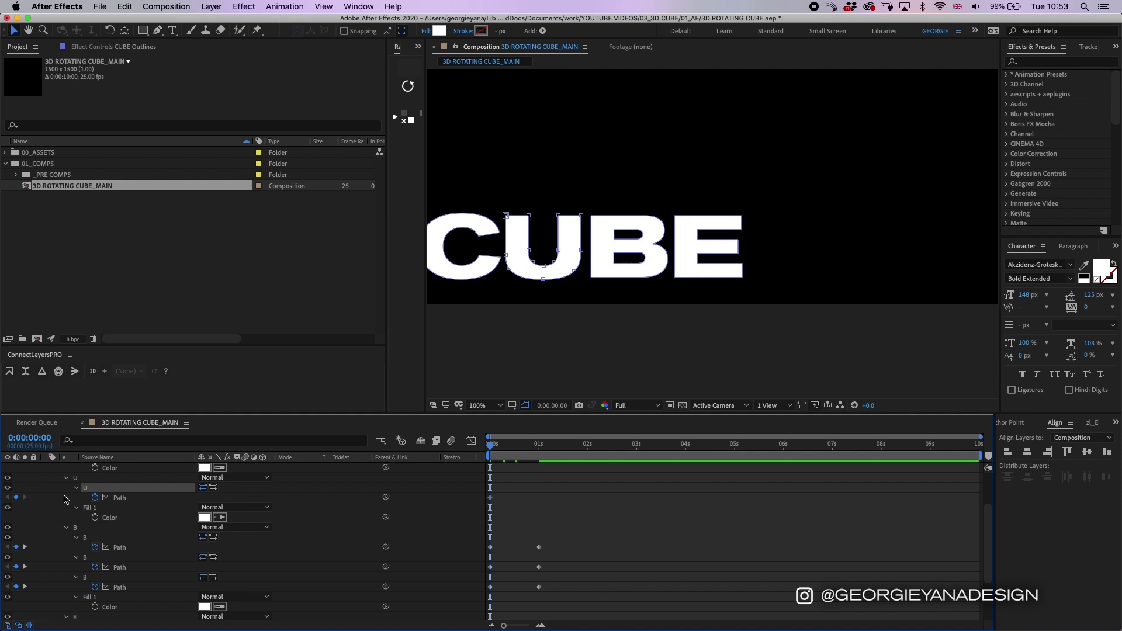
pyautogui.scroll(2, 546, 339)
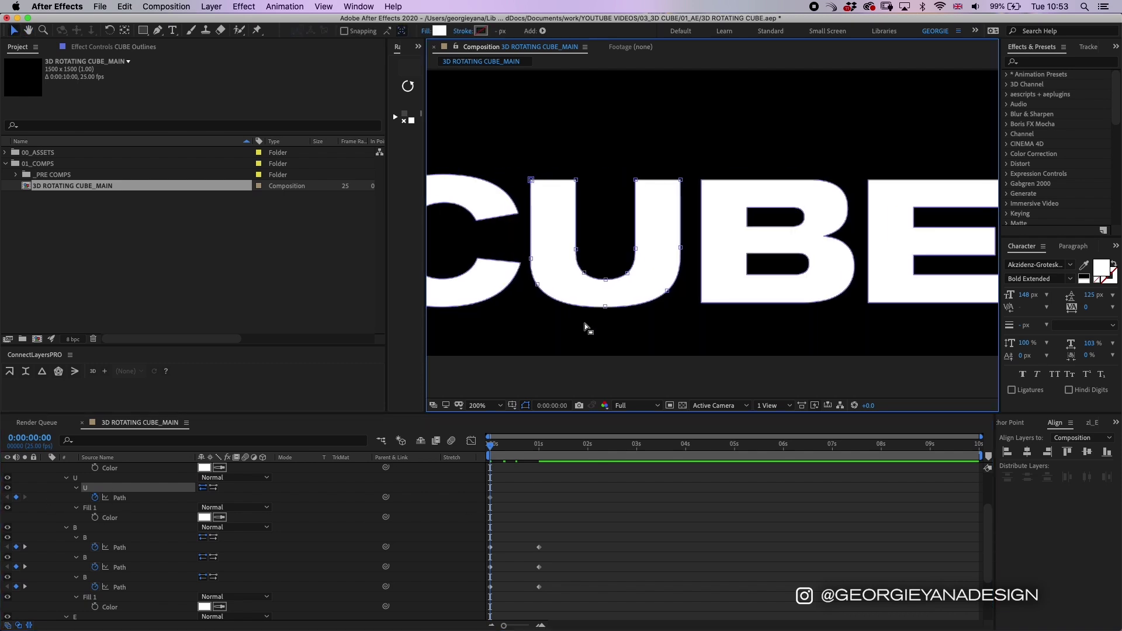
pyautogui.scroll(4, 584, 324)
pyautogui.scroll(-2, 672, 271)
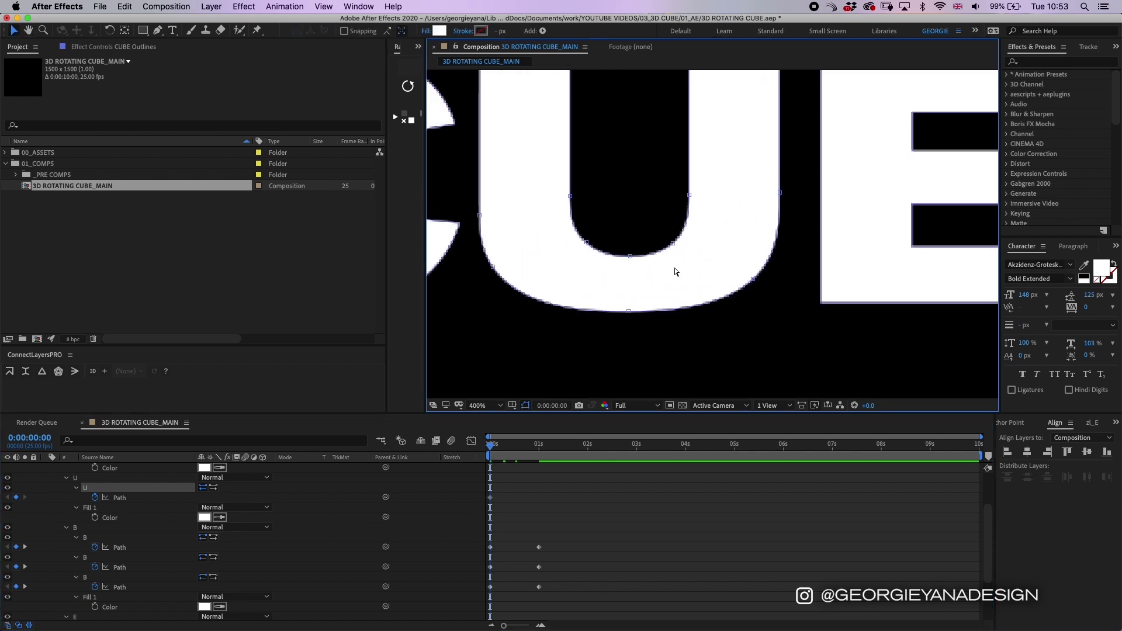
pyautogui.scroll(2, 675, 268)
pyautogui.moveTo(579, 309); pyautogui.dragTo(641, 289)
pyautogui.click(609, 261)
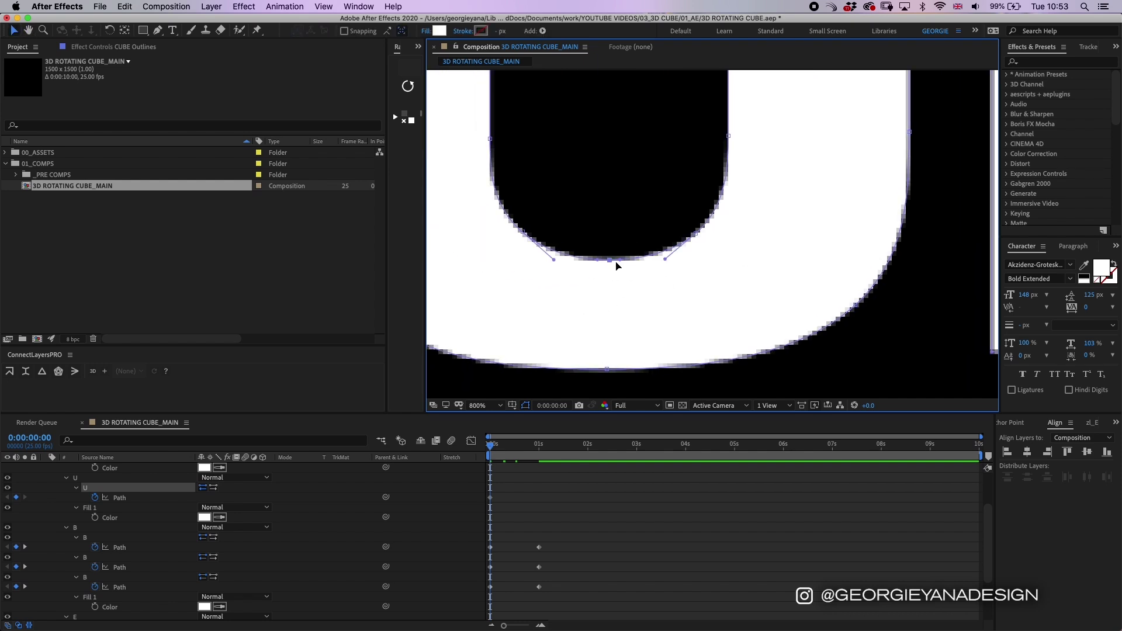
pyautogui.press('g')
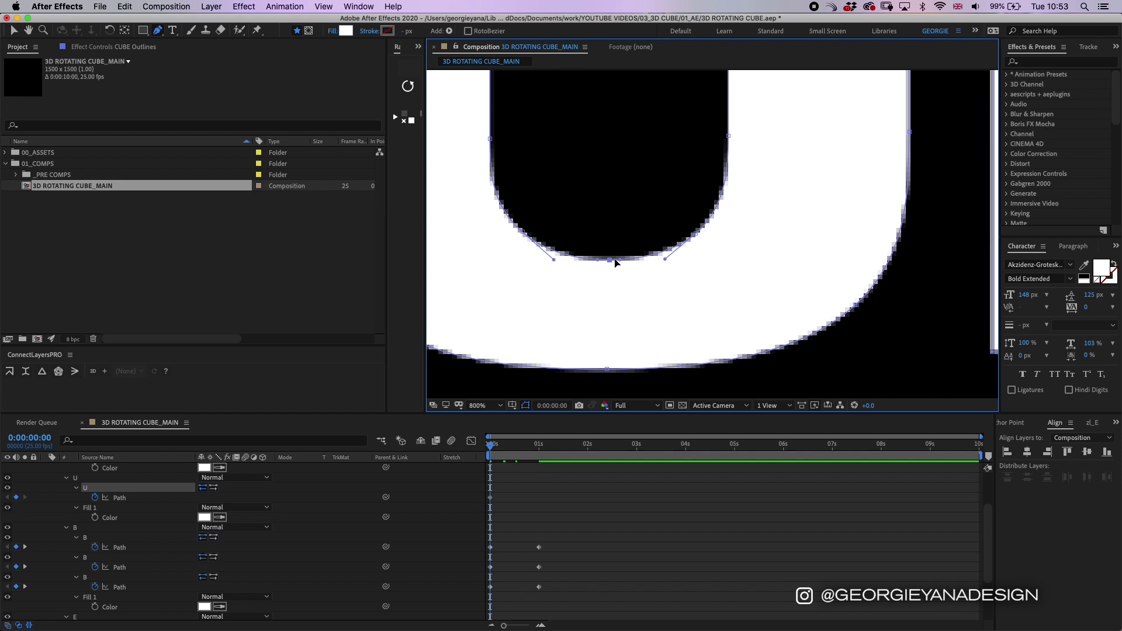
pyautogui.scroll(1, 616, 264)
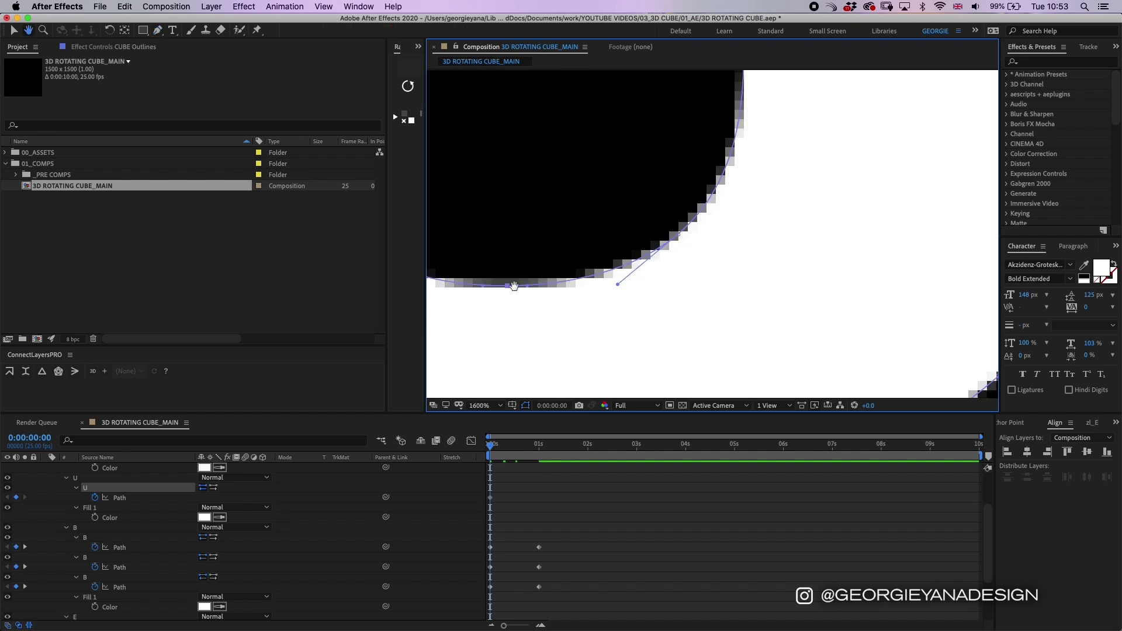
# Step: Add a matching extra vertex beside the U's outer bottom centre point and return to the Selection tool
pyautogui.moveTo(534, 358); pyautogui.dragTo(529, 217)
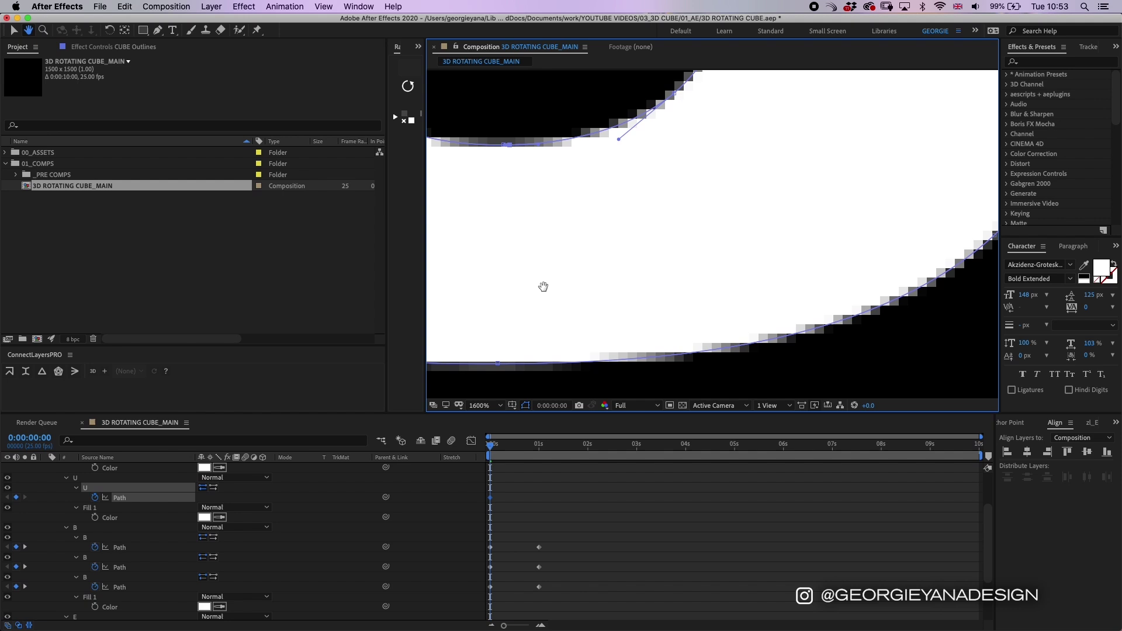
pyautogui.click(503, 364)
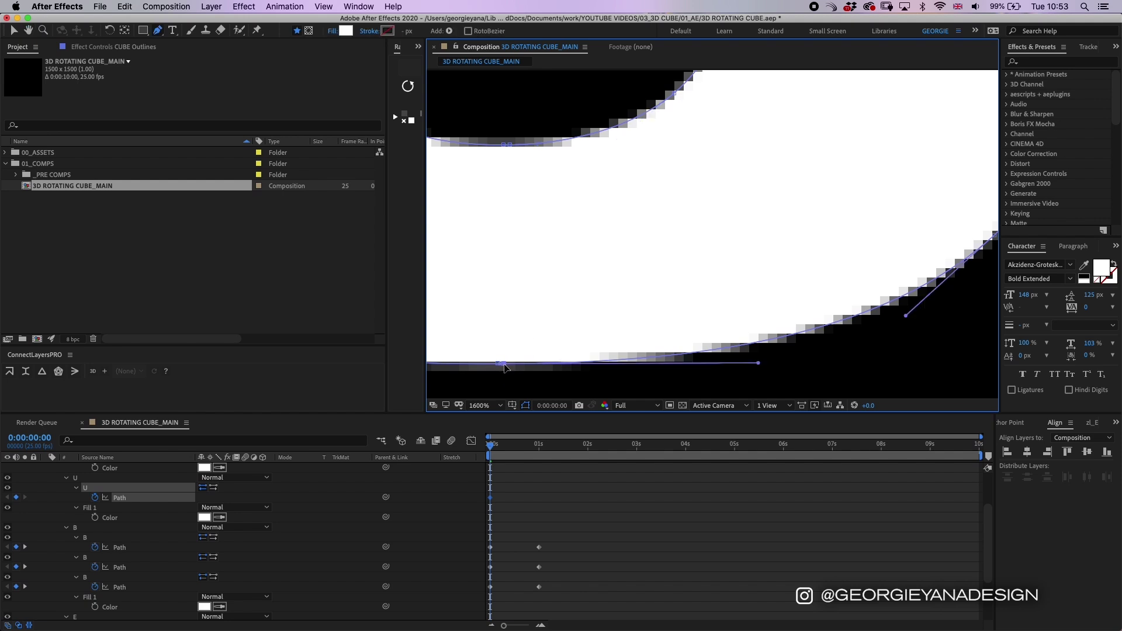
pyautogui.press('v')
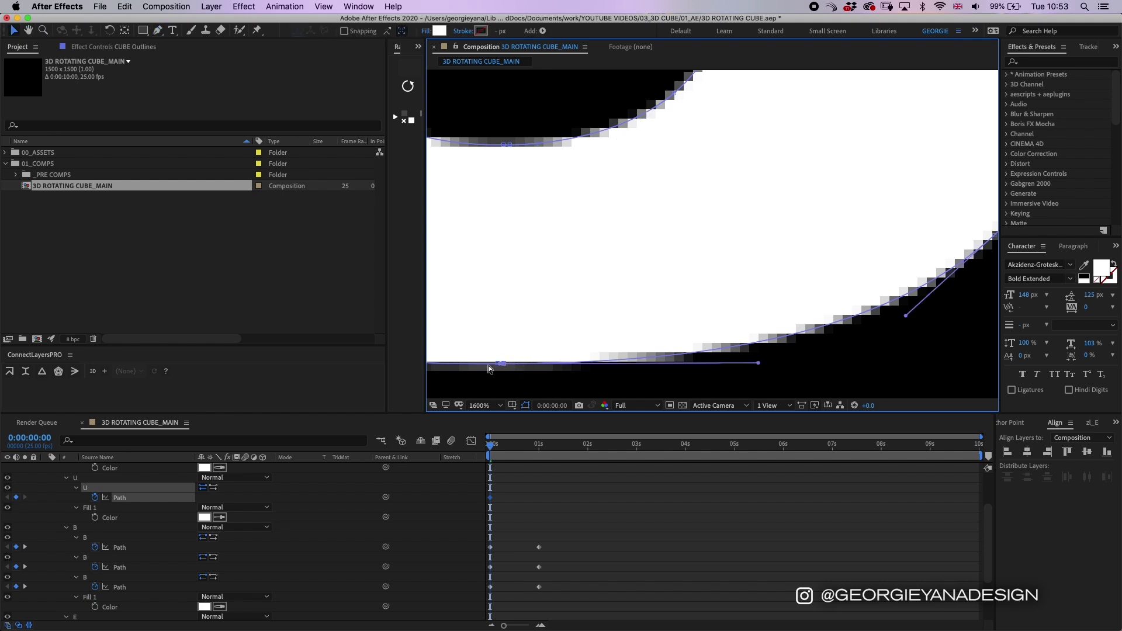
pyautogui.press(',')
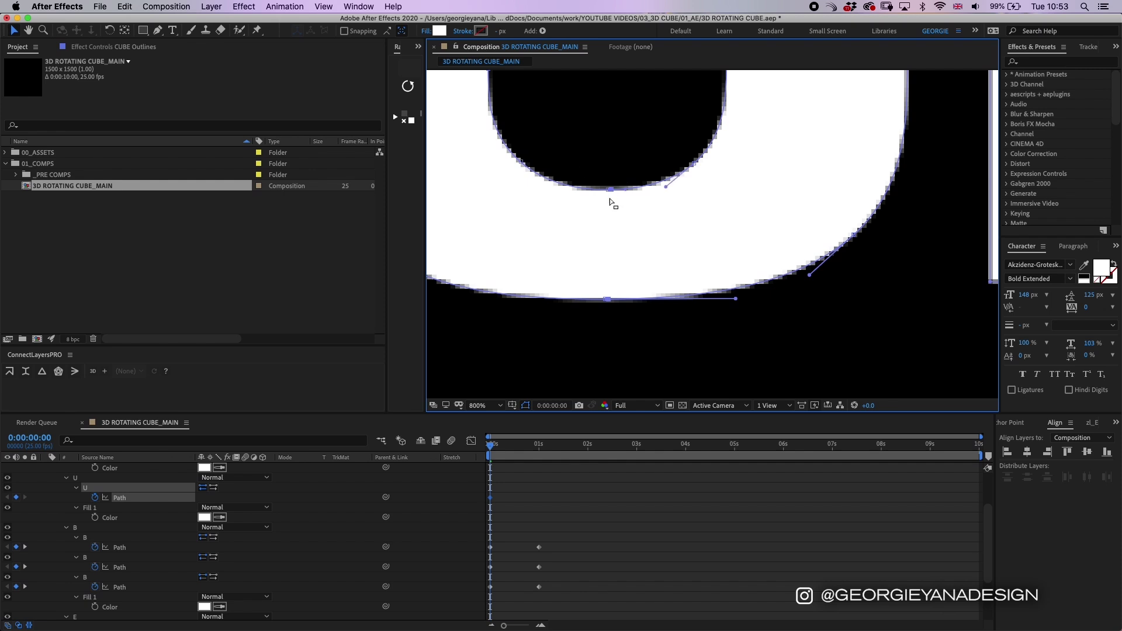
# Step: At 1 second, stretch the U wider by moving its right-hand vertices, including the added bottom centre points, to the right
pyautogui.press(',')
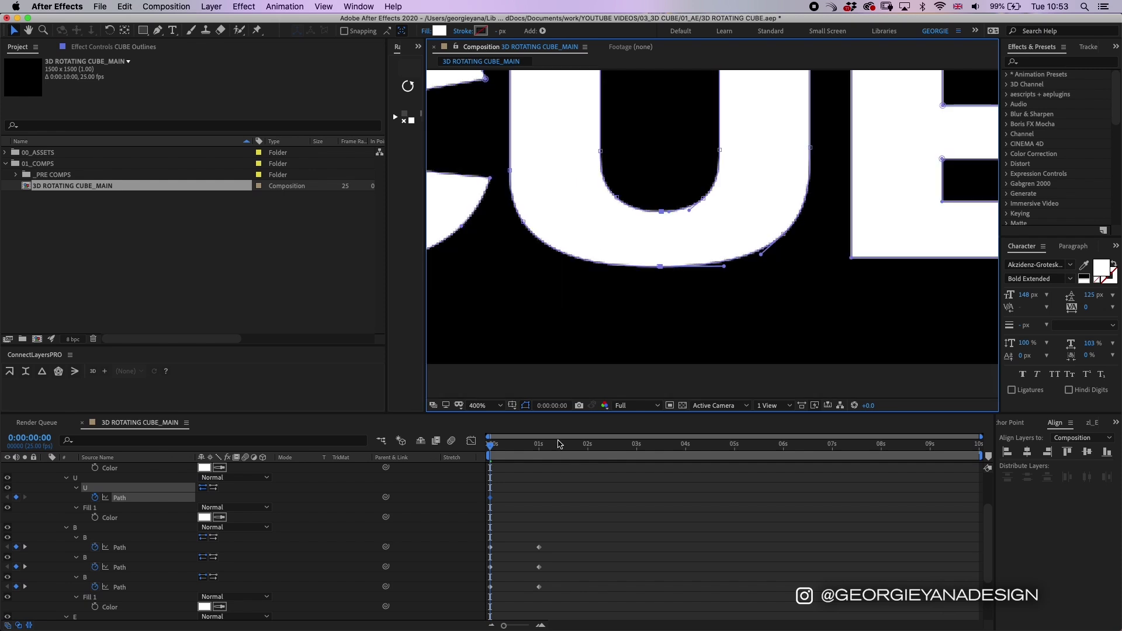
pyautogui.click(538, 451)
pyautogui.scroll(3, 674, 353)
pyautogui.moveTo(793, 104); pyautogui.dragTo(636, 381)
pyautogui.rightClick(527, 559)
pyautogui.click(531, 455)
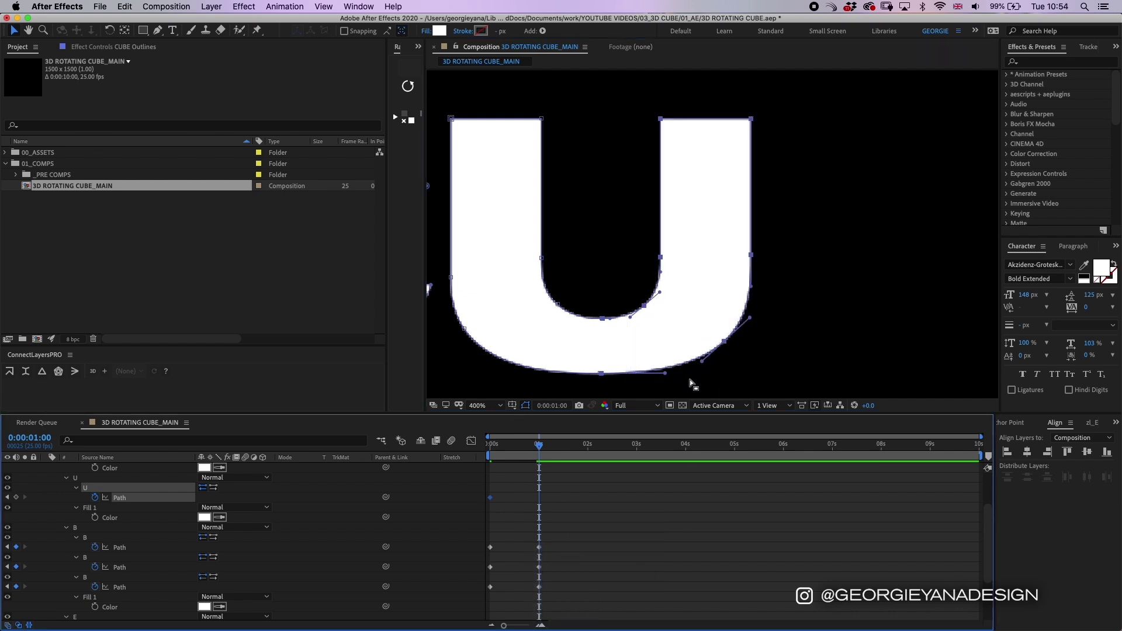
pyautogui.press(',')
pyautogui.moveTo(779, 284); pyautogui.dragTo(646, 269)
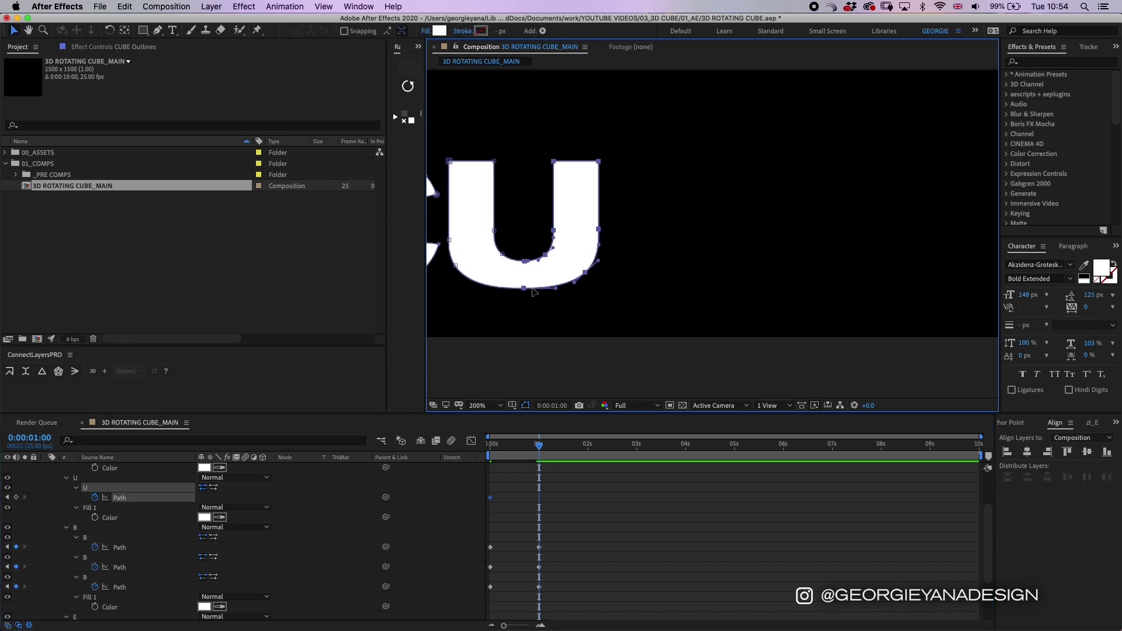
pyautogui.moveTo(544, 255); pyautogui.dragTo(690, 257)
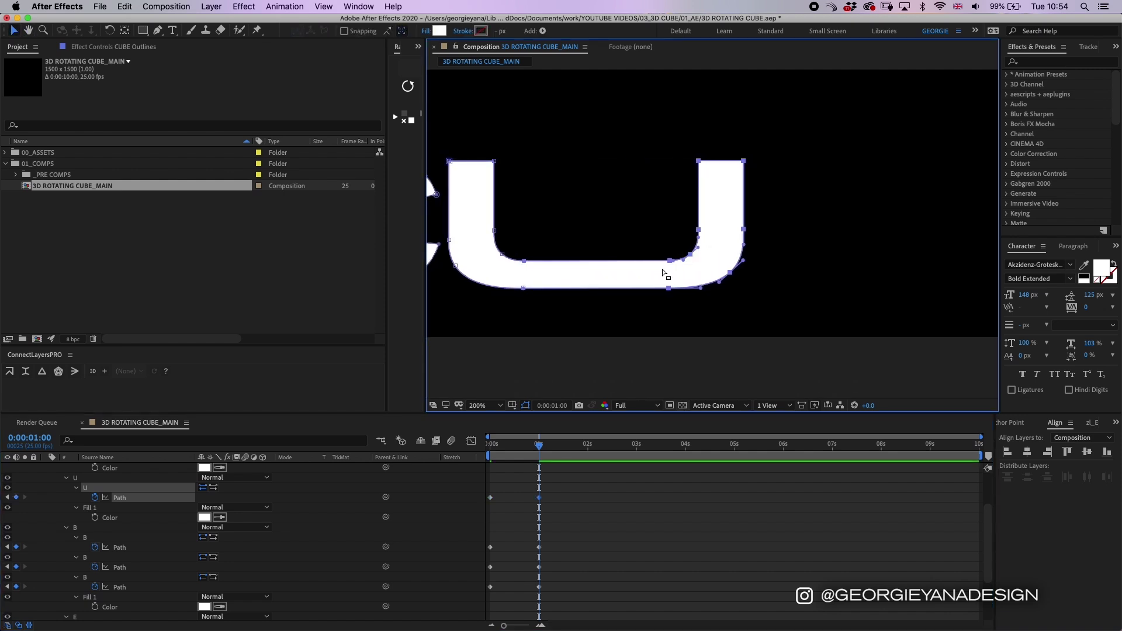
# Step: Select all of the U's vertices at 1 second and move the stretched letter beside the B
pyautogui.press(',')
pyautogui.press('space')
pyautogui.moveTo(760, 262); pyautogui.dragTo(667, 291)
pyautogui.moveTo(591, 280); pyautogui.dragTo(608, 280)
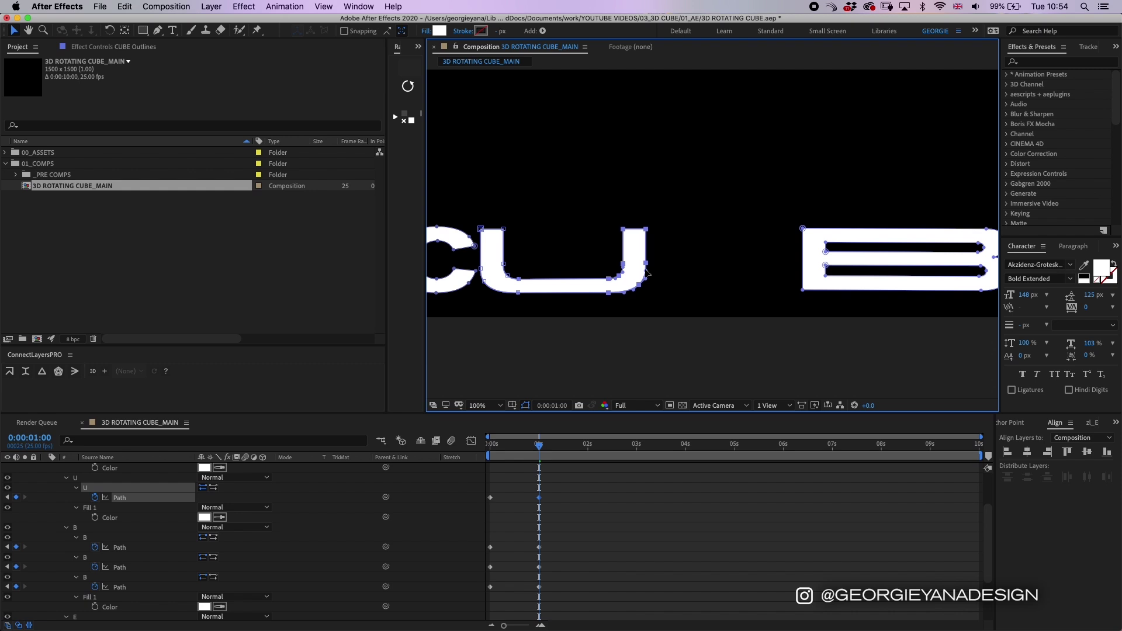
pyautogui.moveTo(687, 214); pyautogui.dragTo(478, 303)
pyautogui.moveTo(538, 283); pyautogui.dragTo(685, 284)
pyautogui.press('space')
pyautogui.moveTo(752, 311); pyautogui.dragTo(601, 314)
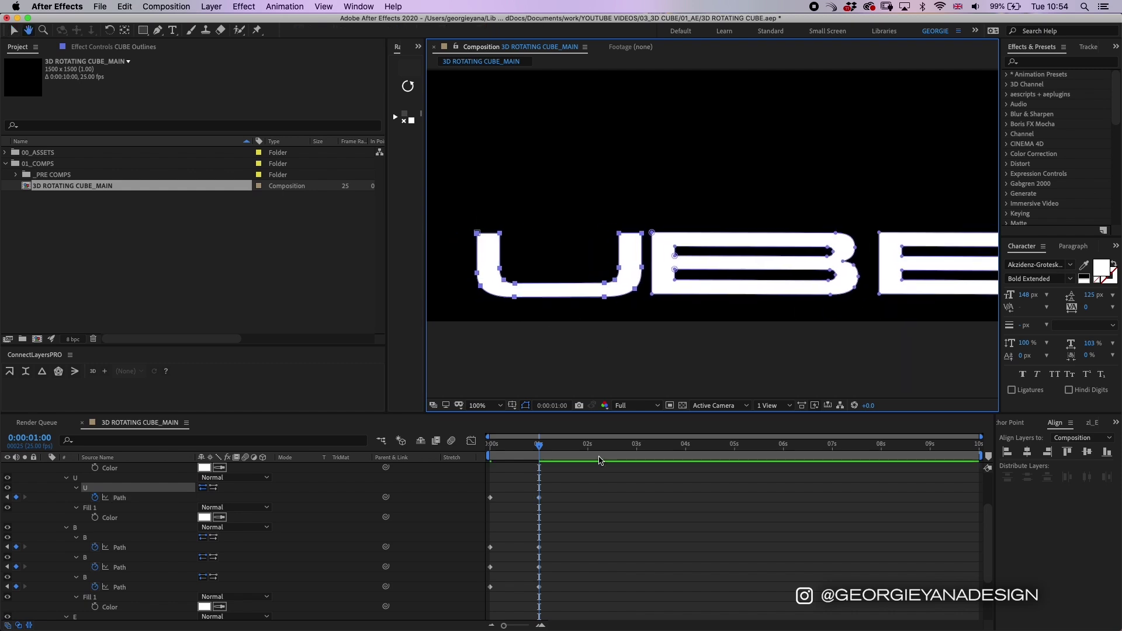
# Step: Select the C's path and add extra Pen tool vertices beside its outer and inner bottom centre points
pyautogui.hscroll(-5, 867, 225)
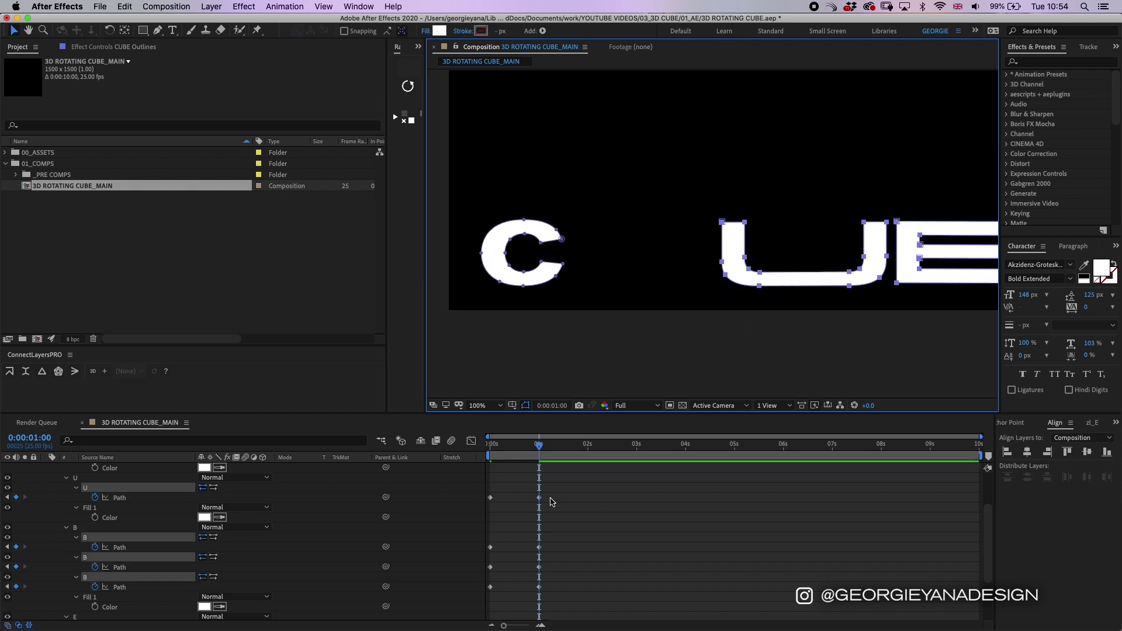
pyautogui.scroll(3, 115, 513)
pyautogui.click(88, 498)
pyautogui.scroll(4, 526, 268)
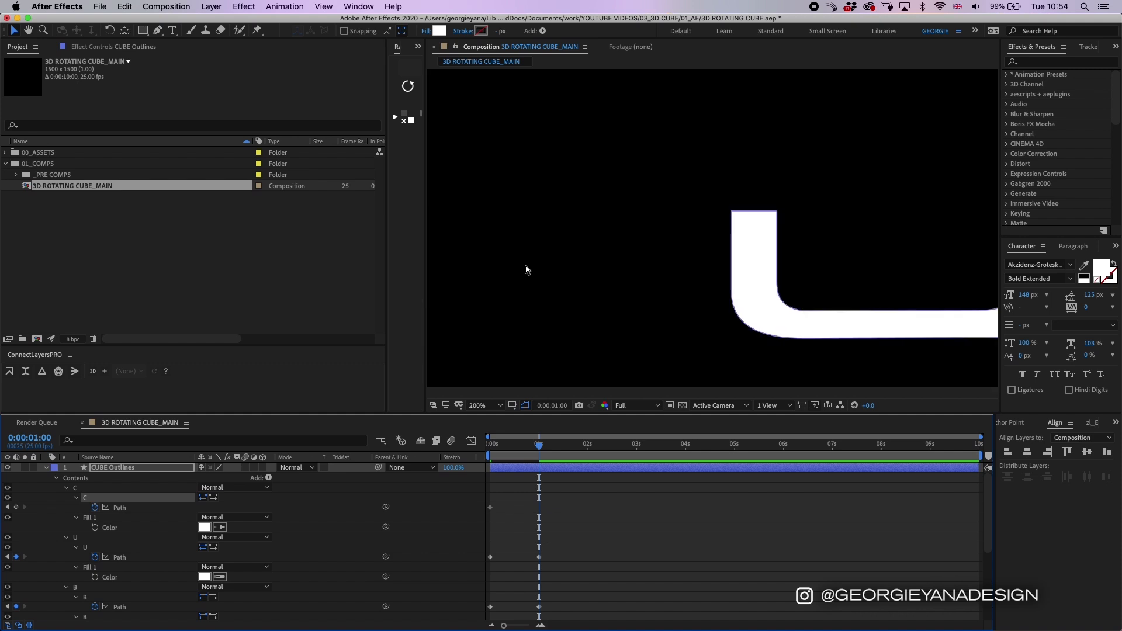
pyautogui.scroll(1, 573, 342)
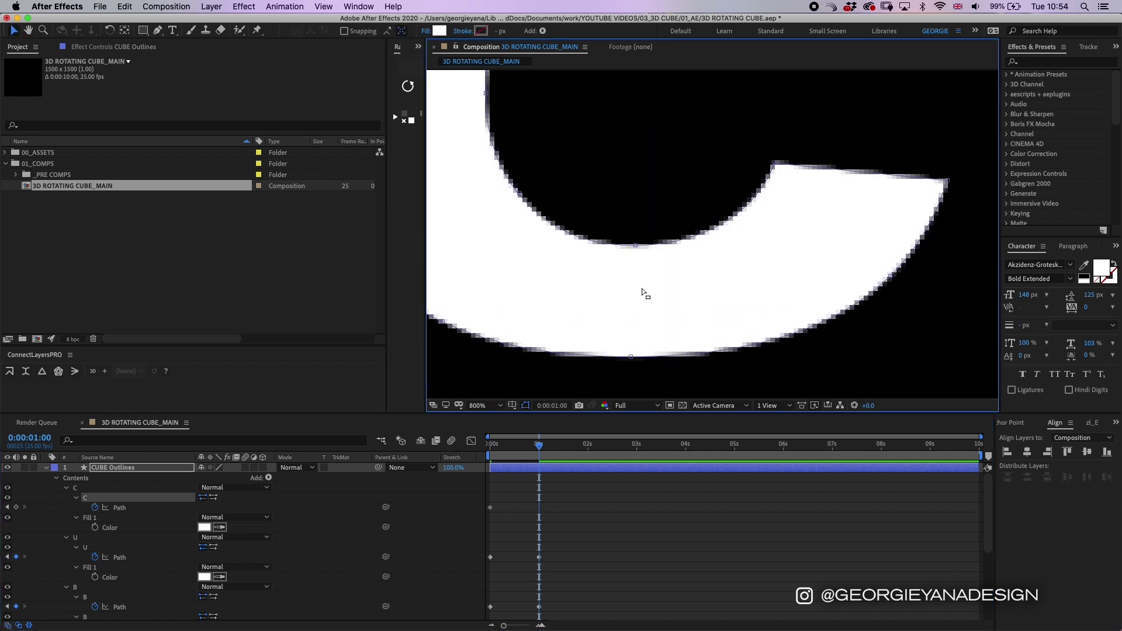
pyautogui.moveTo(624, 146); pyautogui.dragTo(634, 360)
pyautogui.moveTo(681, 270); pyautogui.dragTo(653, 70)
pyautogui.scroll(1, 588, 346)
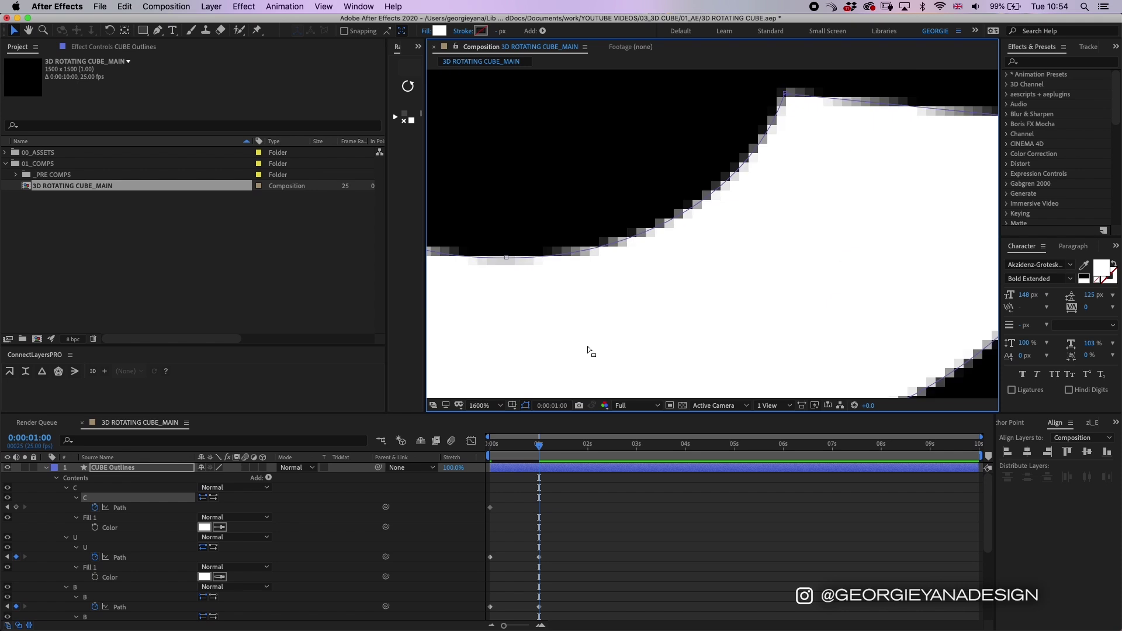
pyautogui.moveTo(503, 394); pyautogui.dragTo(611, 273)
pyautogui.moveTo(629, 138); pyautogui.dragTo(631, 135)
pyautogui.moveTo(633, 220); pyautogui.dragTo(644, 391)
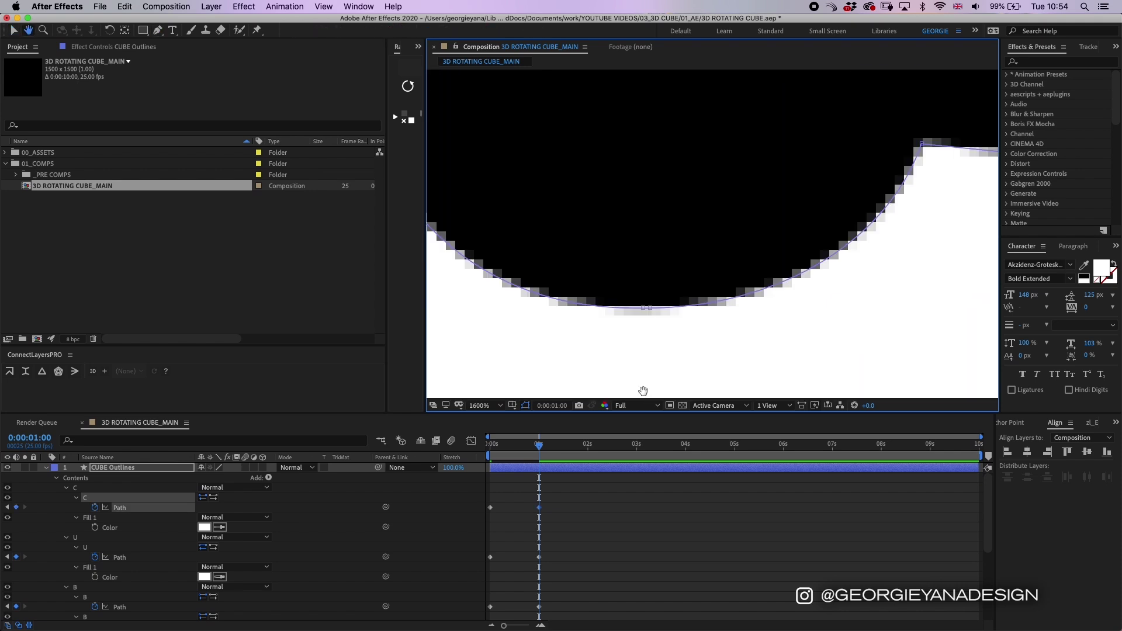
# Step: Add matching extra vertices beside the C's inner and outer top centre points
pyautogui.moveTo(754, 117); pyautogui.dragTo(741, 406)
pyautogui.moveTo(643, 88); pyautogui.dragTo(629, 263)
pyautogui.click(611, 264)
pyautogui.moveTo(616, 166); pyautogui.dragTo(616, 319)
pyautogui.click(603, 196)
pyautogui.moveTo(584, 374); pyautogui.dragTo(546, 201)
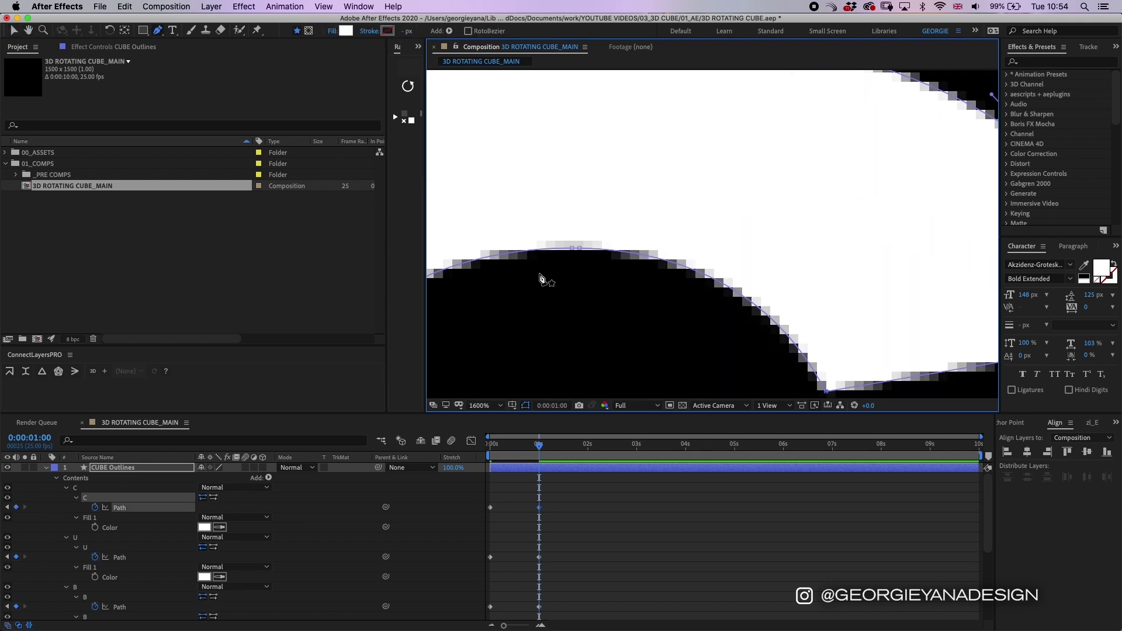
# Step: With the Selection tool, stretch the C at 1 second by moving its right-hand vertices across to the U
pyautogui.press(',')
pyautogui.scroll(-1, 534, 281)
pyautogui.press('v')
pyautogui.scroll(-1, 671, 226)
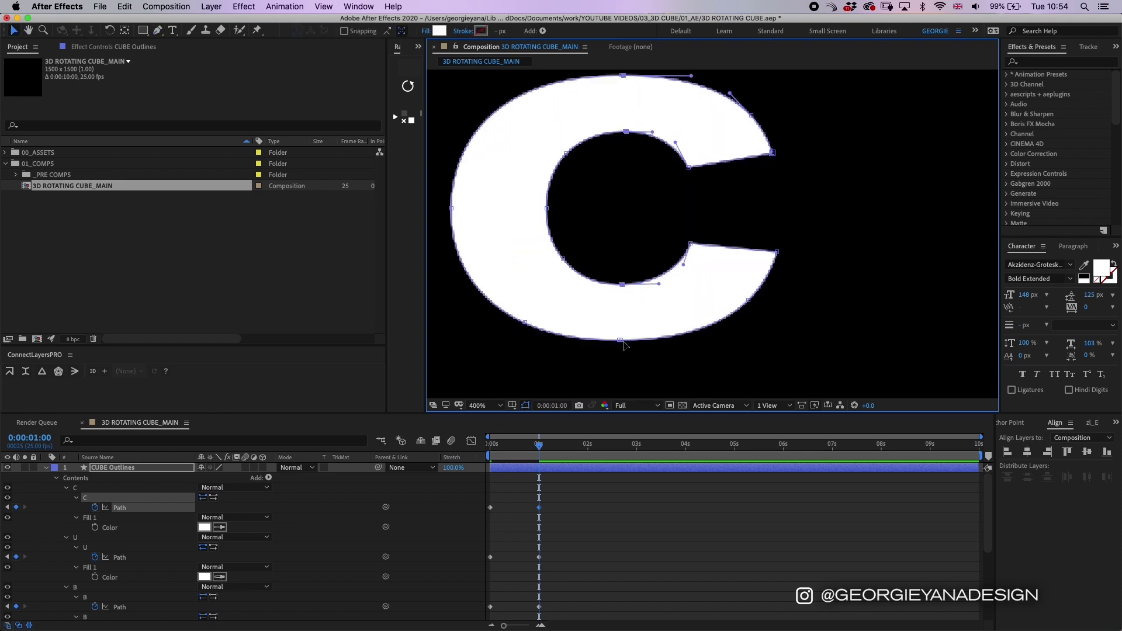
pyautogui.scroll(-1, 776, 292)
pyautogui.hscroll(3, 704, 318)
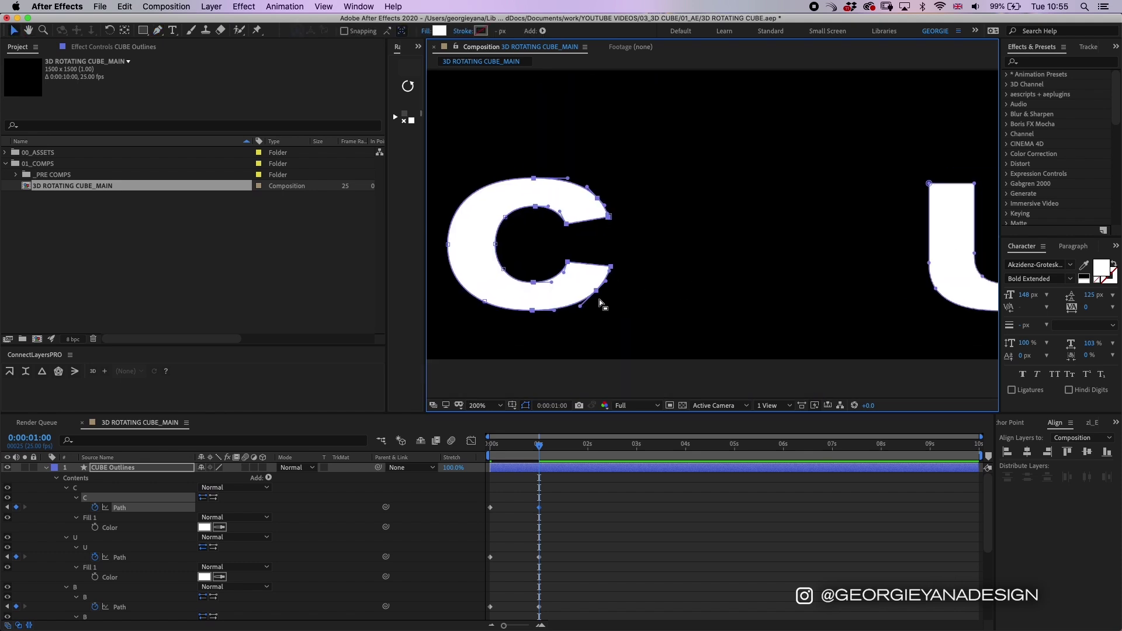
pyautogui.moveTo(601, 301); pyautogui.dragTo(891, 284)
pyautogui.scroll(-1, 765, 303)
pyautogui.scroll(-1, 539, 308)
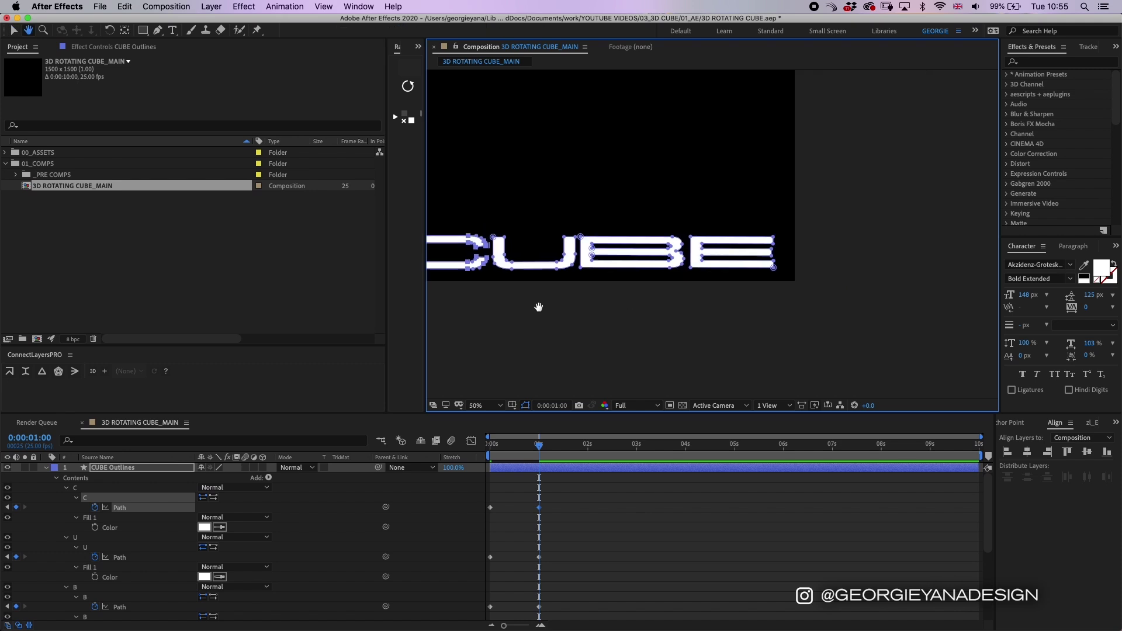
# Step: Show the rulers and place a vertical guide at the right edge of the stretched E
pyautogui.hscroll(-3, 559, 314)
pyautogui.moveTo(552, 221); pyautogui.dragTo(789, 281)
pyautogui.moveTo(885, 241); pyautogui.dragTo(874, 277)
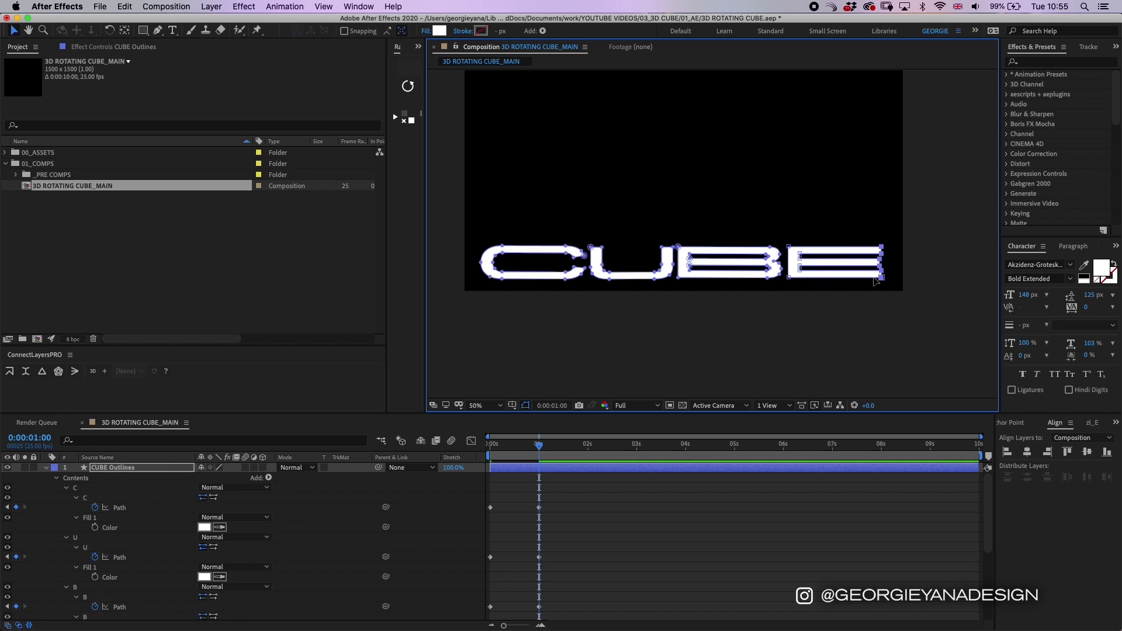
pyautogui.click(527, 387)
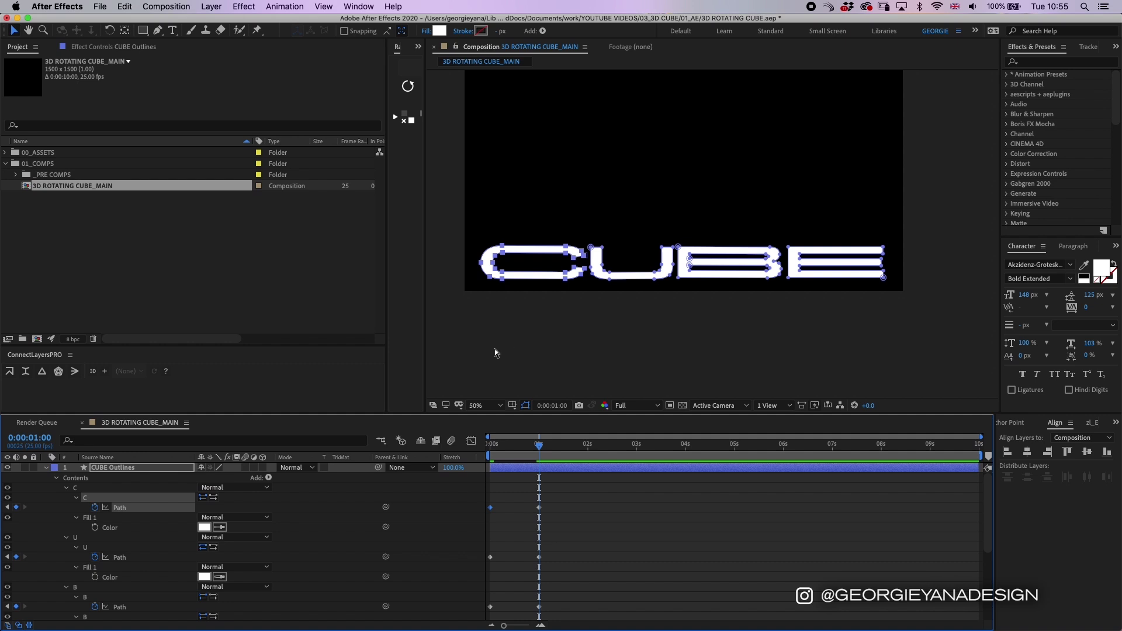
pyautogui.press('super+r')
pyautogui.moveTo(431, 260); pyautogui.dragTo(888, 263)
pyautogui.scroll(4, 887, 264)
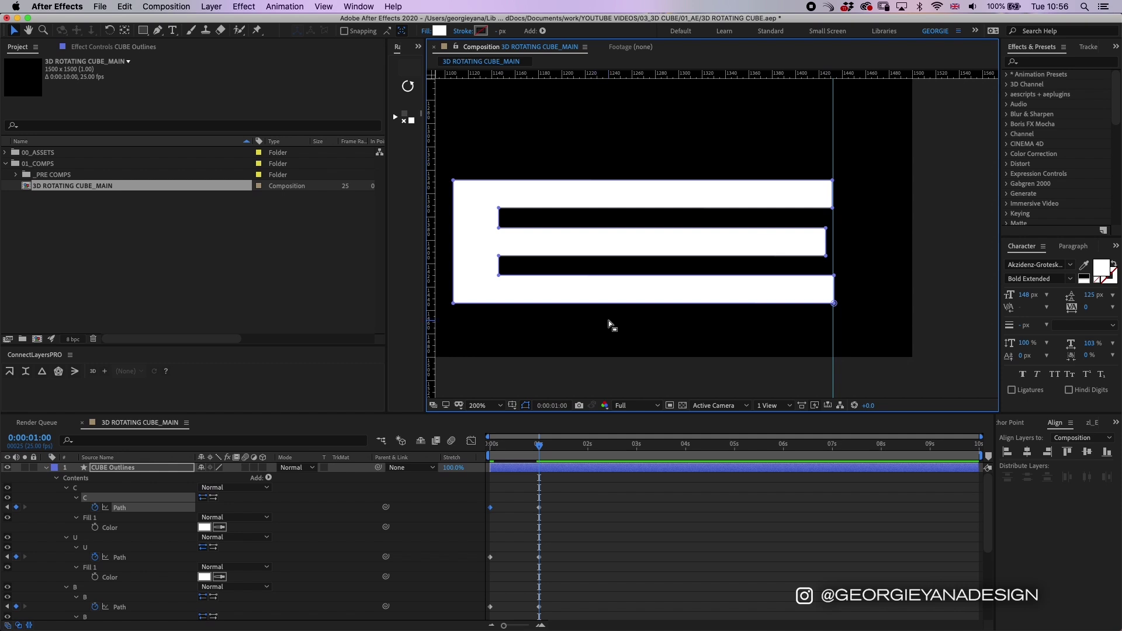
pyautogui.press(',')
pyautogui.press(',')
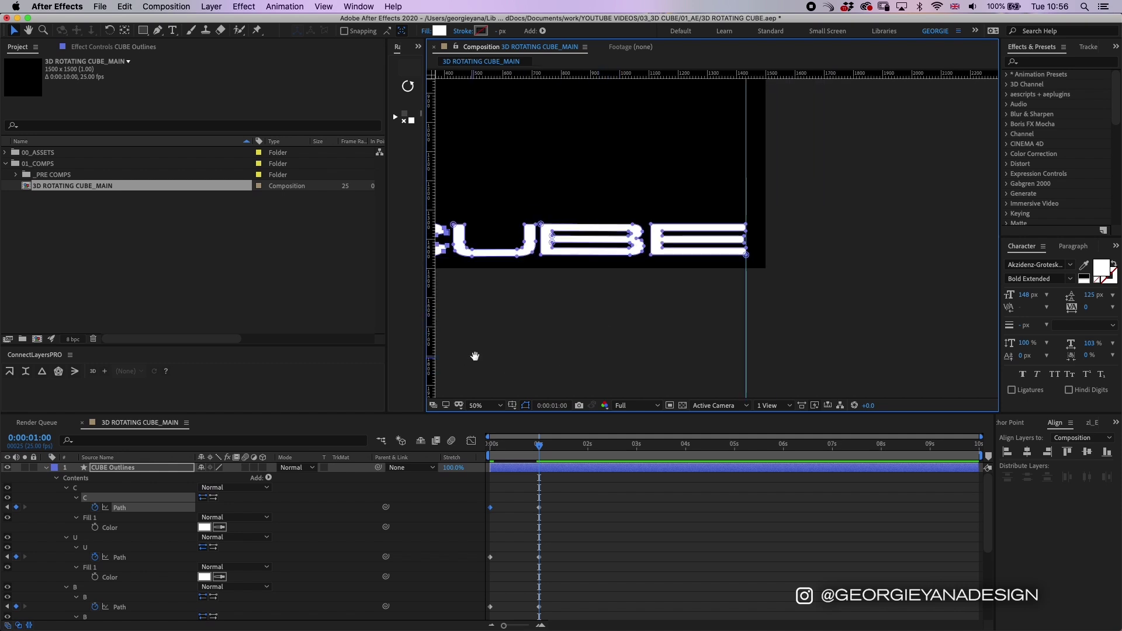
pyautogui.moveTo(475, 356); pyautogui.dragTo(609, 301)
# Step: Copy the 0-second path keyframes of the C and the U to 2 seconds
pyautogui.click(588, 445)
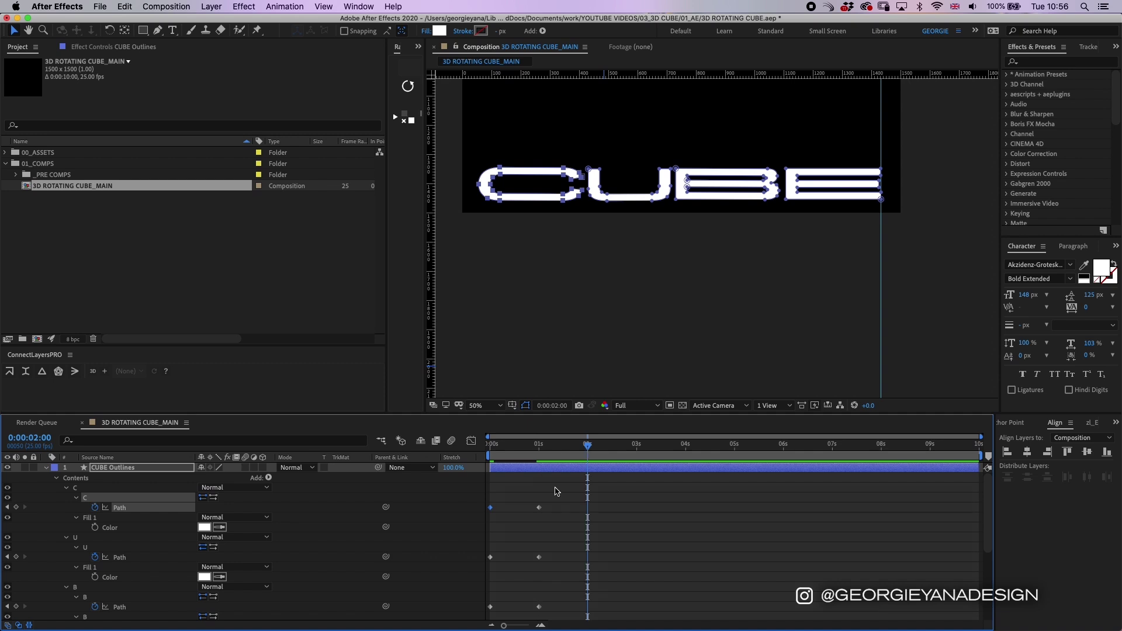
pyautogui.hotkey('ctrl', 'v')
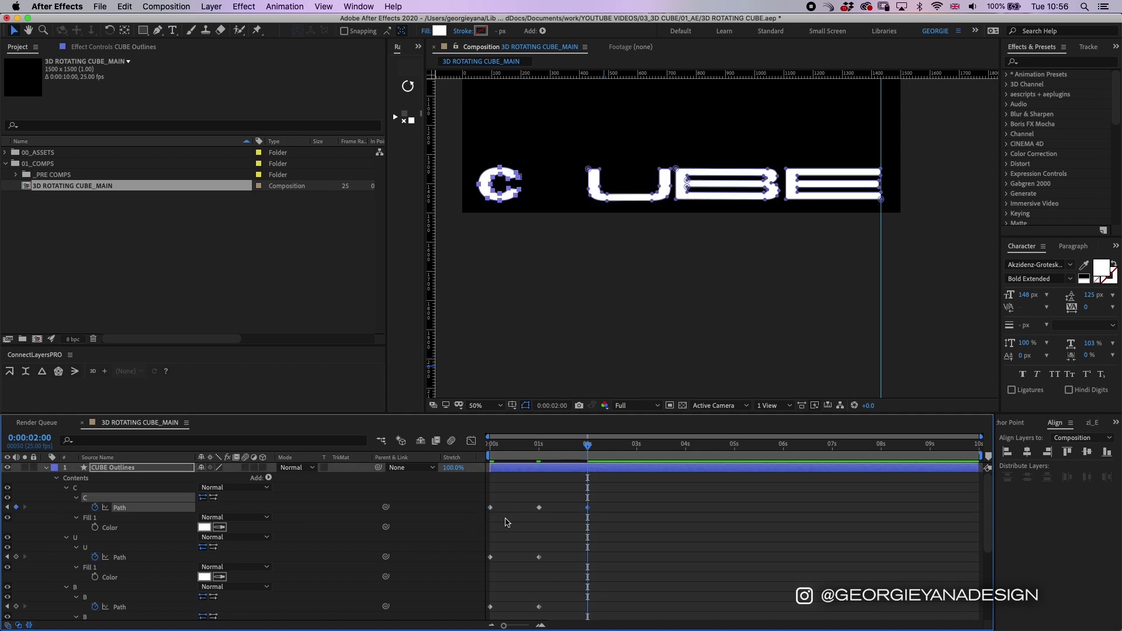
pyautogui.click(490, 557)
pyautogui.press('super+c')
pyautogui.press('super+v')
# Step: Copy the 0-second keyframes of all three B paths to 2 seconds
pyautogui.scroll(-3, 571, 533)
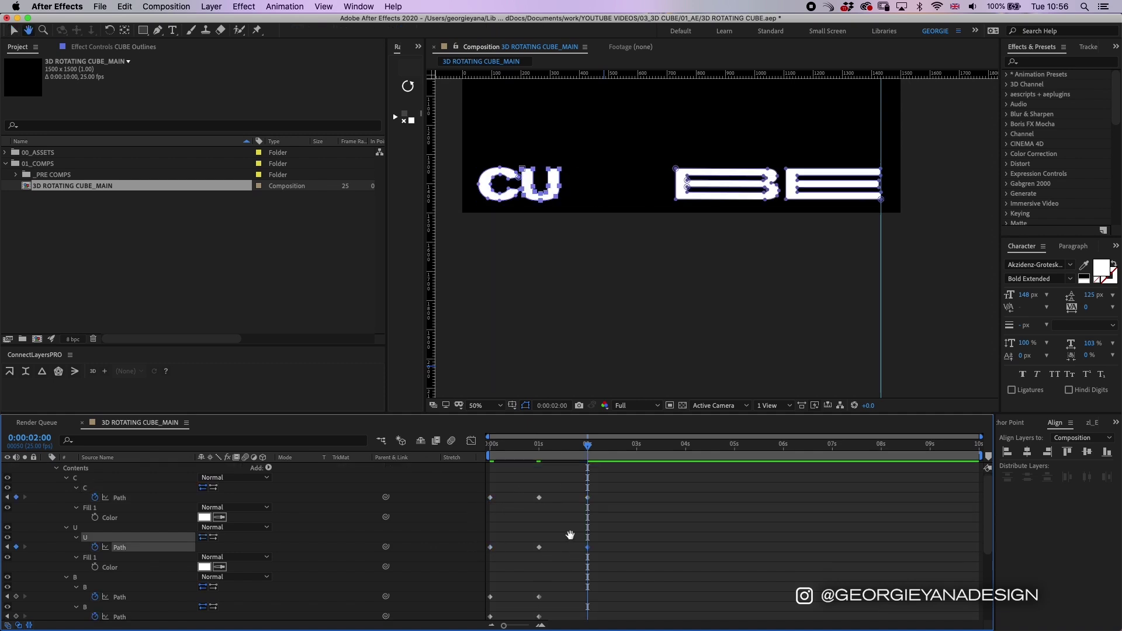
pyautogui.click(491, 522)
pyautogui.hotkey('ctrl', 'c')
pyautogui.hotkey('ctrl', 'v')
pyautogui.click(490, 541)
pyautogui.hotkey('ctrl', 'c')
pyautogui.hotkey('ctrl', 'v')
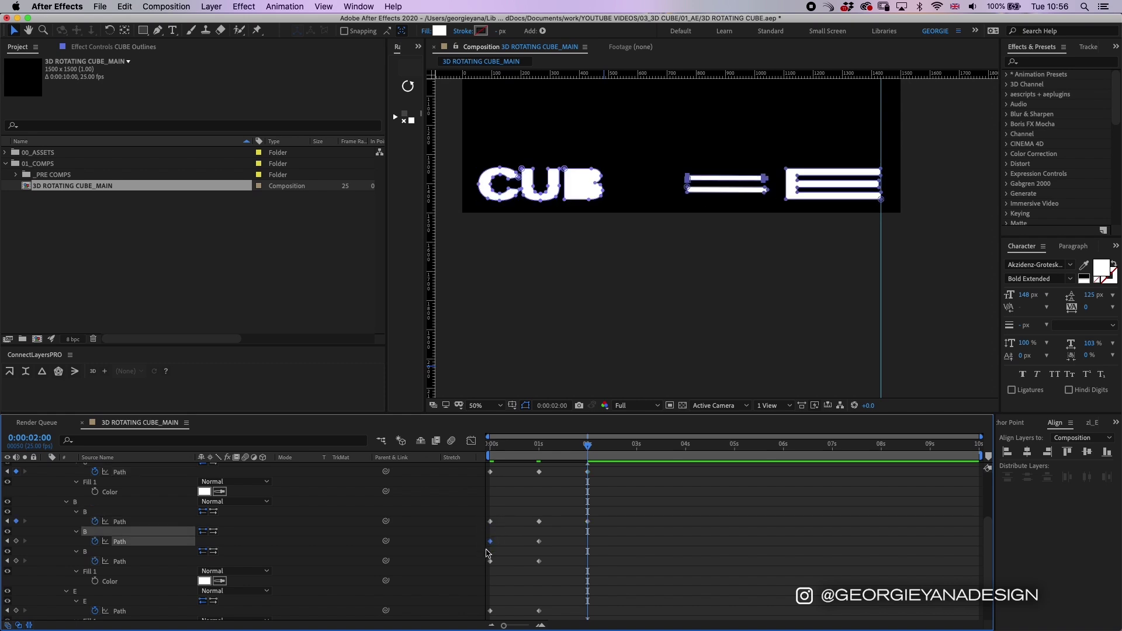
pyautogui.click(491, 561)
pyautogui.hotkey('ctrl', 'c')
pyautogui.hotkey('ctrl', 'v')
# Step: Copy the E's 0-second path keyframe to 2 seconds
pyautogui.scroll(-3, 503, 561)
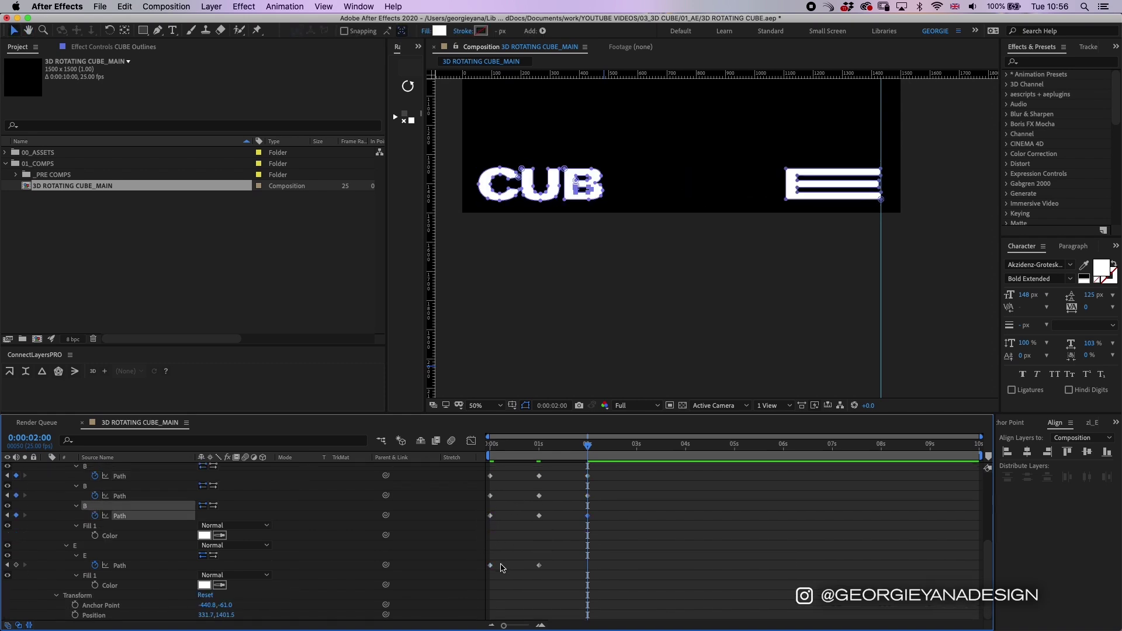
pyautogui.click(491, 565)
pyautogui.hotkey('ctrl', 'c')
pyautogui.hotkey('ctrl', 'v')
# Step: At 2 seconds, move all the unstretched CUBE letters right until the E's right edge meets the vertical guide
pyautogui.moveTo(672, 161); pyautogui.dragTo(741, 202)
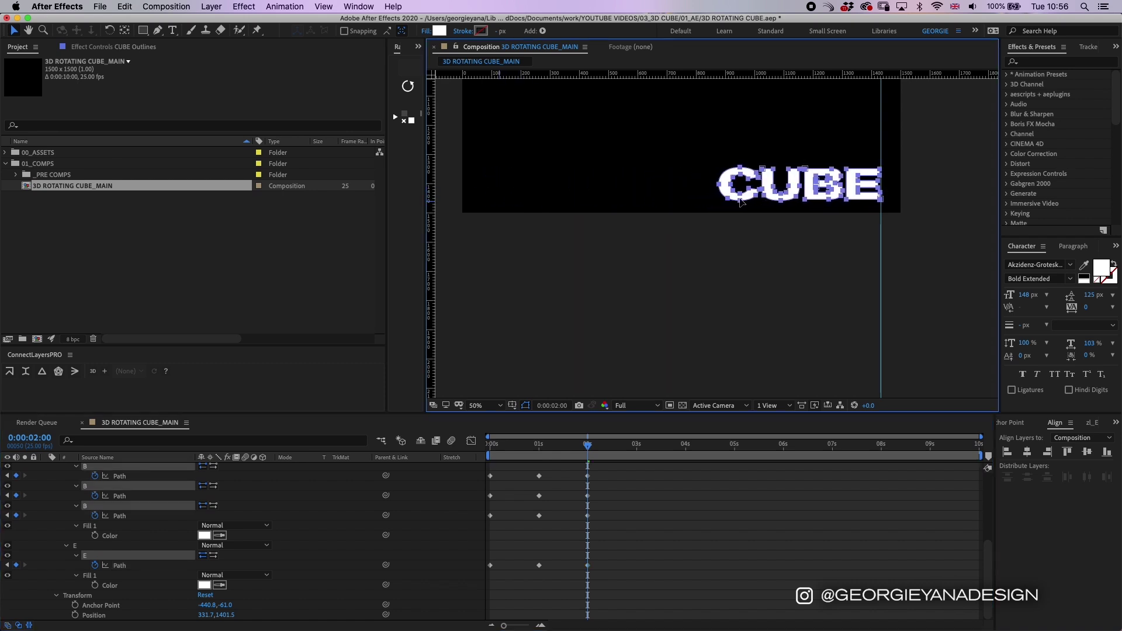
pyautogui.scroll(4, 744, 197)
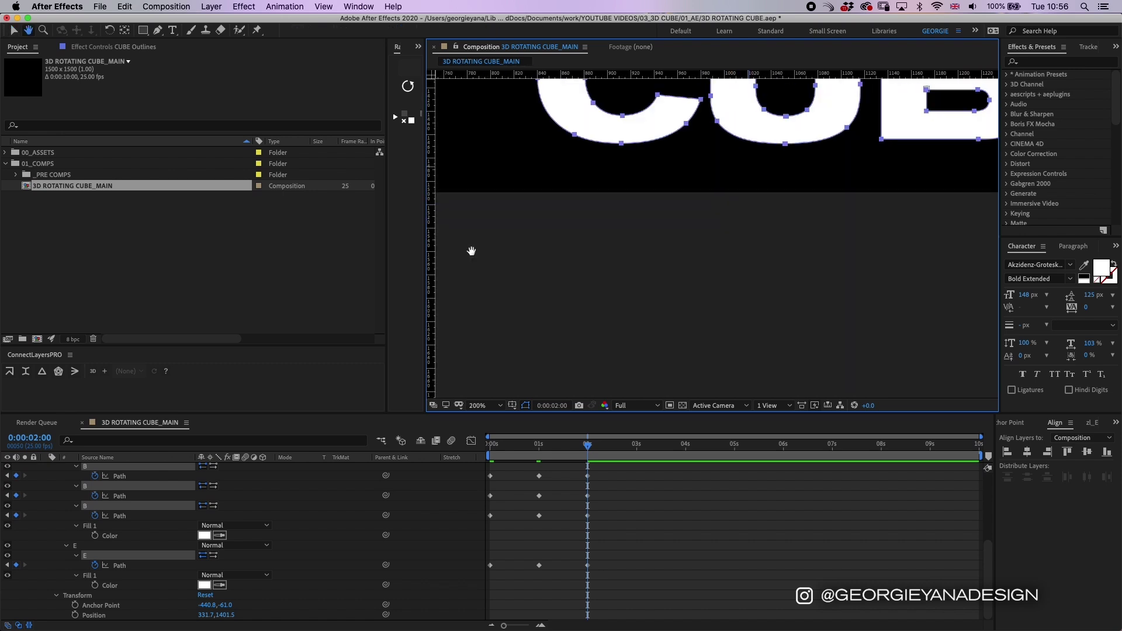
pyautogui.moveTo(935, 135); pyautogui.dragTo(571, 266)
pyautogui.click(529, 272)
pyautogui.moveTo(601, 584); pyautogui.dragTo(584, 475)
pyautogui.moveTo(606, 274); pyautogui.dragTo(608, 273)
# Step: Preview the CUBE stretch animation from the start and scrub around 2 seconds
pyautogui.press('super+0')
pyautogui.press('super+0')
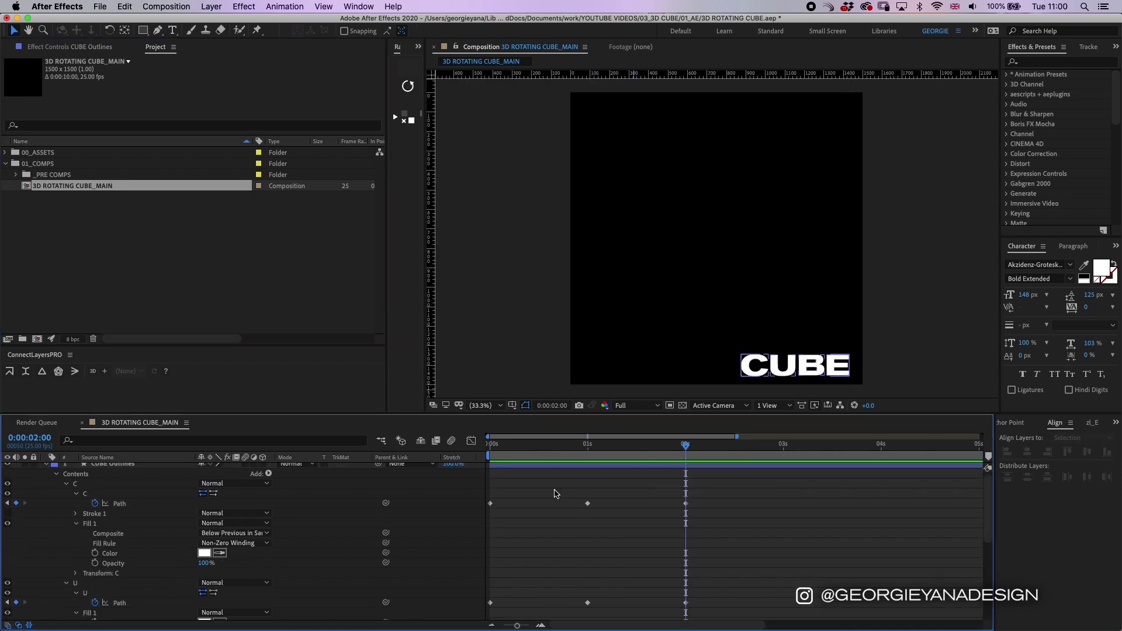
pyautogui.press('Home')
pyautogui.press('space')
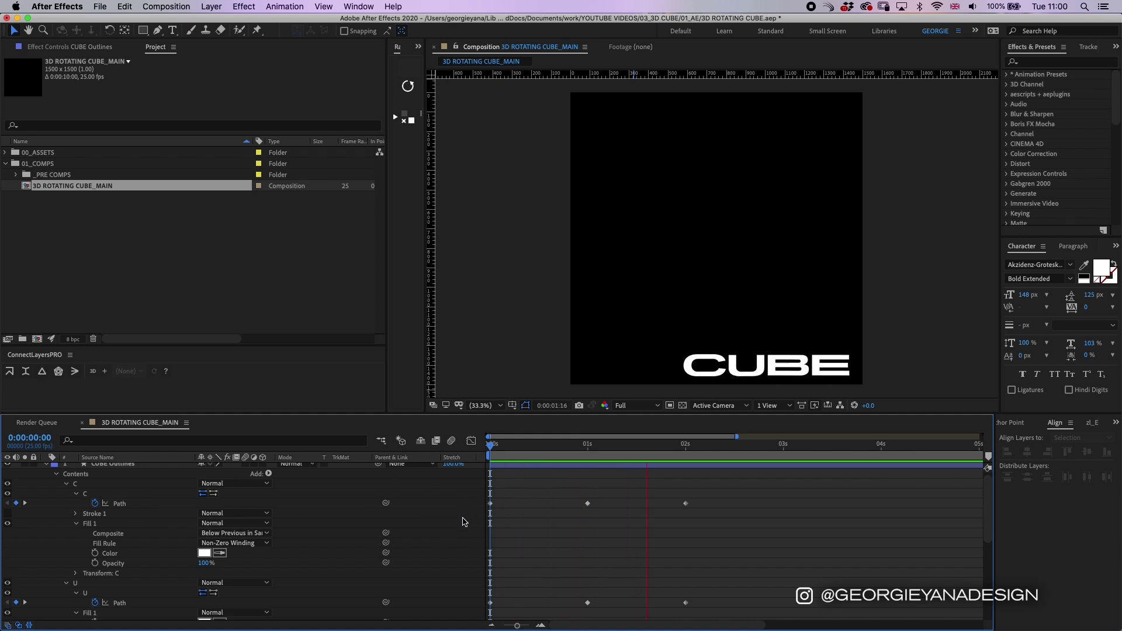
pyautogui.click(690, 449)
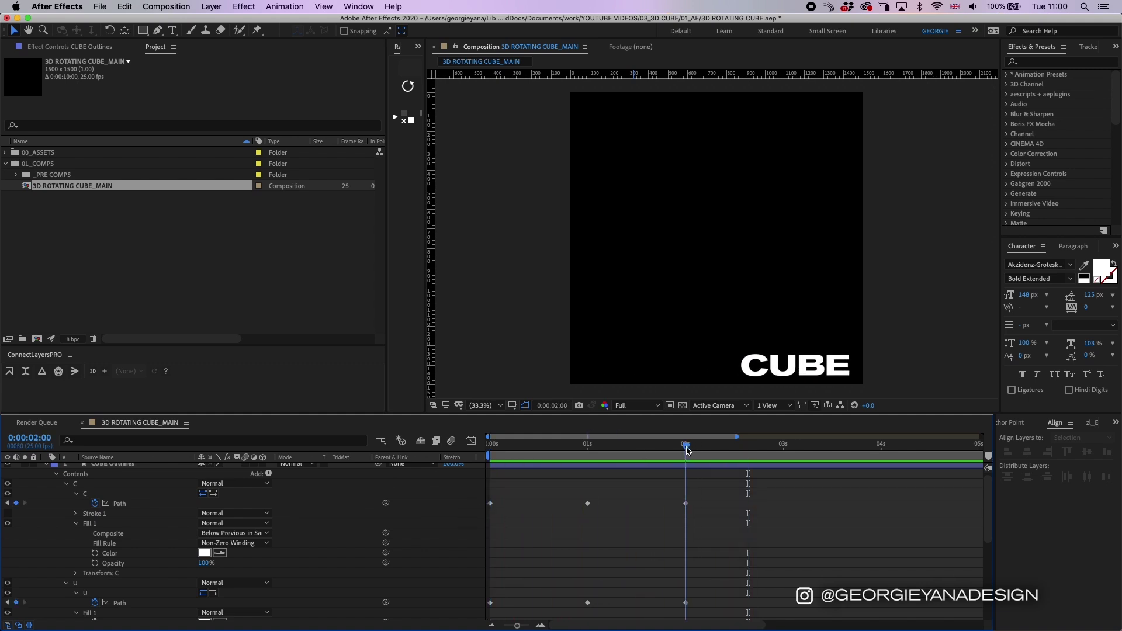
pyautogui.moveTo(686, 447); pyautogui.dragTo(690, 448)
# Step: Reveal the CUBE Outlines layer's keyframes, select all the path keyframes and show them in the Graph Editor
pyautogui.click(647, 467)
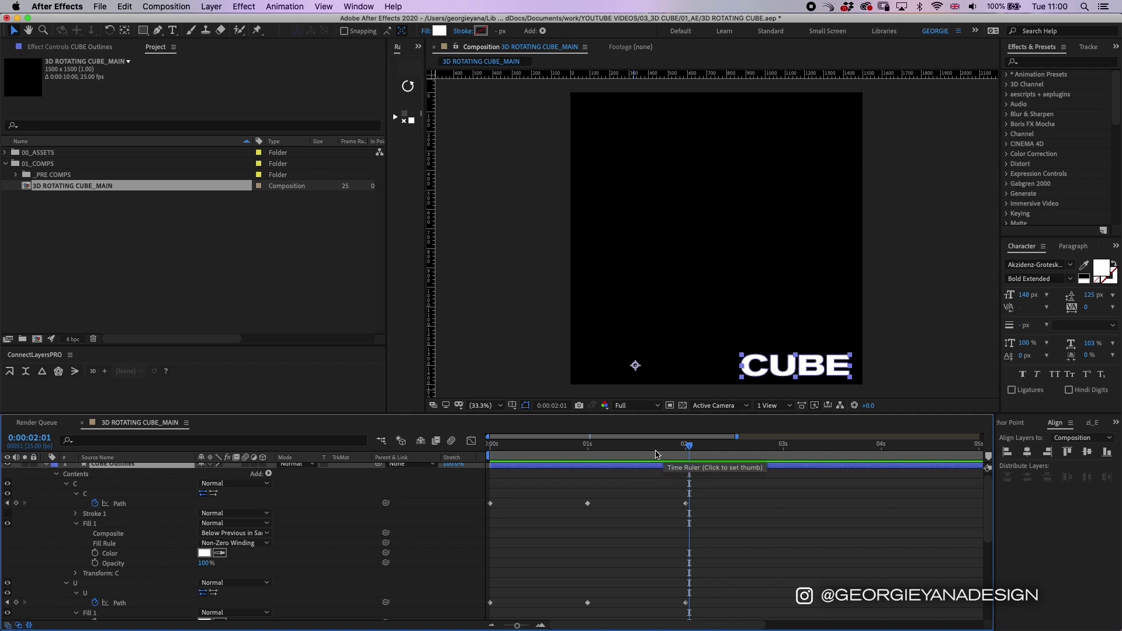
pyautogui.press('u')
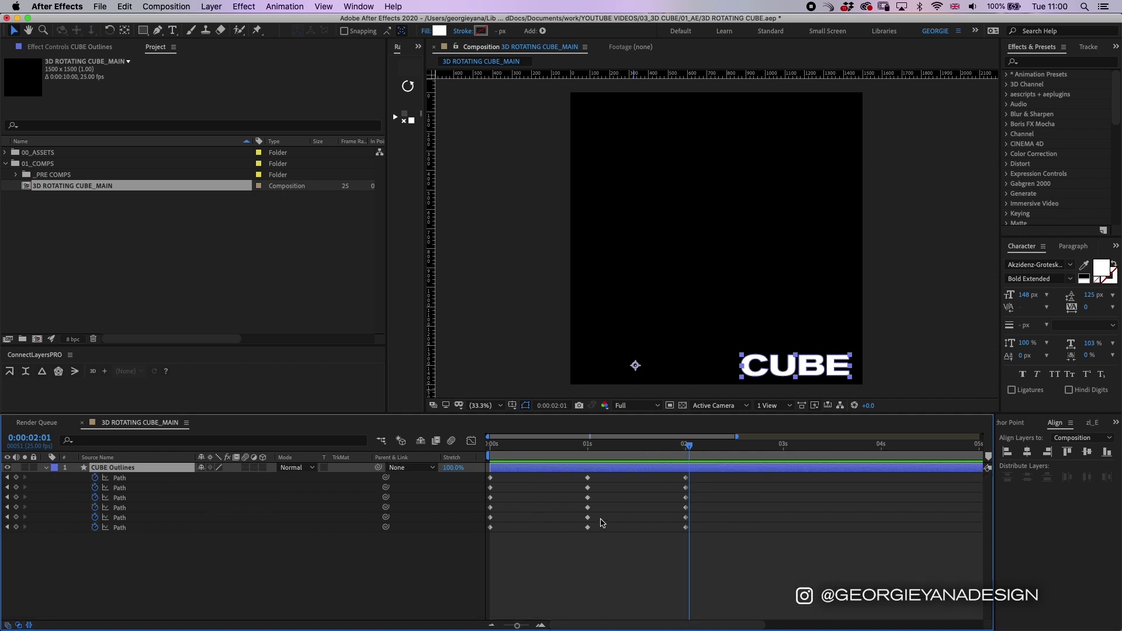
pyautogui.moveTo(695, 449); pyautogui.dragTo(481, 547)
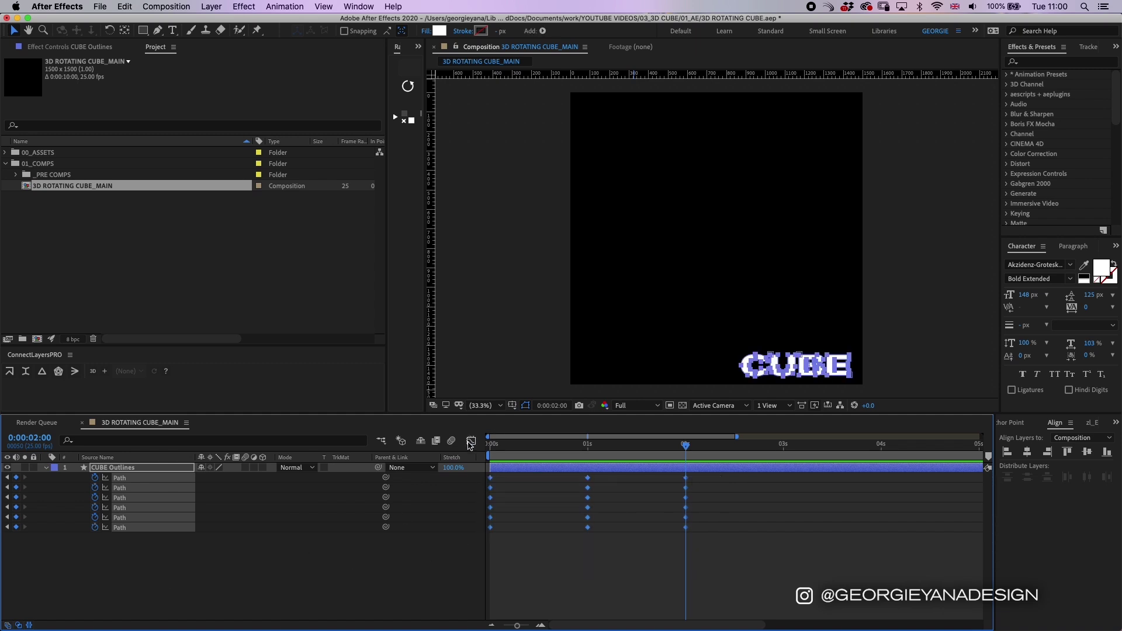
pyautogui.click(471, 442)
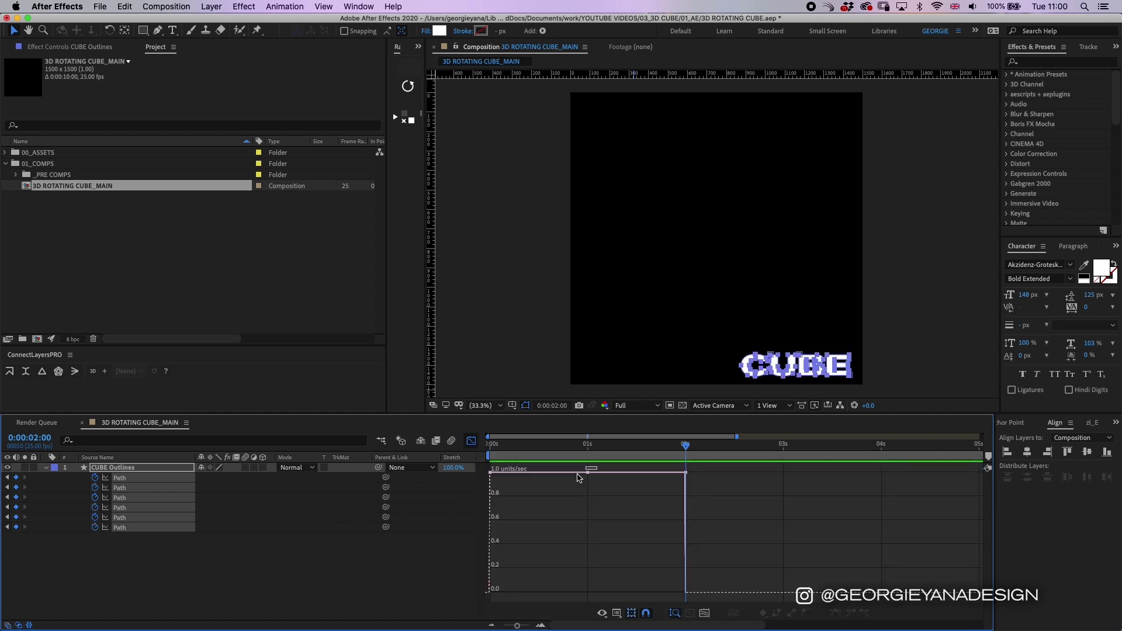
# Step: Ease the paths into 1 second by lowering their incoming speed to 0 and lengthening the influence handle
pyautogui.moveTo(577, 475); pyautogui.dragTo(450, 593)
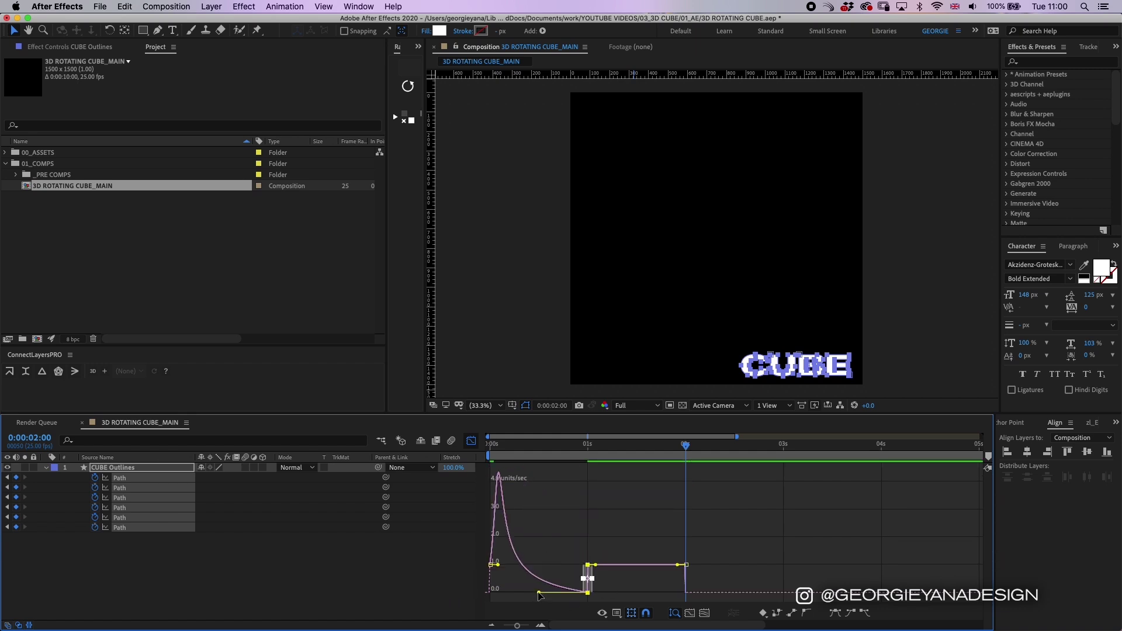
pyautogui.moveTo(538, 593); pyautogui.dragTo(532, 603)
pyautogui.click(594, 564)
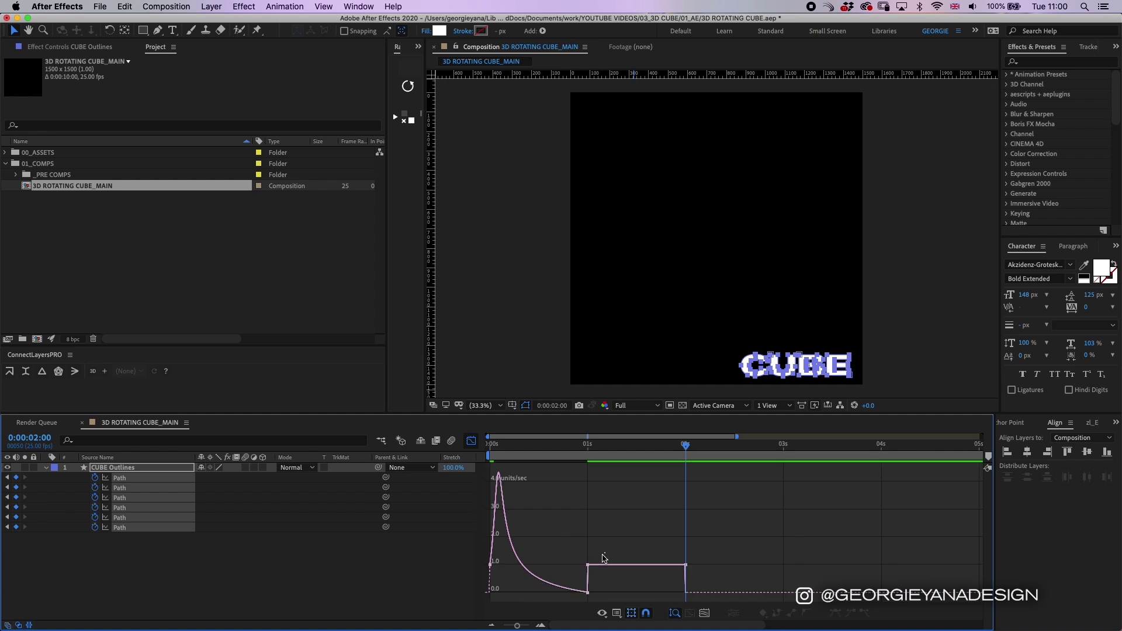
# Step: Leave the Graph Editor, move the stretched path keyframes to 0:00:00:14 and the last ones to 0:00:01:04, and preview the timing
pyautogui.moveTo(603, 554); pyautogui.dragTo(654, 595)
pyautogui.moveTo(524, 447); pyautogui.dragTo(462, 453)
pyautogui.click(471, 441)
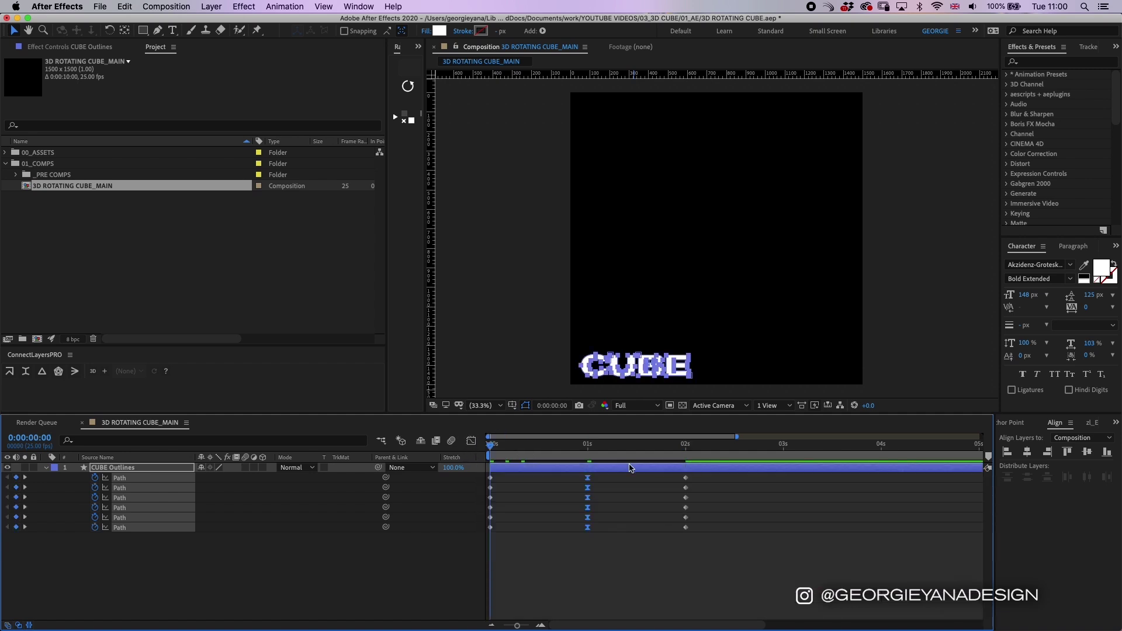
pyautogui.moveTo(705, 479); pyautogui.dragTo(546, 540)
pyautogui.moveTo(670, 541); pyautogui.dragTo(605, 488)
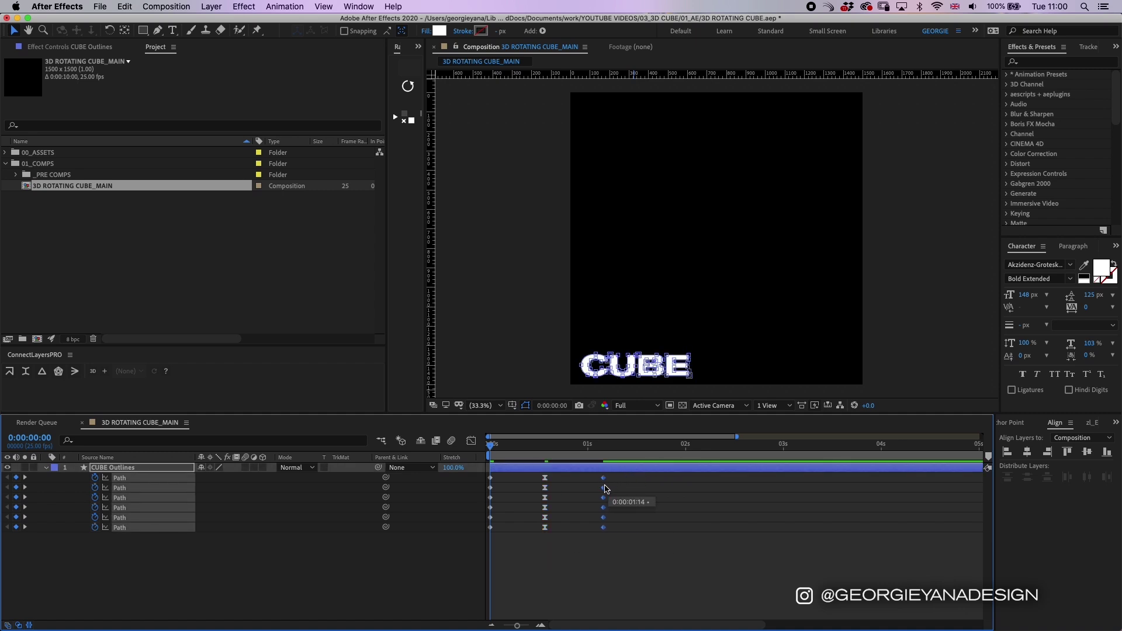
pyautogui.click(570, 566)
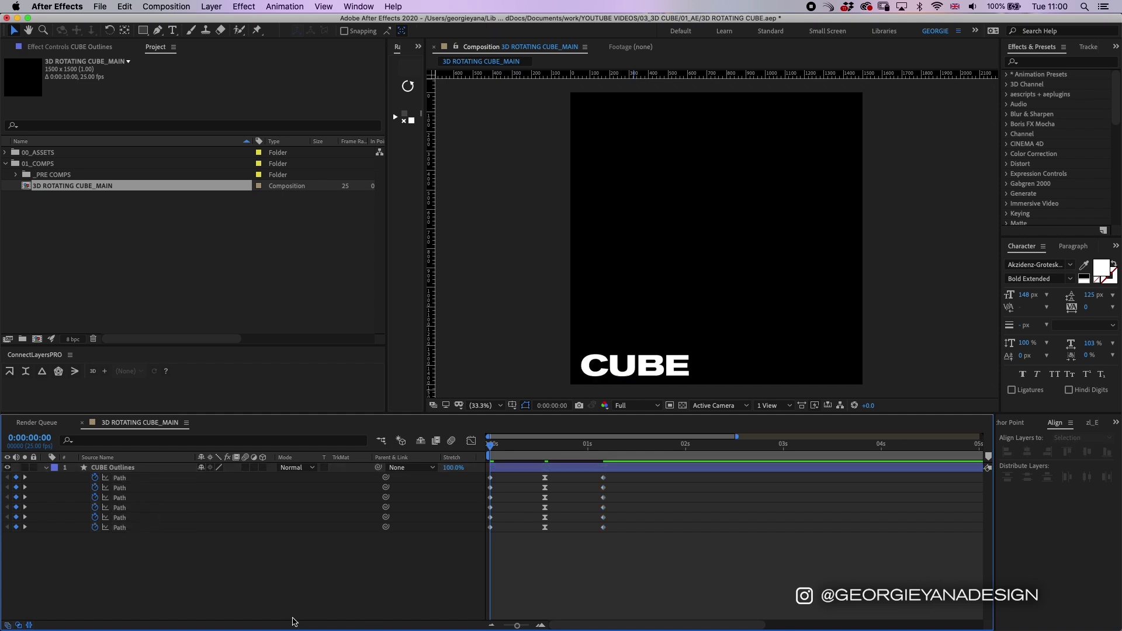
pyautogui.press('space')
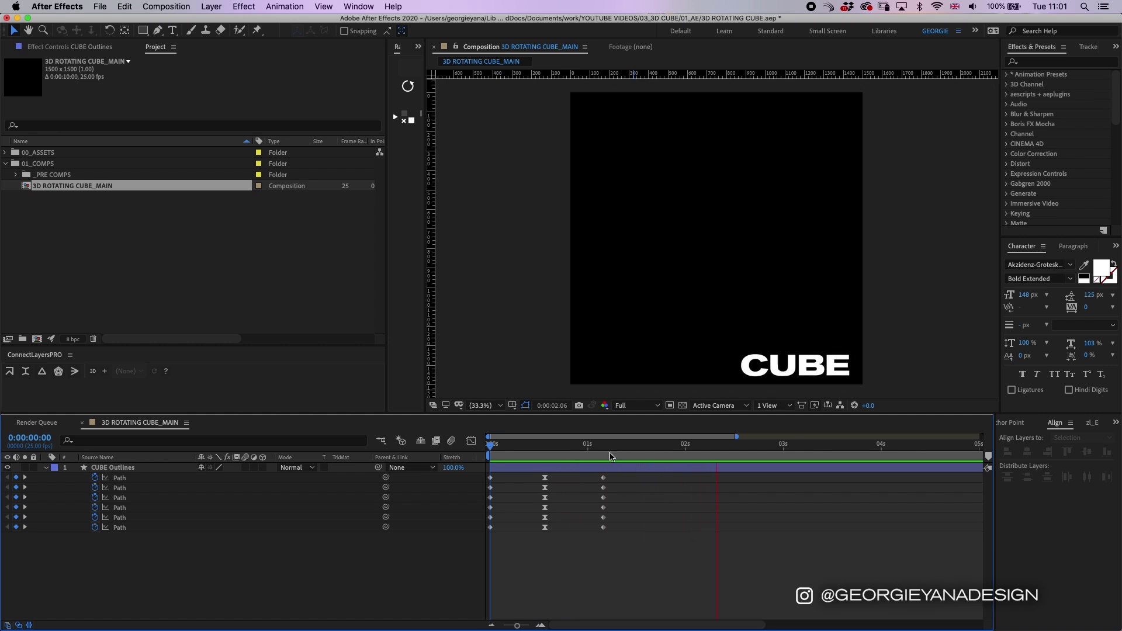
# Step: Paste copies of the last path keyframes at 0:00:01:15 and of the stretched ones at about 0:00:02:04
pyautogui.moveTo(611, 453); pyautogui.dragTo(593, 556)
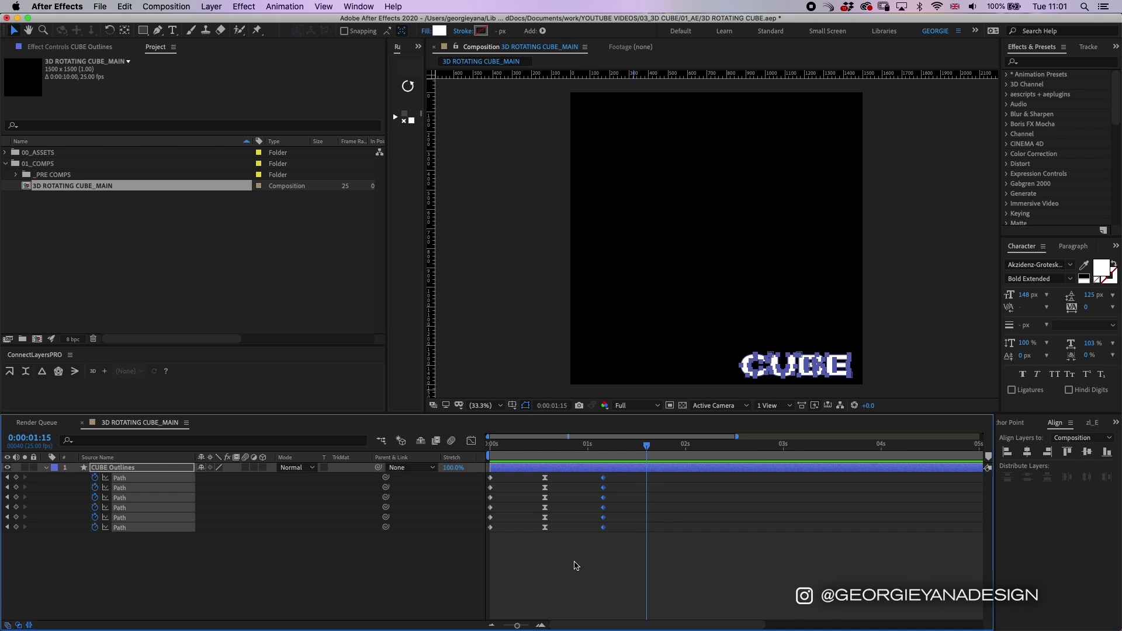
pyautogui.press('super+v')
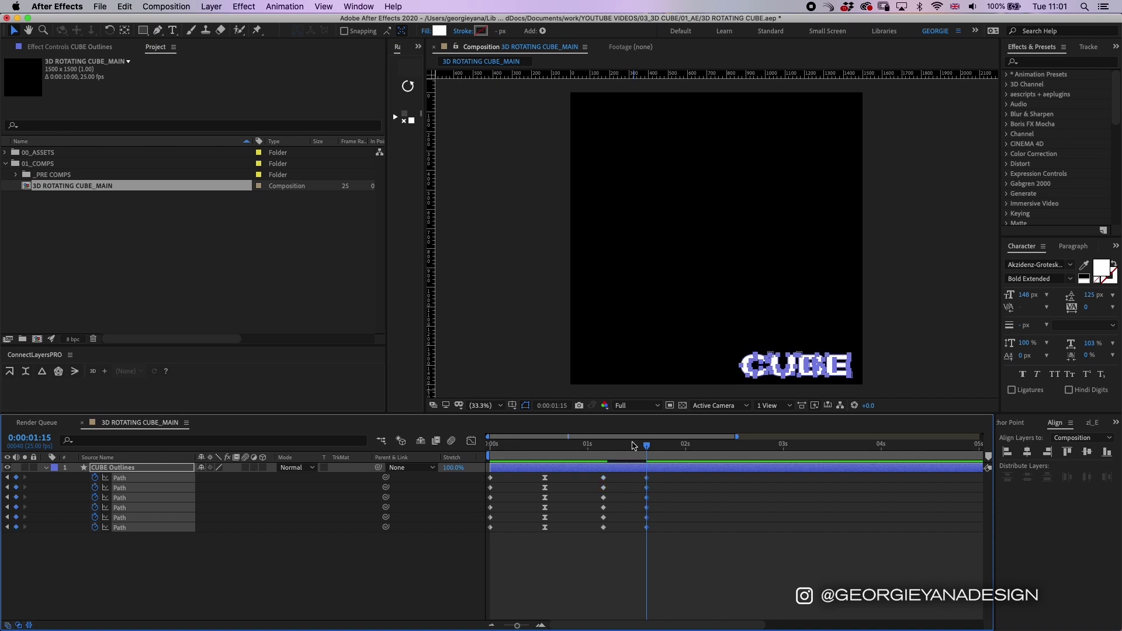
pyautogui.moveTo(647, 448)
pyautogui.mouseDown()
pyautogui.moveTo(609, 449)
pyautogui.moveTo(647, 451)
pyautogui.mouseUp()
pyautogui.moveTo(566, 474); pyautogui.dragTo(526, 557)
pyautogui.moveTo(643, 444); pyautogui.dragTo(756, 438)
pyautogui.press('super+v')
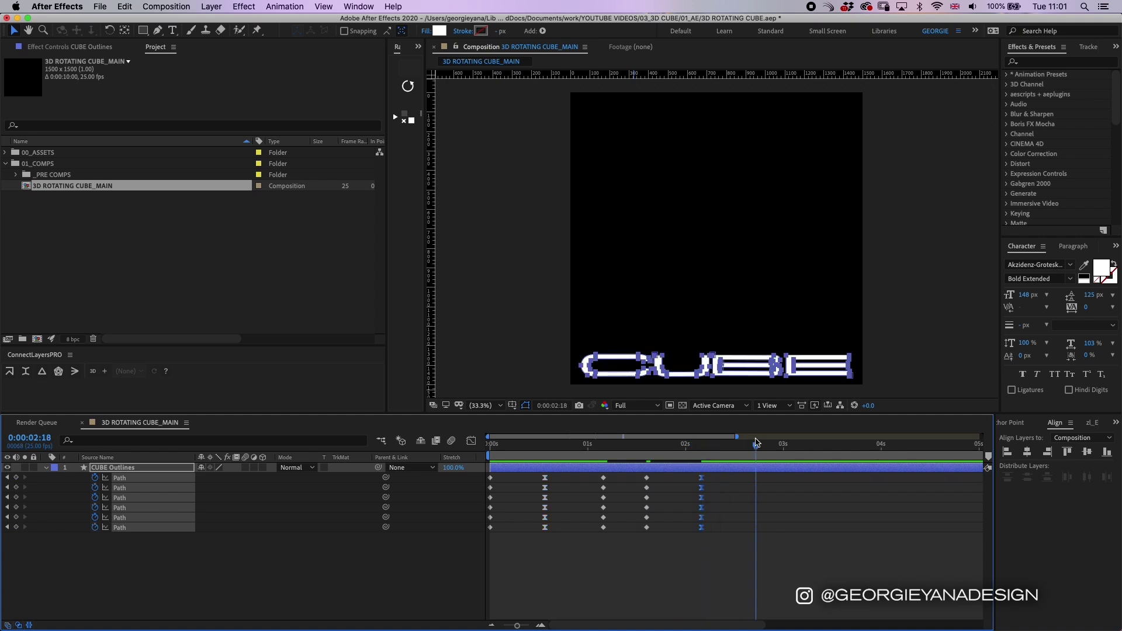
# Step: Copy the initial unstretched path keyframes to the end of the sequence and place them at 0:00:02:19
pyautogui.moveTo(510, 477); pyautogui.dragTo(465, 545)
pyautogui.press('super+v')
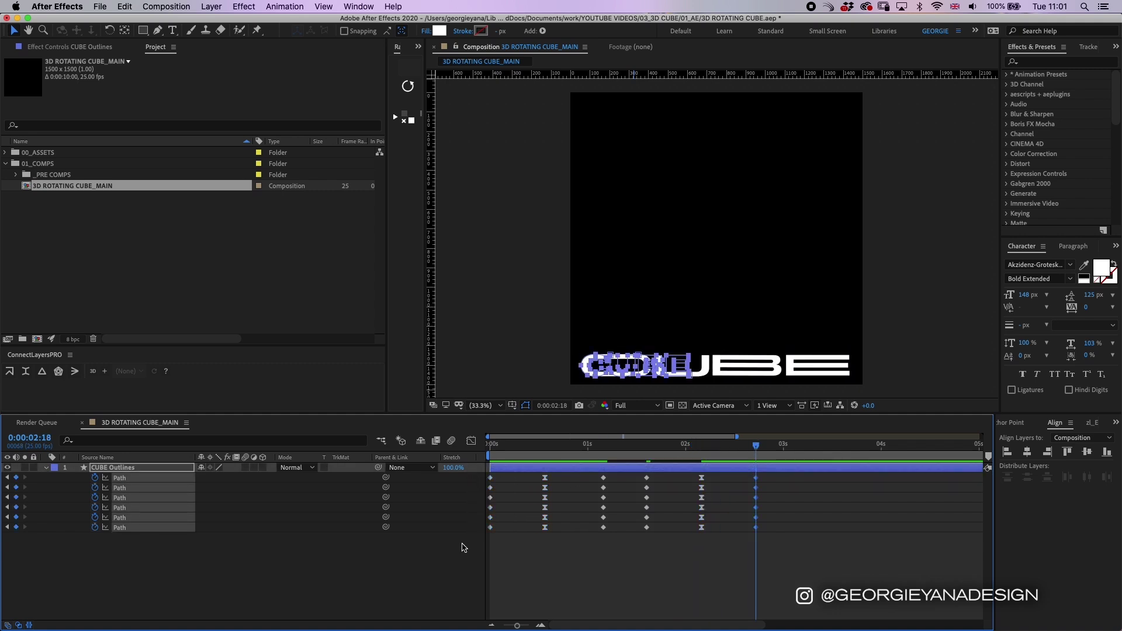
pyautogui.moveTo(773, 476); pyautogui.dragTo(737, 537)
pyautogui.moveTo(756, 526); pyautogui.dragTo(760, 527)
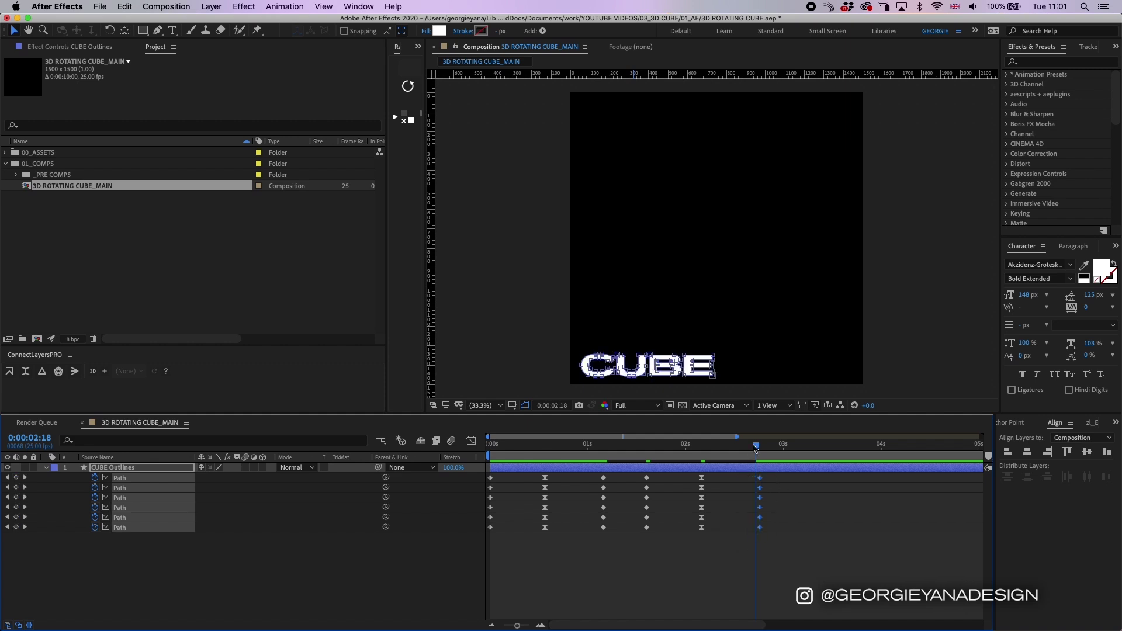
# Step: Copy the whole stretch-and-return keyframe sequence and paste it at 0:00:03:06 and again at 0:00:06:12
pyautogui.moveTo(757, 447); pyautogui.dragTo(462, 549)
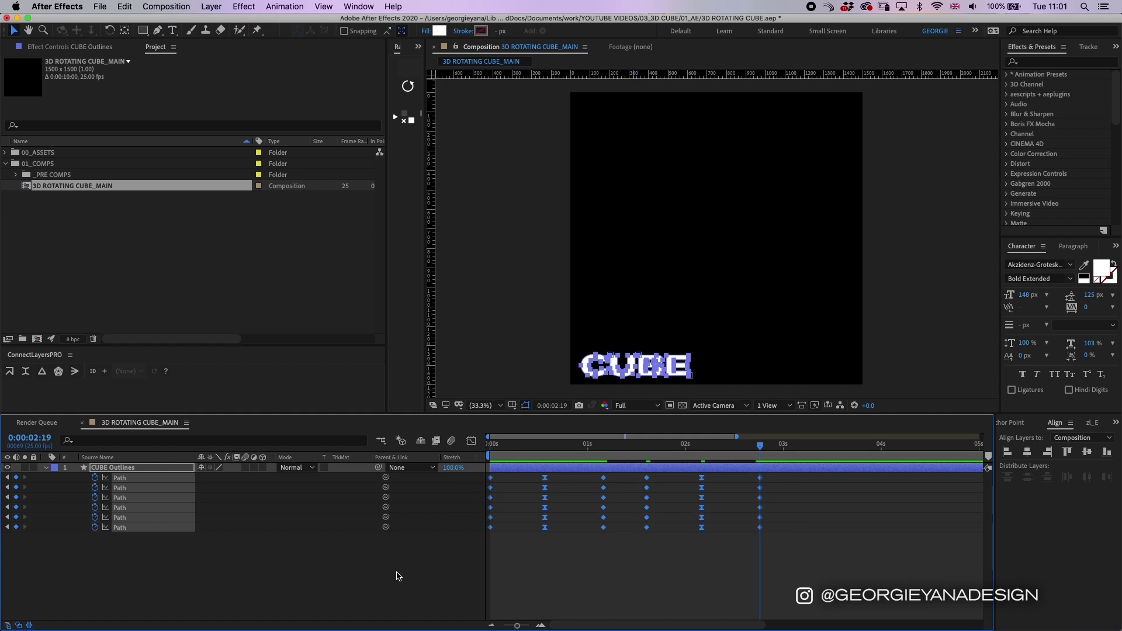
pyautogui.press('-')
pyautogui.press('-')
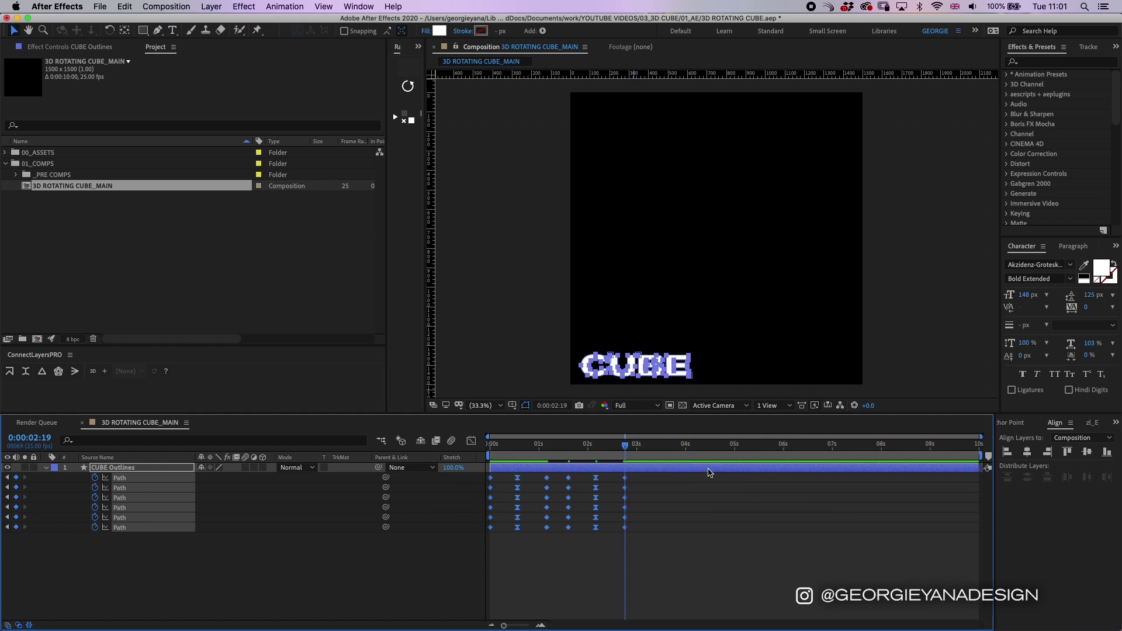
pyautogui.moveTo(627, 446); pyautogui.dragTo(648, 445)
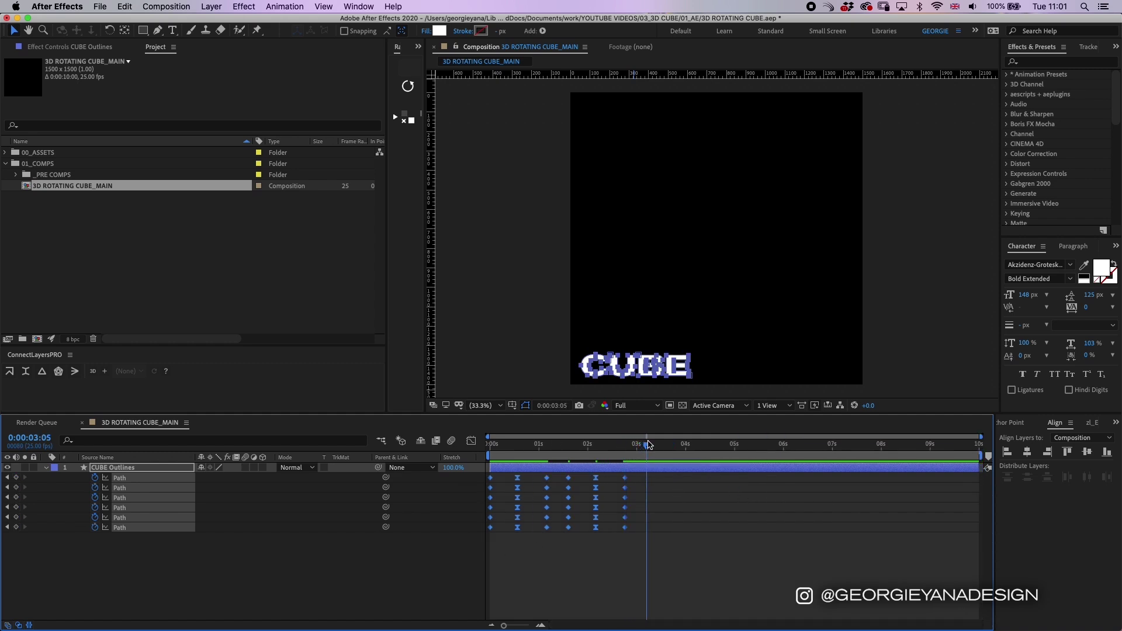
pyautogui.press('cmd+v')
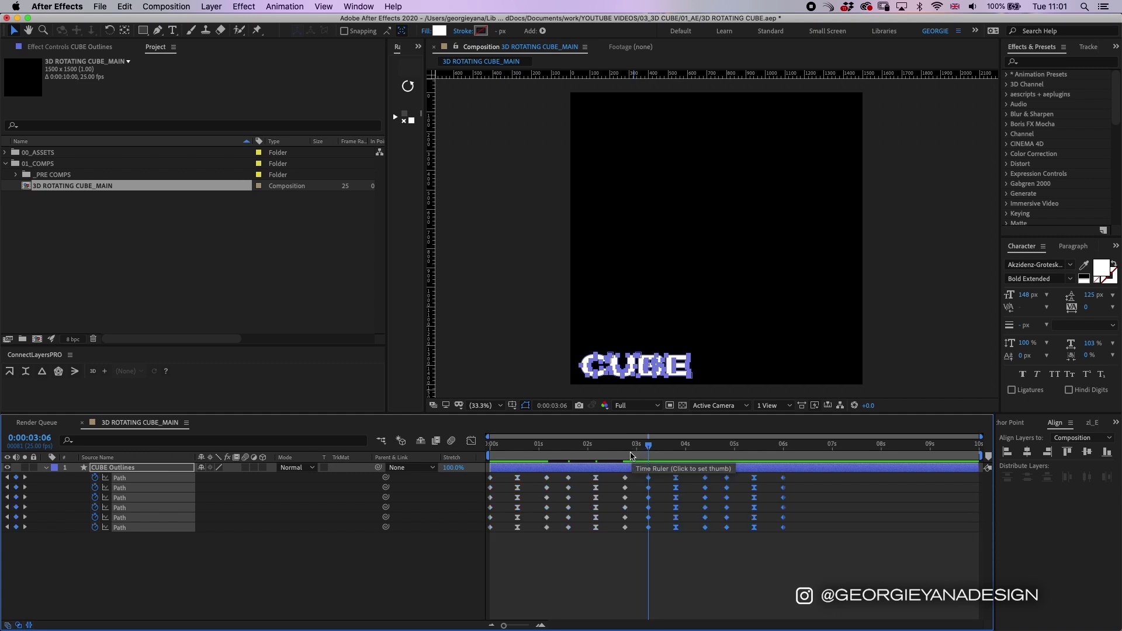
pyautogui.moveTo(784, 448); pyautogui.dragTo(808, 449)
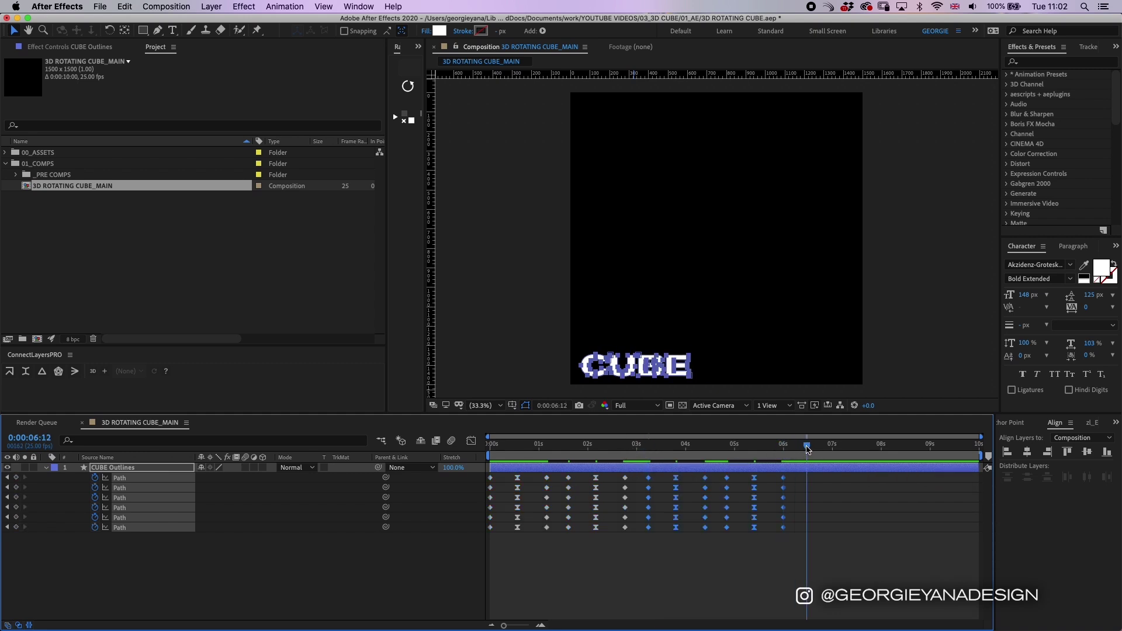
pyautogui.press('cmd+v')
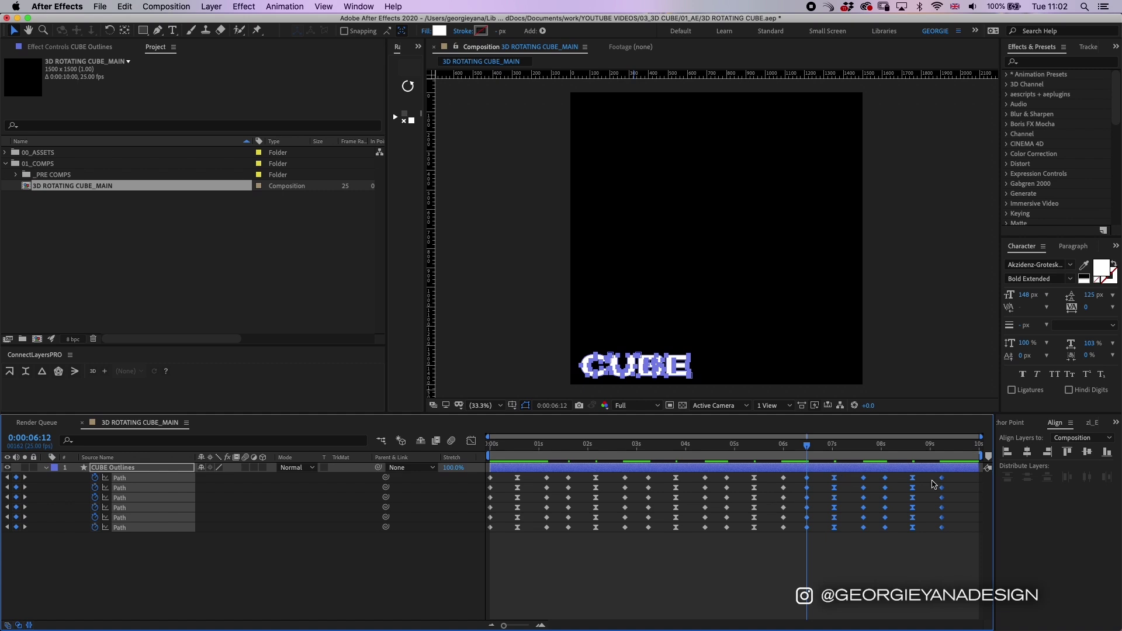
# Step: Shift the repeated path keyframe groups slightly later so the pauses between the stretches are longer
pyautogui.moveTo(958, 479); pyautogui.dragTo(556, 552)
pyautogui.moveTo(641, 477); pyautogui.dragTo(956, 543)
pyautogui.hotkey('alt', 'Right')
pyautogui.click(734, 534)
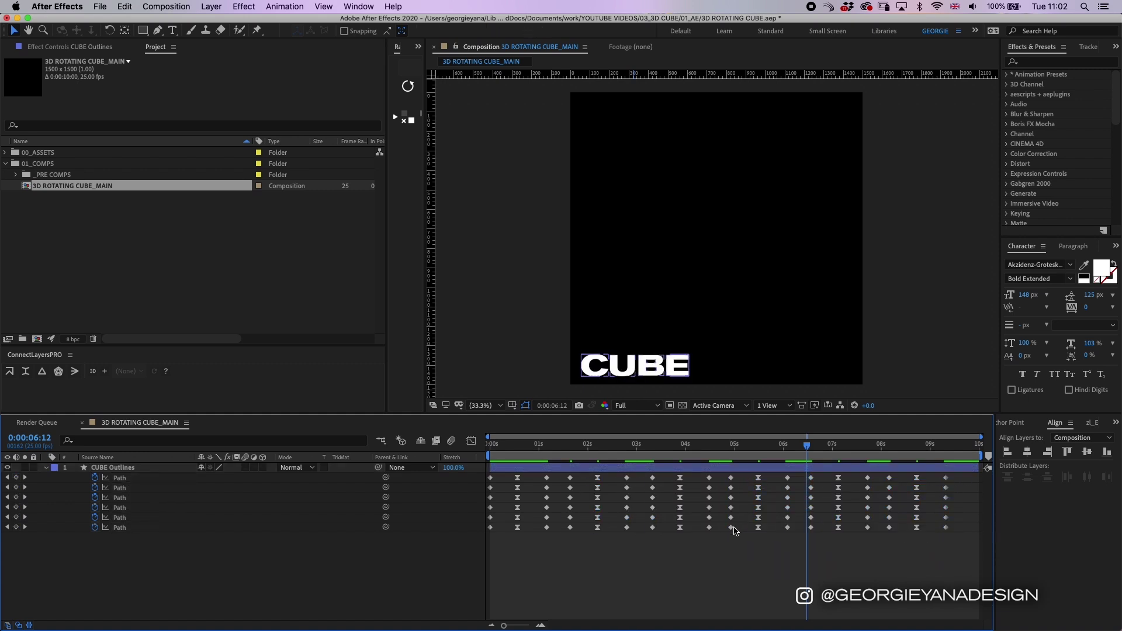
pyautogui.moveTo(723, 477); pyautogui.dragTo(802, 468)
pyautogui.moveTo(812, 528); pyautogui.dragTo(814, 528)
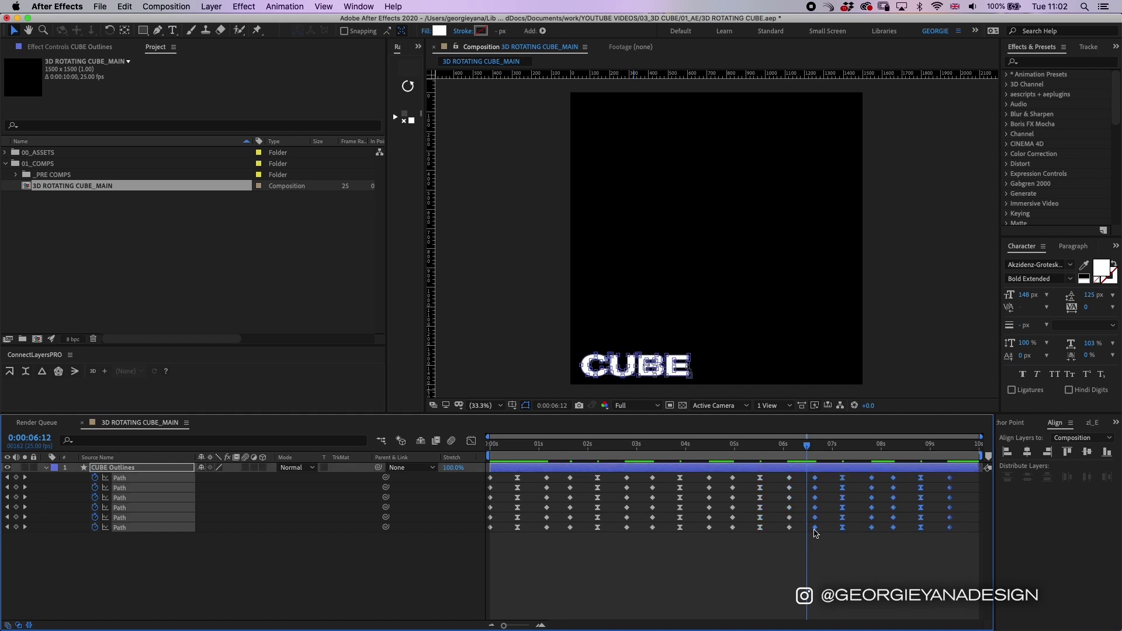
pyautogui.moveTo(962, 542); pyautogui.dragTo(868, 479)
pyautogui.moveTo(964, 544); pyautogui.dragTo(883, 462)
pyautogui.moveTo(895, 527); pyautogui.dragTo(898, 527)
pyautogui.moveTo(969, 540); pyautogui.dragTo(718, 456)
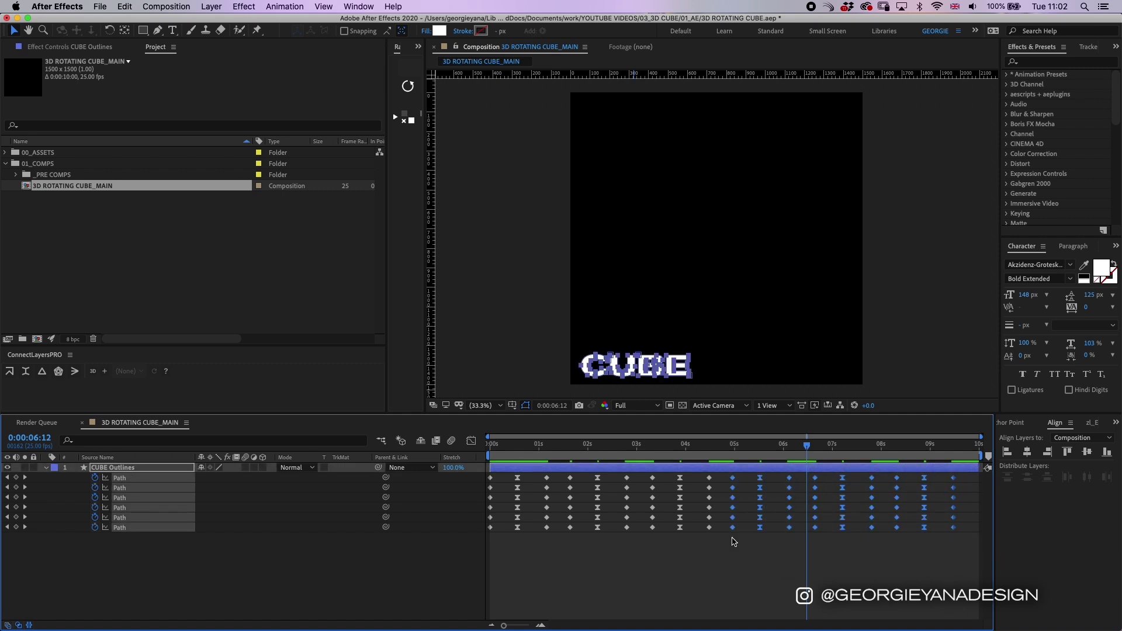
# Step: Preview the repeating CUBE stretch animation from the start
pyautogui.click(651, 554)
pyautogui.press('Home')
pyautogui.press('space')
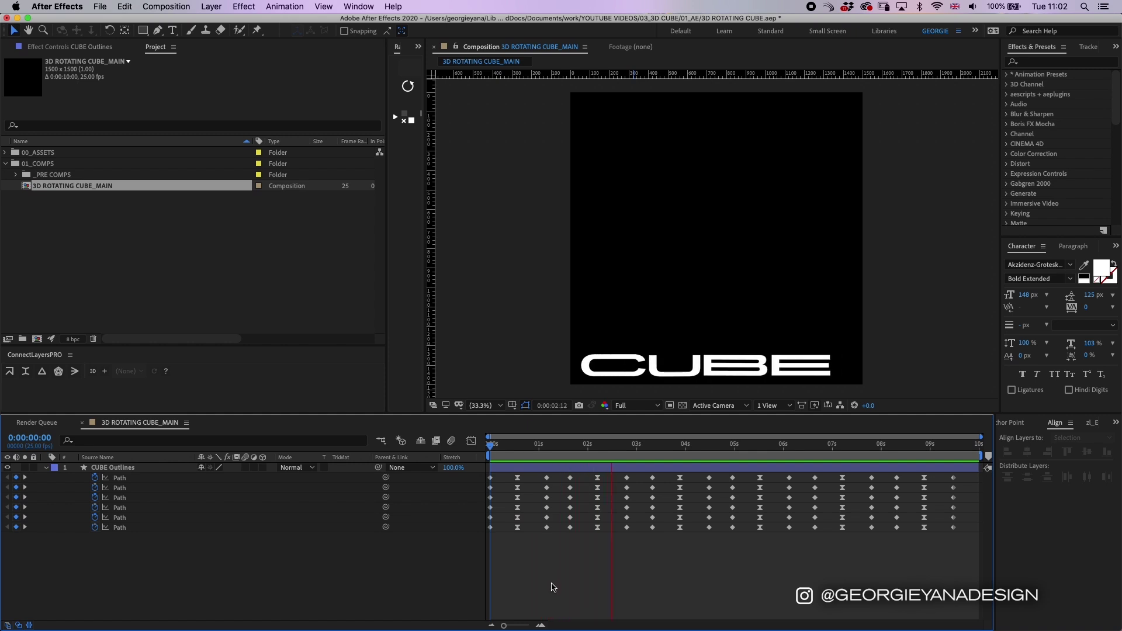
# Step: Duplicate the CUBE Outlines layer, rotate the copy 90 degrees clockwise and place it vertically along the frame's right edge
pyautogui.click(643, 469)
pyautogui.click(643, 470)
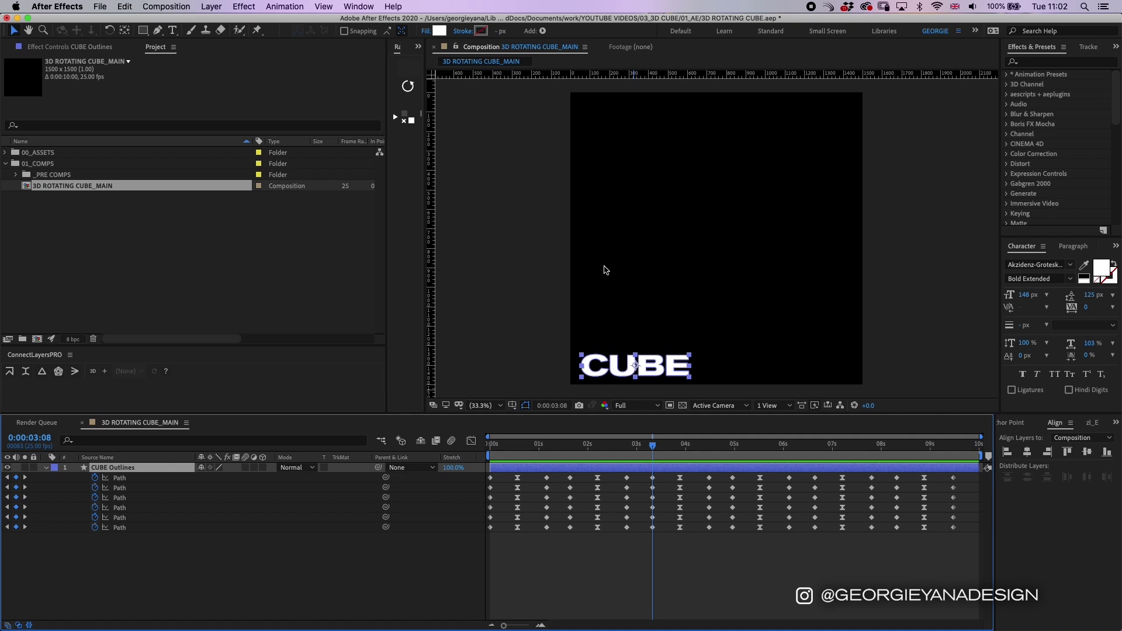
pyautogui.press('super+d')
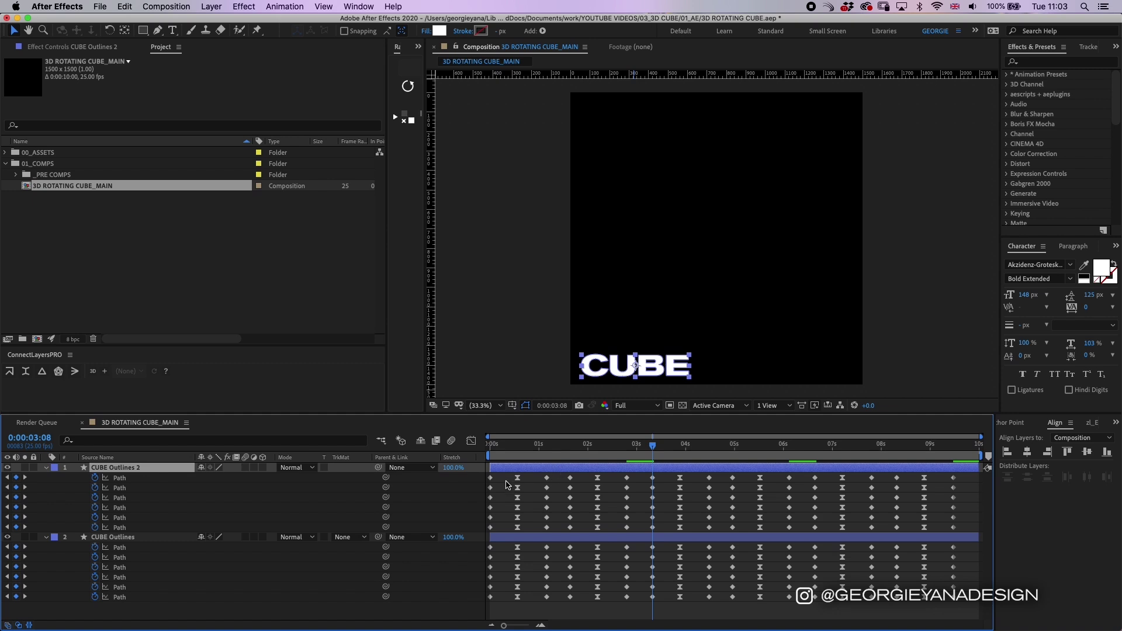
pyautogui.press('w')
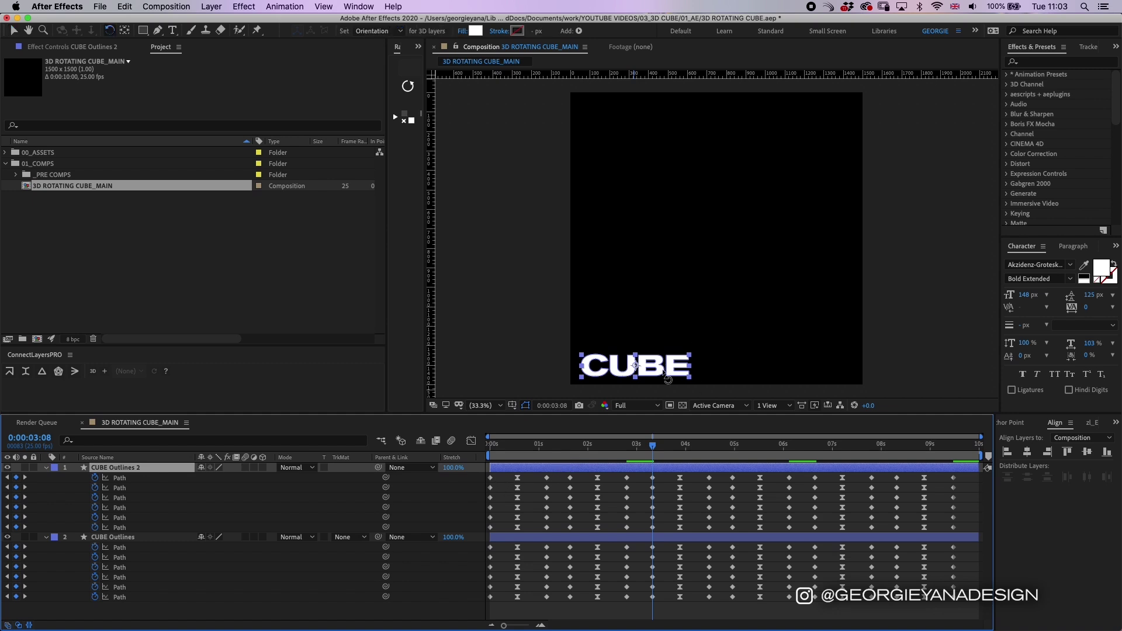
pyautogui.click(695, 361)
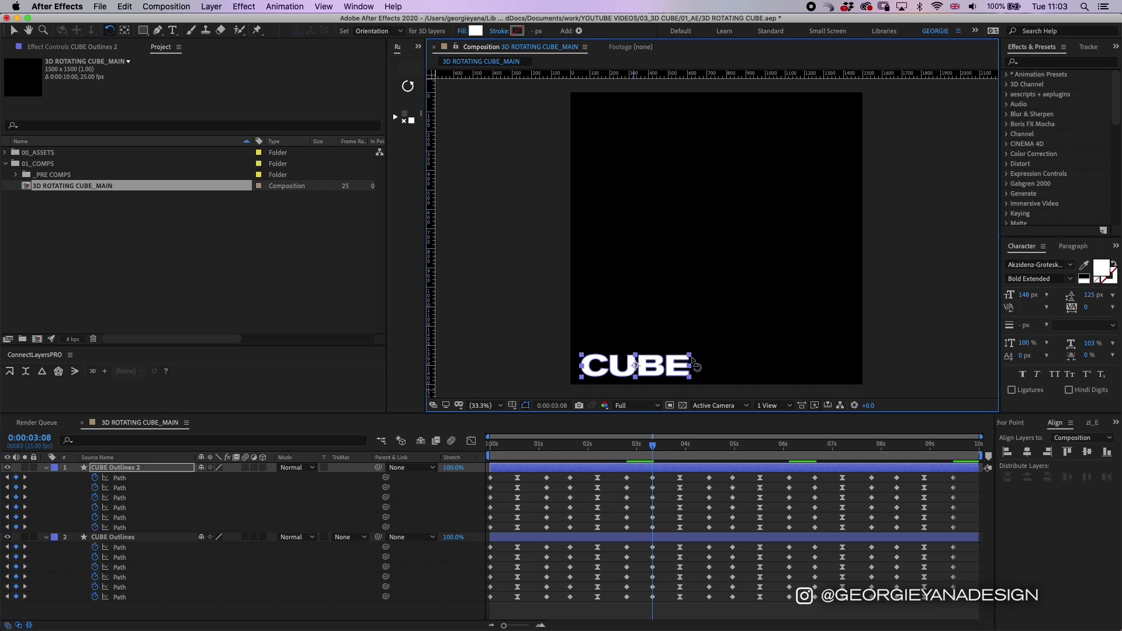
pyautogui.moveTo(692, 367); pyautogui.dragTo(833, 321)
pyautogui.press('v')
pyautogui.press('space')
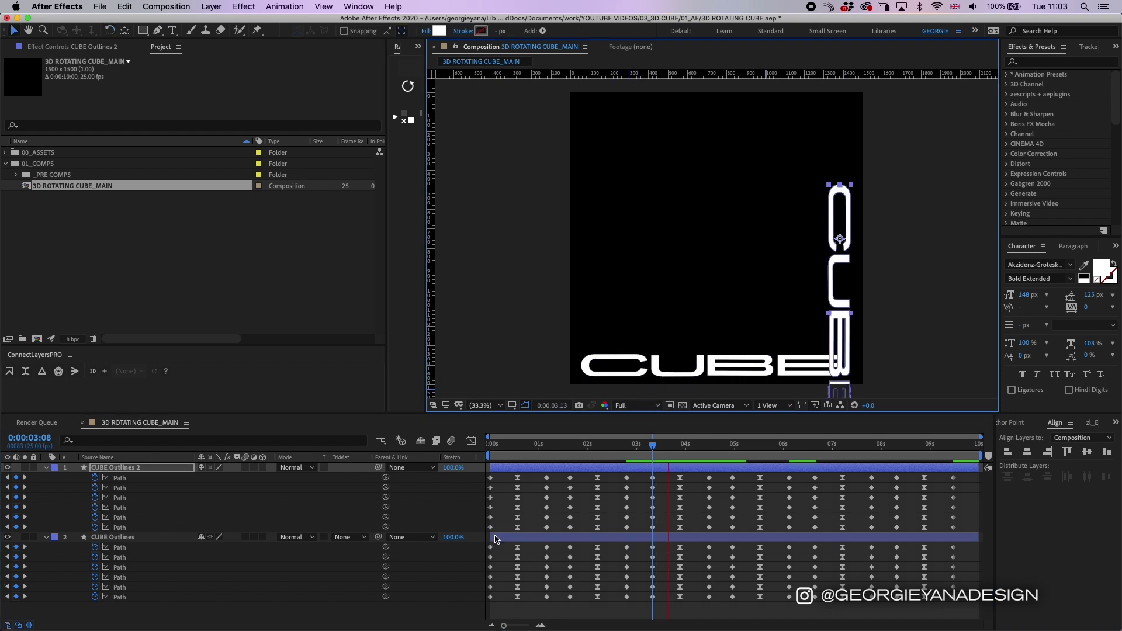
# Step: At 0 seconds, move the vertical CUBE copy up into the frame's upper-right corner
pyautogui.press('space')
pyautogui.moveTo(549, 449); pyautogui.dragTo(349, 469)
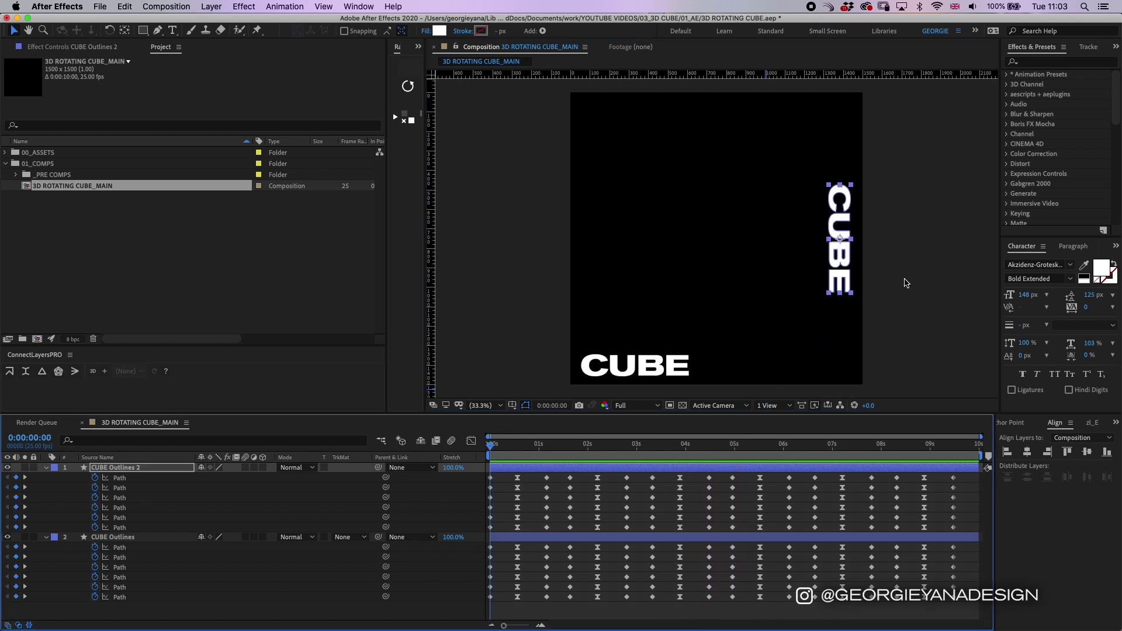
pyautogui.moveTo(850, 261); pyautogui.dragTo(855, 185)
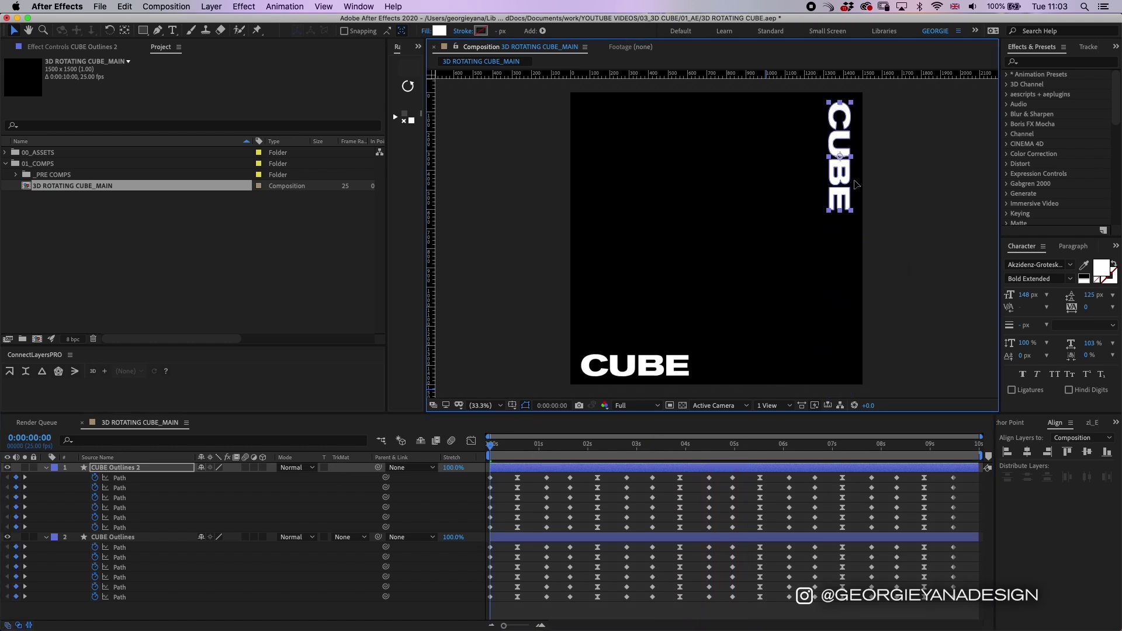
# Step: Delete the vertical CUBE copy and all path keyframes after 0:00:01:04
pyautogui.press('Delete')
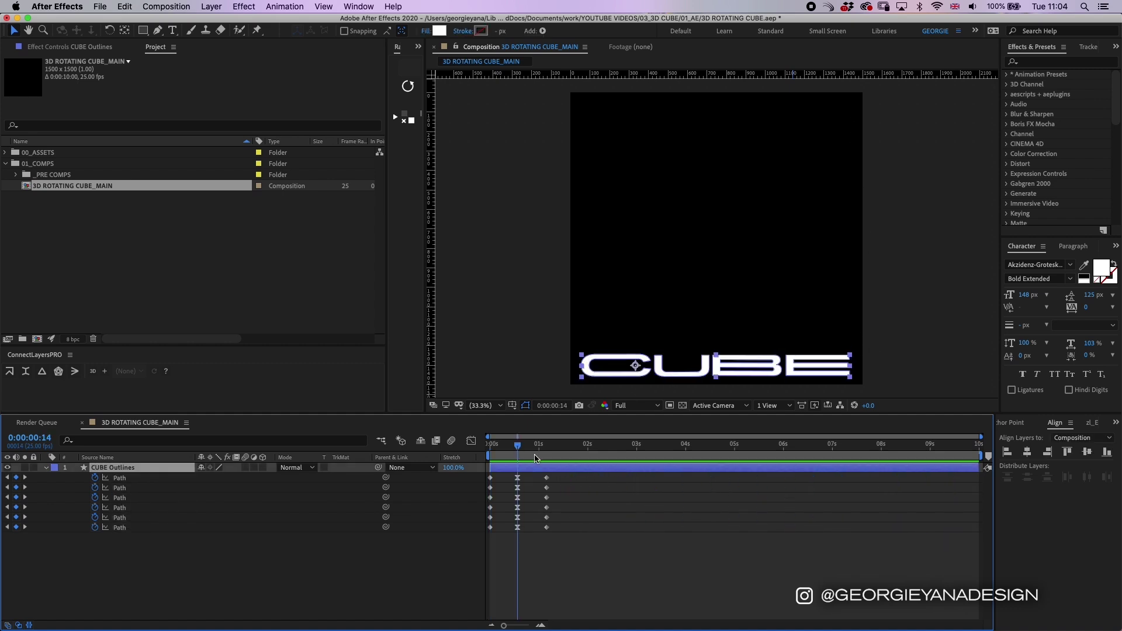
# Step: Add a vertical guide at about 1280 px and pull the stretched letters at 0:00:00:14 left so the E ends at it
pyautogui.moveTo(431, 306); pyautogui.dragTo(820, 306)
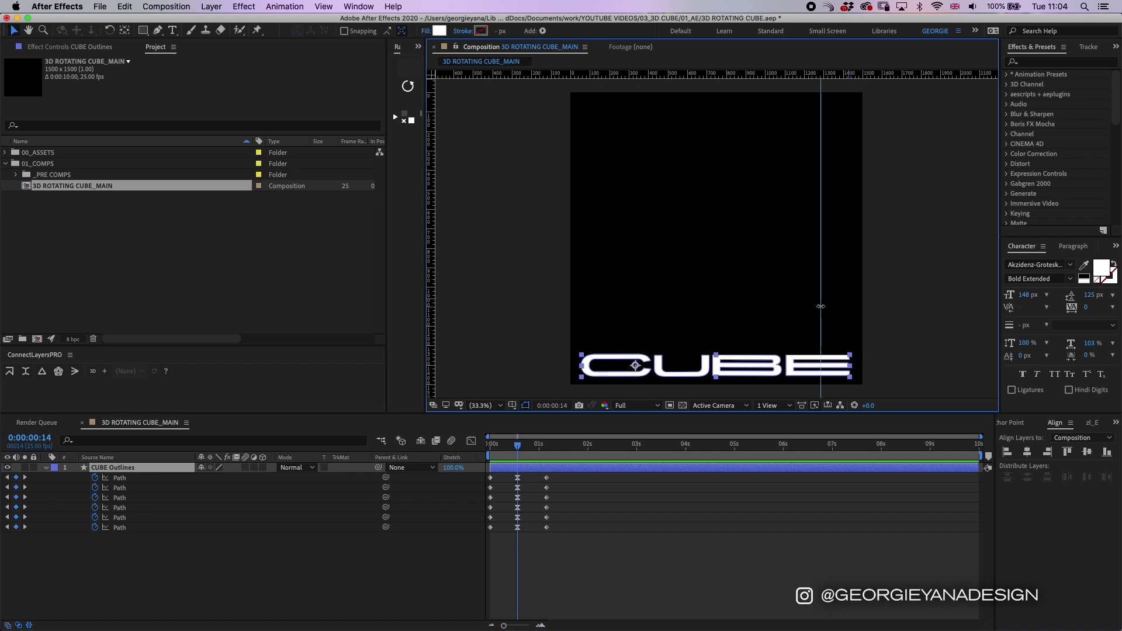
pyautogui.moveTo(525, 472); pyautogui.dragTo(516, 501)
pyautogui.click(528, 503)
pyautogui.click(640, 357)
pyautogui.press('super+z')
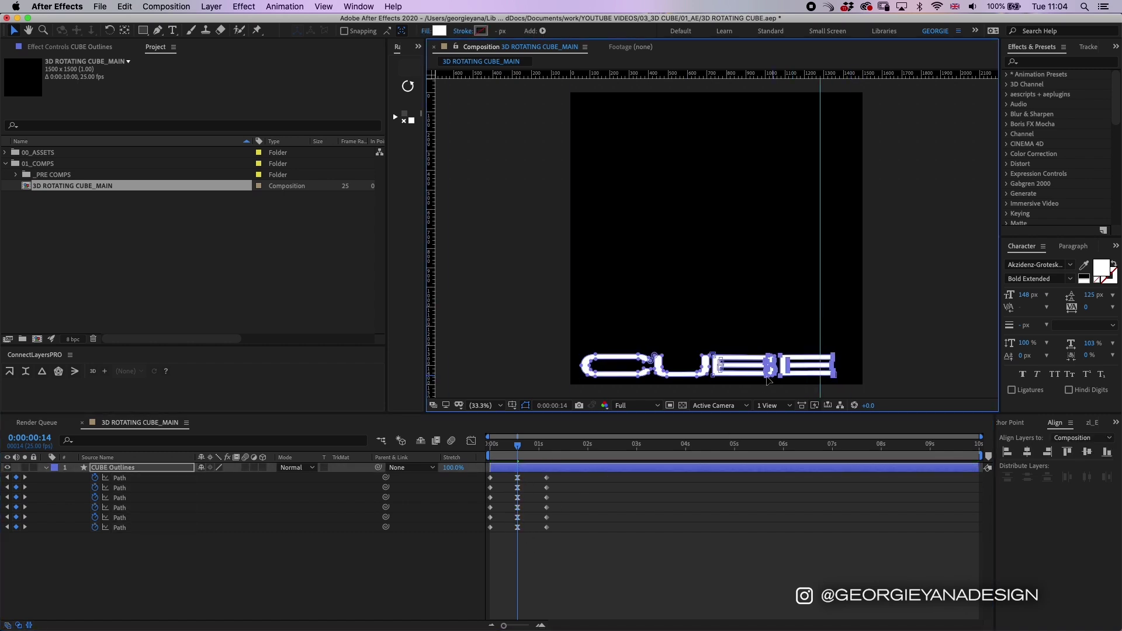
pyautogui.moveTo(767, 377); pyautogui.dragTo(760, 377)
pyautogui.moveTo(638, 377); pyautogui.dragTo(629, 379)
pyautogui.moveTo(837, 341); pyautogui.dragTo(686, 377)
# Step: At 0:00:01:04, move all the contracted CUBE letters left until the E's right edge meets the new guide
pyautogui.click(571, 481)
pyautogui.moveTo(546, 447); pyautogui.dragTo(539, 536)
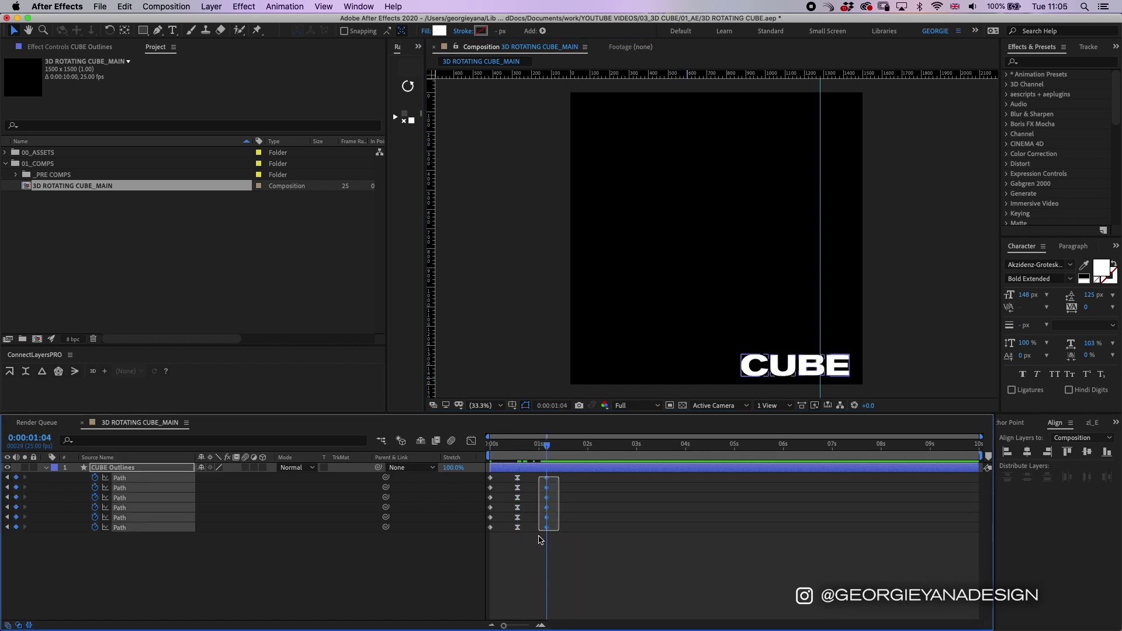
pyautogui.moveTo(849, 376); pyautogui.dragTo(818, 376)
pyautogui.click(561, 550)
pyautogui.moveTo(547, 446); pyautogui.dragTo(490, 446)
pyautogui.moveTo(556, 475); pyautogui.dragTo(539, 532)
pyautogui.press('k')
pyautogui.press('k')
pyautogui.click(526, 550)
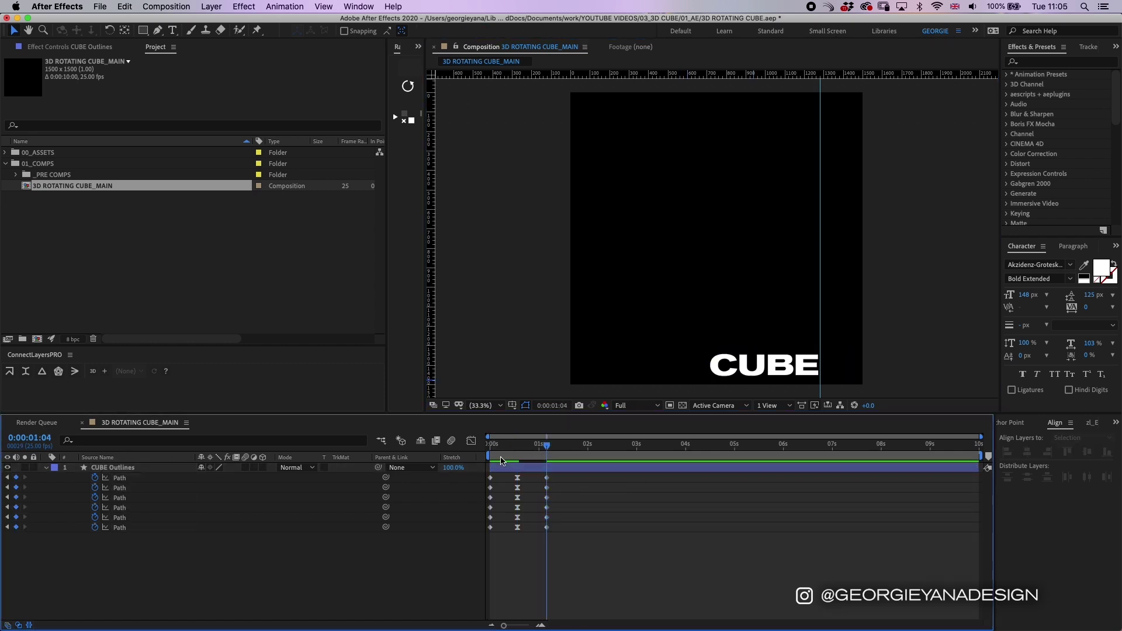
# Step: Check the E's right edge against the guide at both keyframes, fine-tune the guide, and preview the animation from the start
pyautogui.moveTo(504, 448); pyautogui.dragTo(546, 450)
pyautogui.moveTo(730, 328); pyautogui.dragTo(690, 313)
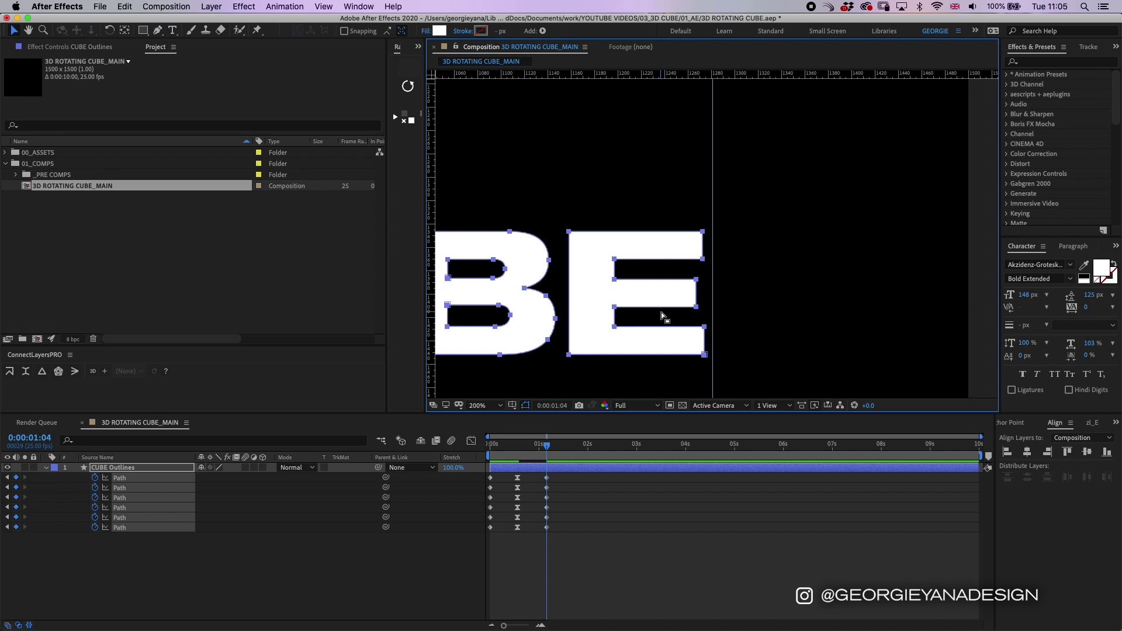
pyautogui.press('j')
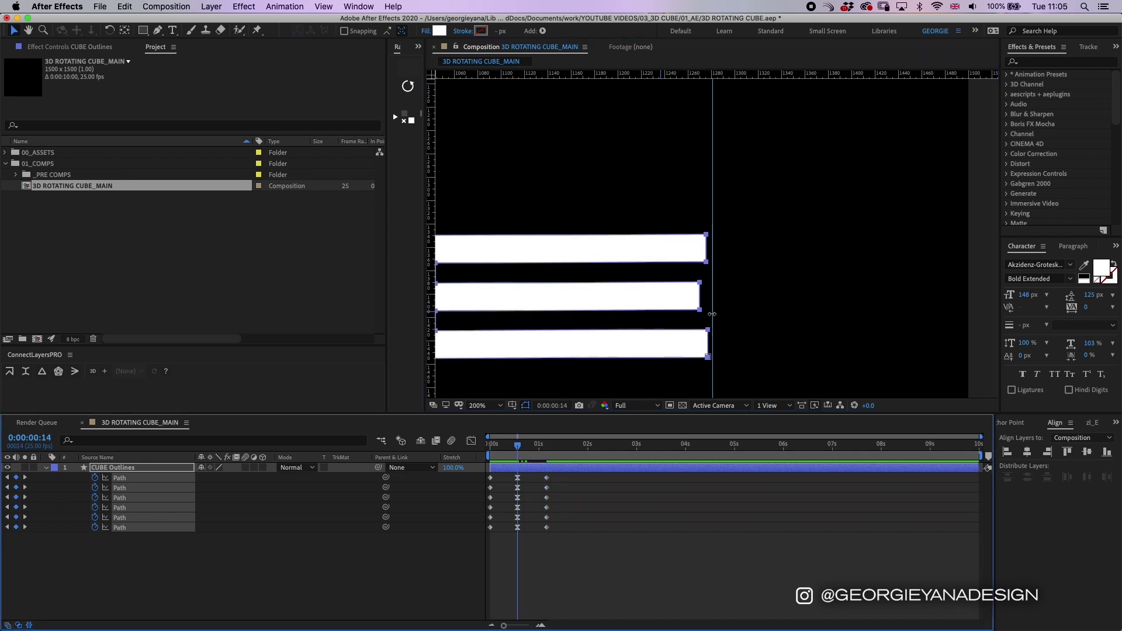
pyautogui.scroll(-5, 712, 314)
pyautogui.click(714, 384)
pyautogui.click(554, 447)
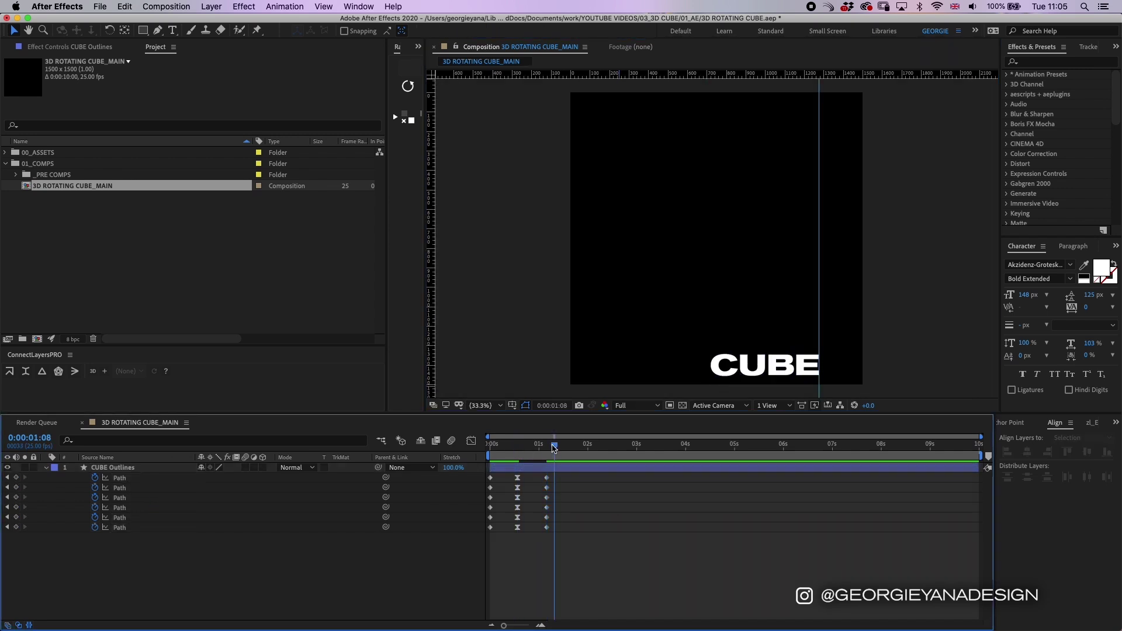
pyautogui.press('Home')
pyautogui.press('space')
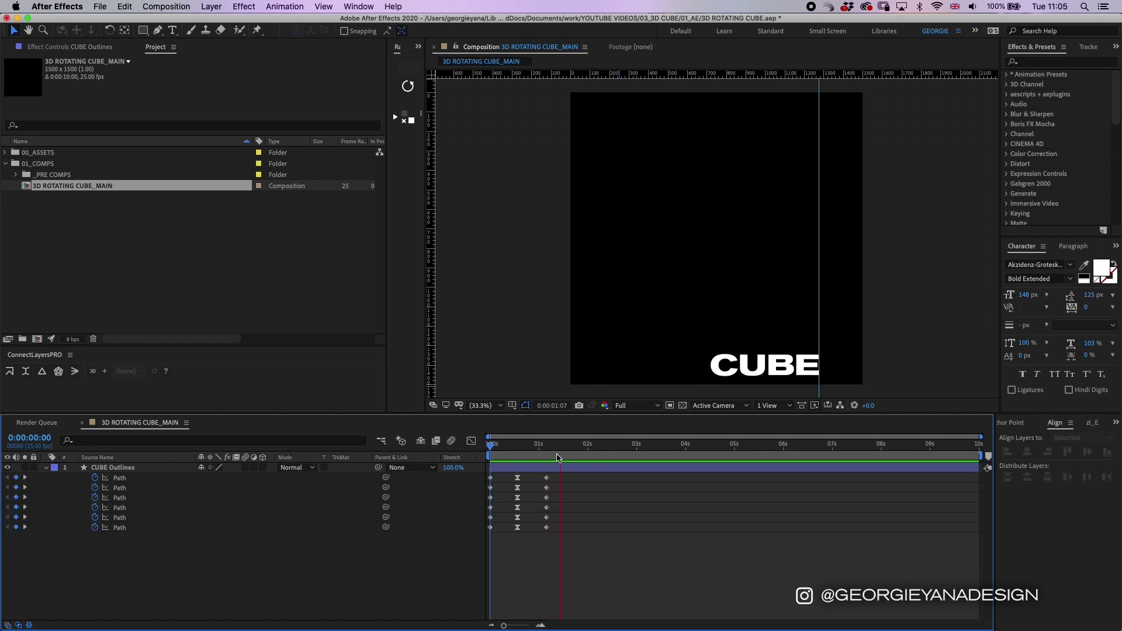
# Step: Copy the CUBE path keyframes and paste a second stretch-and-contract cycle up to about 0:00:03:01, nudging the pasted keyframes for even spacing
pyautogui.moveTo(548, 458); pyautogui.dragTo(537, 544)
pyautogui.press('super+c')
pyautogui.press('super+v')
pyautogui.moveTo(572, 447); pyautogui.dragTo(609, 448)
pyautogui.press('super+v')
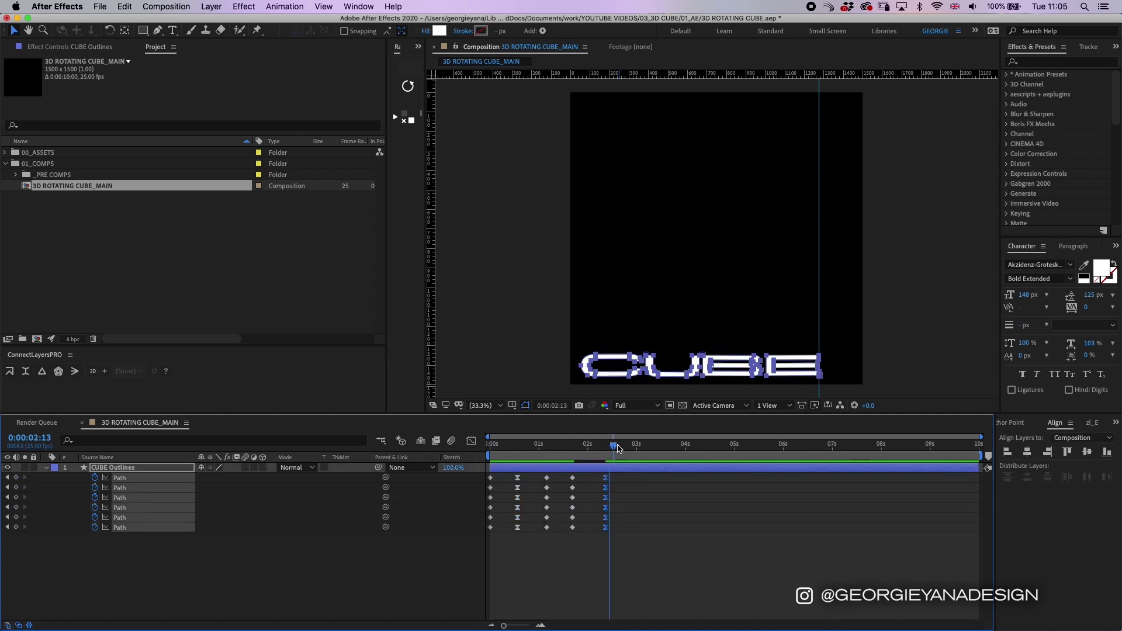
pyautogui.press('super+v')
pyautogui.moveTo(609, 448); pyautogui.dragTo(570, 542)
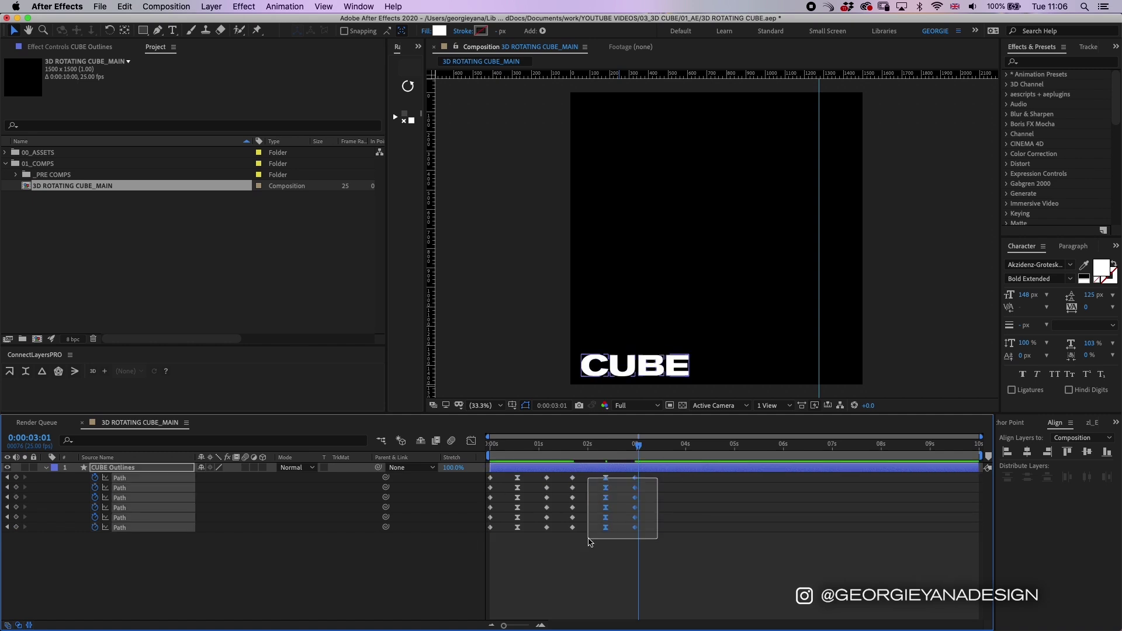
pyautogui.moveTo(573, 527); pyautogui.dragTo(578, 530)
# Step: Paste further copies of the path keyframes and shift each group slightly so the cycles continue with even spacing up to about seven seconds
pyautogui.moveTo(638, 446); pyautogui.dragTo(846, 447)
pyautogui.press('super+v')
pyautogui.press('super+v')
pyautogui.moveTo(975, 477); pyautogui.dragTo(911, 534)
pyautogui.press('super+z')
pyautogui.moveTo(834, 476); pyautogui.dragTo(571, 534)
pyautogui.moveTo(577, 529); pyautogui.dragTo(573, 531)
pyautogui.moveTo(836, 476); pyautogui.dragTo(643, 533)
pyautogui.moveTo(664, 527); pyautogui.dragTo(659, 532)
pyautogui.moveTo(837, 475); pyautogui.dragTo(725, 536)
pyautogui.moveTo(748, 528); pyautogui.dragTo(743, 531)
# Step: Copy the path keyframes of the first three seconds and paste them at 0:00:06:24 to fill the rest of the timeline
pyautogui.moveTo(649, 476); pyautogui.dragTo(467, 534)
pyautogui.press('super+c')
pyautogui.moveTo(846, 446); pyautogui.dragTo(830, 446)
pyautogui.press('super+v')
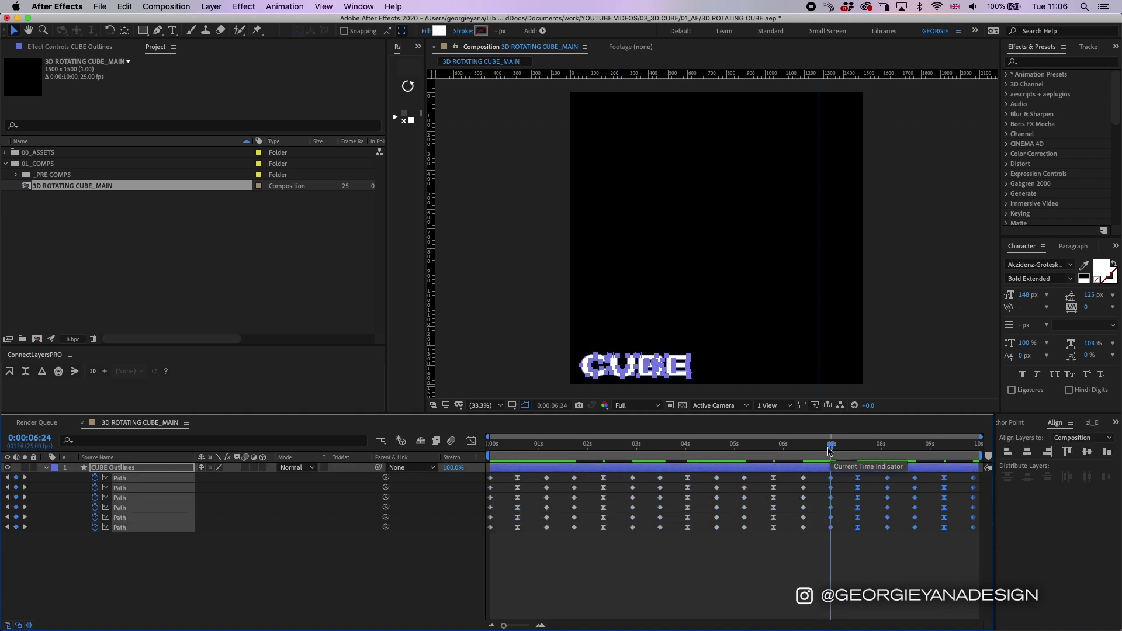
# Step: Shift the last path keyframe groups slightly earlier to even out the spacing, and preview the animation from the start
pyautogui.moveTo(975, 476); pyautogui.dragTo(906, 535)
pyautogui.moveTo(915, 528); pyautogui.dragTo(910, 529)
pyautogui.moveTo(975, 476); pyautogui.dragTo(824, 535)
pyautogui.moveTo(831, 528); pyautogui.dragTo(828, 529)
pyautogui.moveTo(976, 476); pyautogui.dragTo(738, 532)
pyautogui.hotkey('alt', 'Left')
pyautogui.hotkey('alt', 'Left')
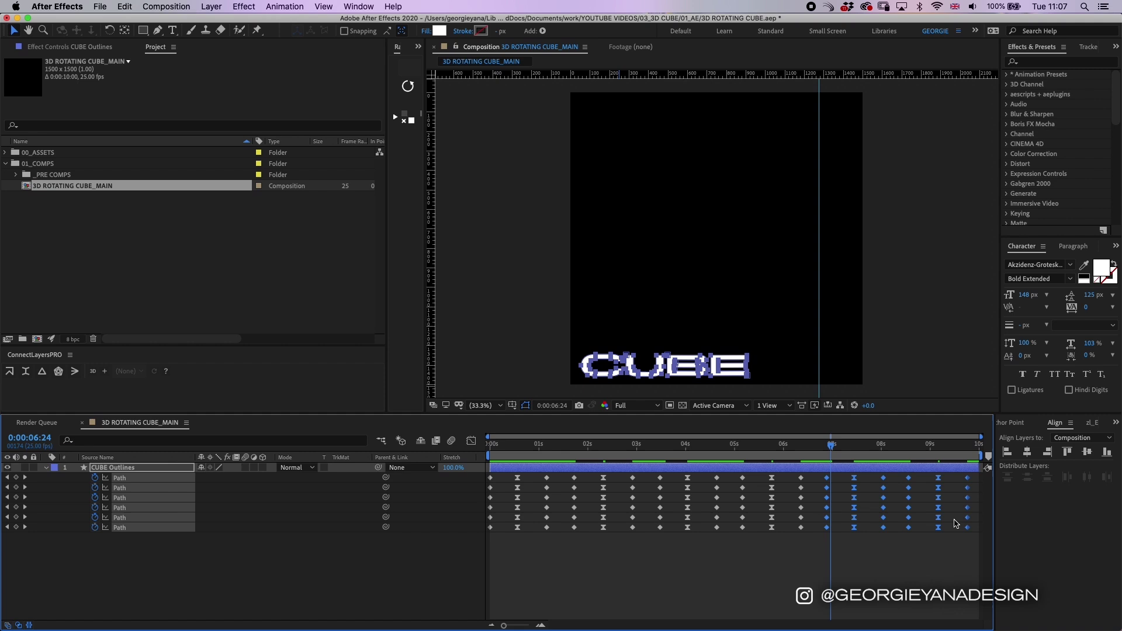
pyautogui.click(660, 467)
pyautogui.press('Home')
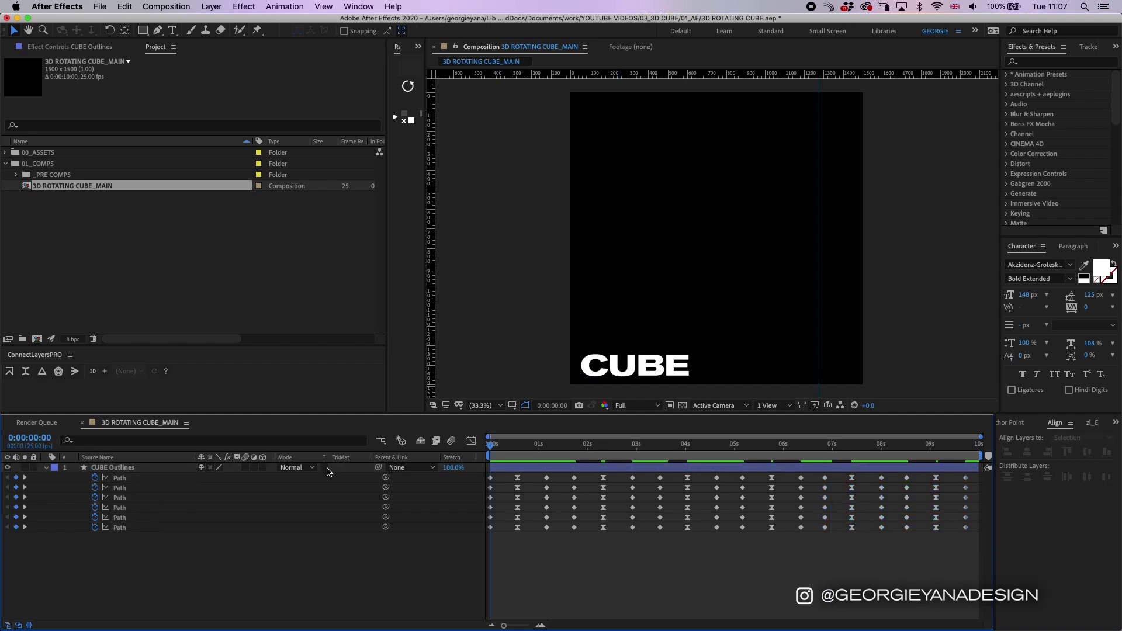
pyautogui.press('space')
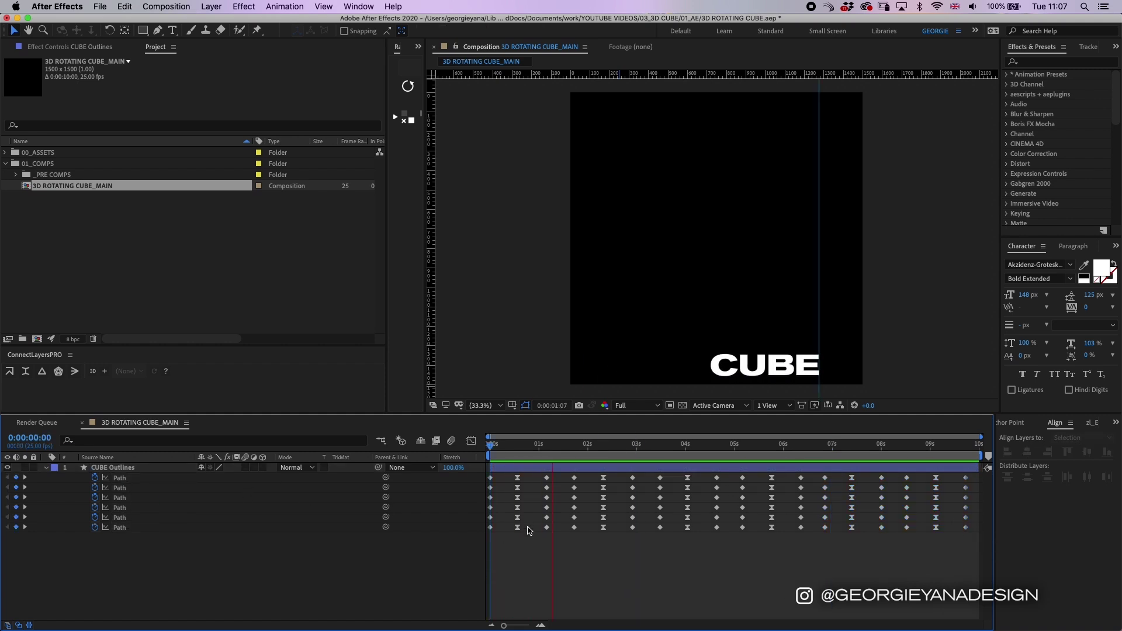
# Step: Duplicate the CUBE Outlines layer, rotate the copy 90° counterclockwise, place it vertically in the composition's bottom-right corner, and preview both words
pyautogui.click(529, 471)
pyautogui.press('super+d')
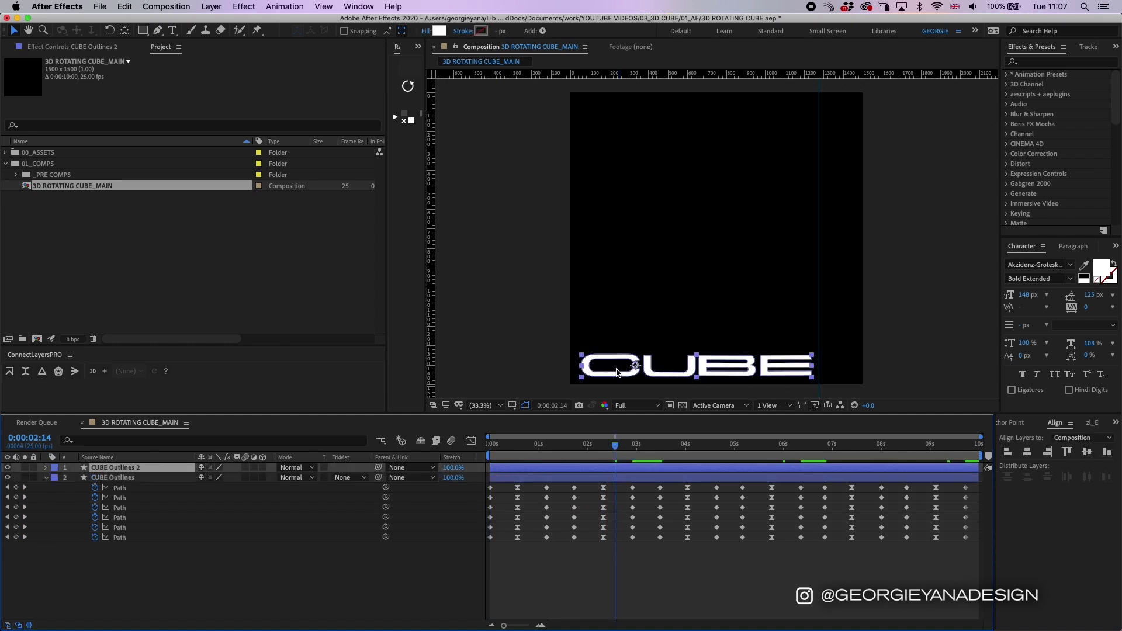
pyautogui.press('Home')
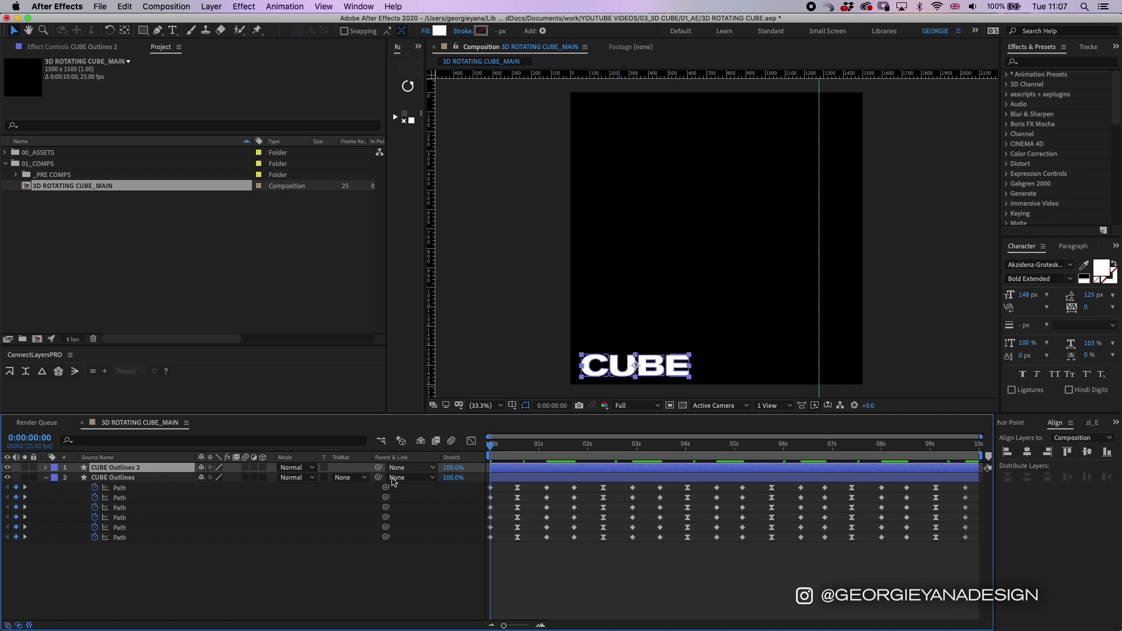
pyautogui.press('w')
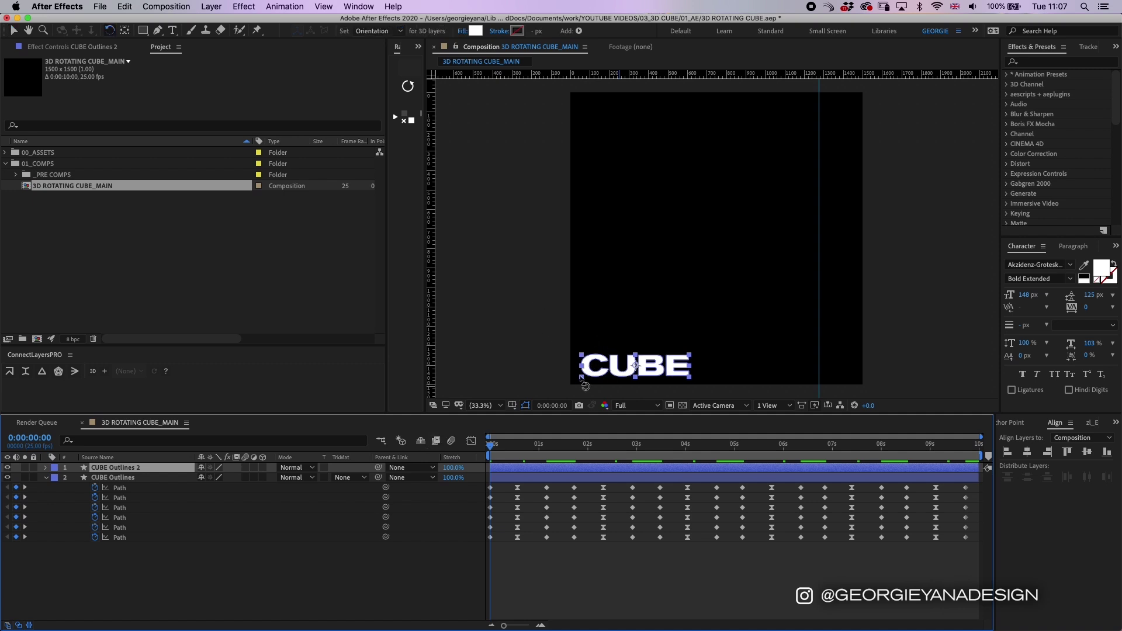
pyautogui.moveTo(581, 379); pyautogui.dragTo(842, 341)
pyautogui.press('v')
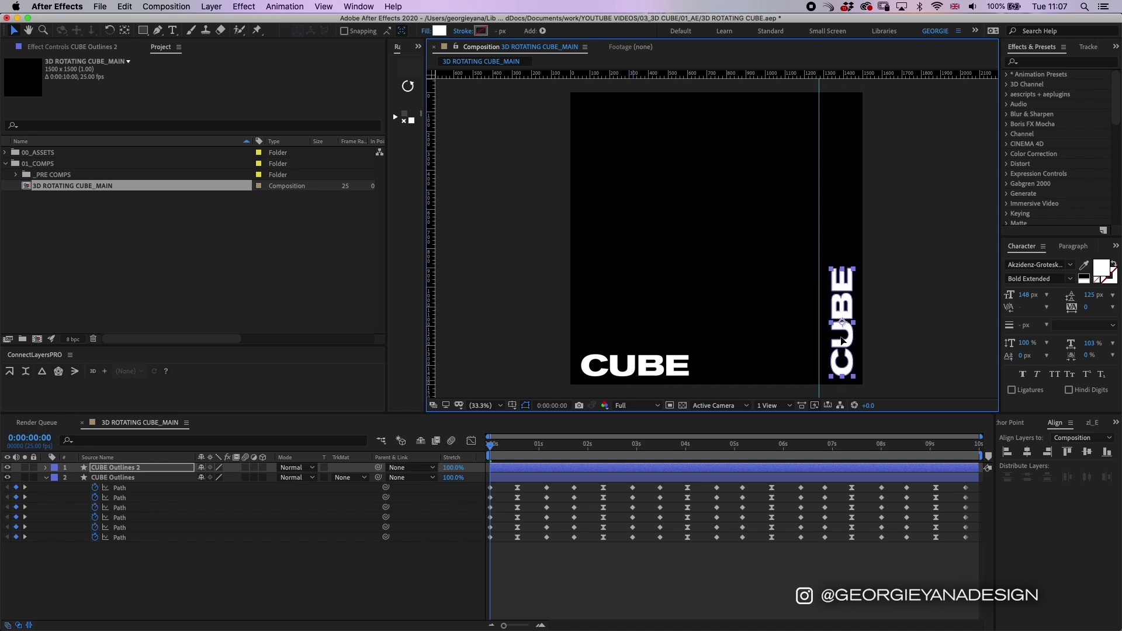
pyautogui.click(694, 558)
pyautogui.press('space')
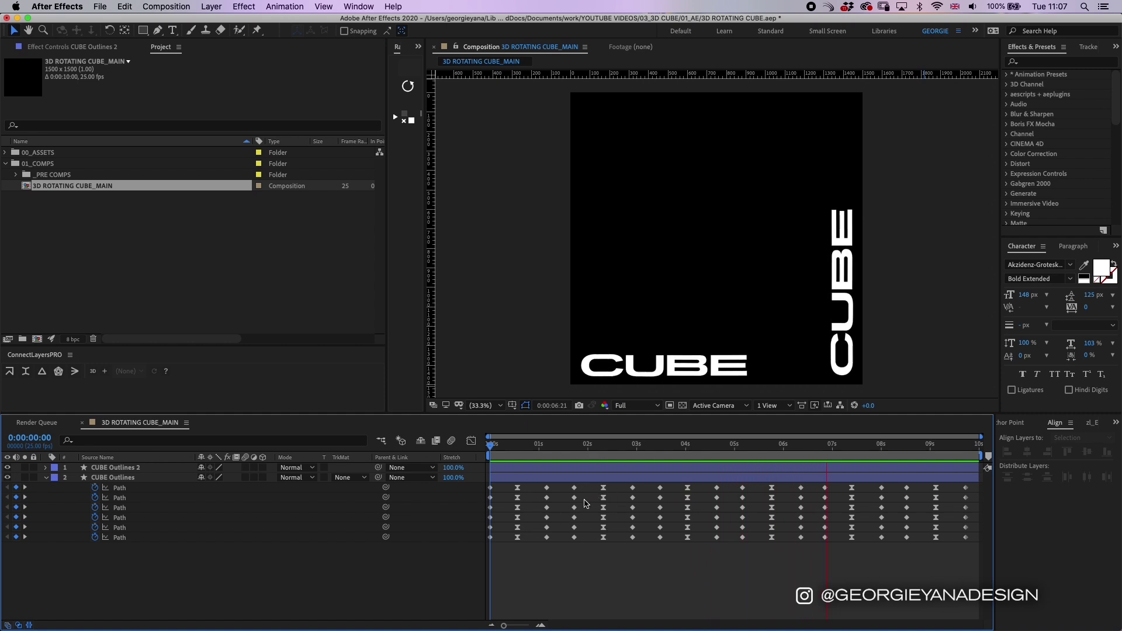
# Step: Duplicate the vertical CUBE at the first frame, turn the copy upside down, and align it to the guides in the composition's top-right corner
pyautogui.click(584, 468)
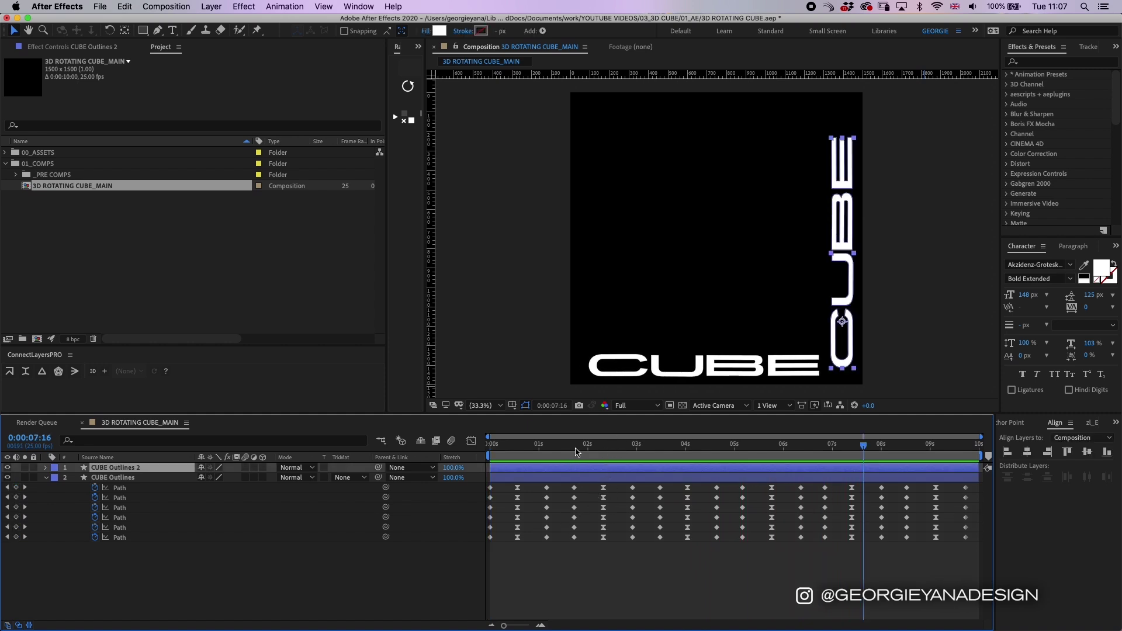
pyautogui.press('Home')
pyautogui.press('super+d')
pyautogui.press('w')
pyautogui.press('v')
pyautogui.moveTo(834, 291); pyautogui.dragTo(769, 122)
pyautogui.press('super+;')
pyautogui.hotkey('shift', 'Left')
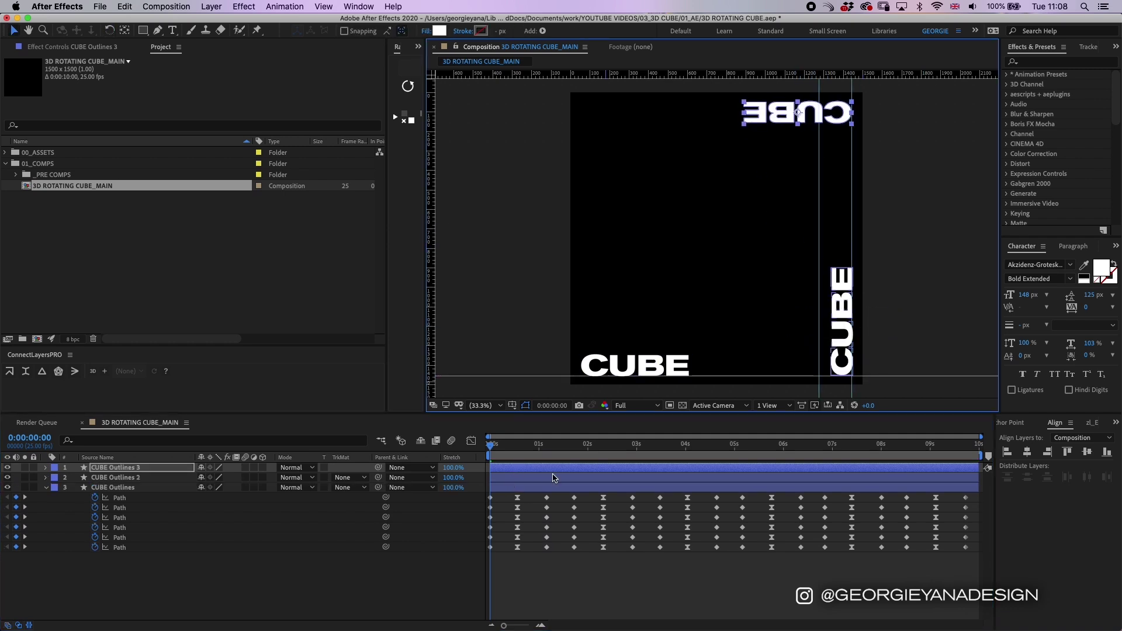
# Step: Duplicate the upside-down CUBE, rotate the copy so it reads downward, and place it in the composition's top-left corner
pyautogui.press('super+d')
pyautogui.press('w')
pyautogui.moveTo(753, 129); pyautogui.dragTo(777, 156)
pyautogui.press('v')
pyautogui.moveTo(789, 117); pyautogui.dragTo(593, 160)
pyautogui.hotkey('shift', 'Left')
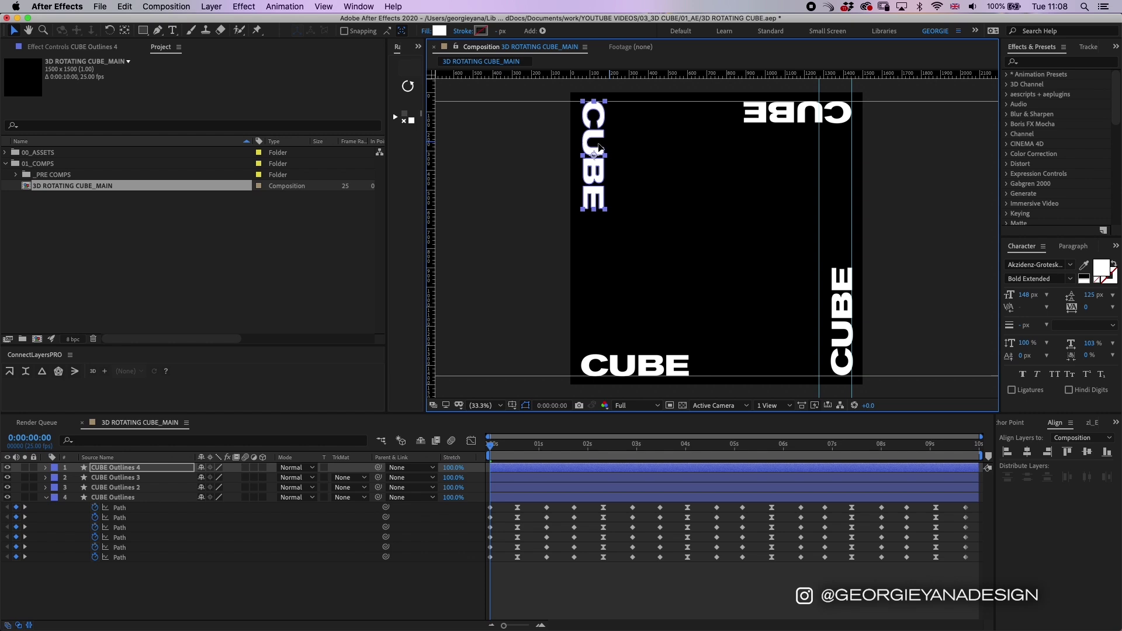
# Step: Add a vertical guide at the bottom CUBE's left edge, nudge the top-left copy left to meet it, and hide the guides
pyautogui.moveTo(432, 176); pyautogui.dragTo(580, 228)
pyautogui.press('Left')
pyautogui.press('Left')
pyautogui.press('Left')
pyautogui.press('Left')
pyautogui.press('super+semicolon')
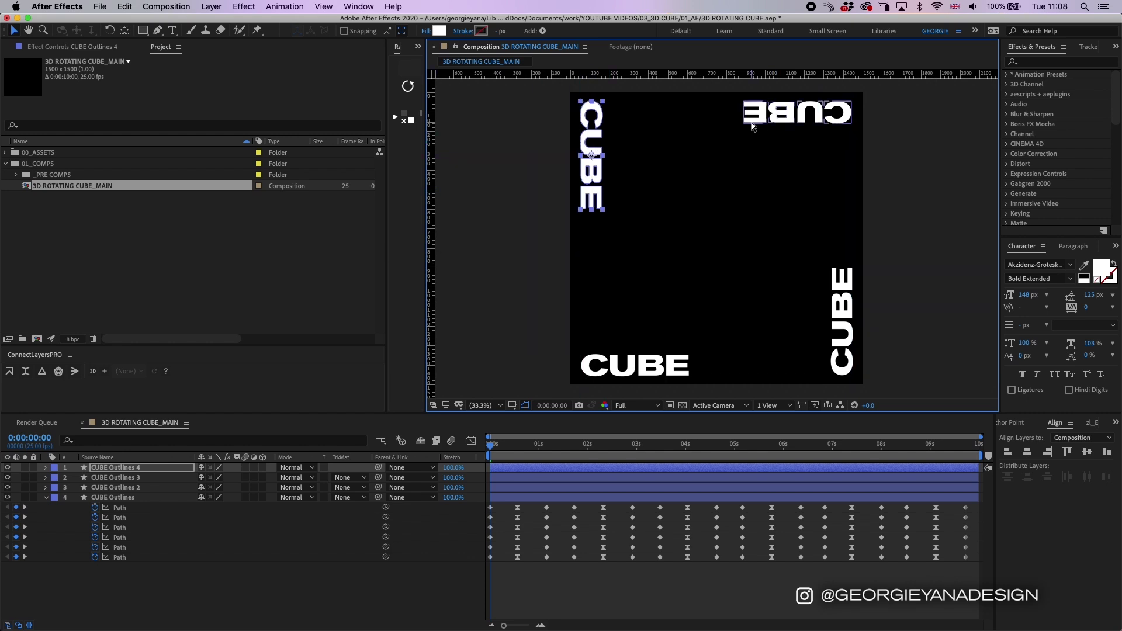
# Step: Preview the four-sided CUBE animation and collapse the CUBE Outlines layer's keyframed properties
pyautogui.click(556, 620)
pyautogui.press('space')
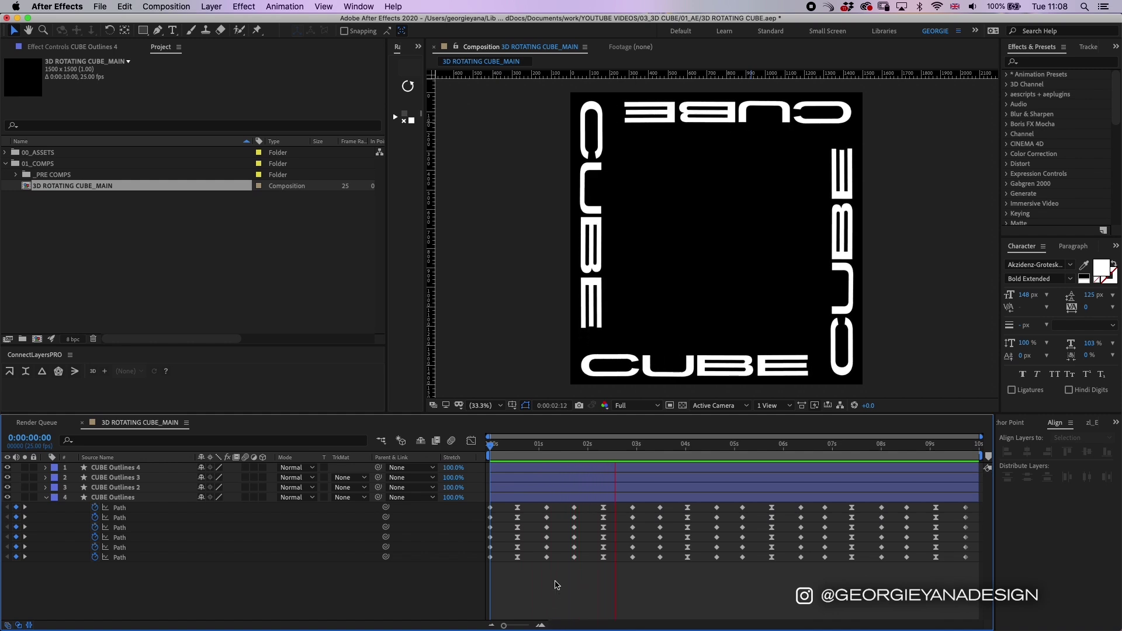
pyautogui.click(556, 498)
pyautogui.press('u')
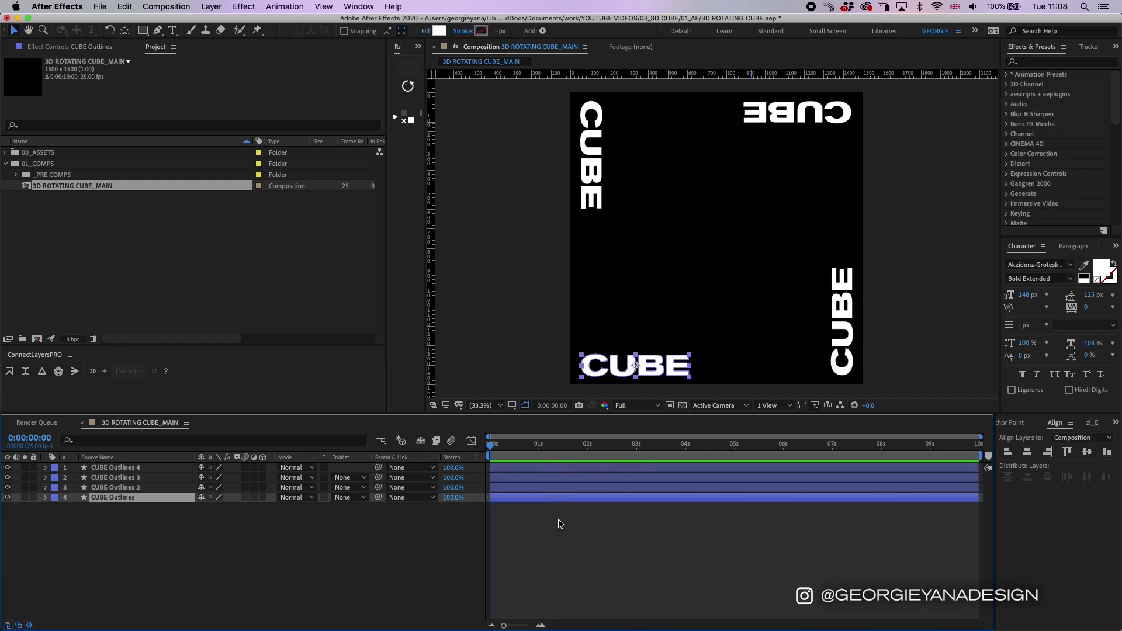
pyautogui.click(559, 521)
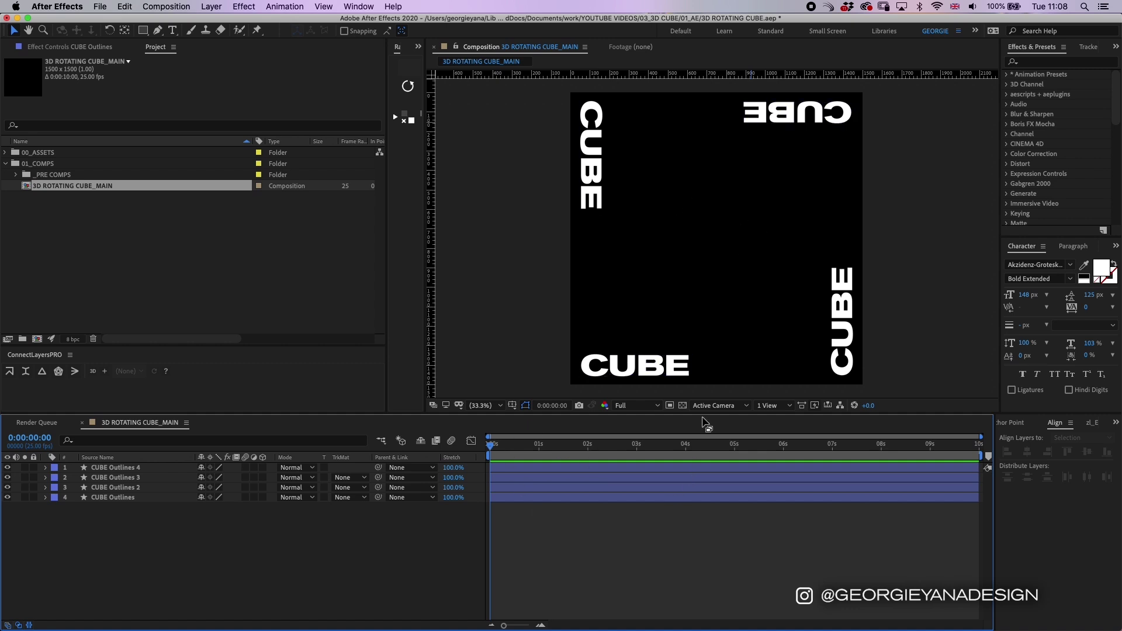
# Step: Create a wide paragraph text box across the middle of the composition containing "CUBE CUBE CUBE CUBE"
pyautogui.press('t')
pyautogui.press('super+t')
pyautogui.moveTo(536, 230); pyautogui.dragTo(988, 258)
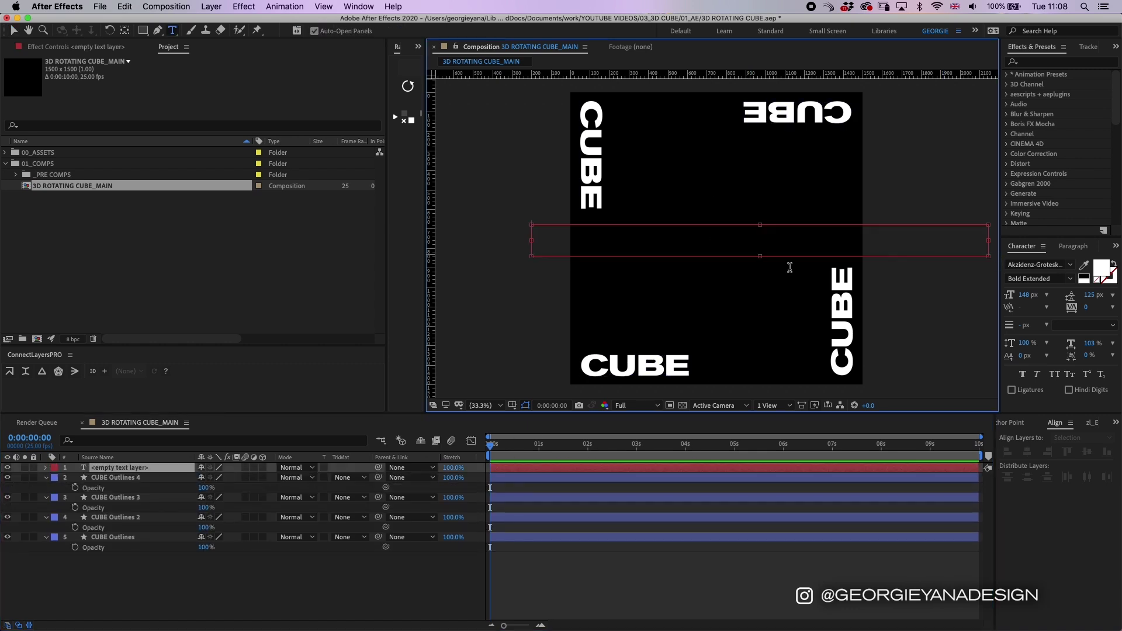
pyautogui.write('CUBE')
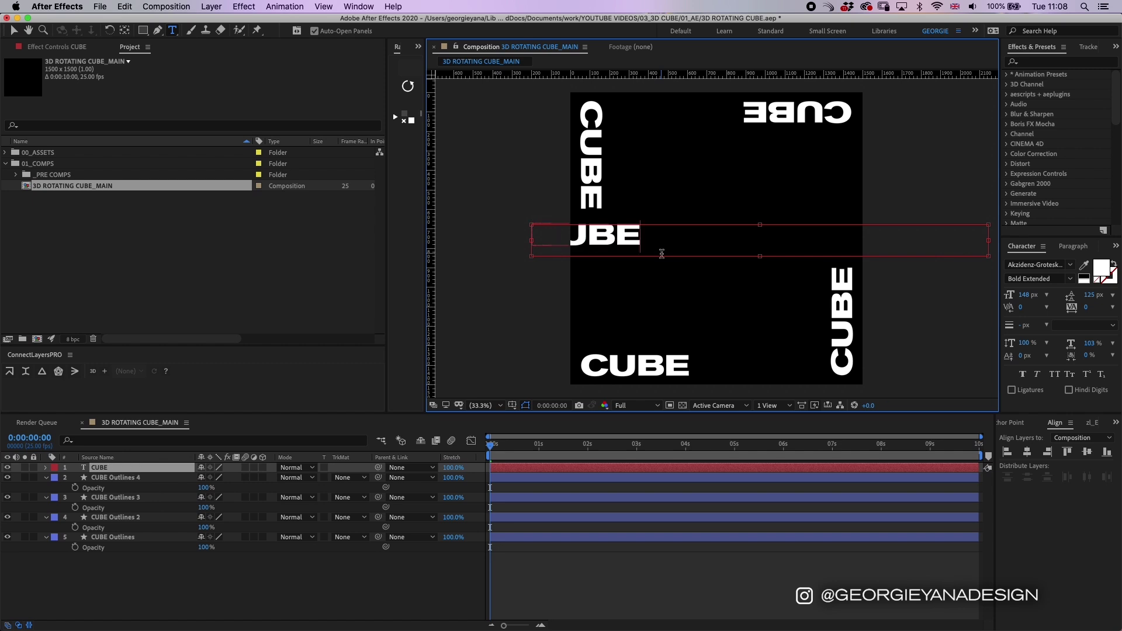
pyautogui.write(' CUBE')
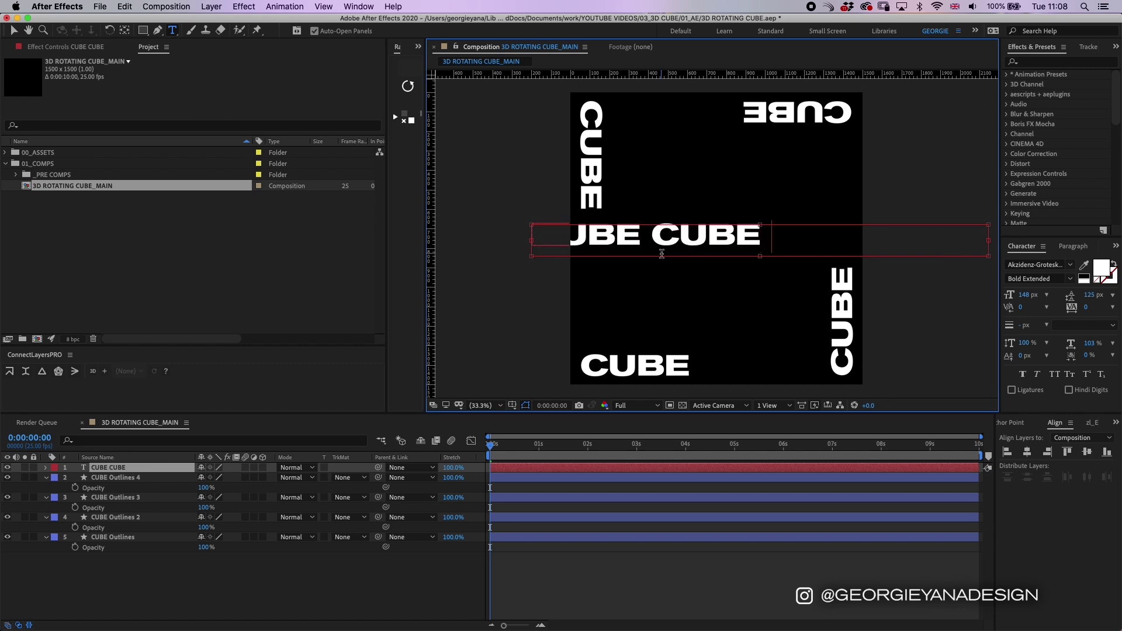
pyautogui.write(' CUBE CUBE')
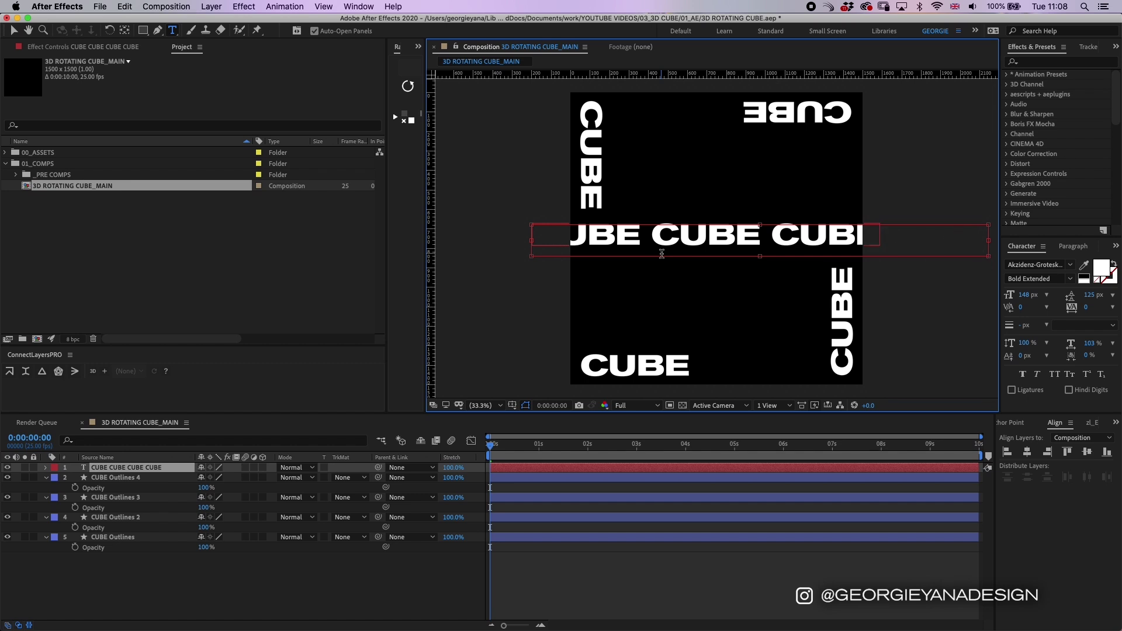
# Step: Set the font size of the whole repeated CUBE text to 40 px
pyautogui.press('cmd+a')
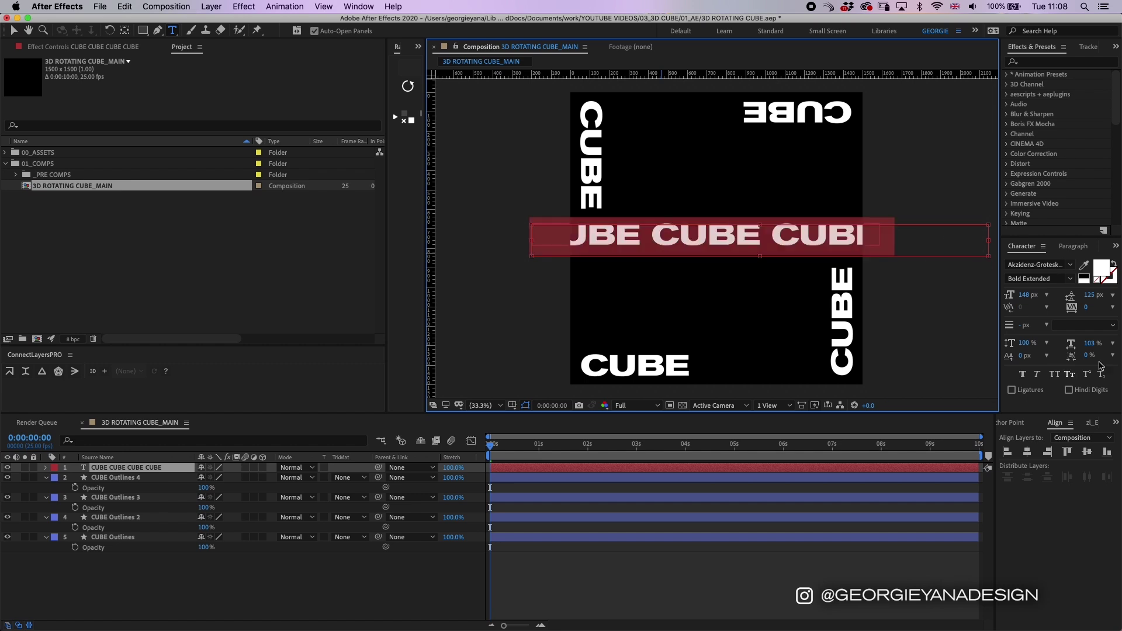
pyautogui.click(1029, 295)
pyautogui.write('20')
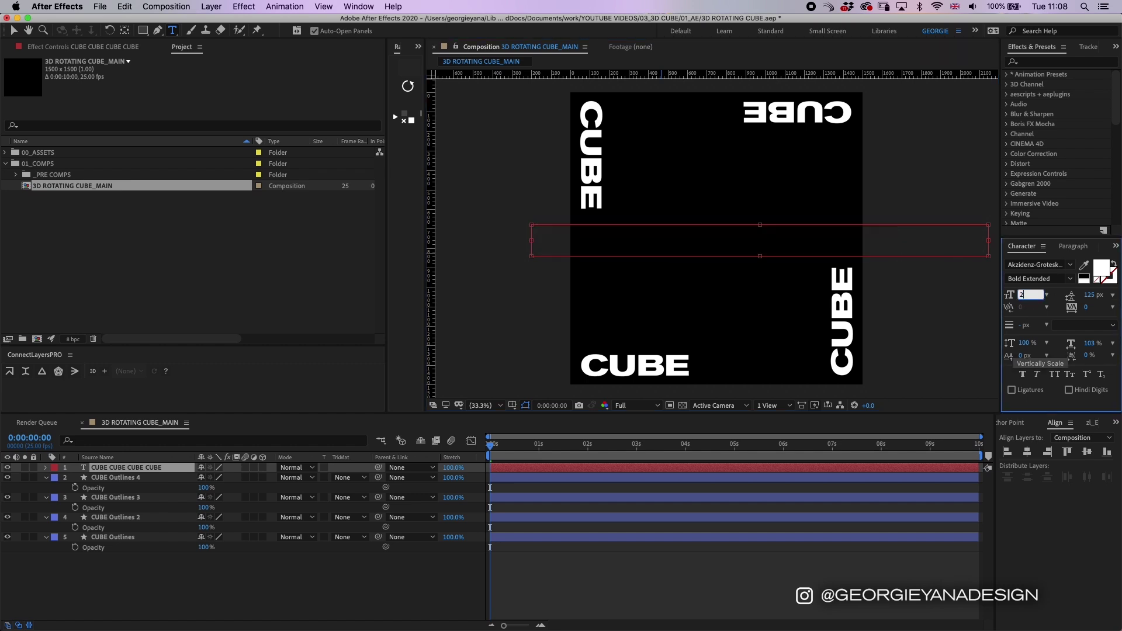
pyautogui.press('BackSpace')
pyautogui.press('BackSpace')
pyautogui.write('40')
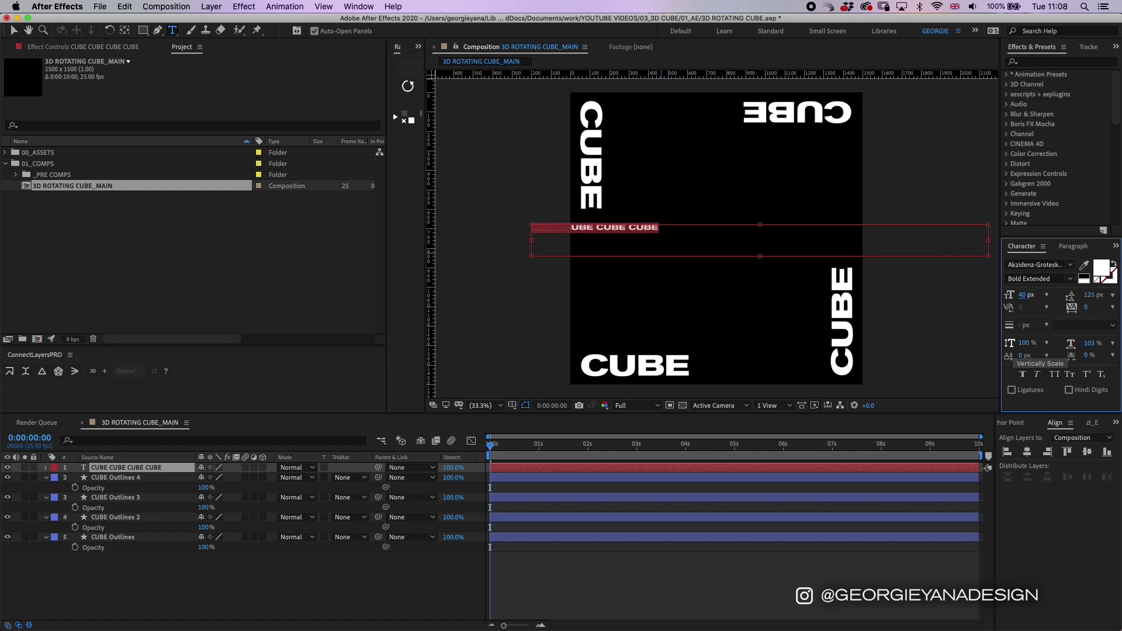
pyautogui.click(681, 234)
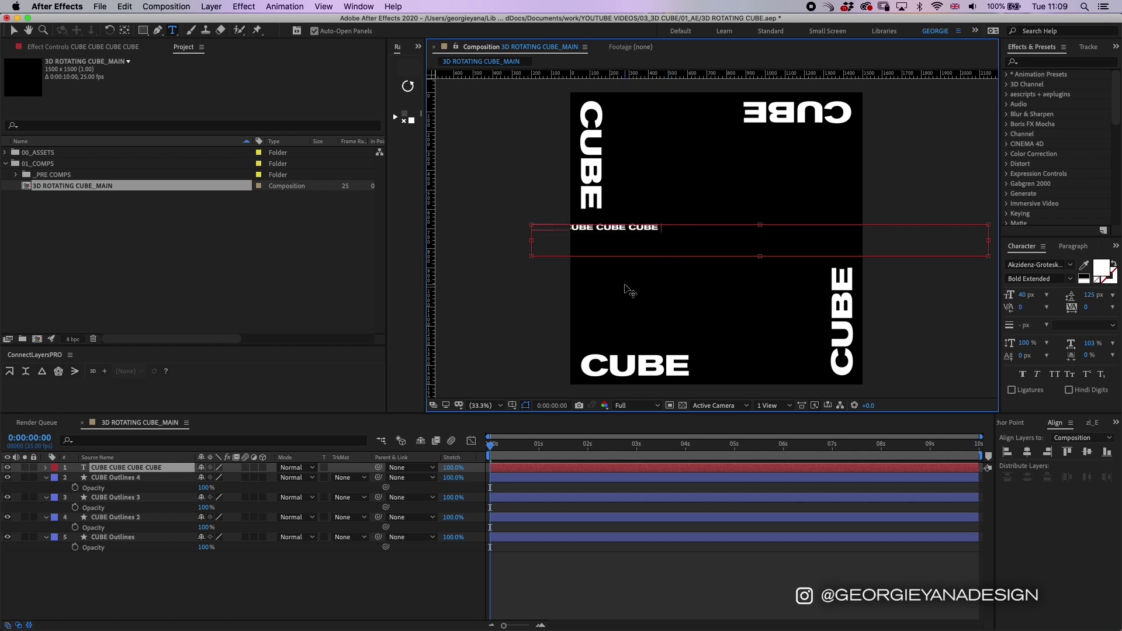
# Step: Copy the CUBE text and paste it repeatedly at the line's end until it runs past the composition's right edge
pyautogui.press('super+a')
pyautogui.press('super+c')
pyautogui.press('Right')
pyautogui.press('super+v')
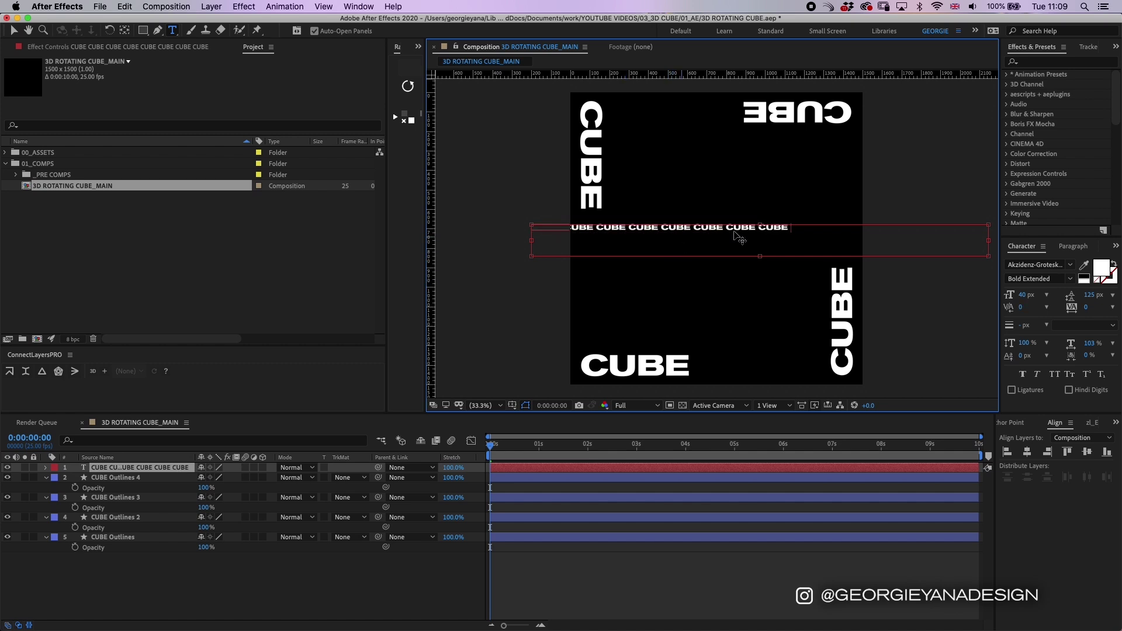
pyautogui.press('super+v')
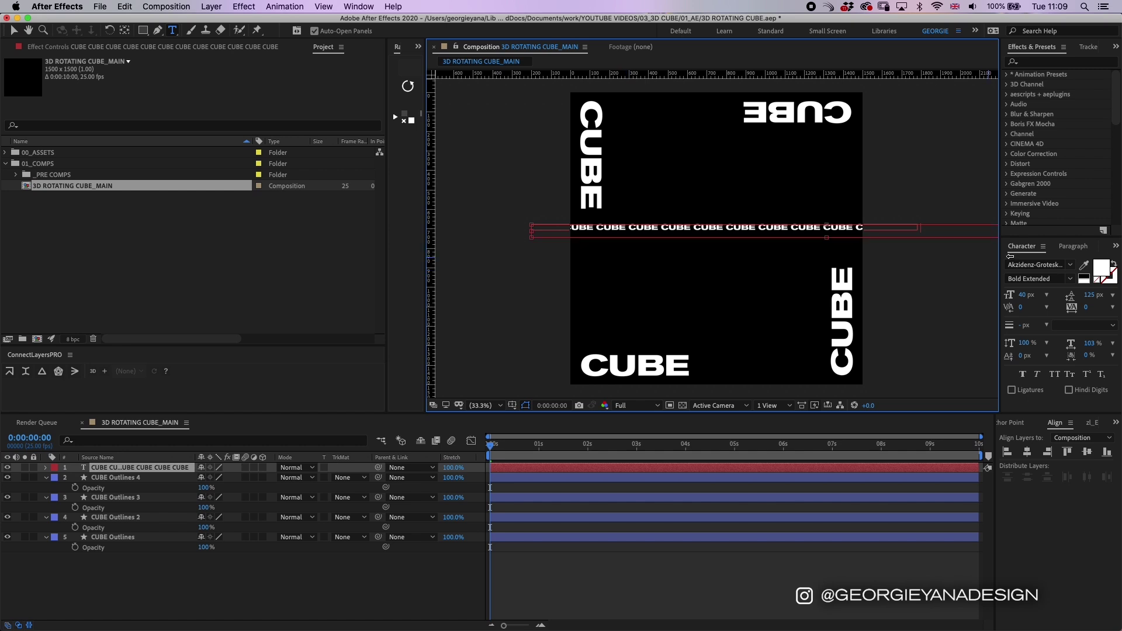
pyautogui.press('super+v')
# Step: Centre the repeated text layer's anchor point and align the layer to the middle of the composition
pyautogui.click(548, 468)
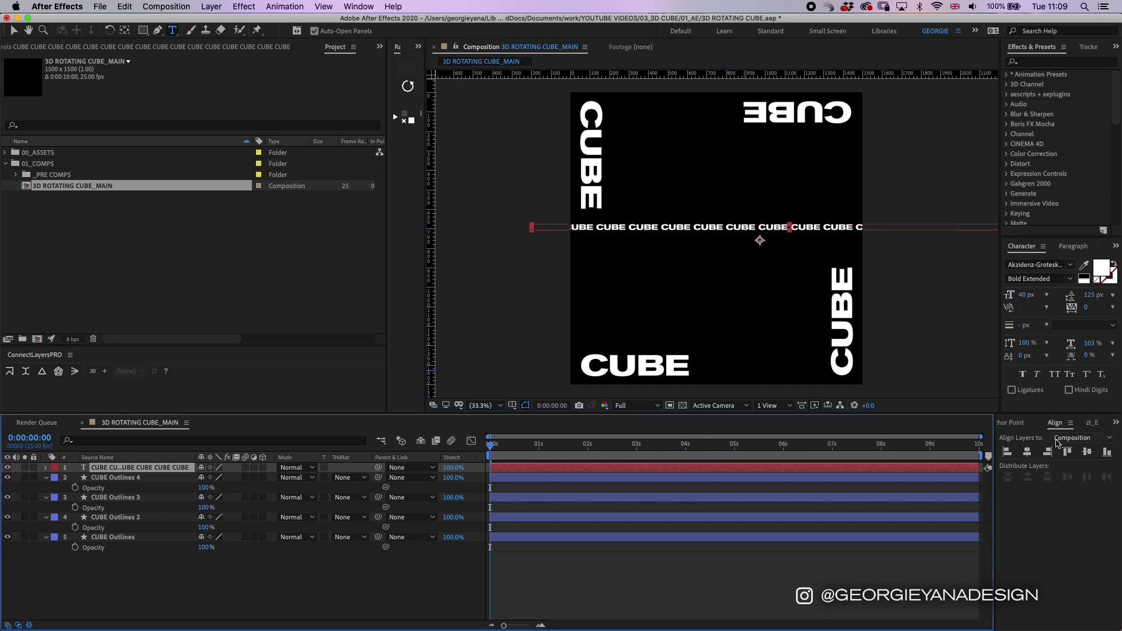
pyautogui.click(1010, 422)
pyautogui.click(1026, 454)
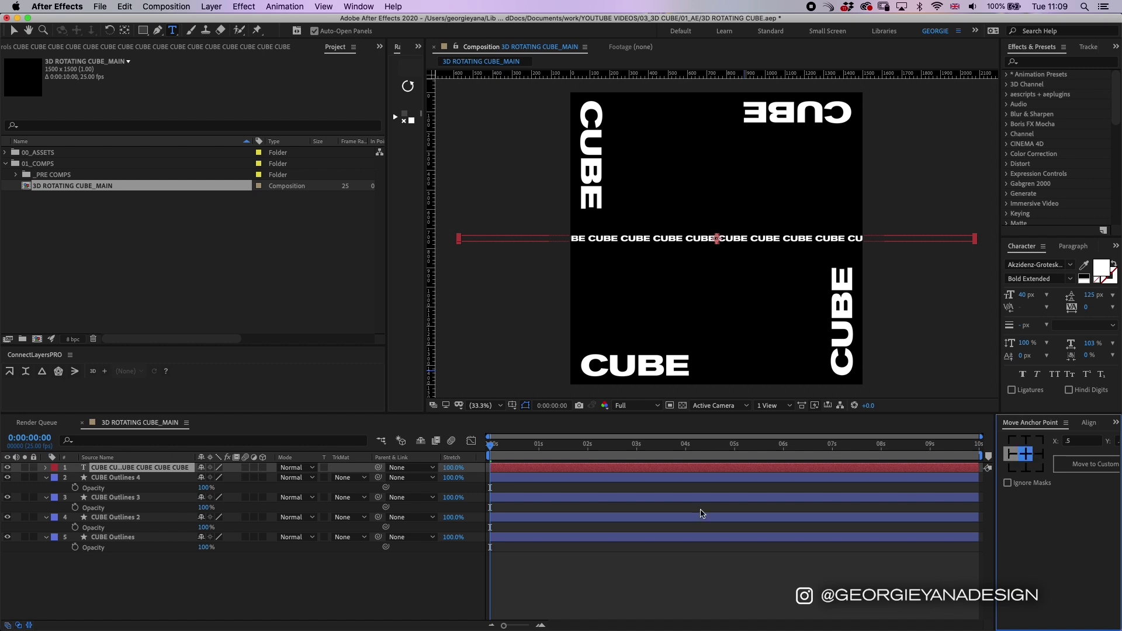
# Step: Draw a square mask about 790 px wide around the middle of the repeated CUBE text layer
pyautogui.click(143, 29)
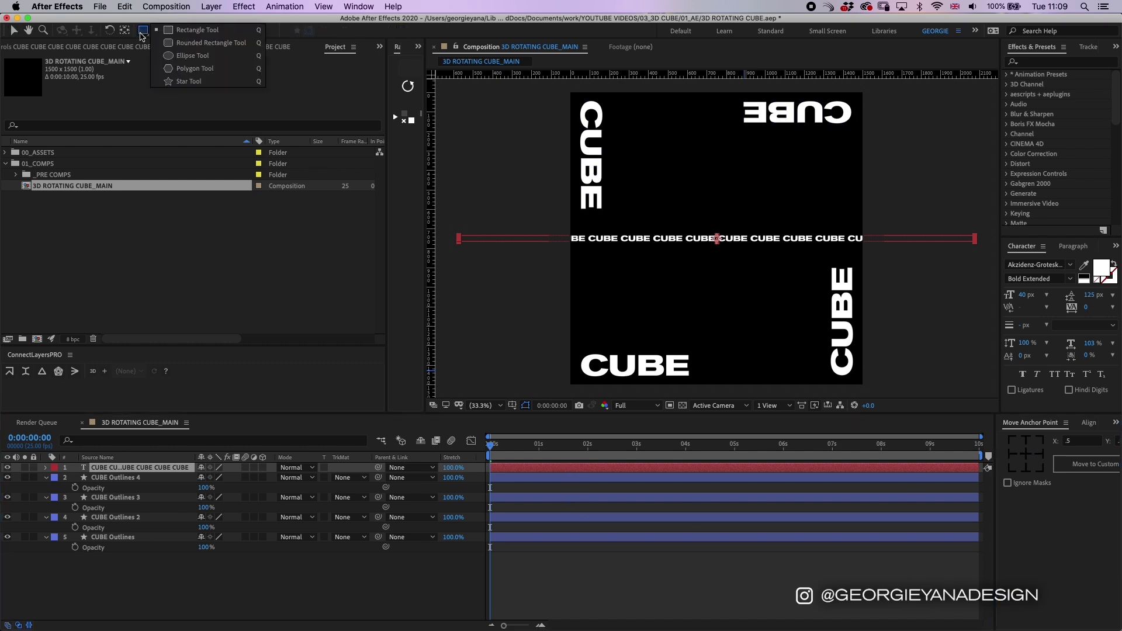
pyautogui.click(180, 30)
pyautogui.moveTo(641, 166); pyautogui.dragTo(796, 320)
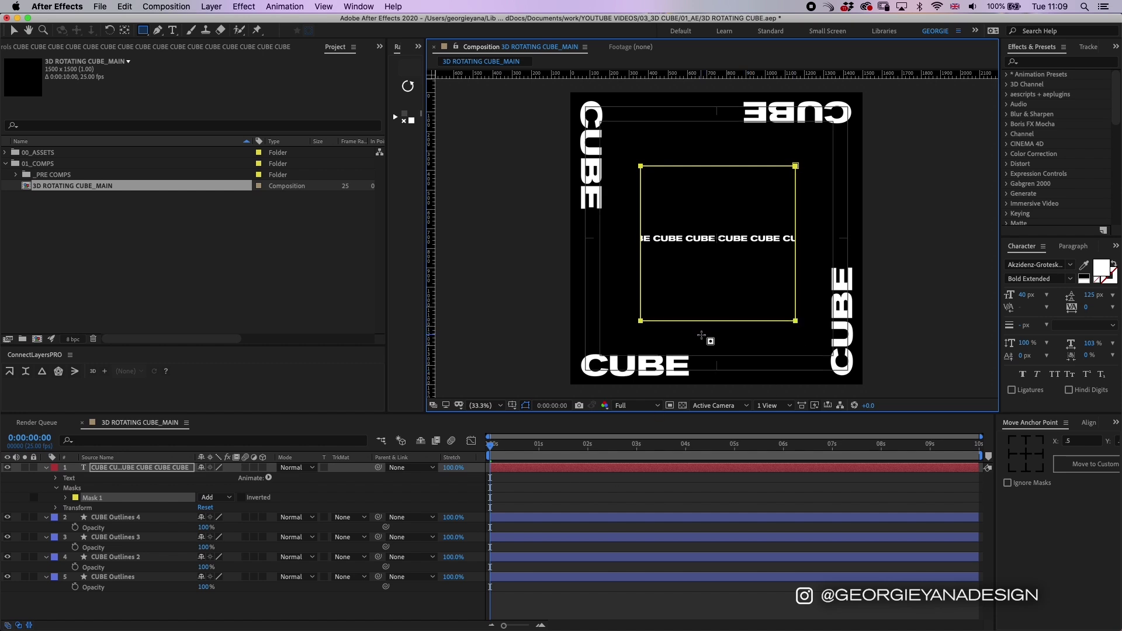
pyautogui.press('v')
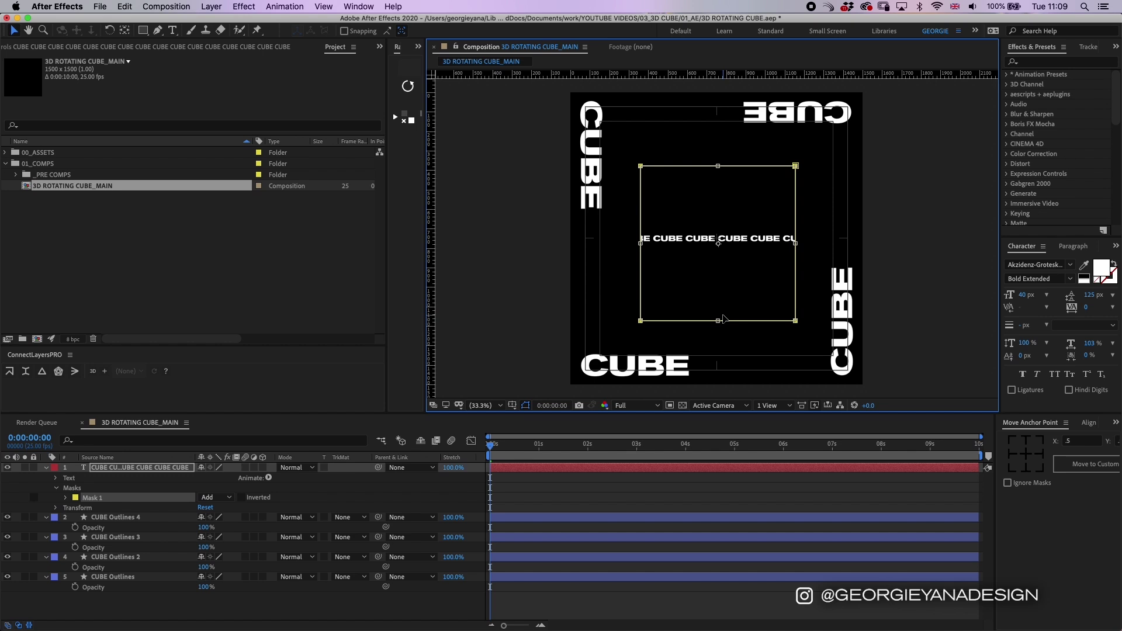
# Step: Centre the square mask on the text layer's anchor point, checking its position at 200% magnification
pyautogui.press('.')
pyautogui.press('.')
pyautogui.press('.')
pyautogui.press('.')
pyautogui.press('.')
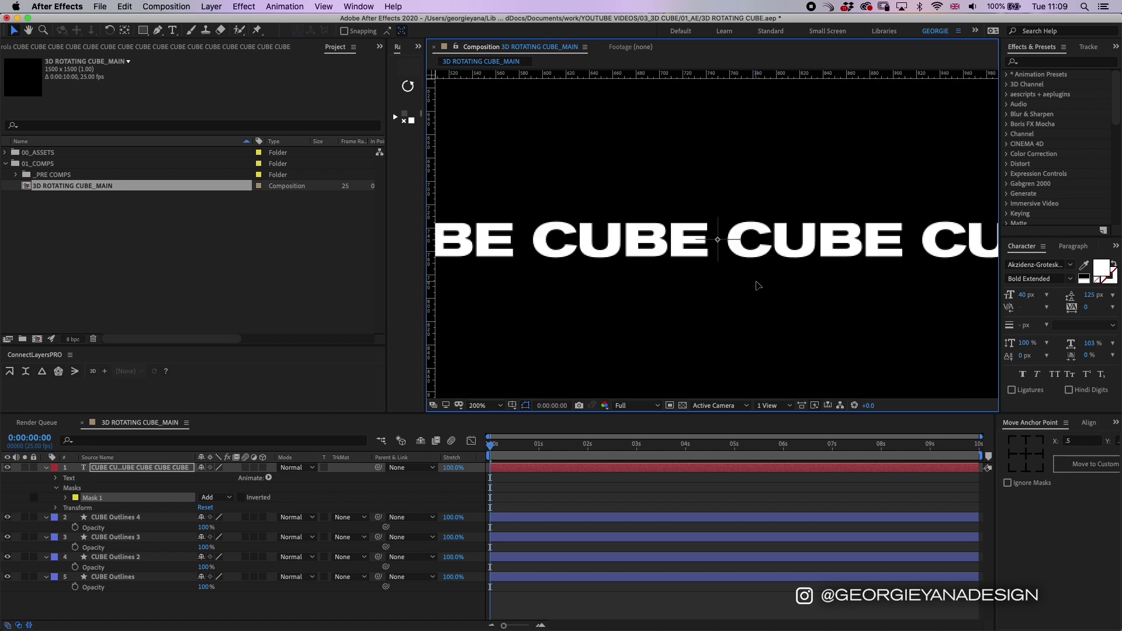
pyautogui.hotkey('shift', '/')
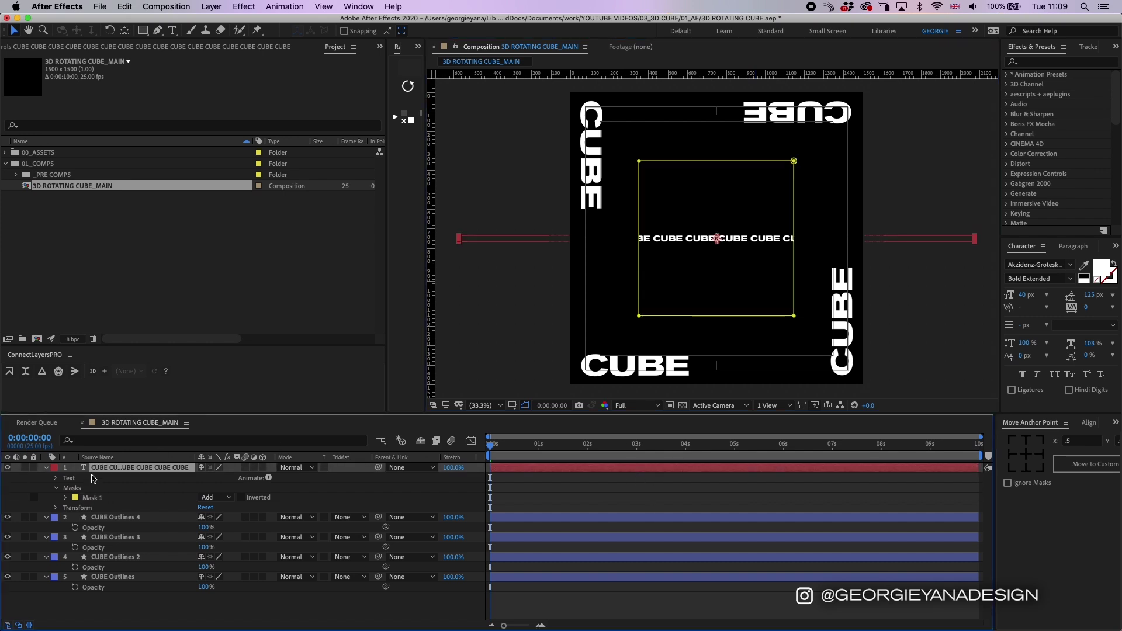
# Step: Set the repeated CUBE text layer's path to Mask 1 so the words run around the square
pyautogui.click(57, 480)
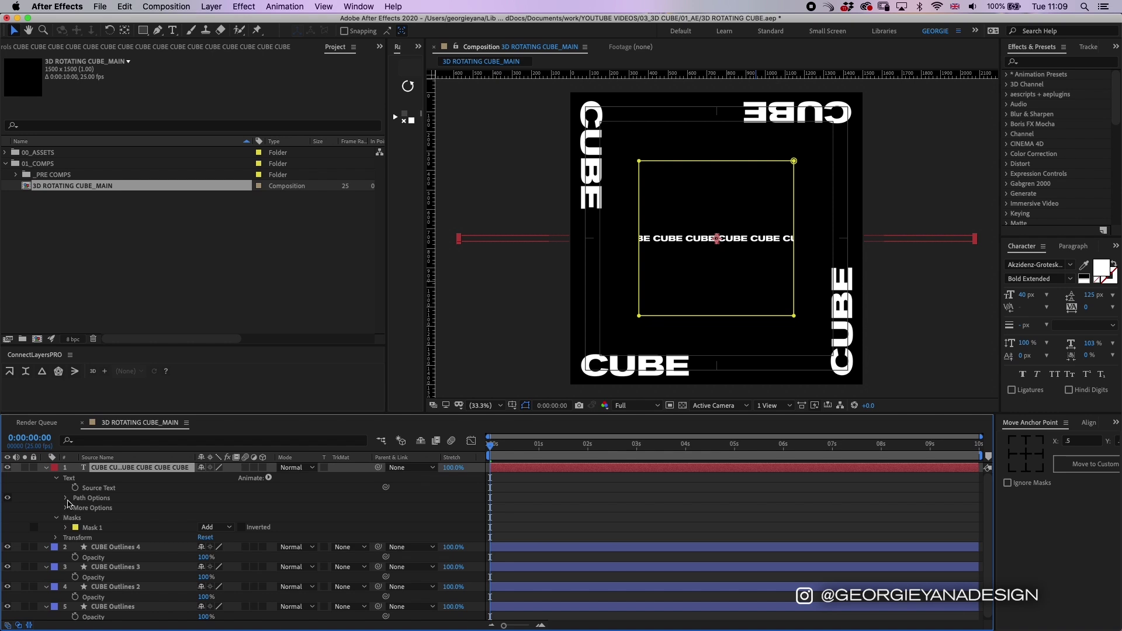
pyautogui.click(65, 500)
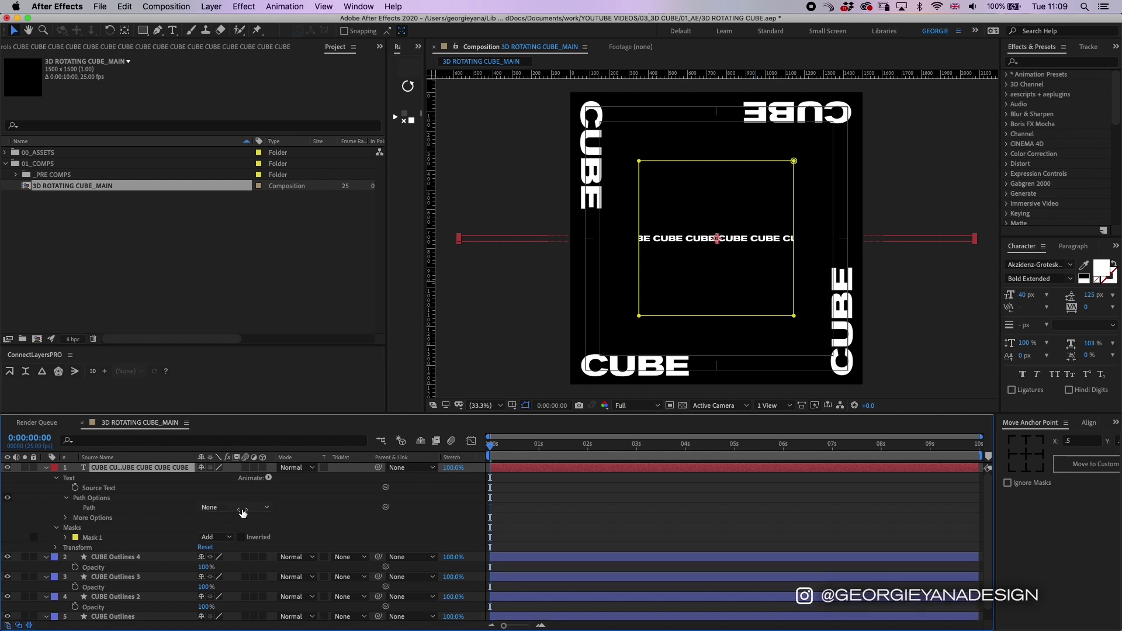
pyautogui.click(244, 508)
pyautogui.click(223, 538)
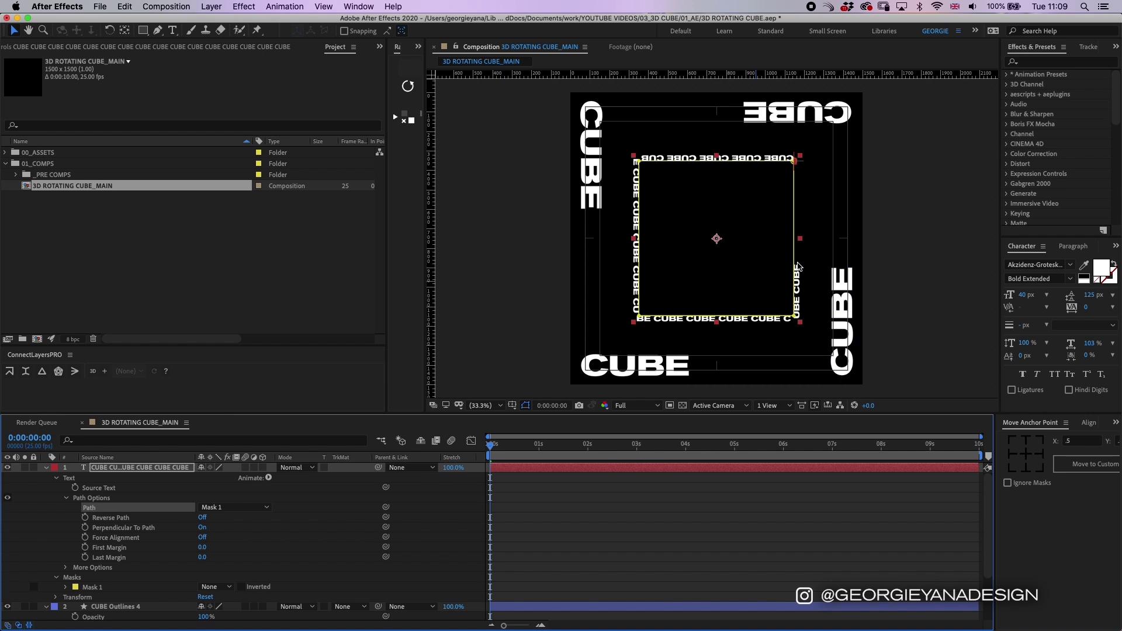
# Step: Append two more CUBE words to the end of the text running around the square path
pyautogui.doubleClick(569, 468)
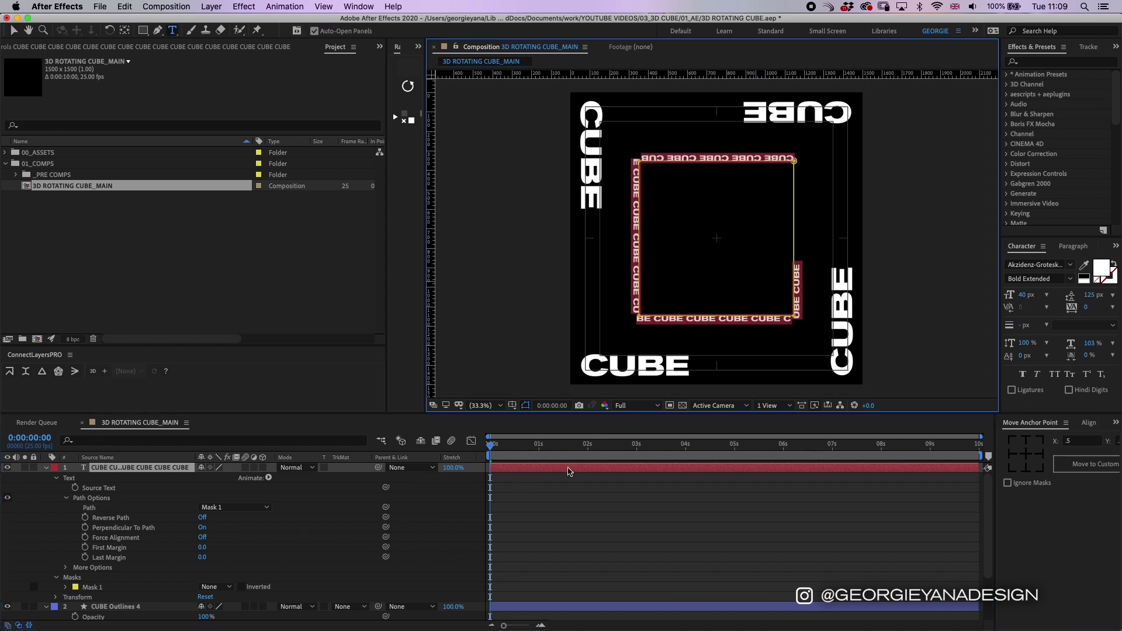
pyautogui.click(796, 259)
pyautogui.write('CUBE CUBE')
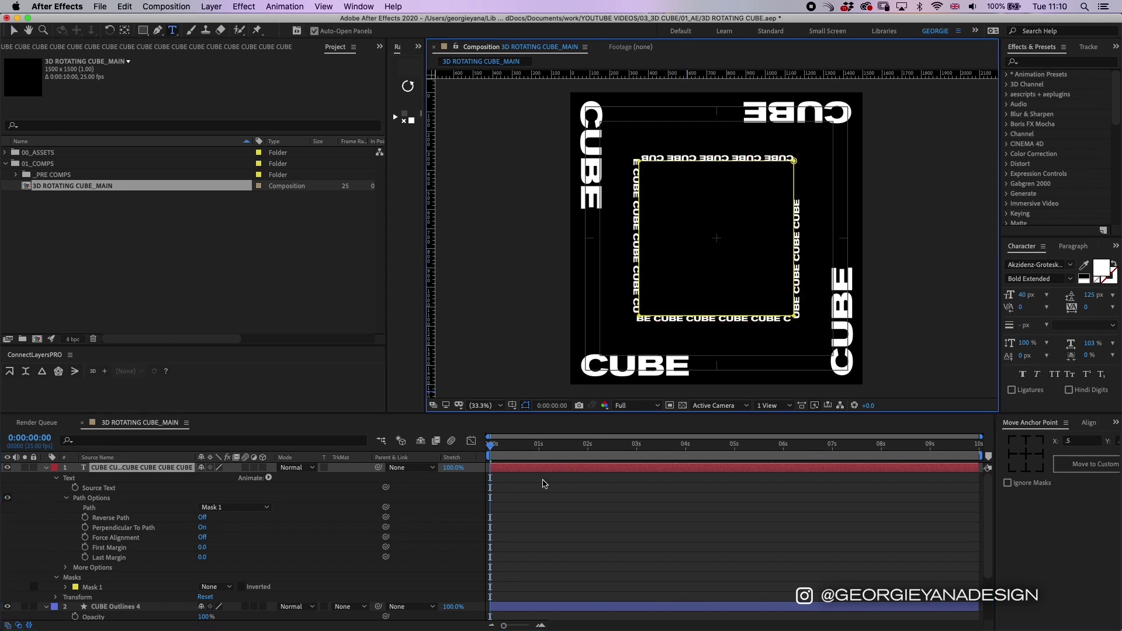
pyautogui.click(543, 483)
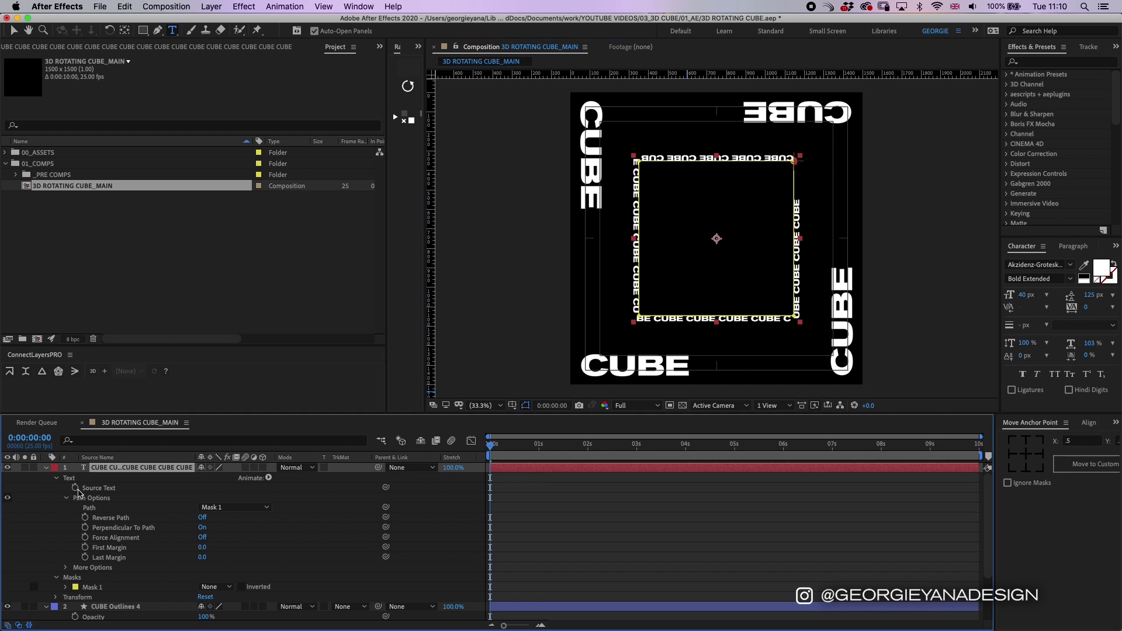
pyautogui.press('v')
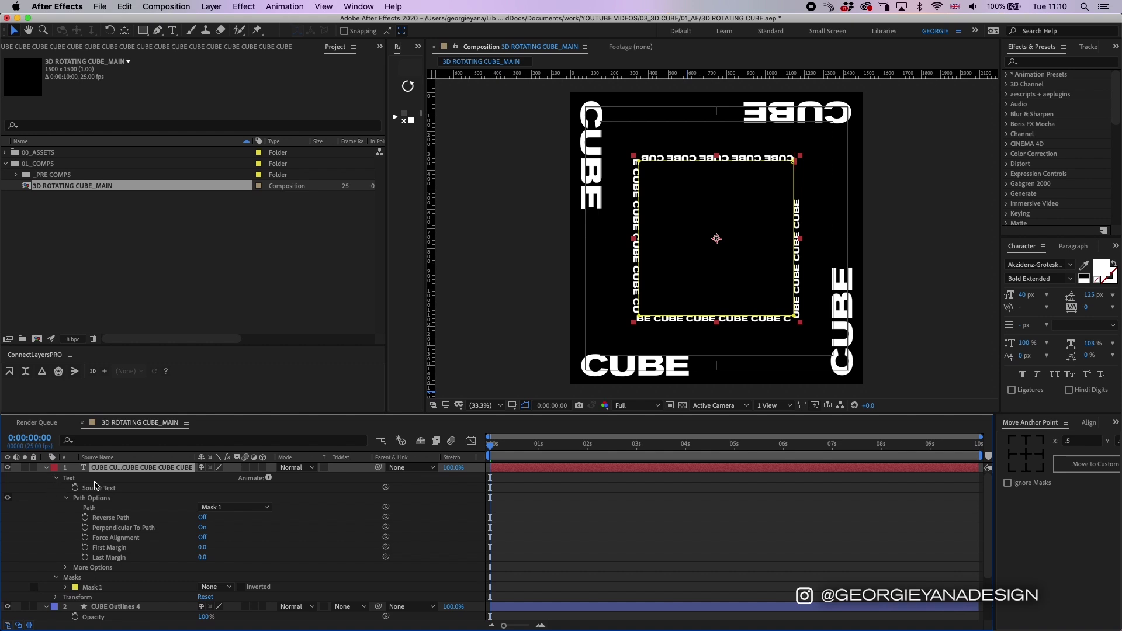
# Step: Set the text layer's path to None and add one more CUBE at the end of the straightened line
pyautogui.click(215, 511)
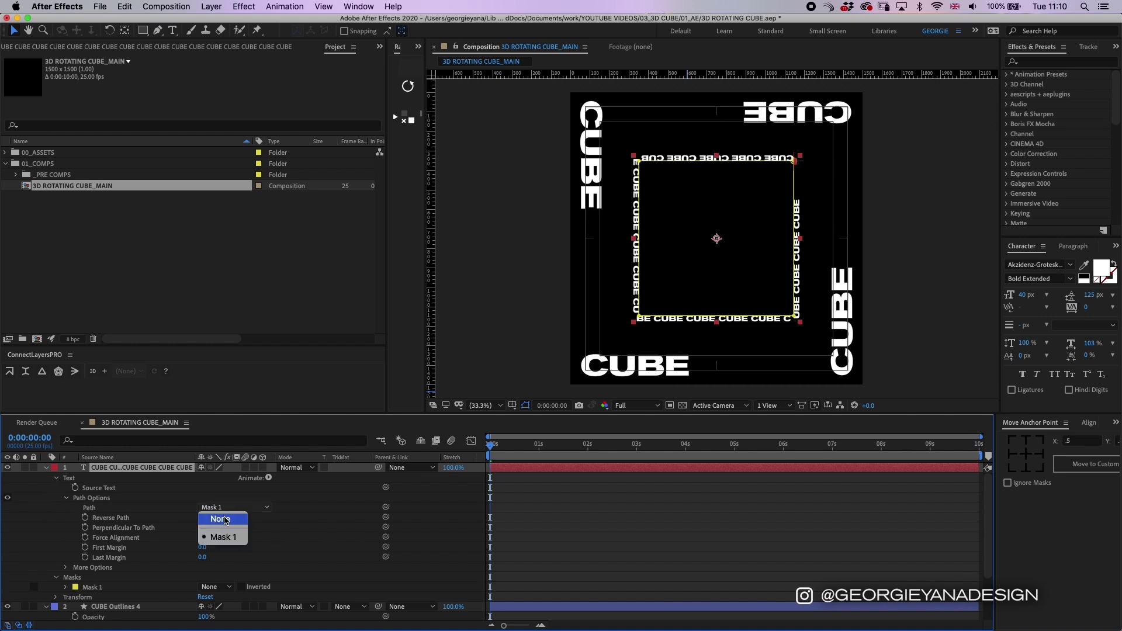
pyautogui.click(225, 509)
pyautogui.press(',')
pyautogui.press(',')
pyautogui.press(',')
pyautogui.press(',')
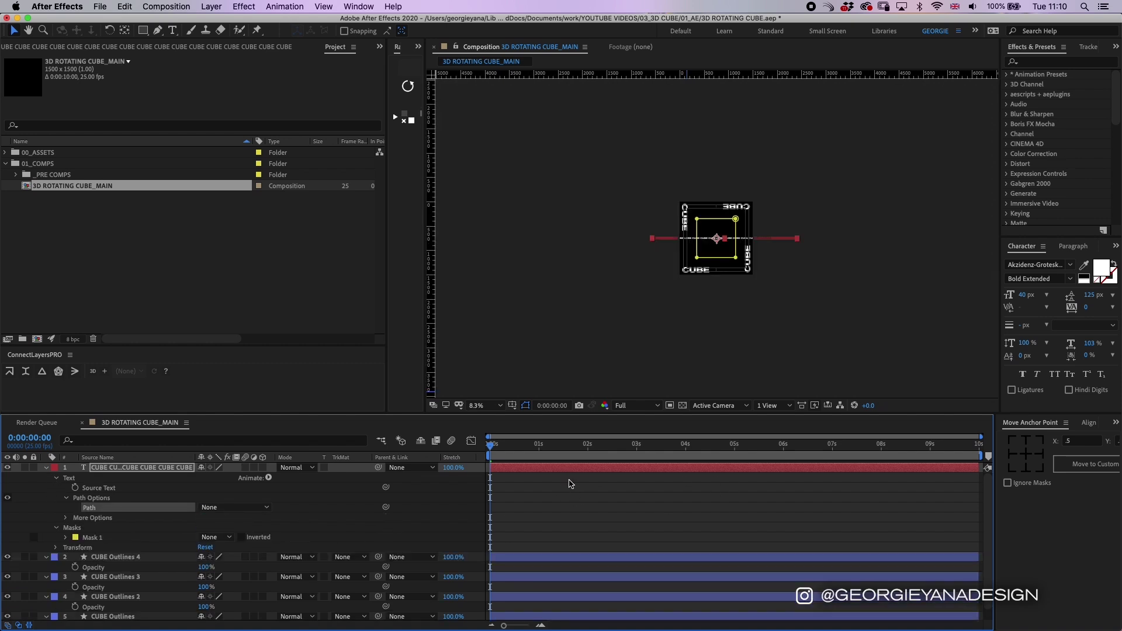
pyautogui.press('super+t')
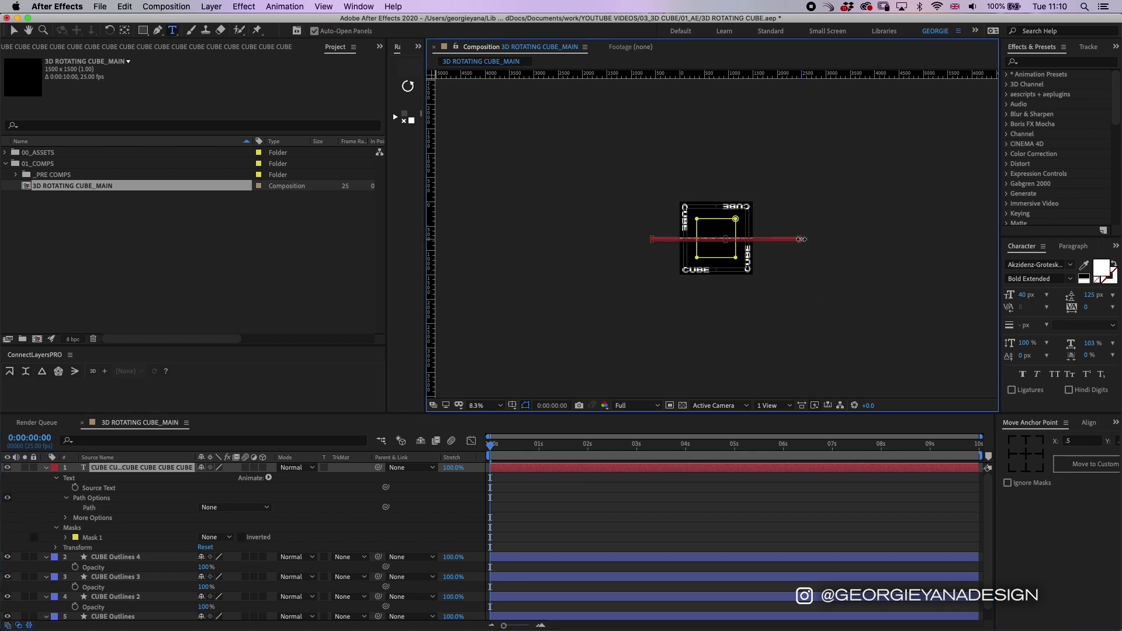
pyautogui.moveTo(801, 239); pyautogui.dragTo(857, 238)
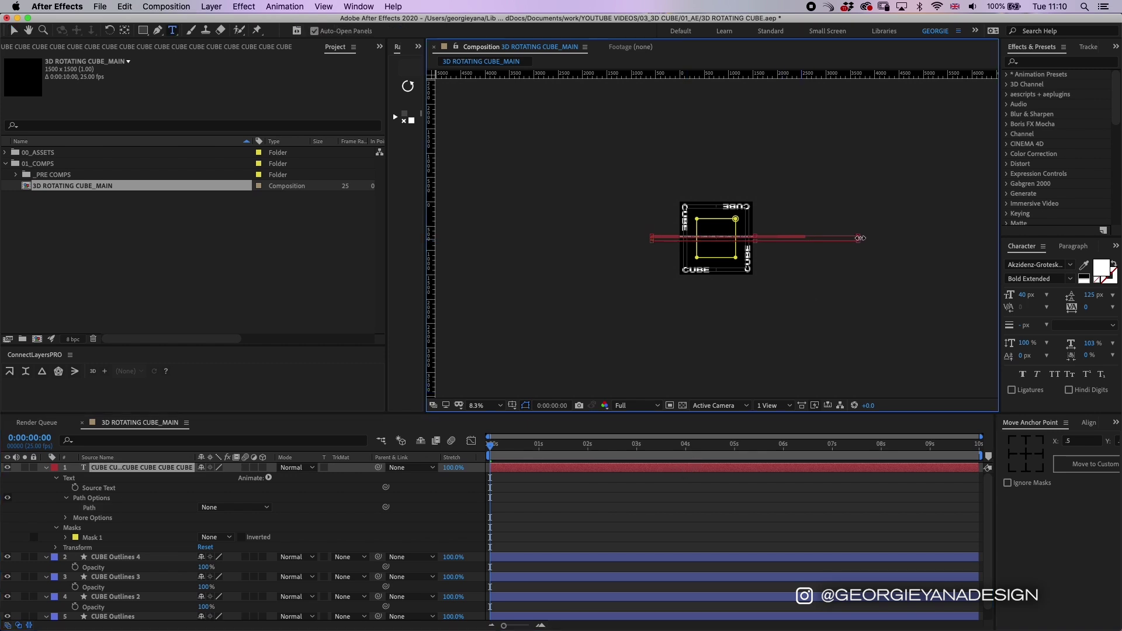
pyautogui.click(533, 469)
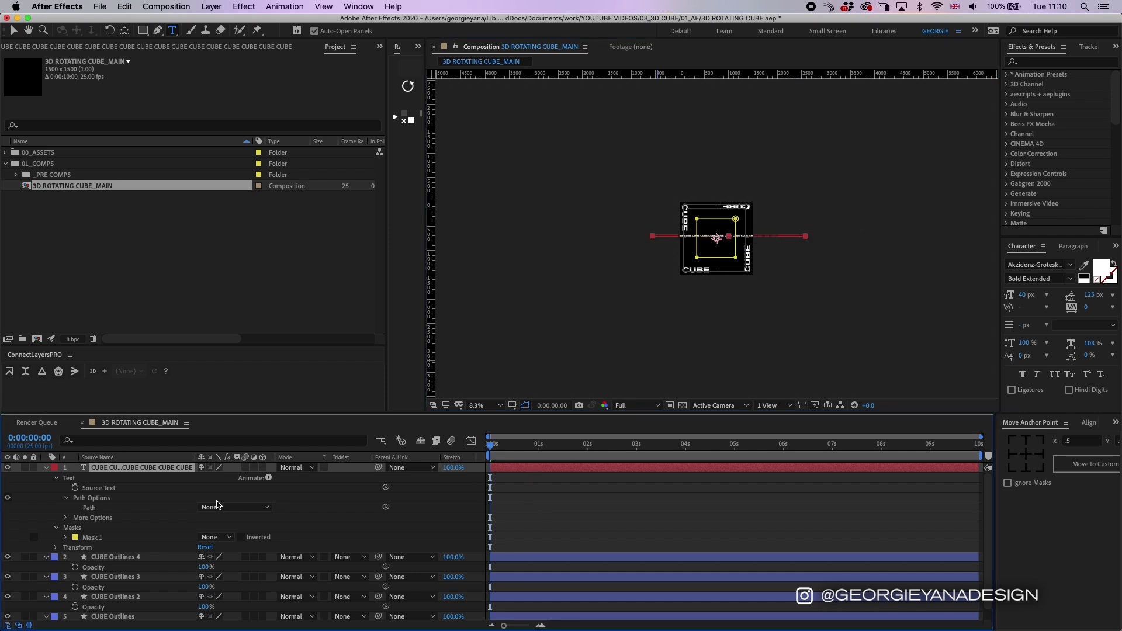
# Step: Reattach the extended CUBE text to the Mask 1 path and check its corners with the layer deselected
pyautogui.press('v')
pyautogui.click(235, 507)
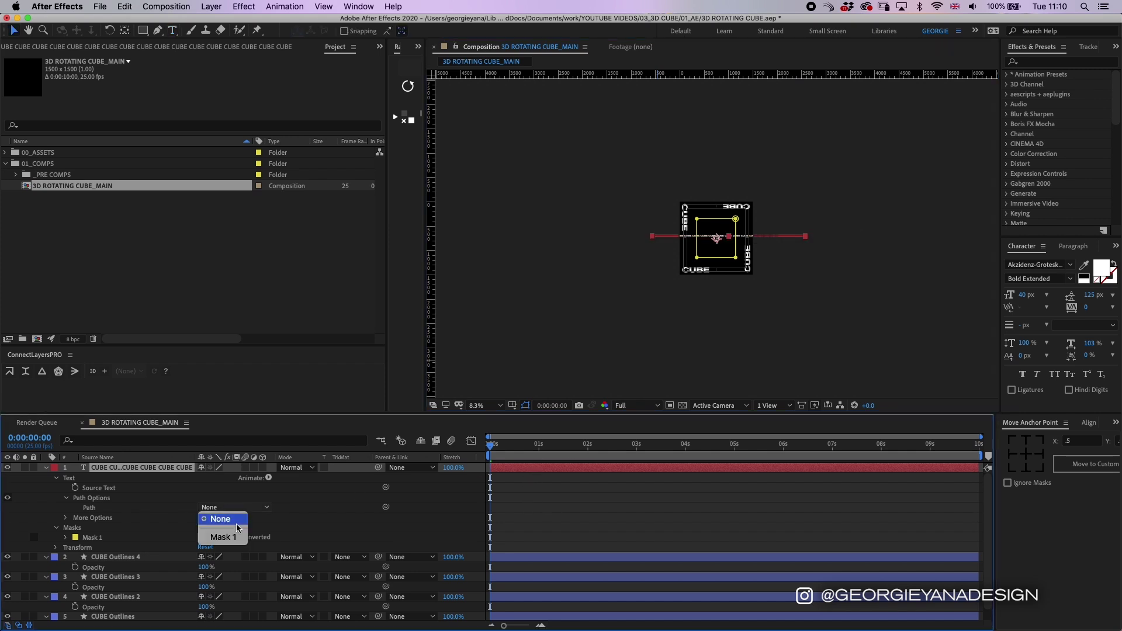
pyautogui.click(231, 540)
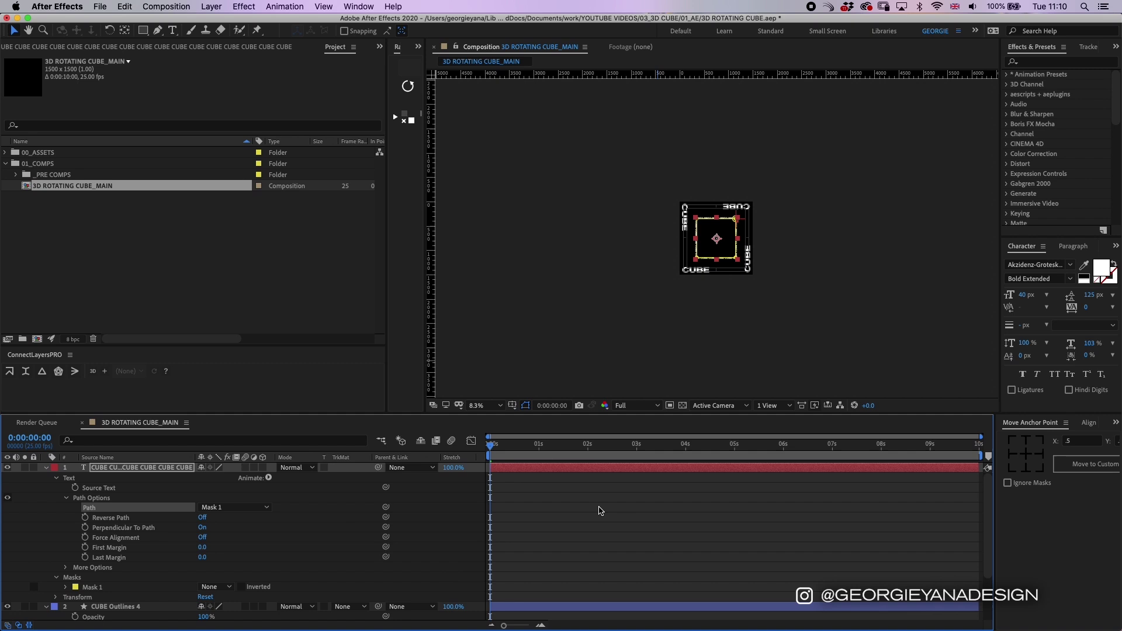
pyautogui.hotkey('shift', '/')
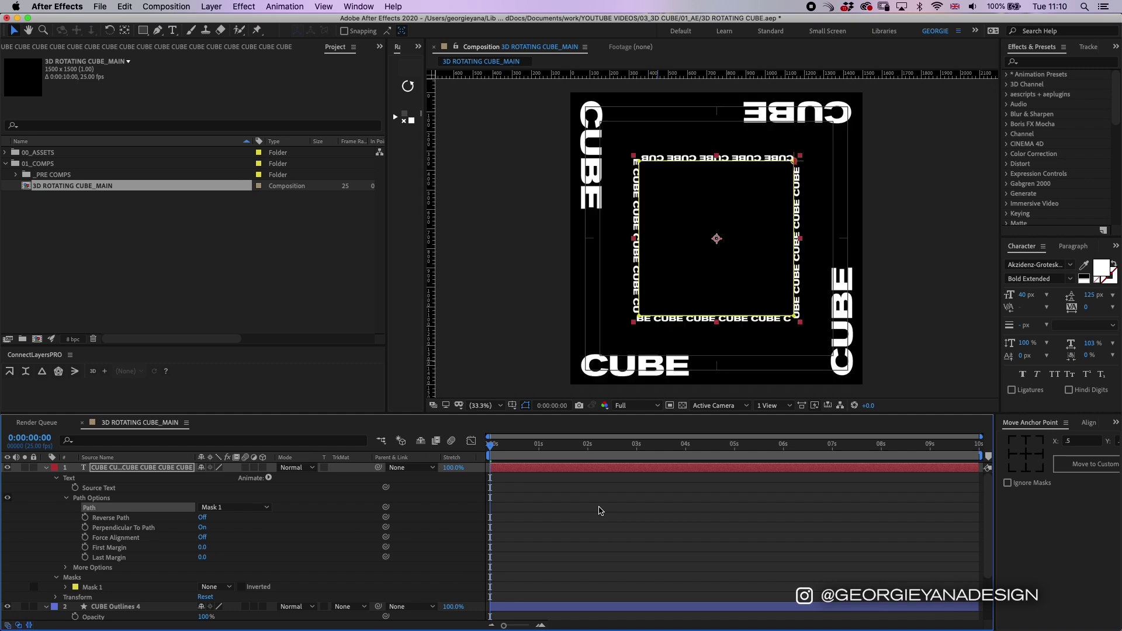
pyautogui.click(468, 486)
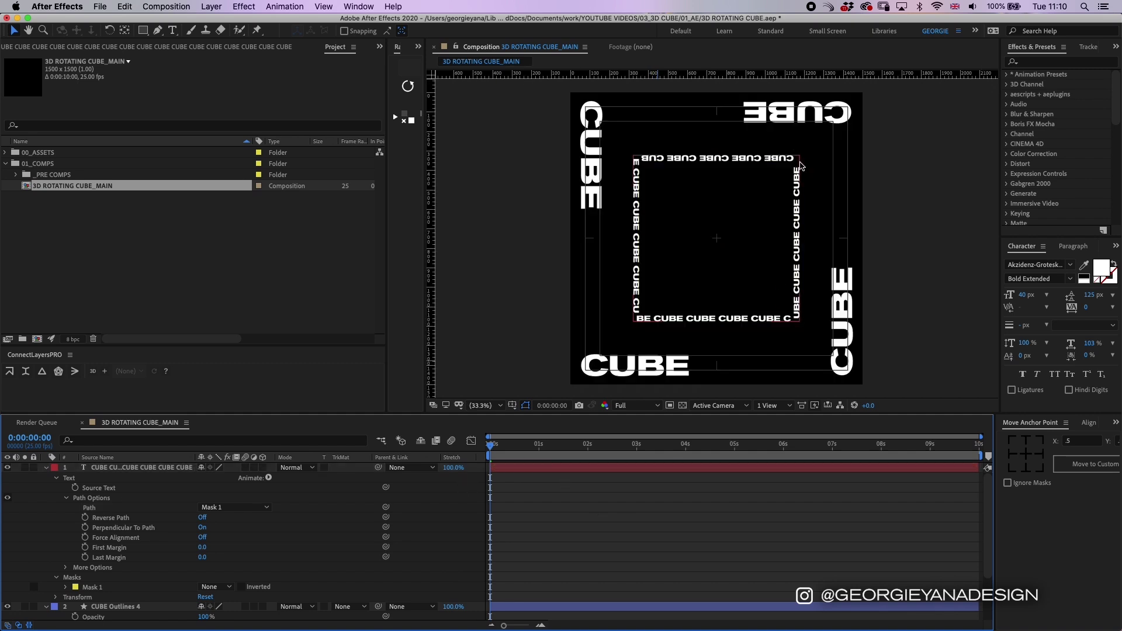
# Step: Set the path text's font size to 40.2 px to close the gap at the square's corner
pyautogui.click(520, 468)
pyautogui.click(1030, 295)
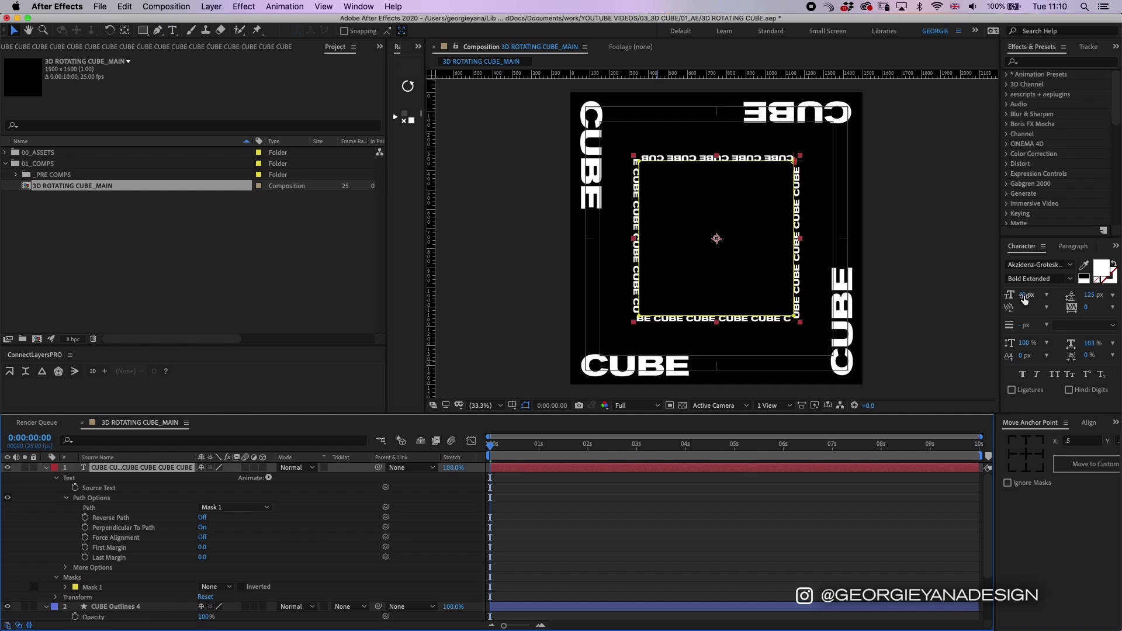
pyautogui.write('40.2')
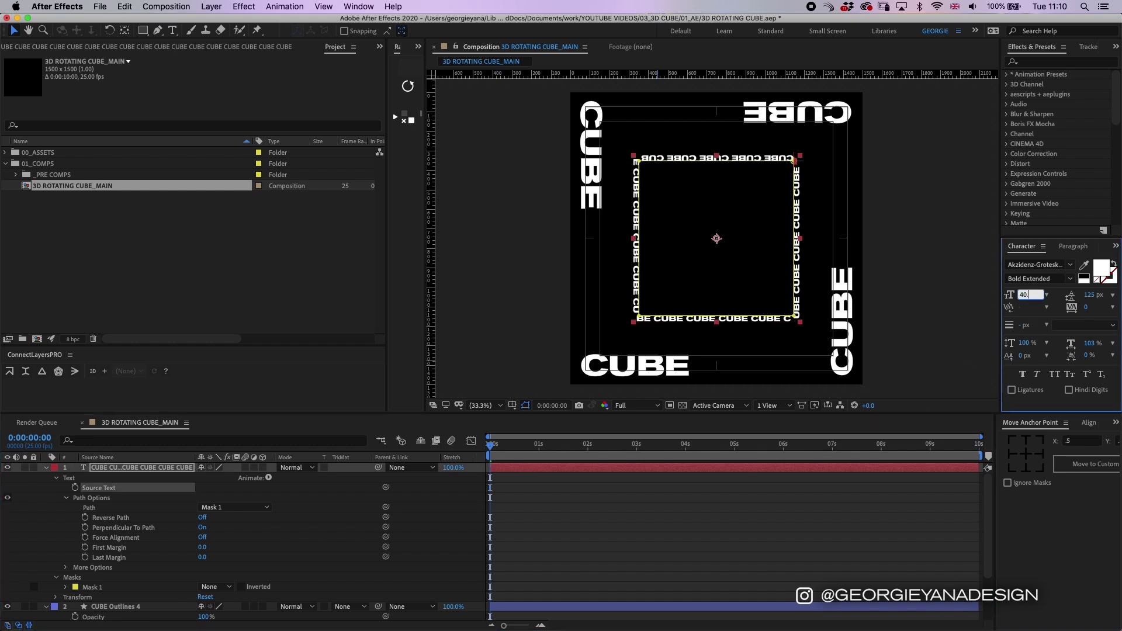
pyautogui.press('Return')
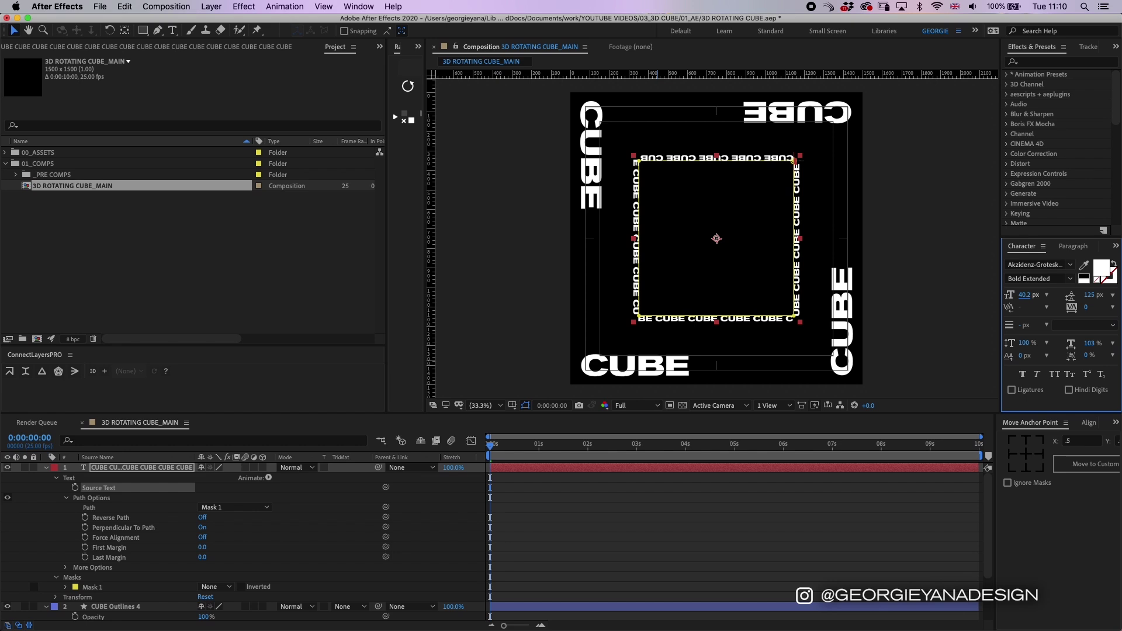
pyautogui.click(672, 552)
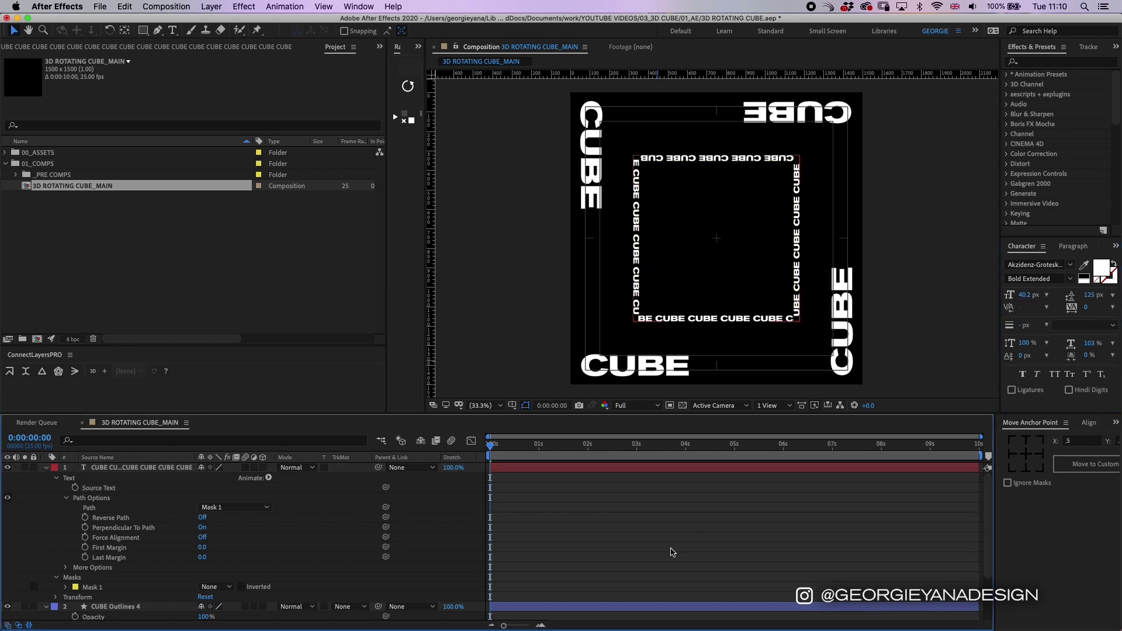
# Step: Keyframe the text path's First Margin at 0 on the first frame and increase it at the composition's last frame
pyautogui.click(500, 470)
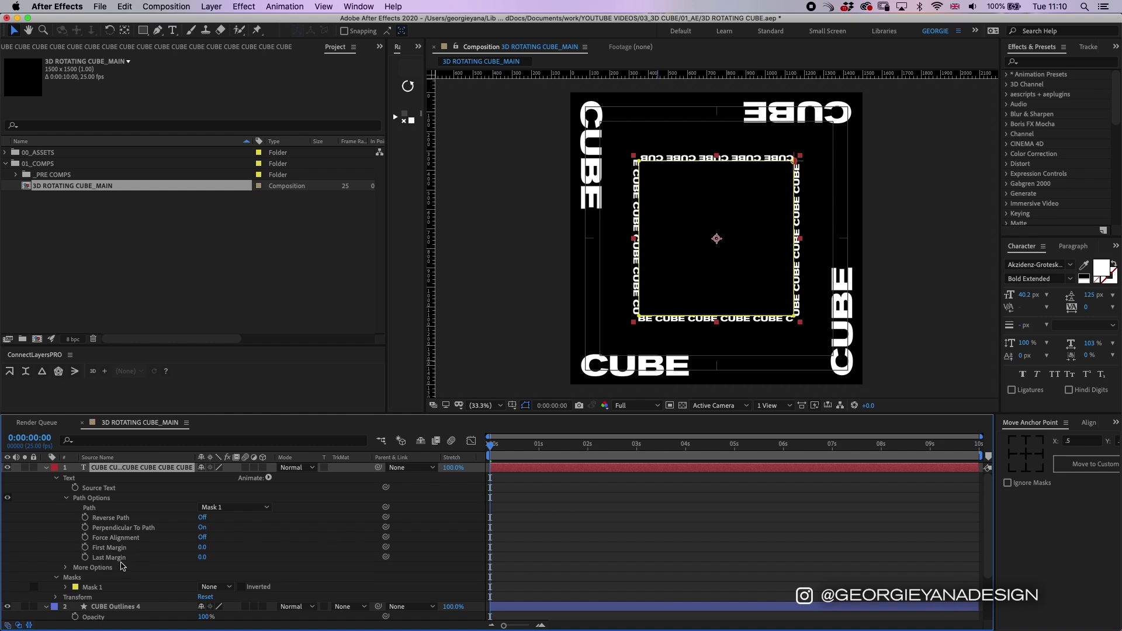
pyautogui.press('space')
pyautogui.press('space')
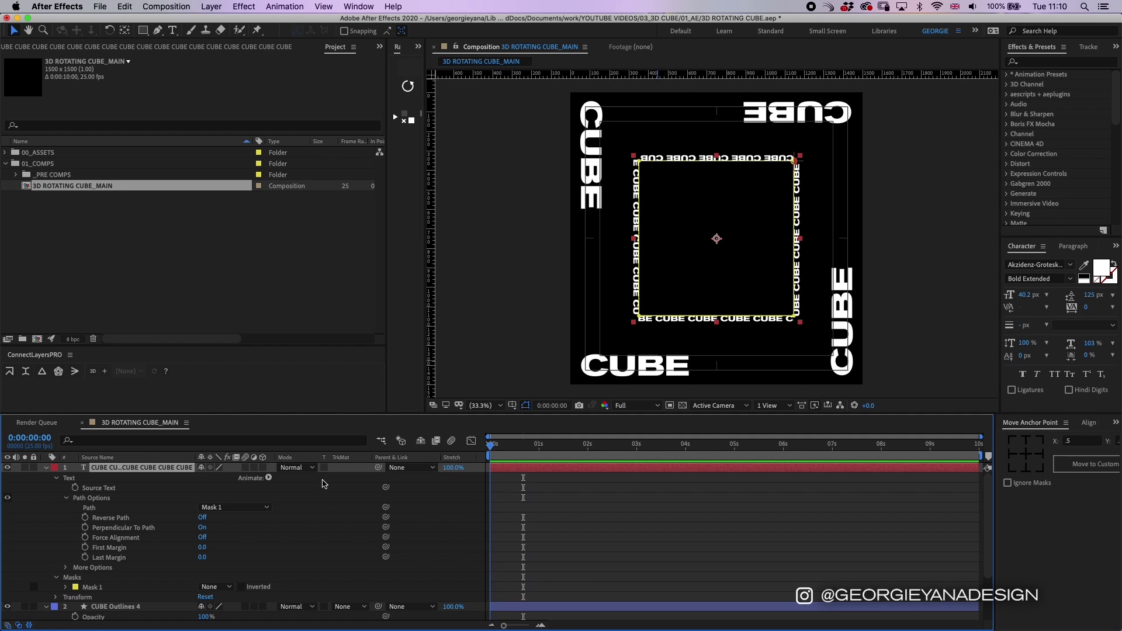
pyautogui.click(85, 547)
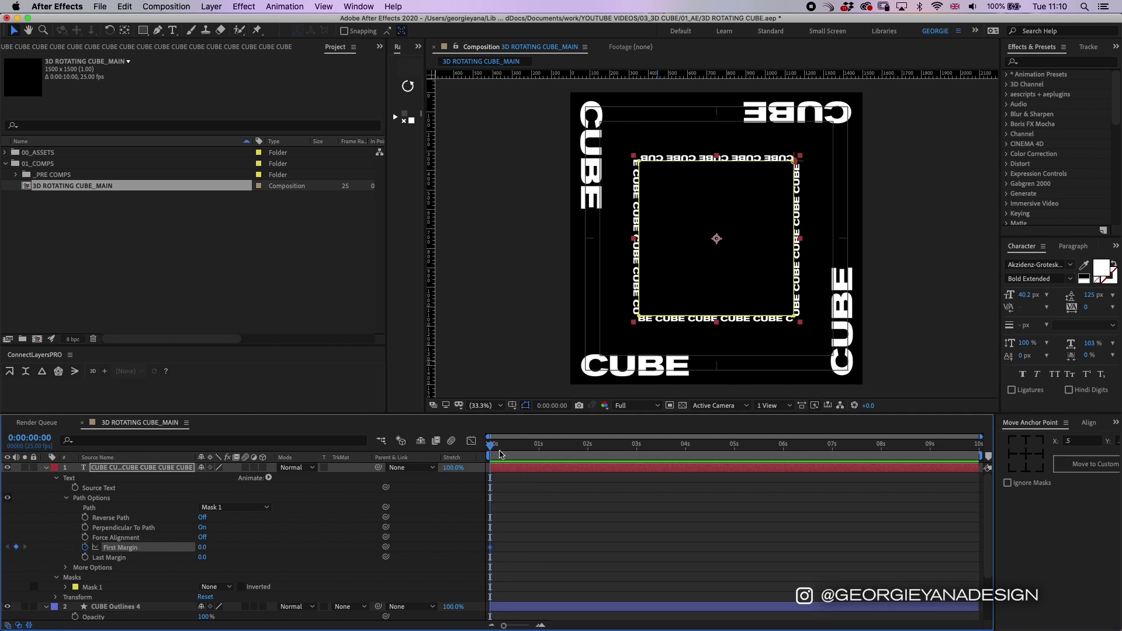
pyautogui.moveTo(500, 454); pyautogui.dragTo(996, 480)
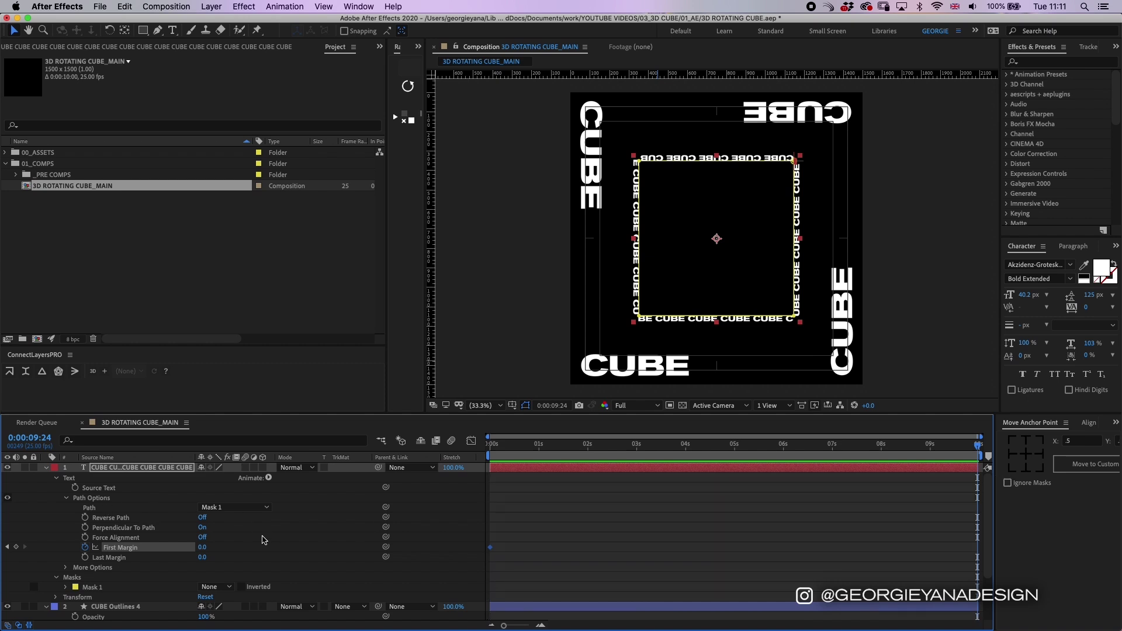
pyautogui.moveTo(201, 551); pyautogui.dragTo(321, 538)
# Step: Adjust the First Margin end value at 0:00:09:24 to match the first frame's word positions, and preview the loop
pyautogui.press('Home')
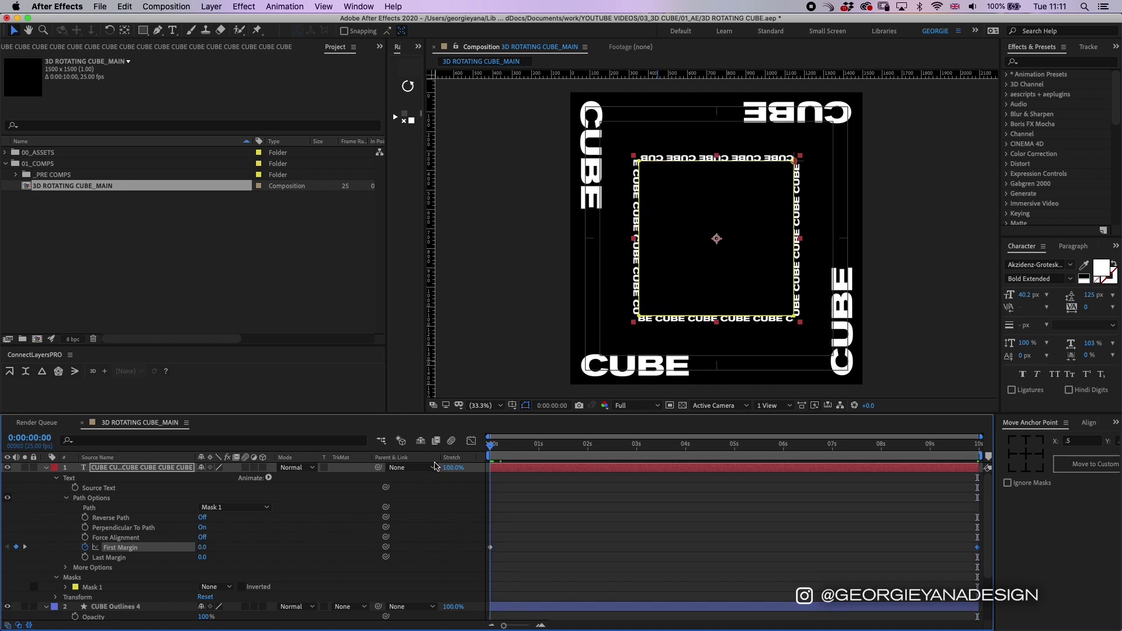
pyautogui.press('End')
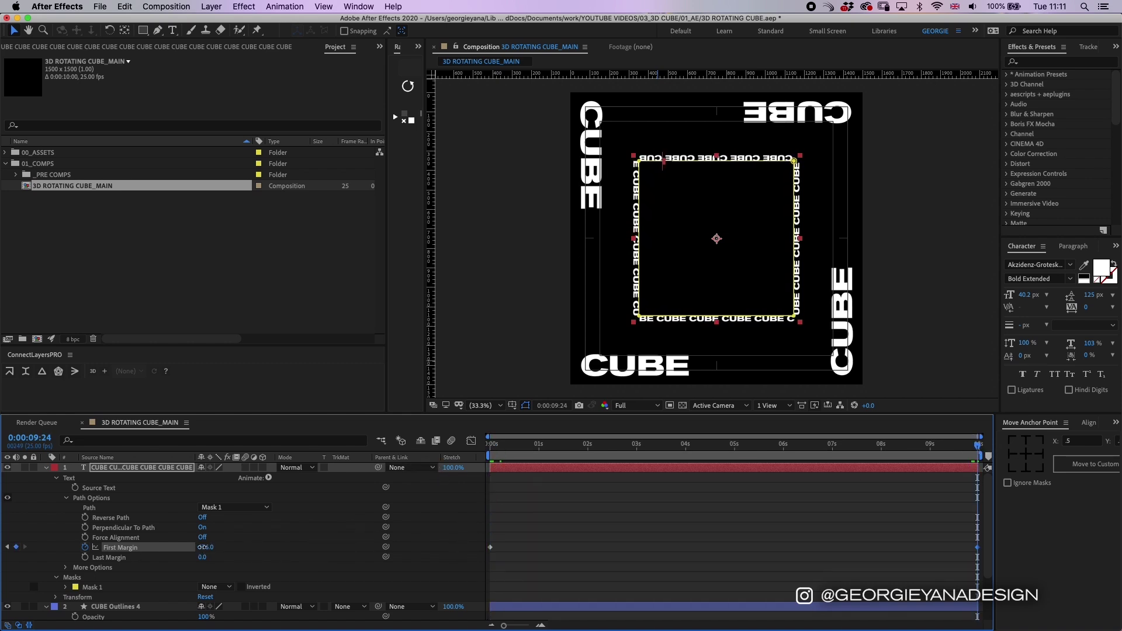
pyautogui.moveTo(202, 547); pyautogui.dragTo(337, 534)
pyautogui.click(972, 452)
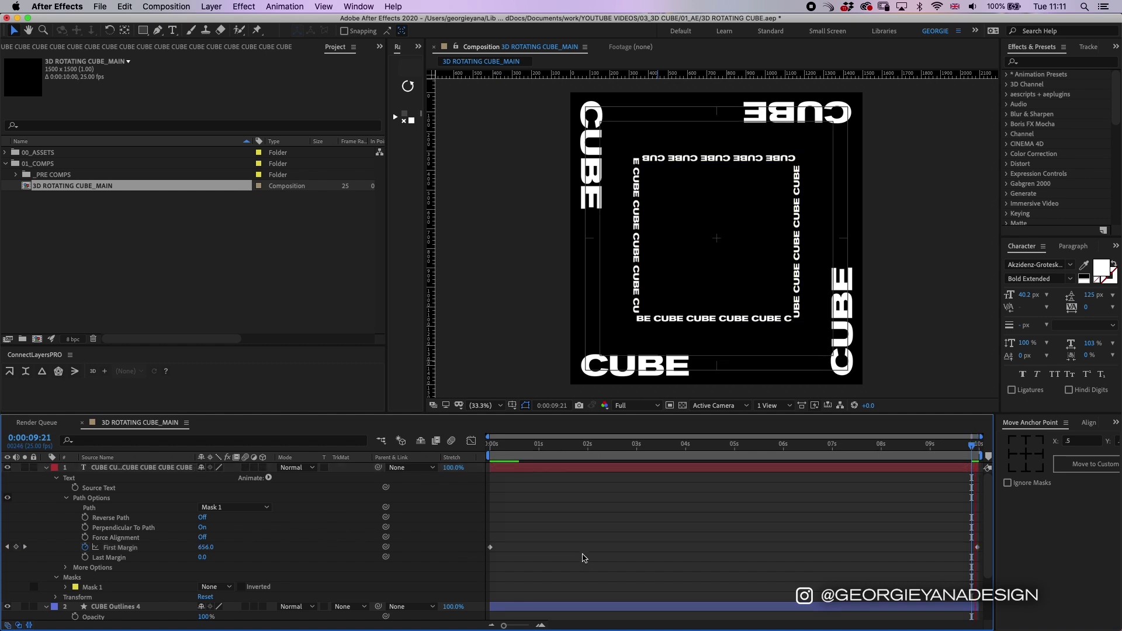
pyautogui.press('space')
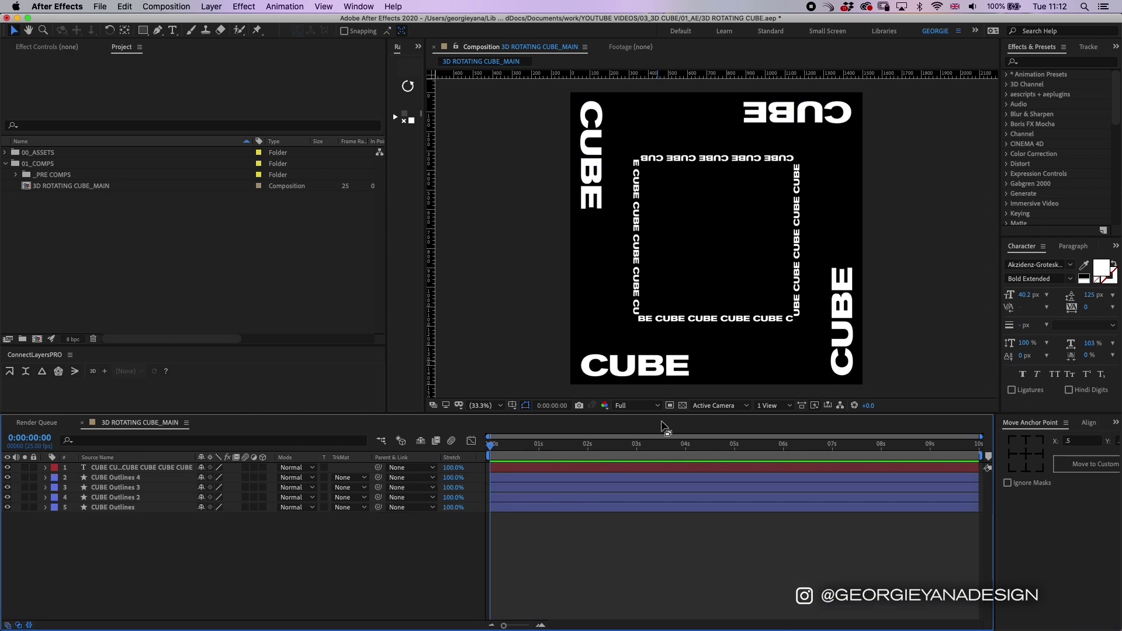
# Step: Add a full-frame black solid and place it beneath all the text layers as the background
pyautogui.click(682, 407)
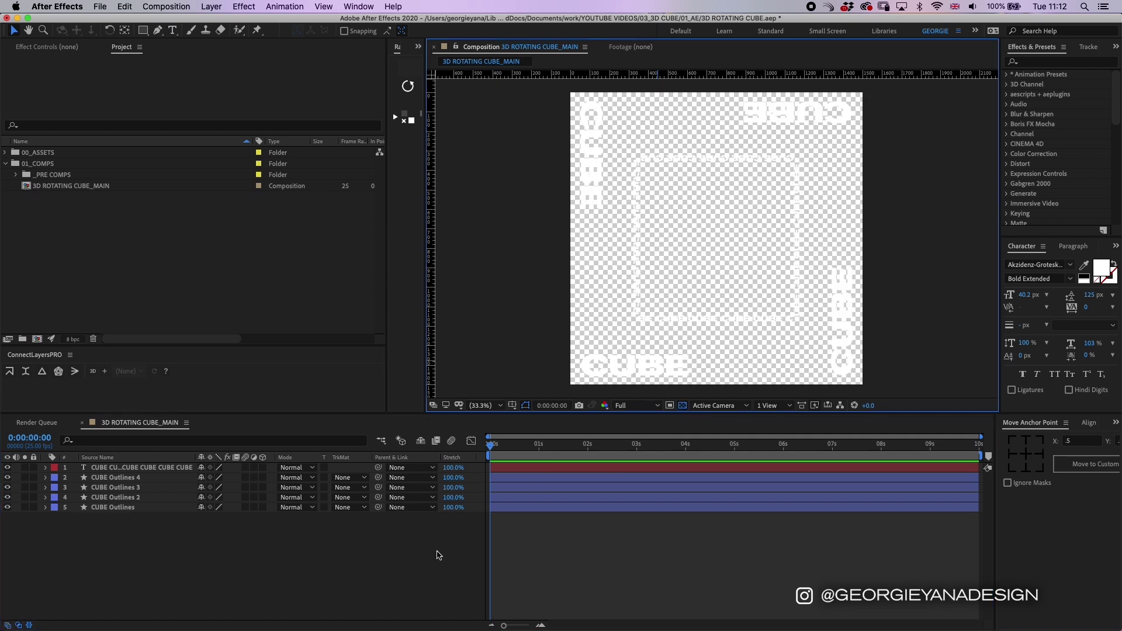
pyautogui.click(682, 405)
pyautogui.click(529, 573)
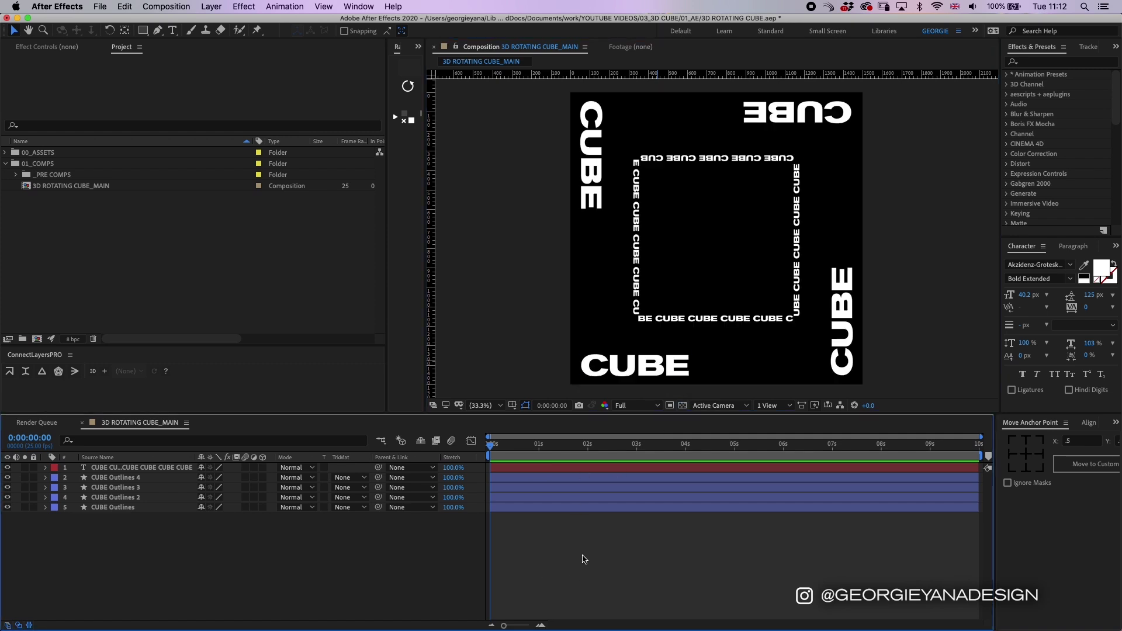
pyautogui.rightClick(500, 355)
pyautogui.moveTo(520, 361)
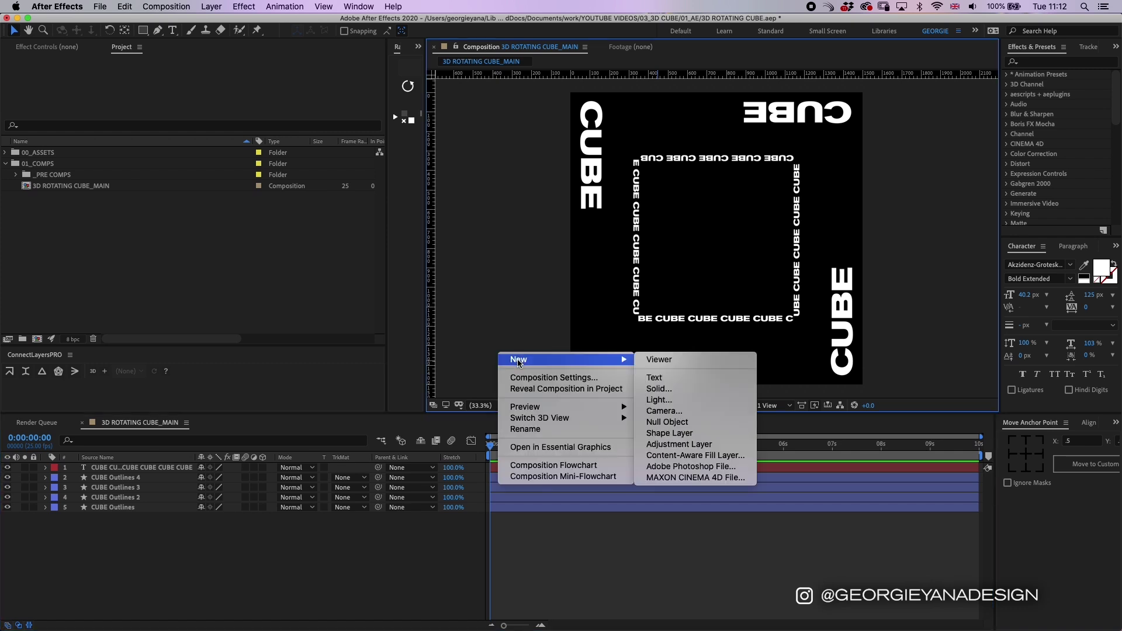
pyautogui.click(686, 390)
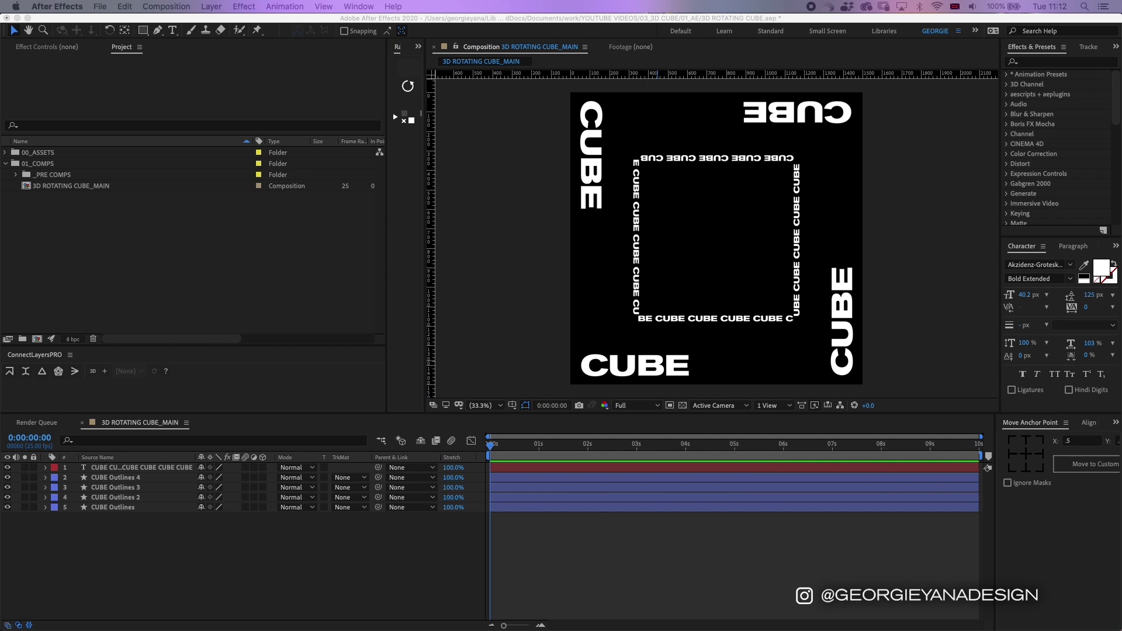
pyautogui.press('Return')
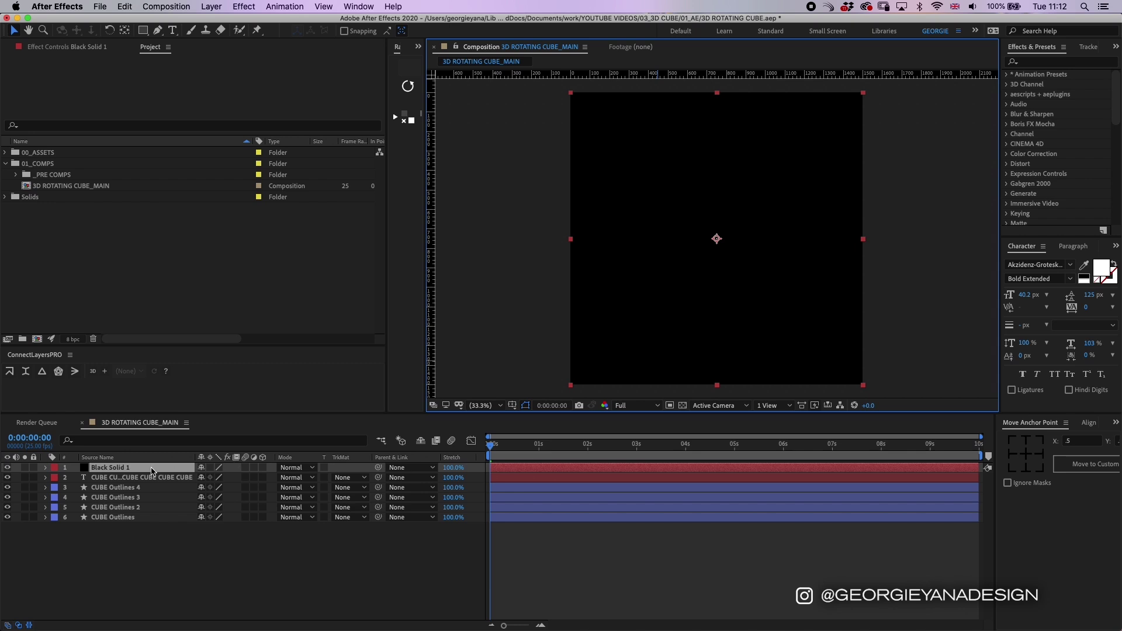
pyautogui.moveTo(151, 471); pyautogui.dragTo(116, 565)
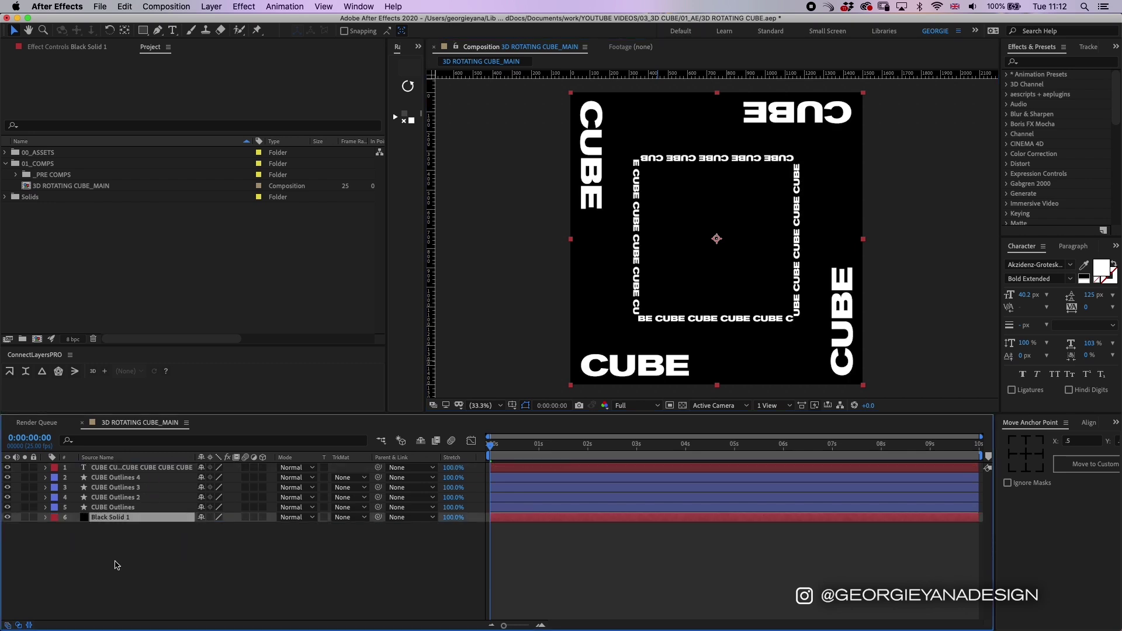
pyautogui.click(142, 554)
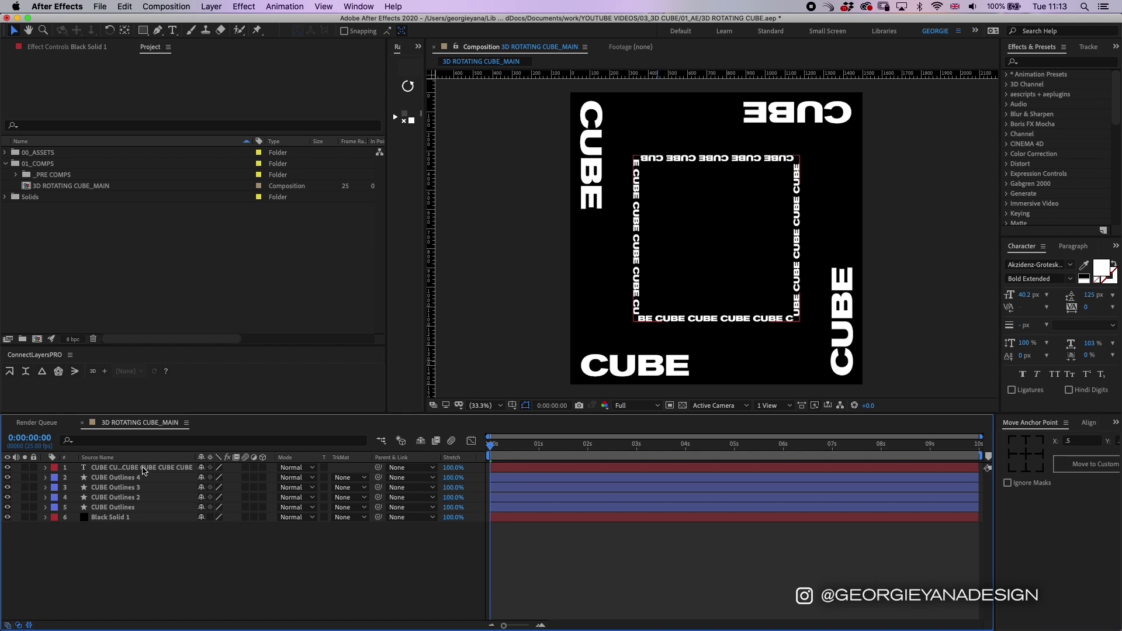
# Step: Pre-compose all six layers, including the black solid, into a new composition named CUBE SIDE 01
pyautogui.click(142, 469)
pyautogui.keyDown('shift'); pyautogui.click(121, 518); pyautogui.keyUp('shift')
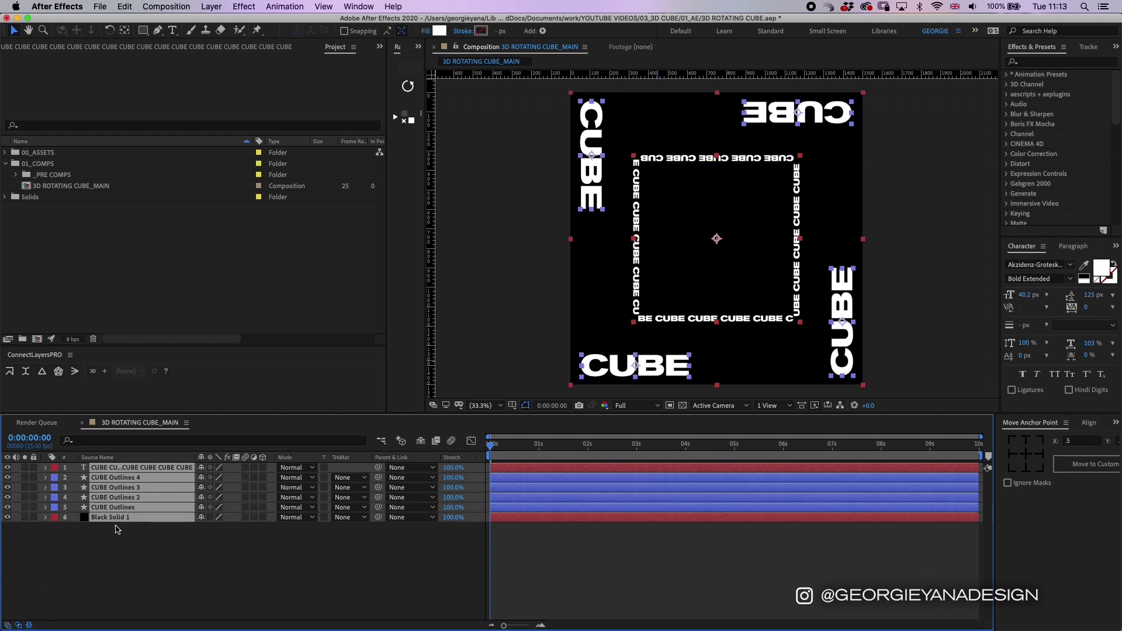
pyautogui.press('super+shift+c')
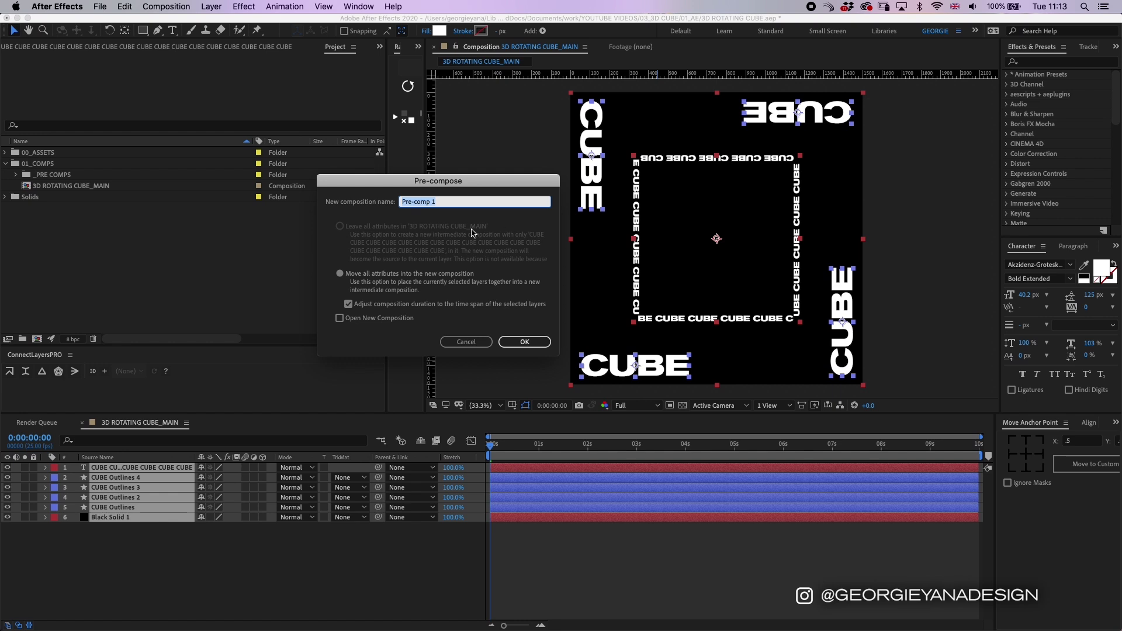
pyautogui.write('CUBE SIDE 01')
pyautogui.click(518, 343)
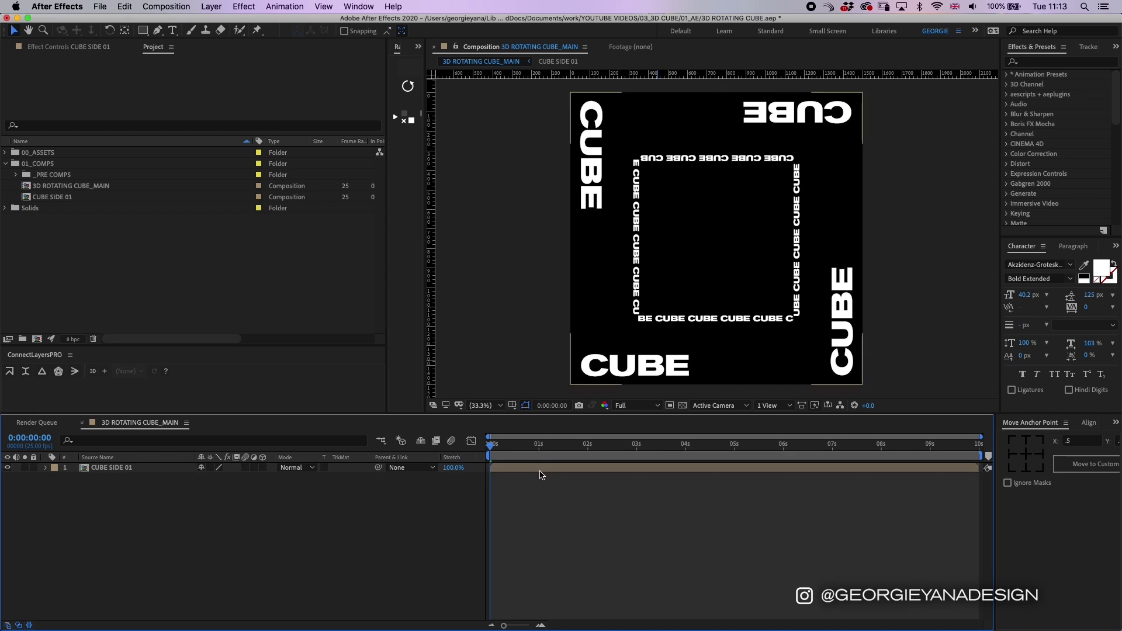
# Step: Move the CUBE SIDE 01 composition into the _PRE COMPS folder of the project
pyautogui.moveTo(540, 471); pyautogui.dragTo(45, 175)
pyautogui.click(16, 175)
pyautogui.click(51, 175)
pyautogui.click(59, 186)
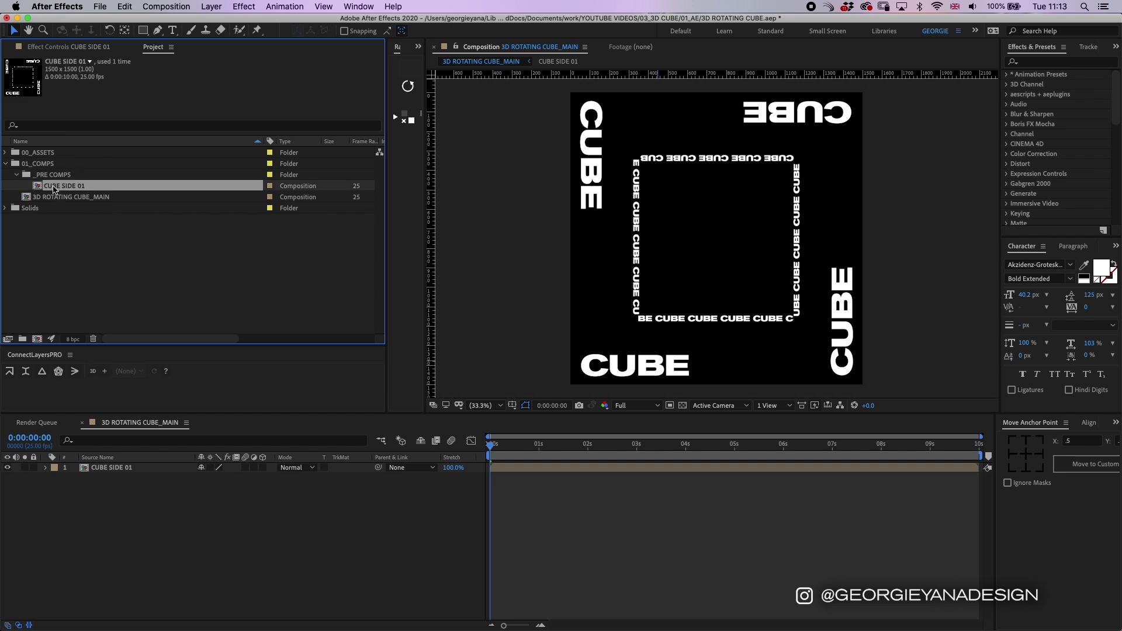
# Step: Duplicate the CUBE SIDE 01 composition and add the copy, CUBE SIDE 02, beneath it in 3D ROTATING CUBE_MAIN
pyautogui.press('super+d')
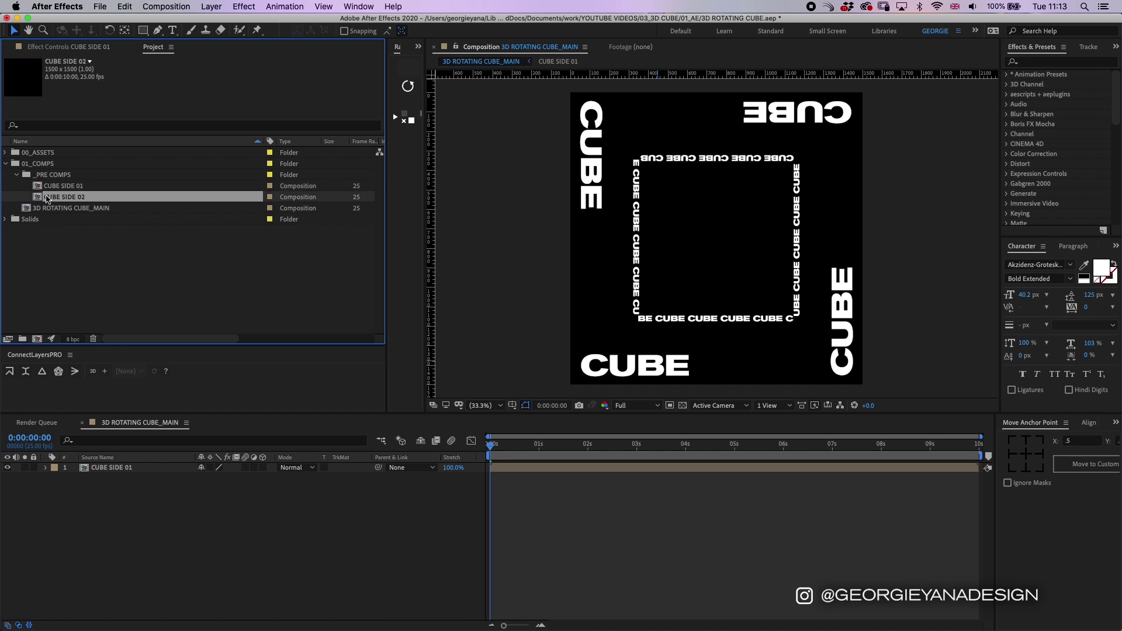
pyautogui.moveTo(38, 200); pyautogui.dragTo(108, 481)
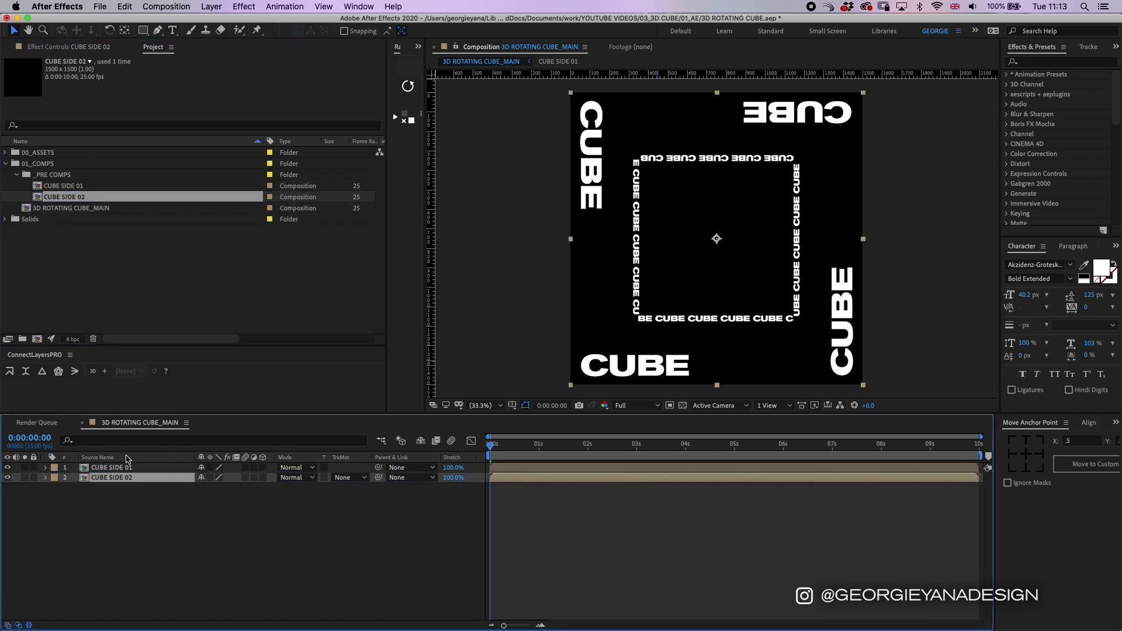
# Step: Inside CUBE SIDE 02, replace the black background solid with a bright yellow one of the same size
pyautogui.doubleClick(110, 481)
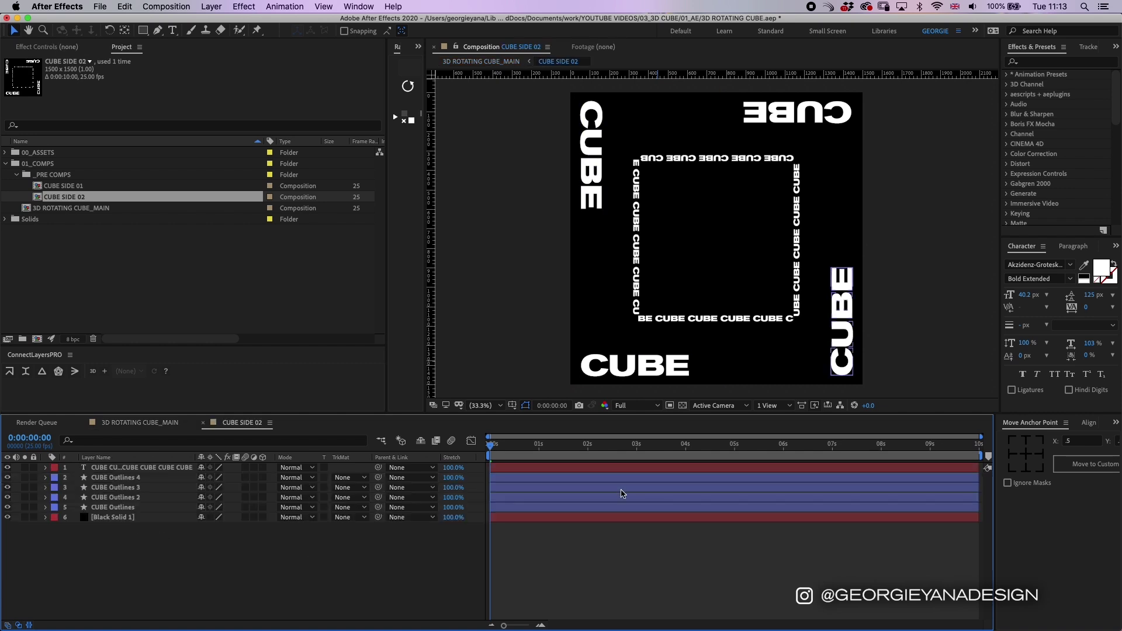
pyautogui.click(555, 518)
pyautogui.press('super+y')
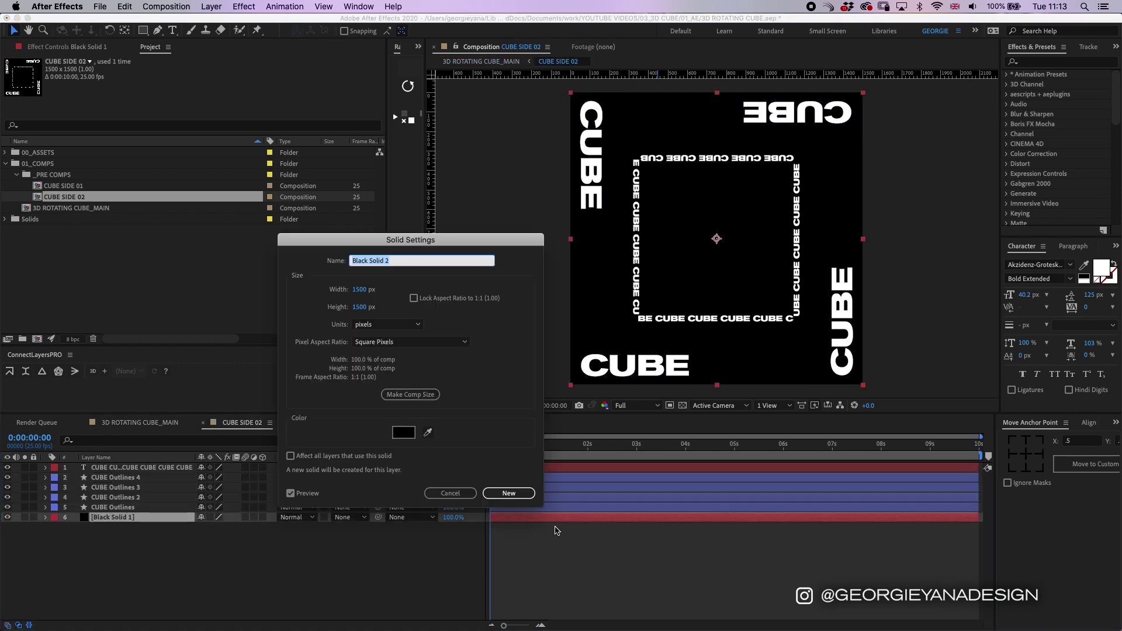
pyautogui.click(400, 432)
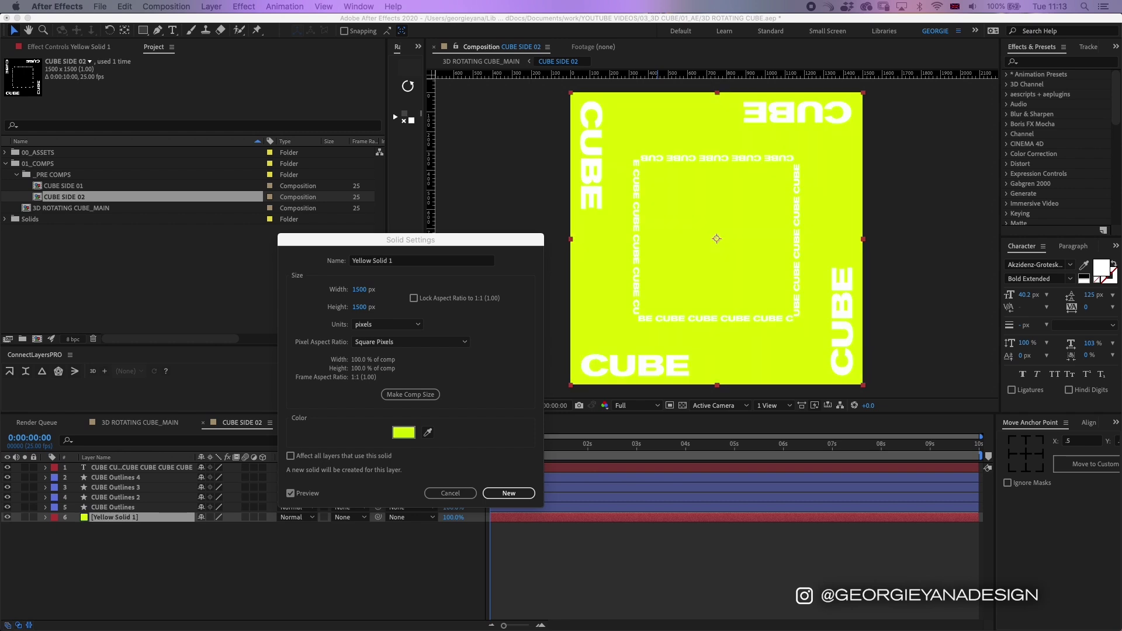
pyautogui.click(514, 495)
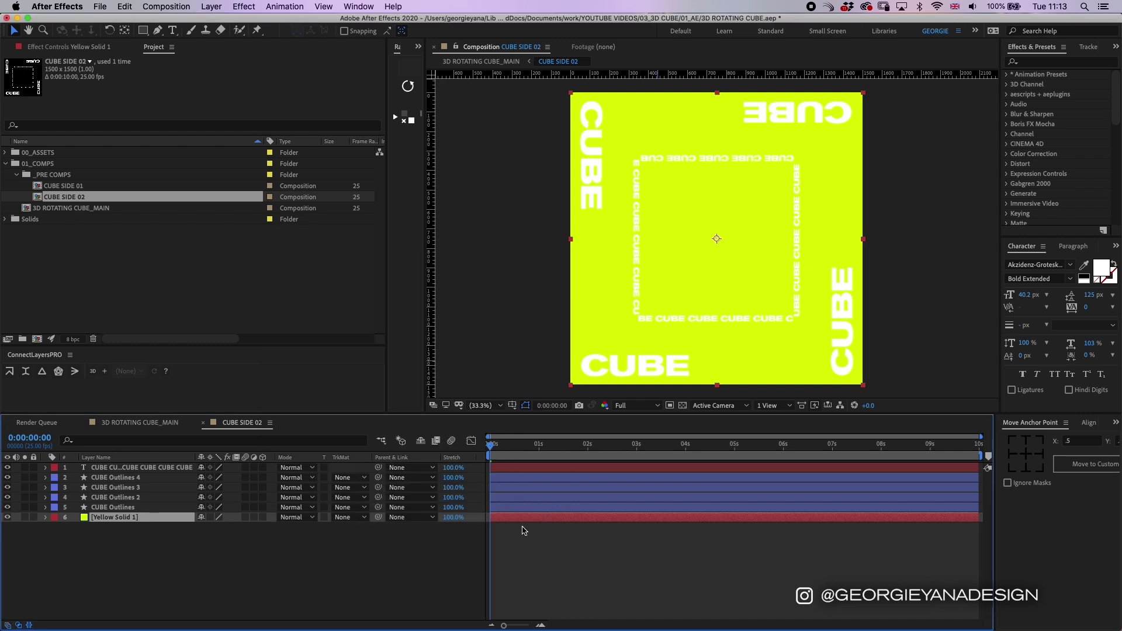
# Step: Change the fill colour of the four large CUBE Outlines layers to black
pyautogui.click(531, 508)
pyautogui.keyDown('shift'); pyautogui.click(532, 479); pyautogui.keyUp('shift')
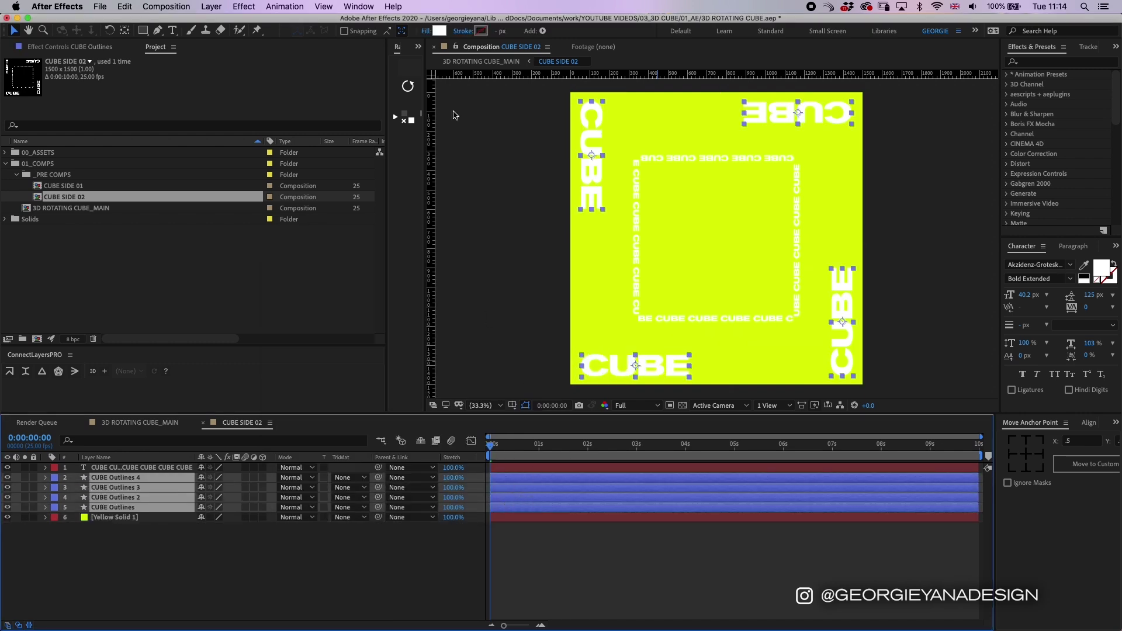
pyautogui.press('Return')
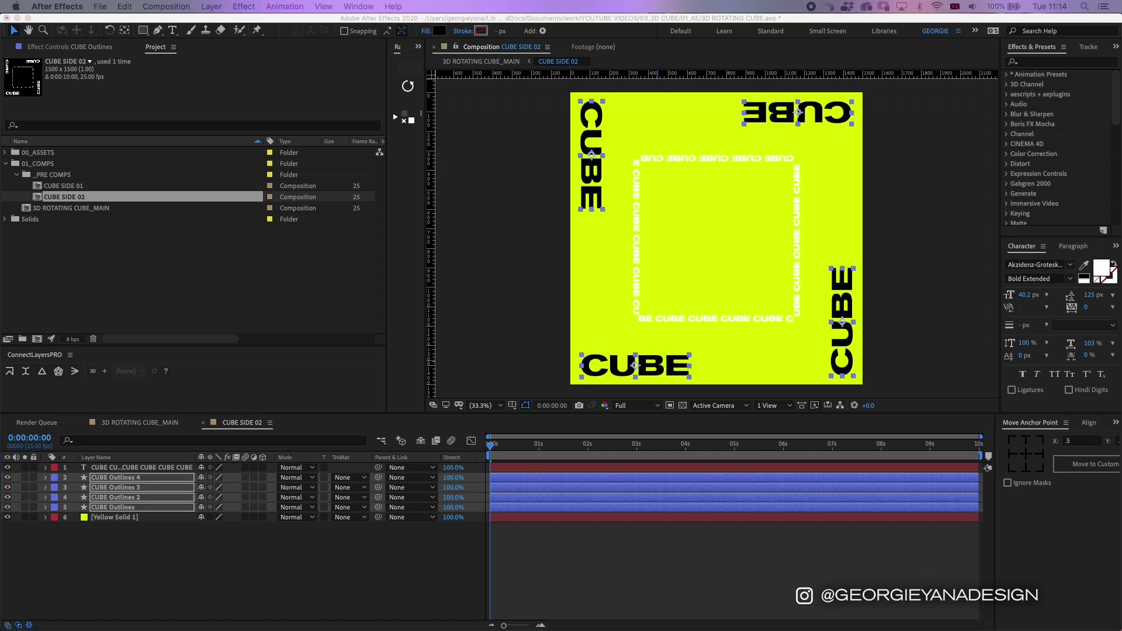
pyautogui.click(538, 528)
# Step: Change the fill colour of the repeated CUBE path text around the central square to black
pyautogui.click(536, 469)
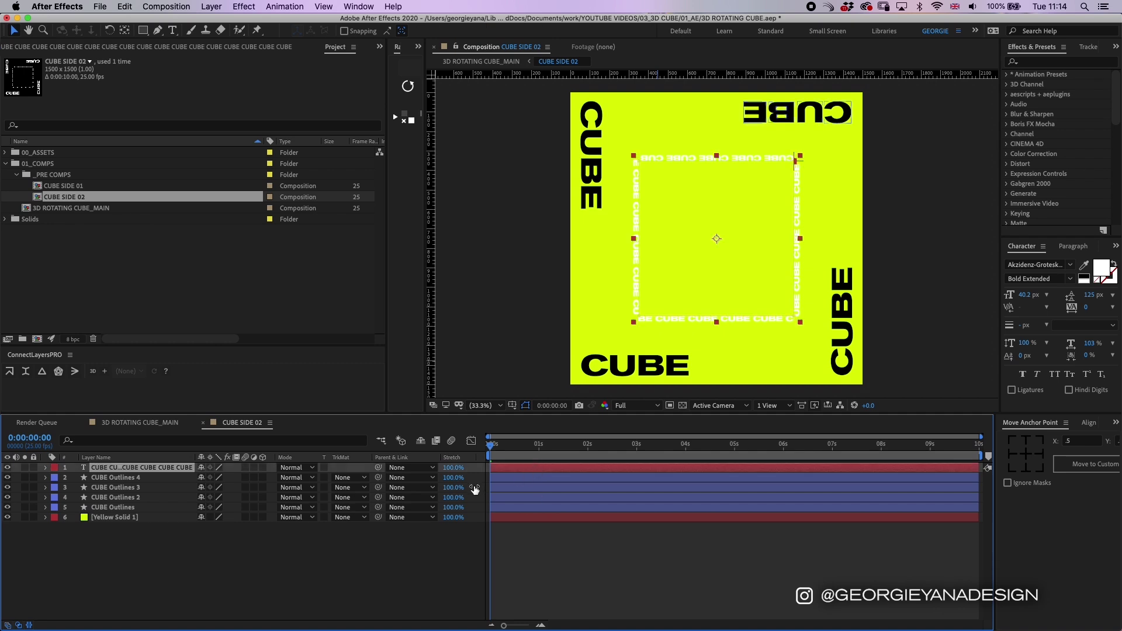
pyautogui.click(1104, 269)
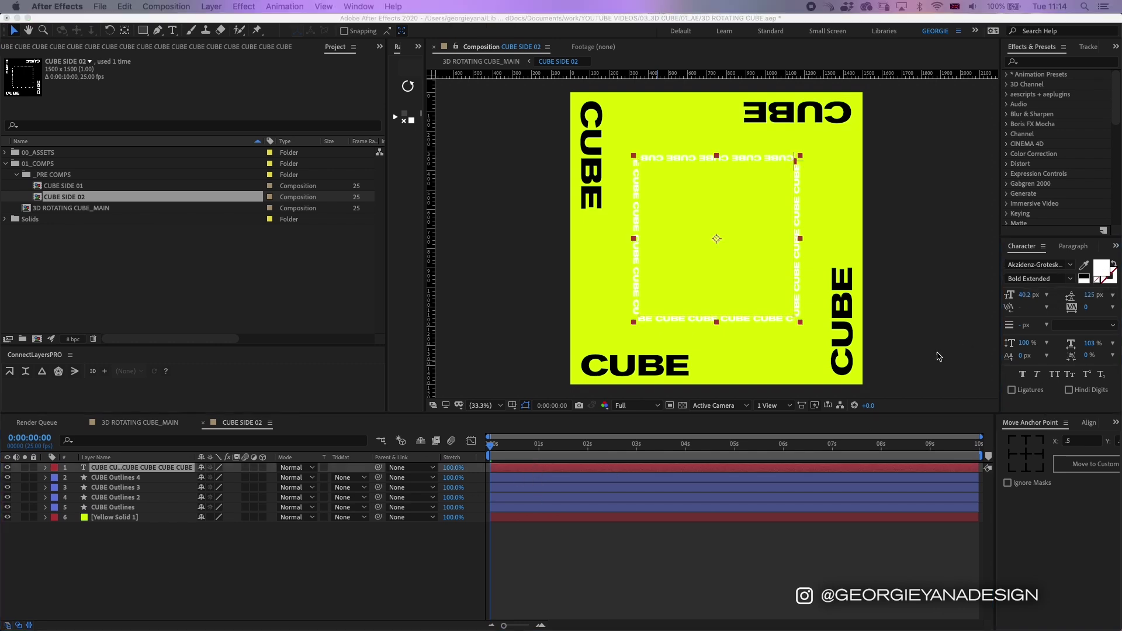
pyautogui.press('Return')
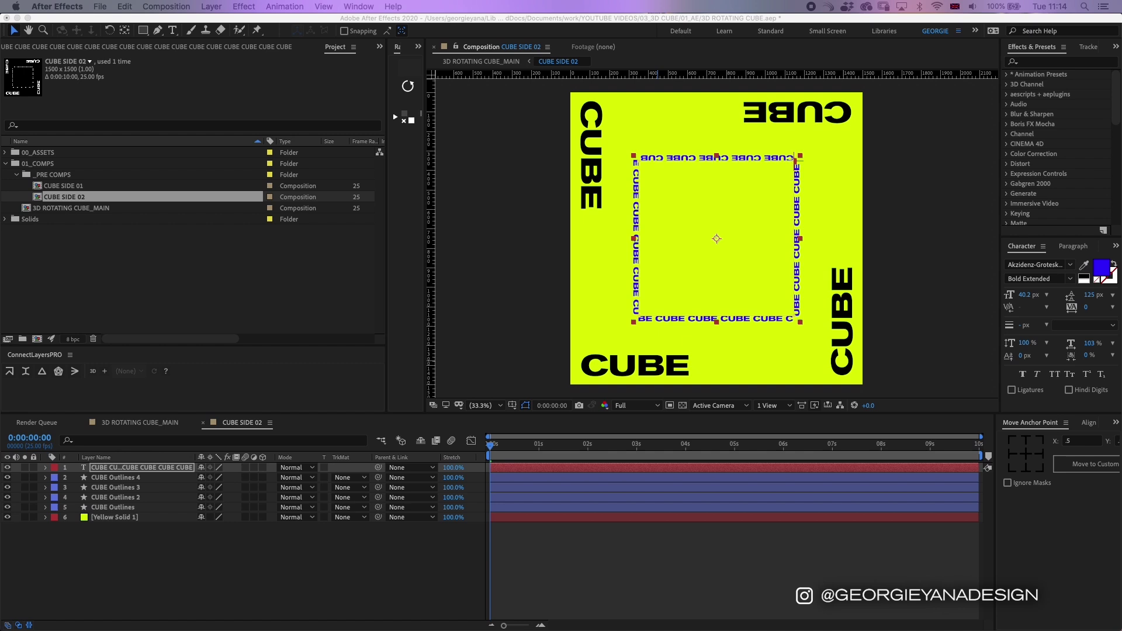
pyautogui.press('super+z')
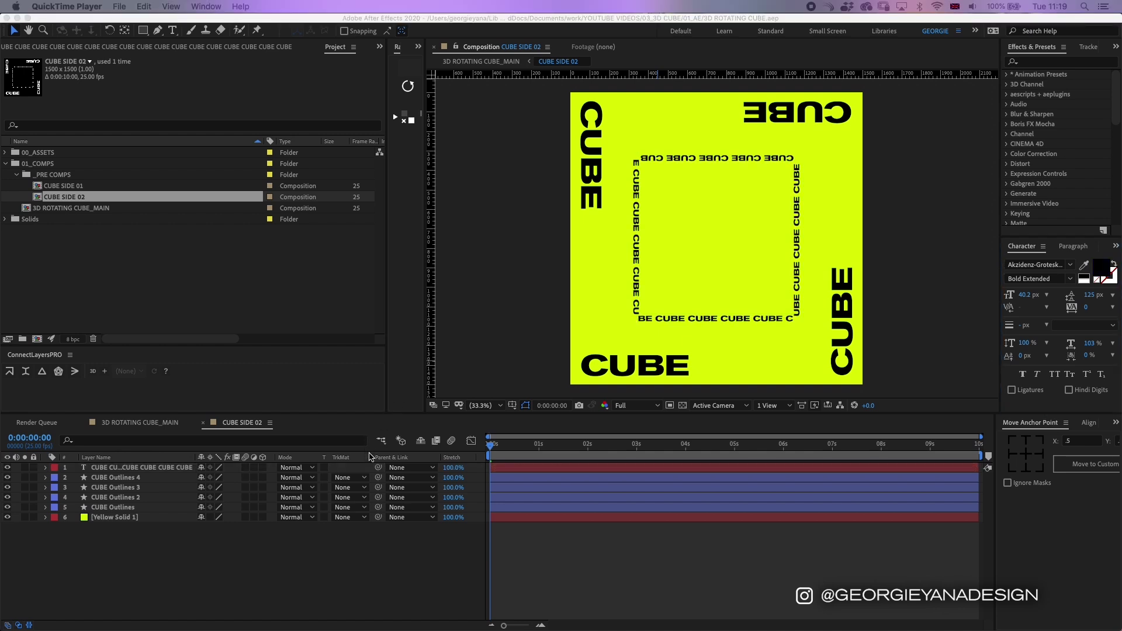
pyautogui.click(548, 552)
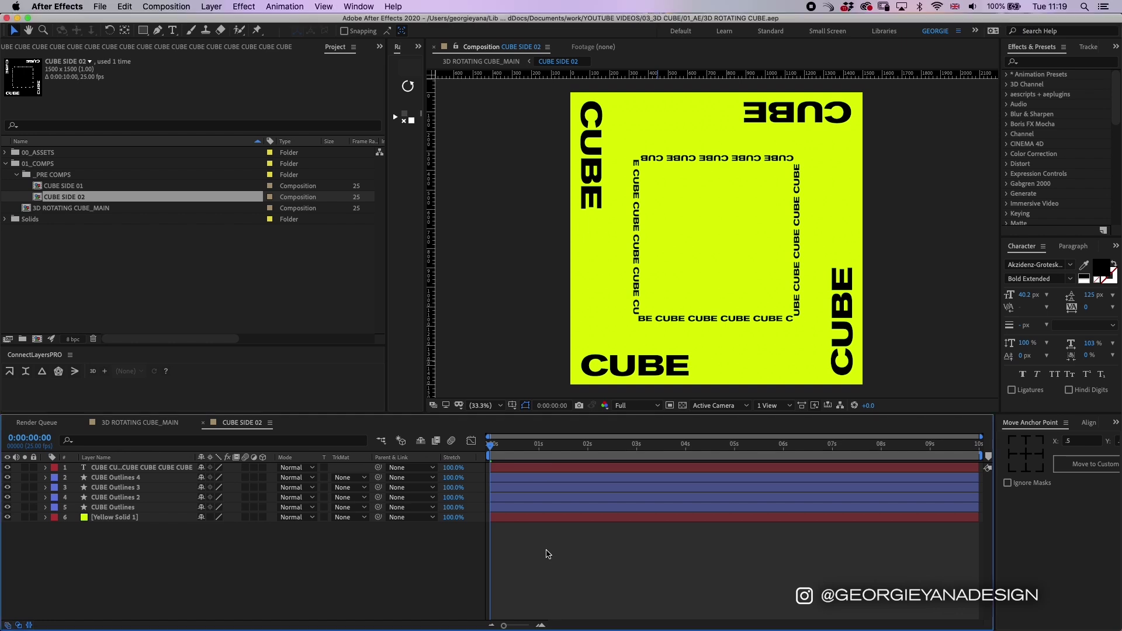
# Step: In the main composition, make both the CUBE SIDE 01 and CUBE SIDE 02 layers 3D
pyautogui.click(147, 425)
pyautogui.click(547, 503)
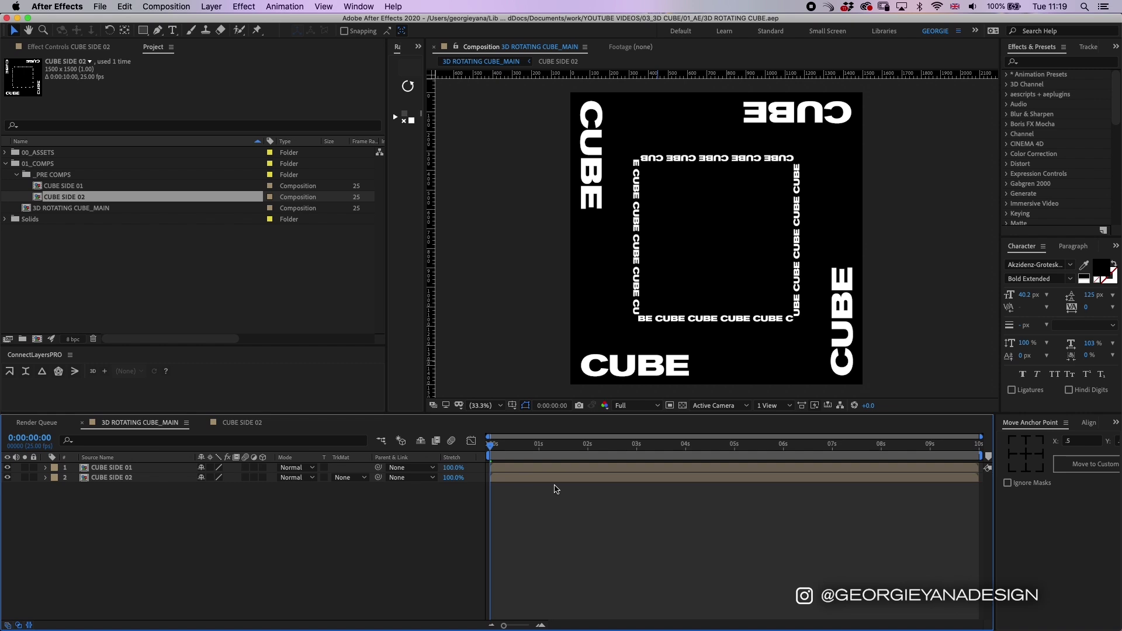
pyautogui.click(525, 480)
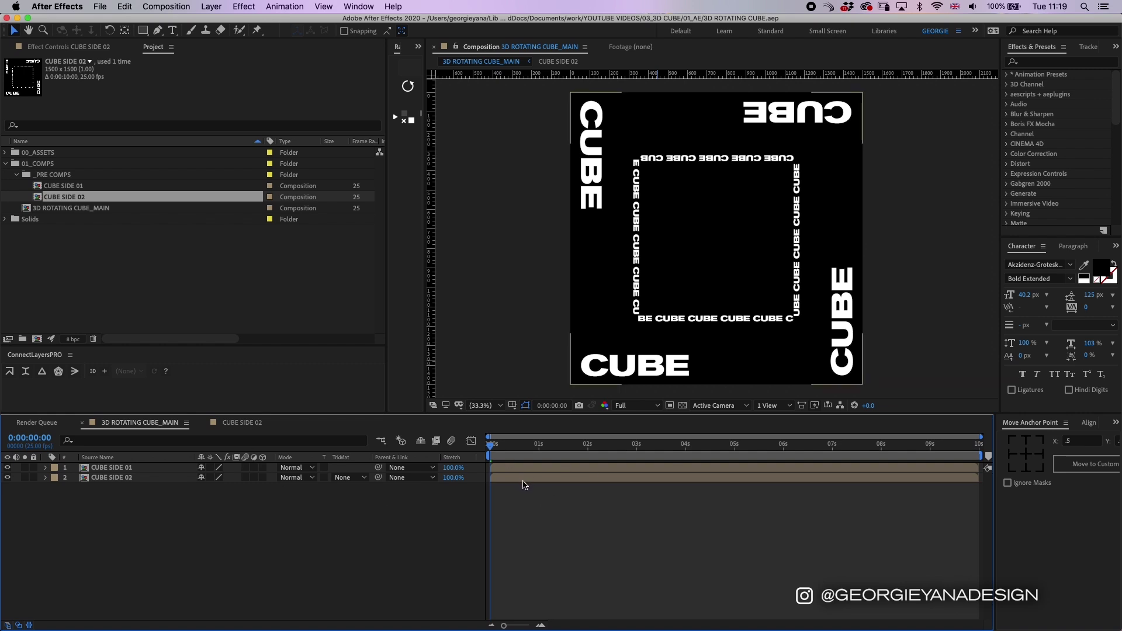
pyautogui.click(522, 470)
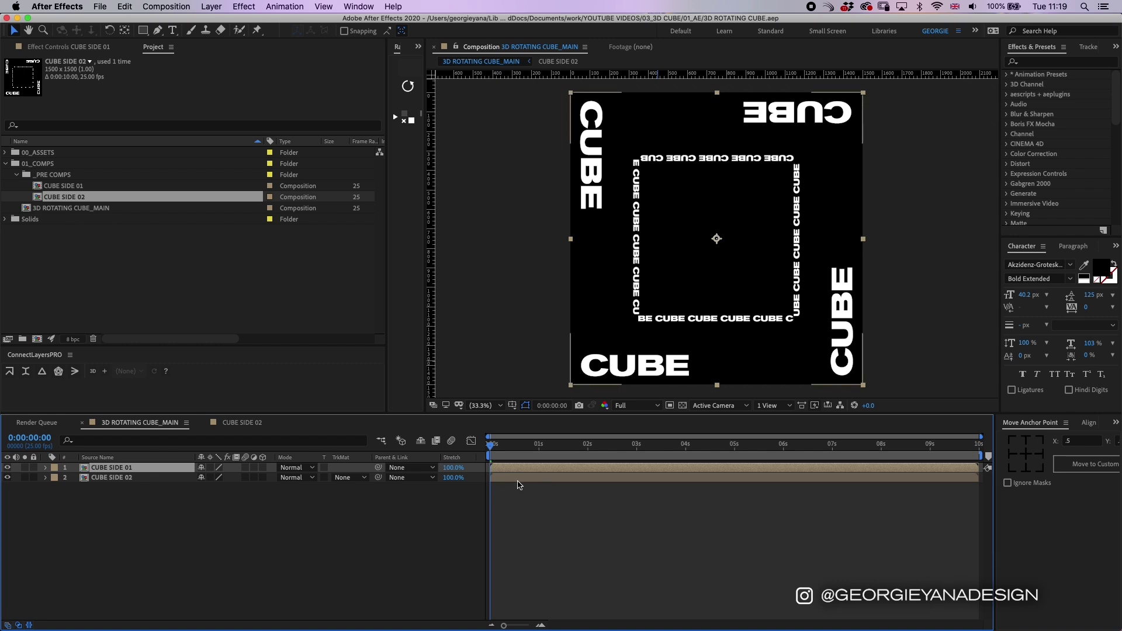
pyautogui.keyDown('shift'); pyautogui.click(522, 480); pyautogui.keyUp('shift')
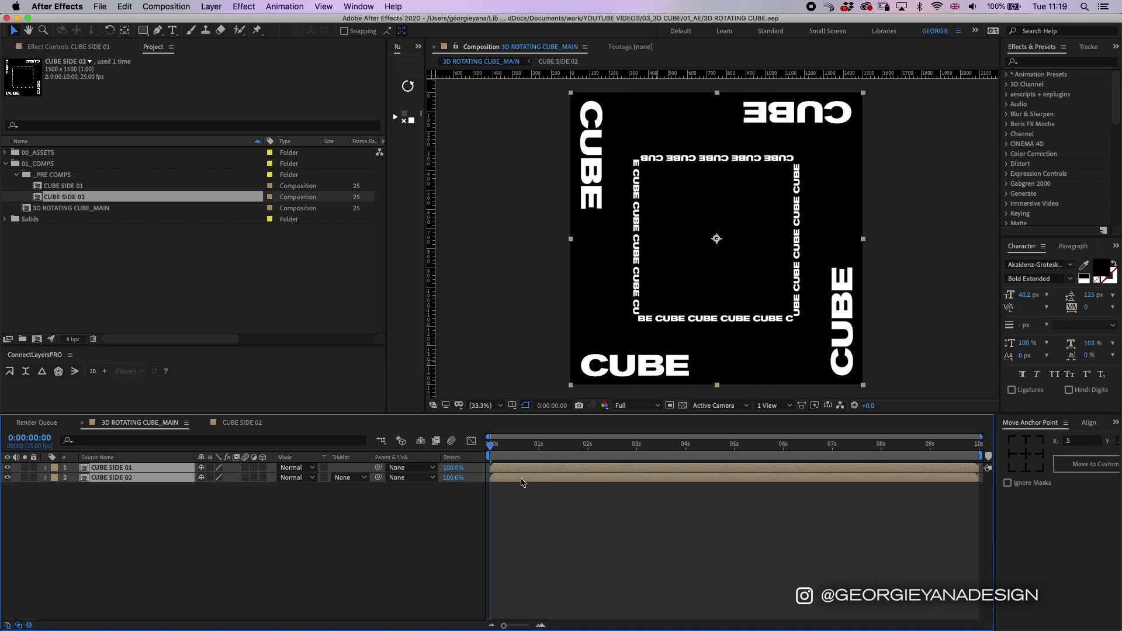
pyautogui.click(263, 468)
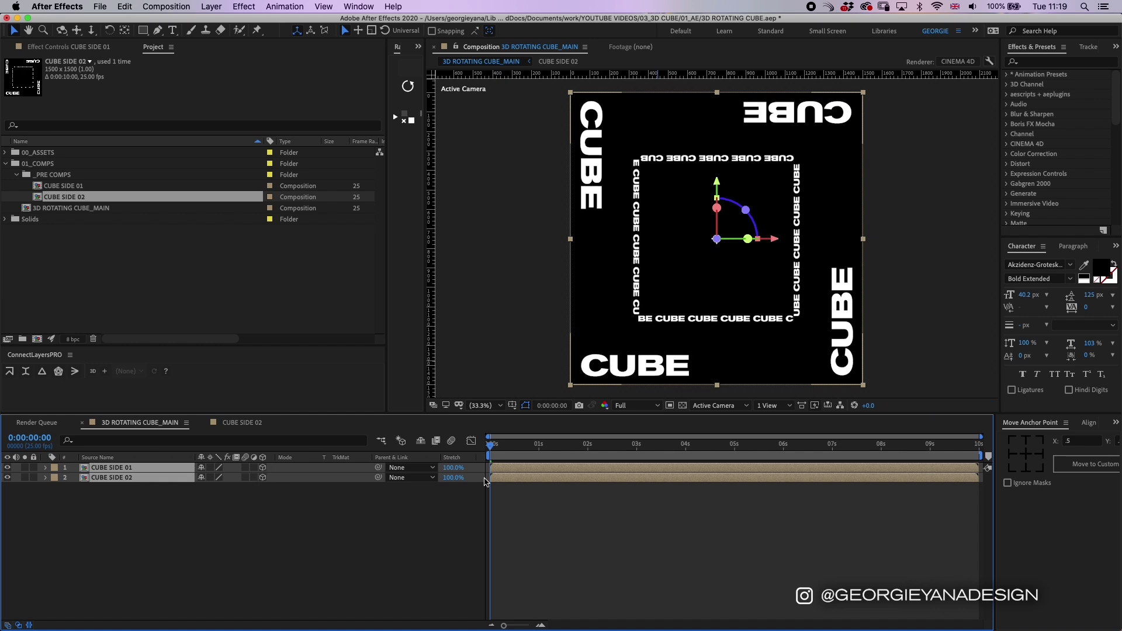
# Step: Set the scale of both CUBE SIDE layers to 50%
pyautogui.press('s')
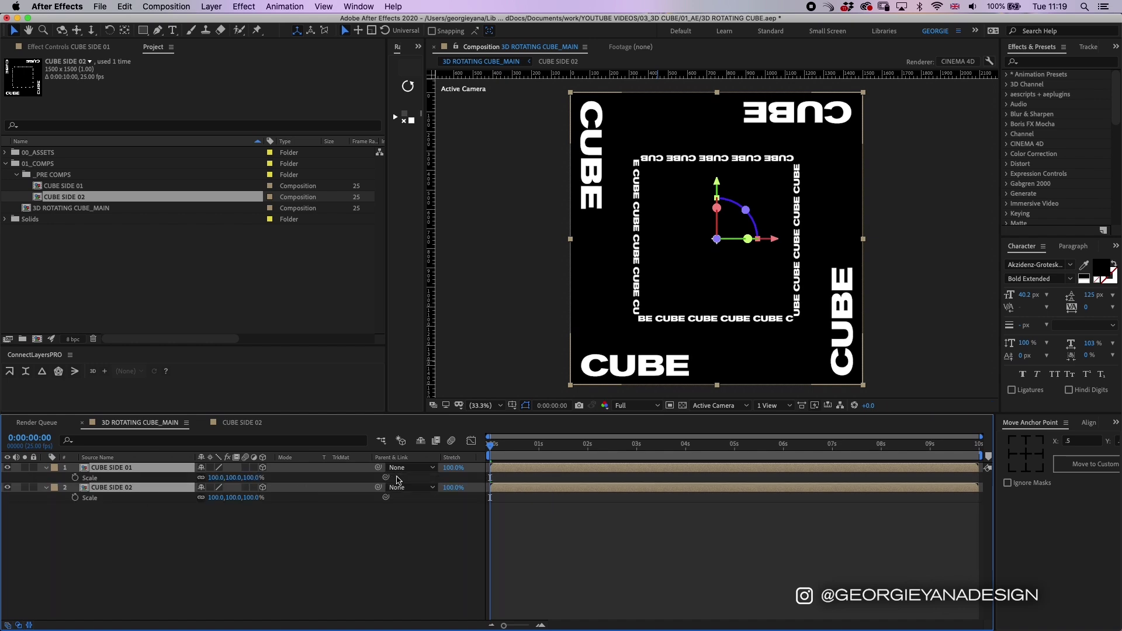
pyautogui.click(252, 478)
pyautogui.write('50')
pyautogui.press('Return')
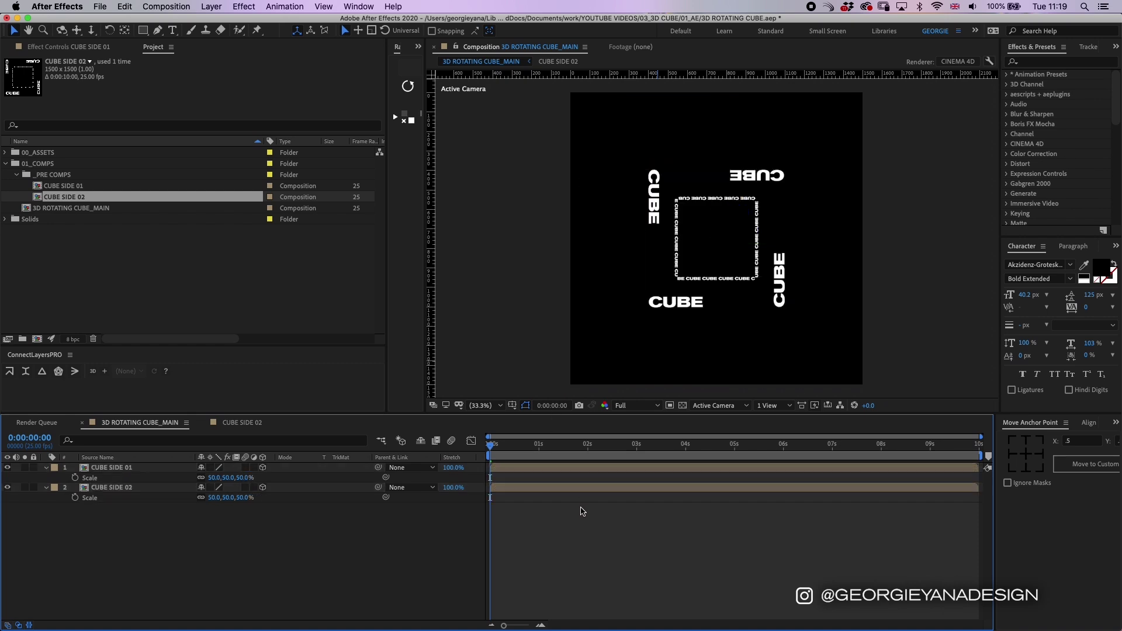
pyautogui.click(582, 512)
# Step: Set the Y Rotation of CUBE SIDE 02 to 90° and move it sideways to the left edge of CUBE SIDE 01
pyautogui.click(526, 490)
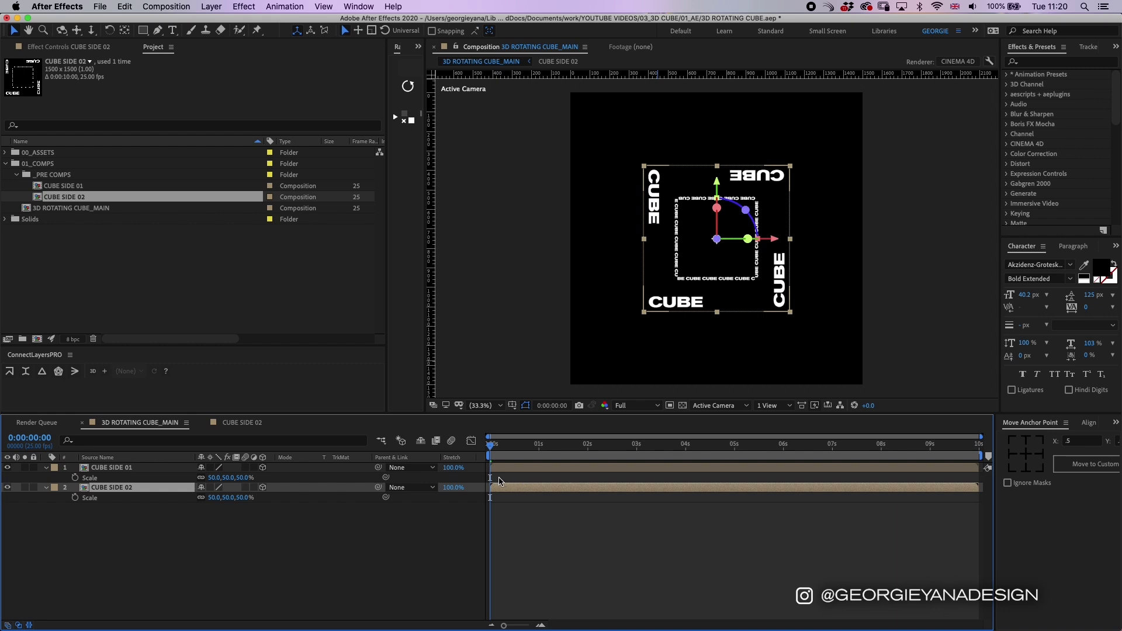
pyautogui.press('r')
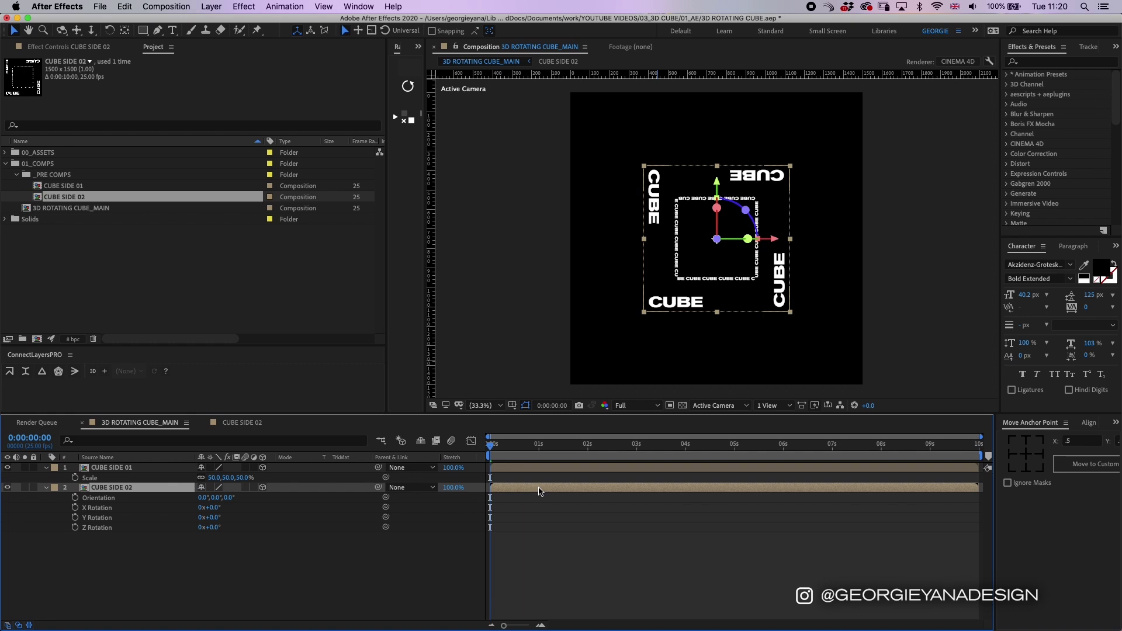
pyautogui.moveTo(212, 517); pyautogui.dragTo(258, 510)
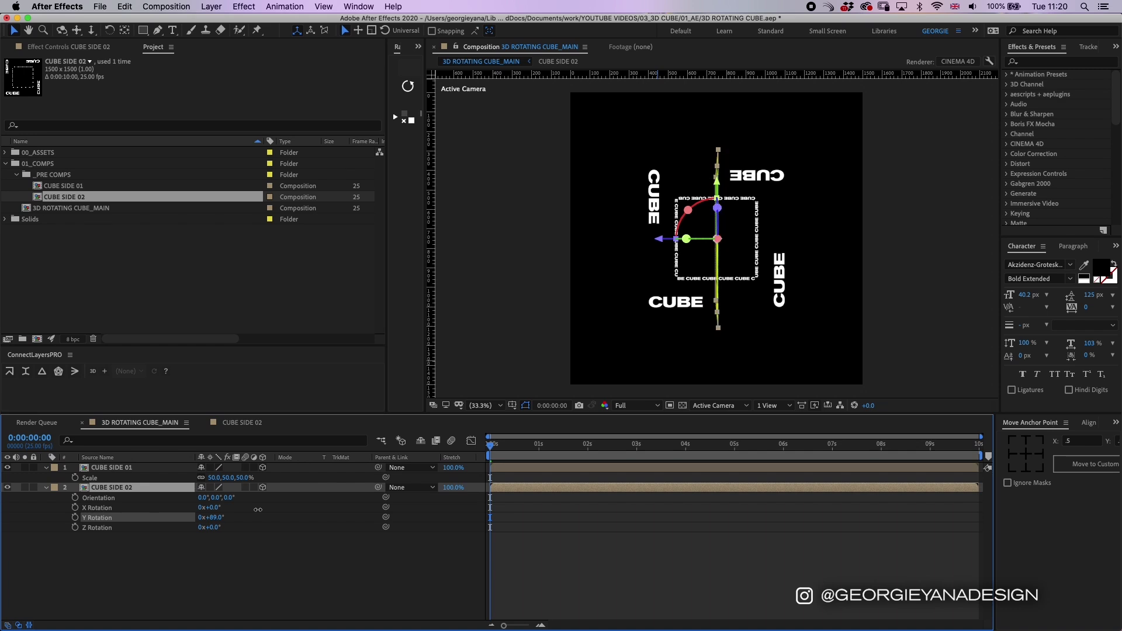
pyautogui.click(214, 517)
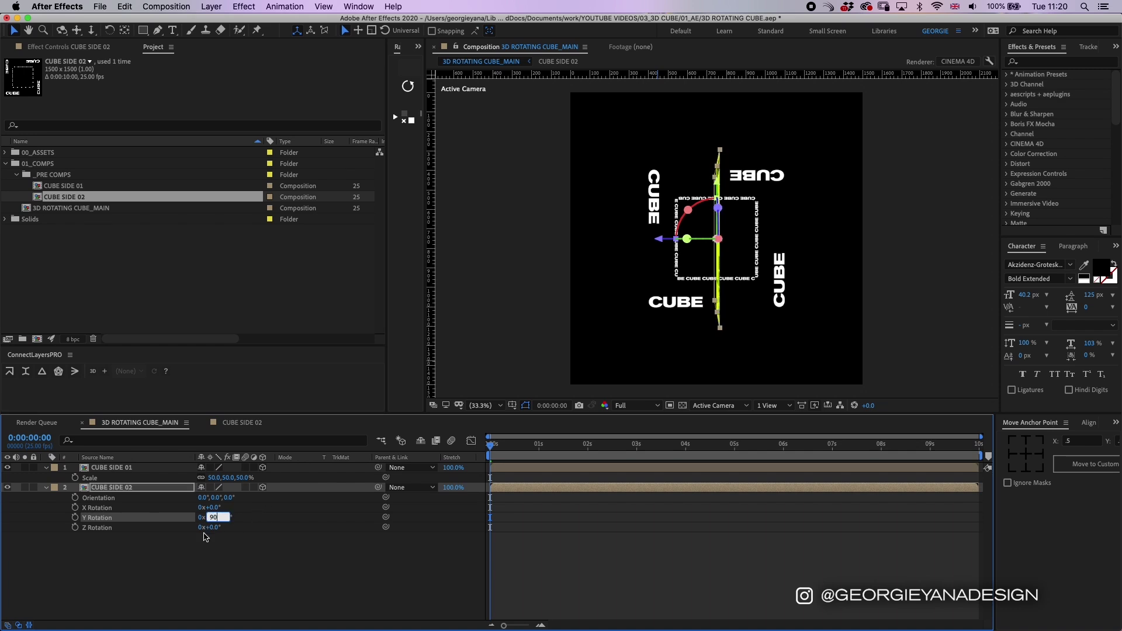
pyautogui.write('90')
pyautogui.press('Return')
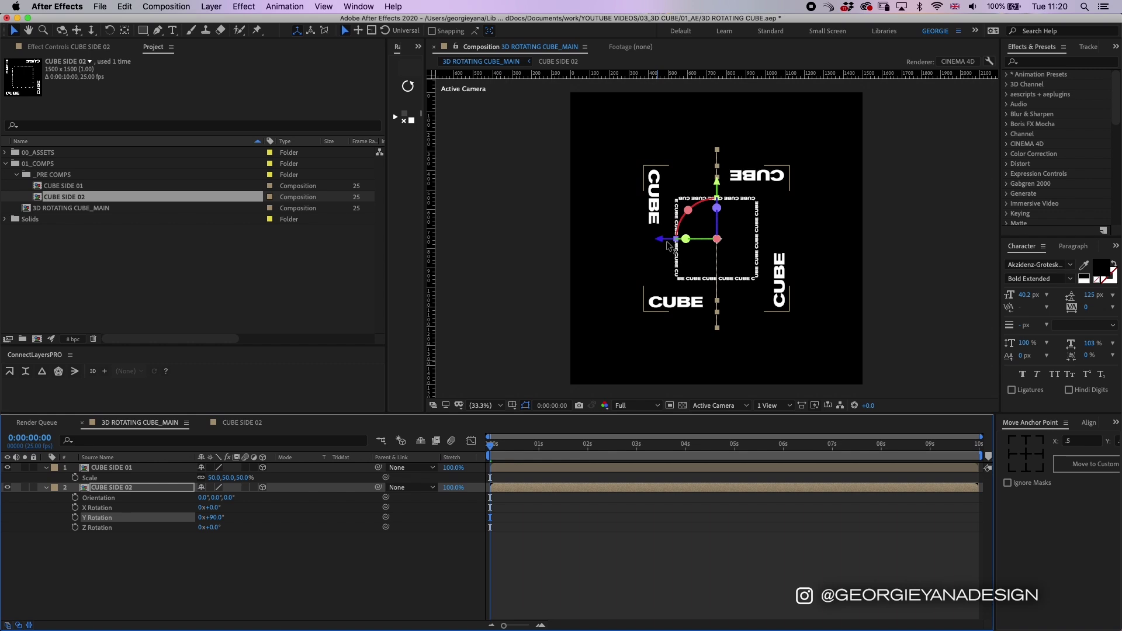
pyautogui.moveTo(665, 243); pyautogui.dragTo(602, 243)
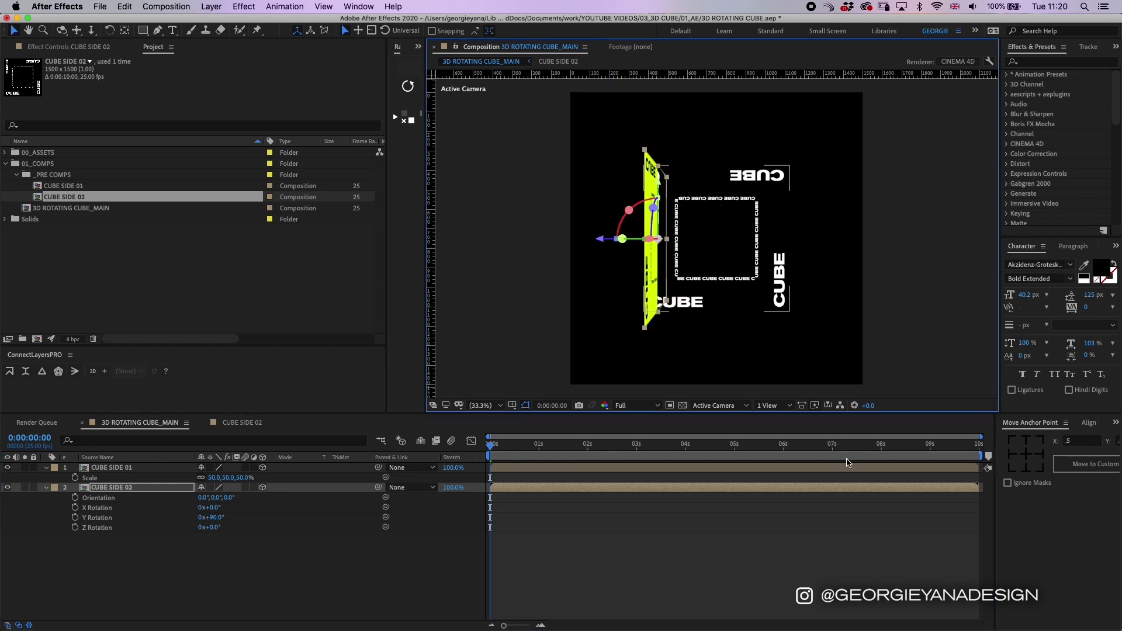
# Step: Show Top and Active Camera views side by side, and move CUBE SIDE 02 further left to meet the edge of CUBE SIDE 01 in Top view
pyautogui.click(779, 408)
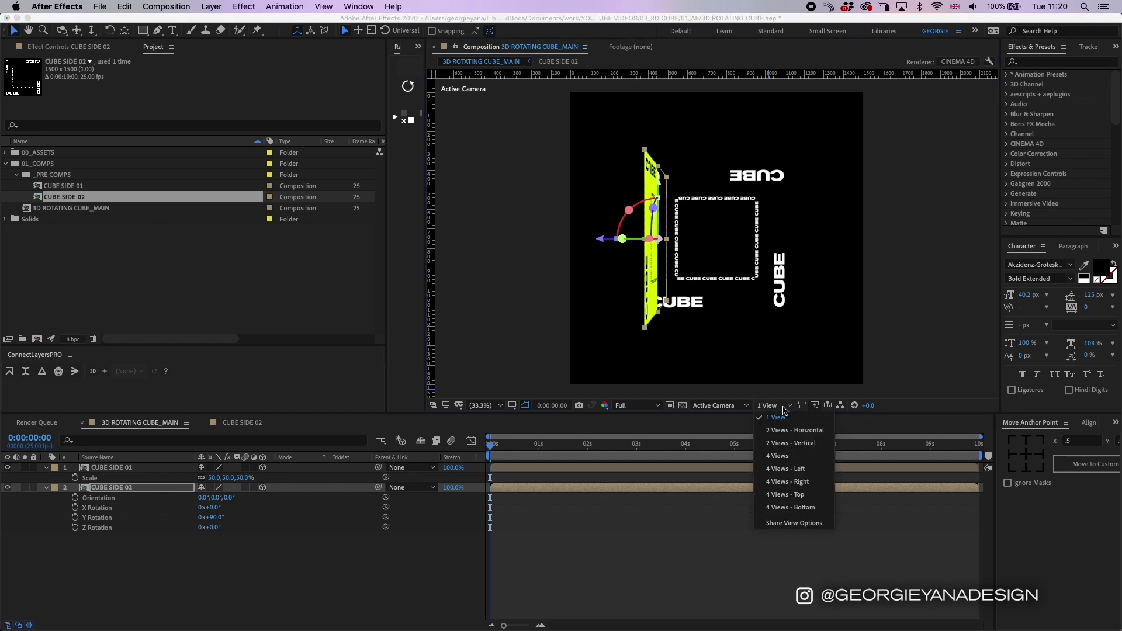
pyautogui.click(784, 446)
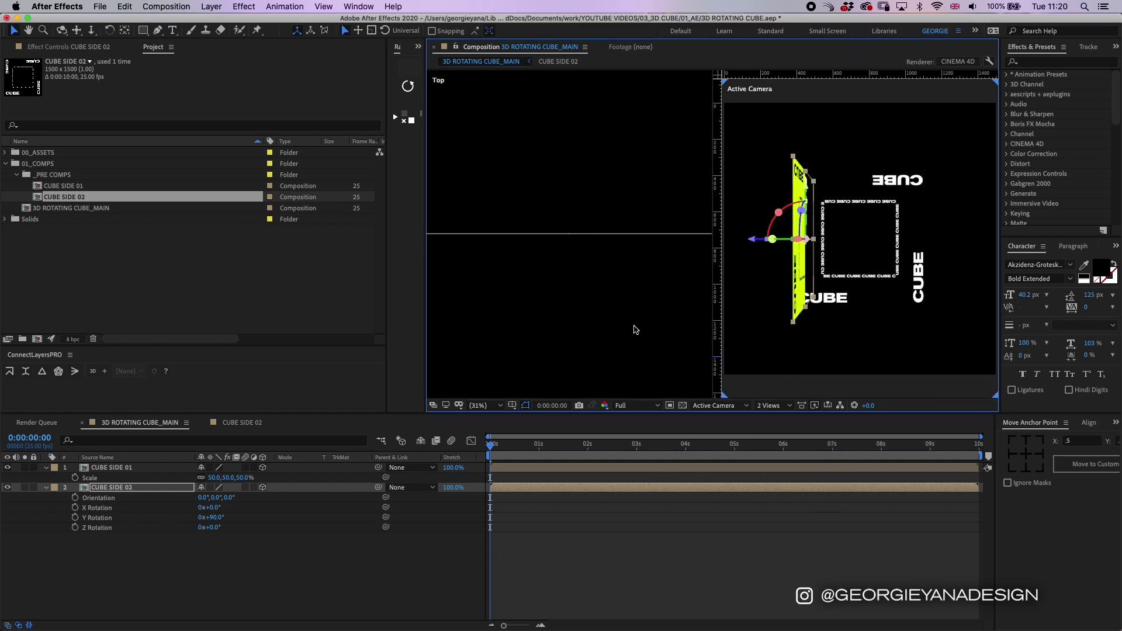
pyautogui.click(628, 347)
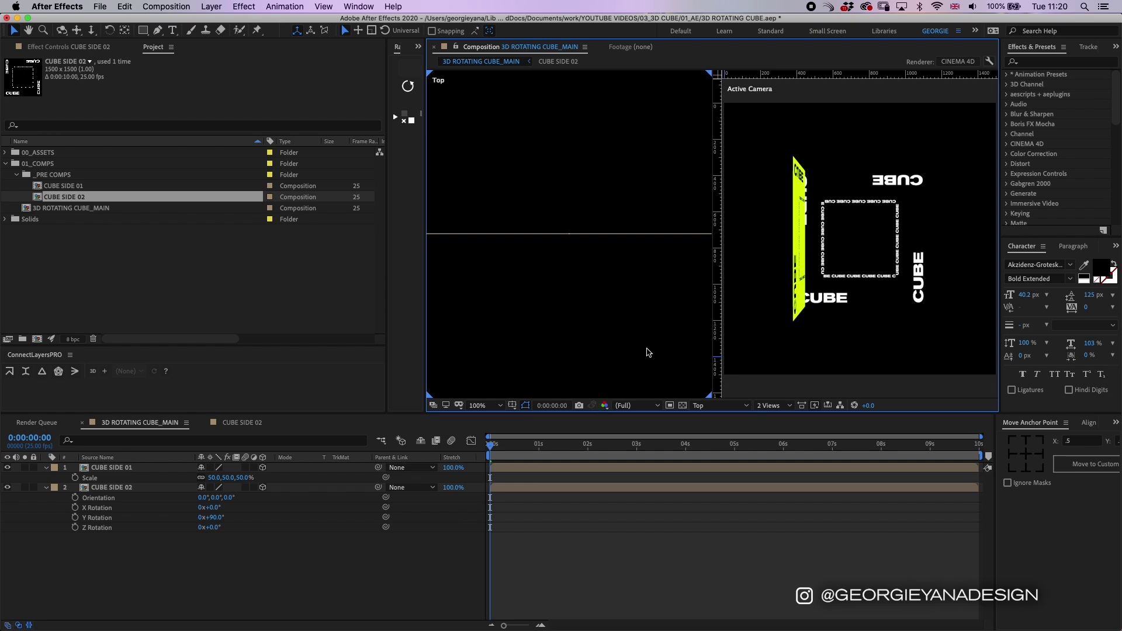
pyautogui.scroll(-1, 650, 322)
pyautogui.click(484, 291)
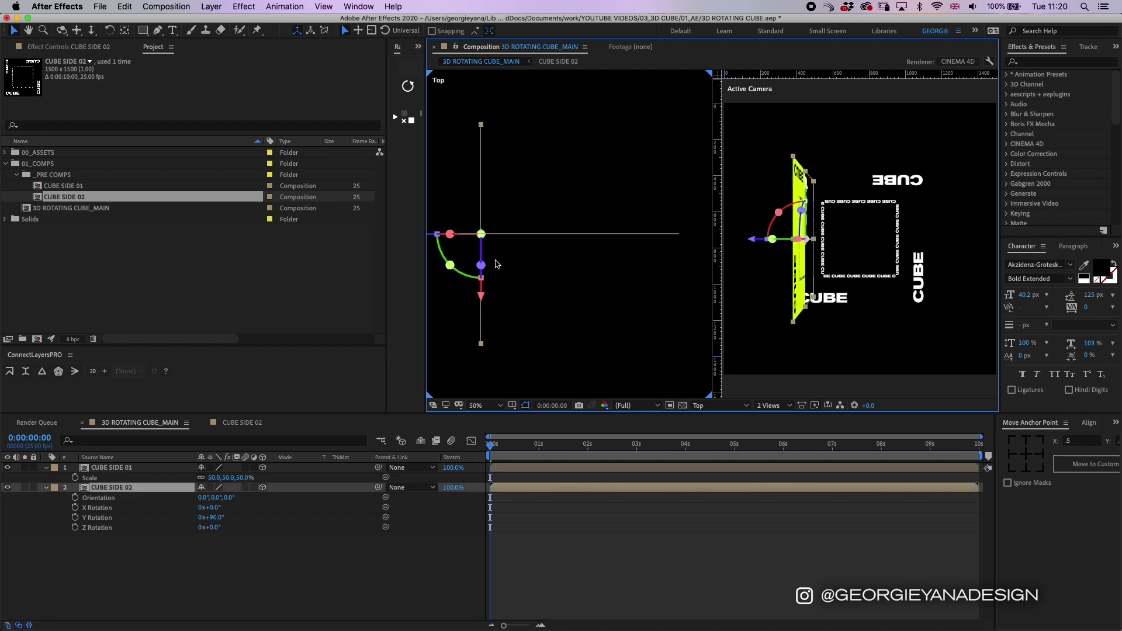
pyautogui.press('space')
pyautogui.moveTo(503, 252); pyautogui.dragTo(576, 250)
pyautogui.moveTo(490, 231); pyautogui.dragTo(469, 233)
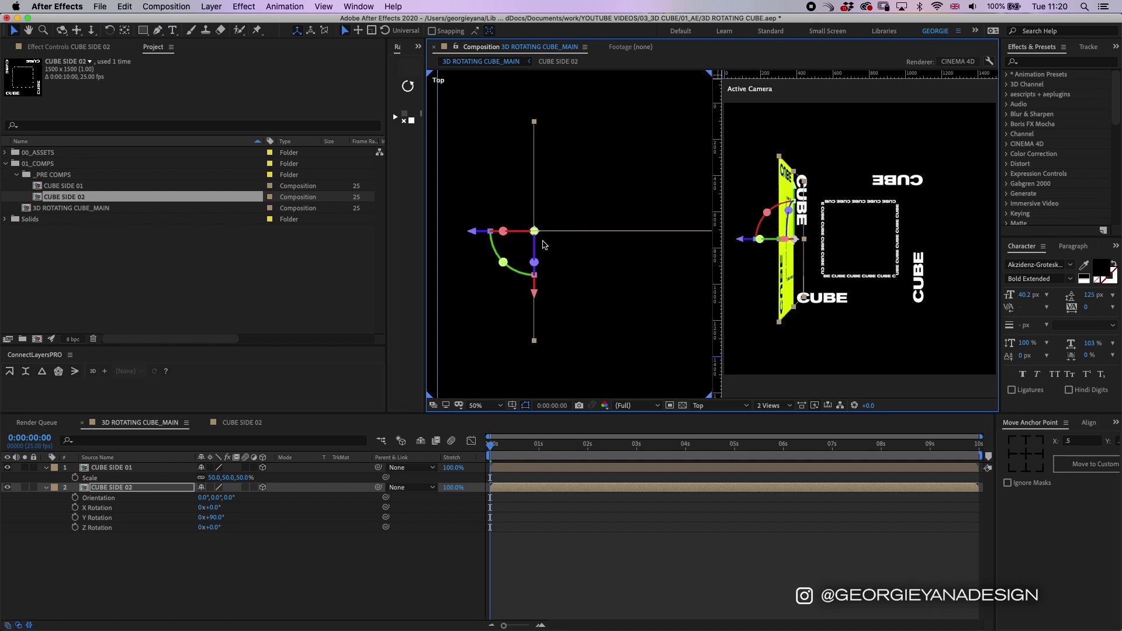
# Step: Move CUBE SIDE 02 in depth in Top view until its front end meets the left edge of CUBE SIDE 01
pyautogui.moveTo(536, 295); pyautogui.dragTo(530, 182)
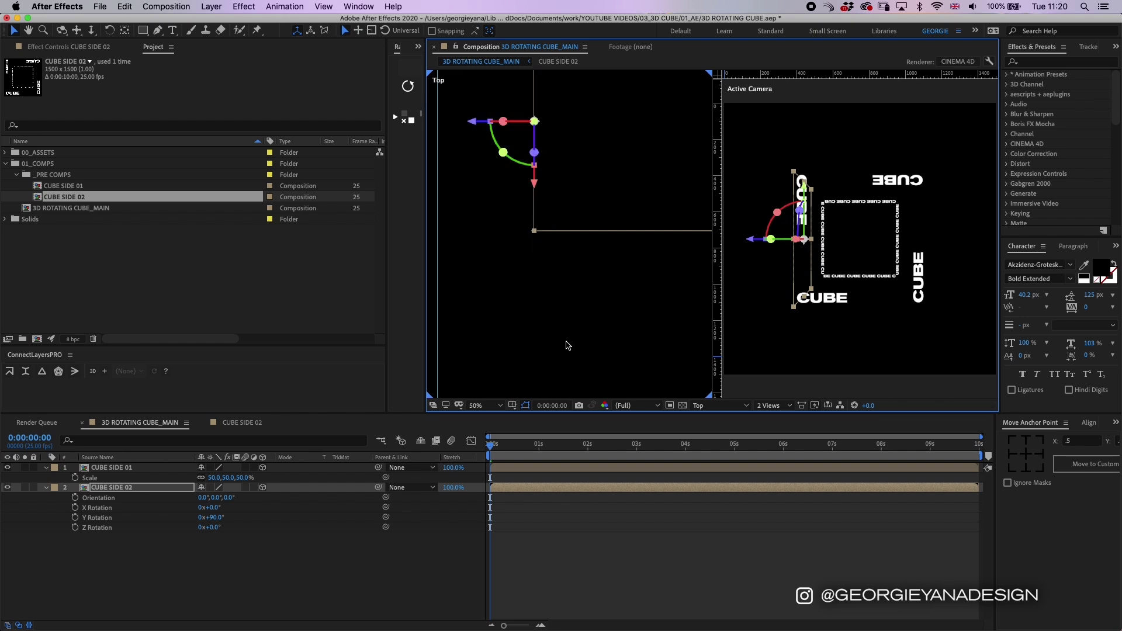
pyautogui.press('.')
pyautogui.press('.')
pyautogui.press('.')
pyautogui.press('.')
pyautogui.moveTo(634, 221); pyautogui.dragTo(719, 261)
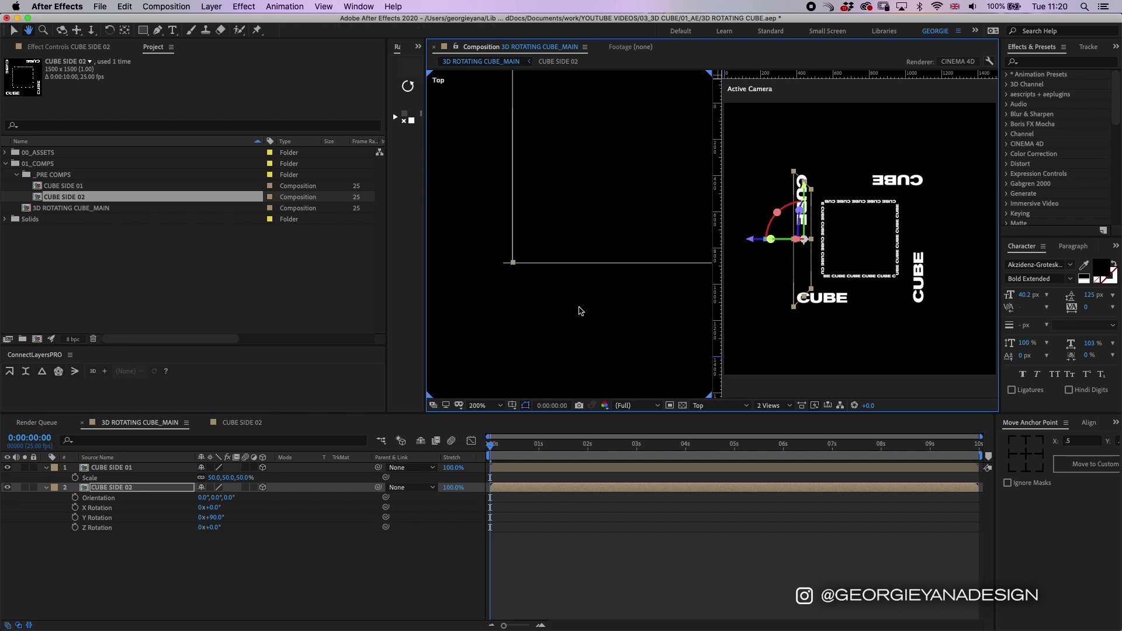
pyautogui.press('.')
pyautogui.hscroll(-3, 609, 311)
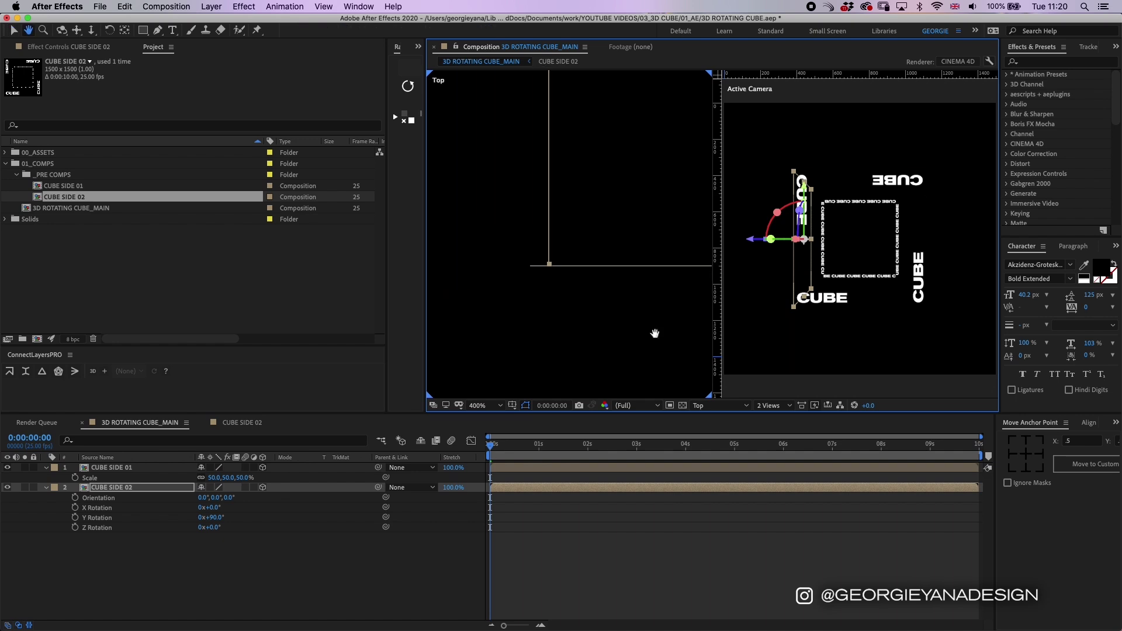
# Step: Set the X position of CUBE SIDE 02 to 375 so it lines up with the edge of CUBE SIDE 01
pyautogui.press('p')
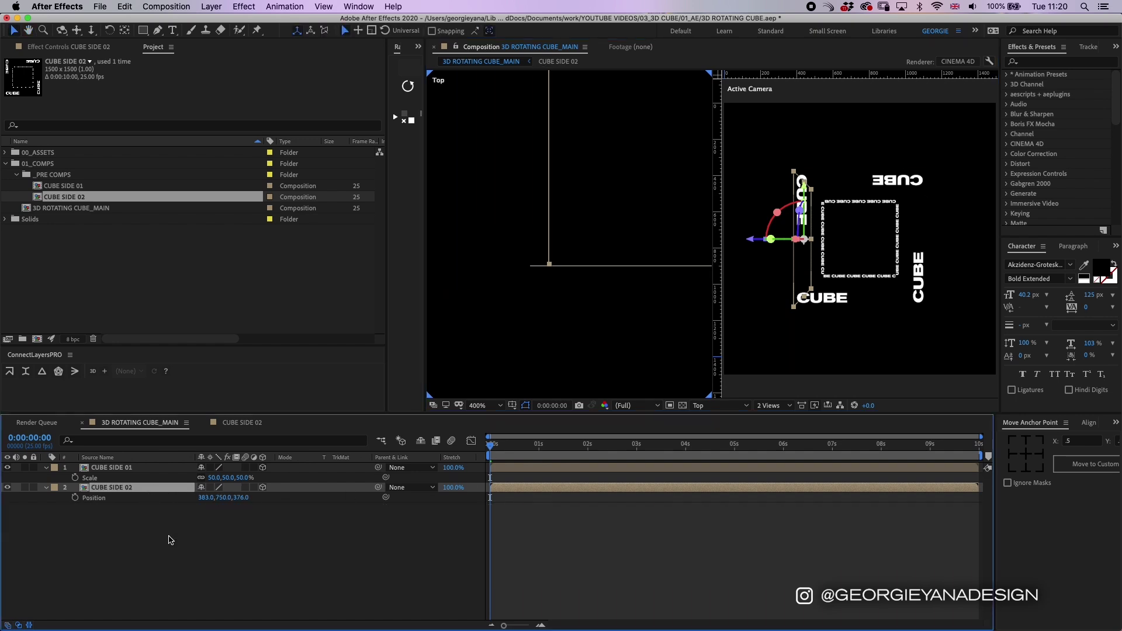
pyautogui.moveTo(204, 500); pyautogui.dragTo(241, 500)
pyautogui.click(213, 508)
pyautogui.press('super+z')
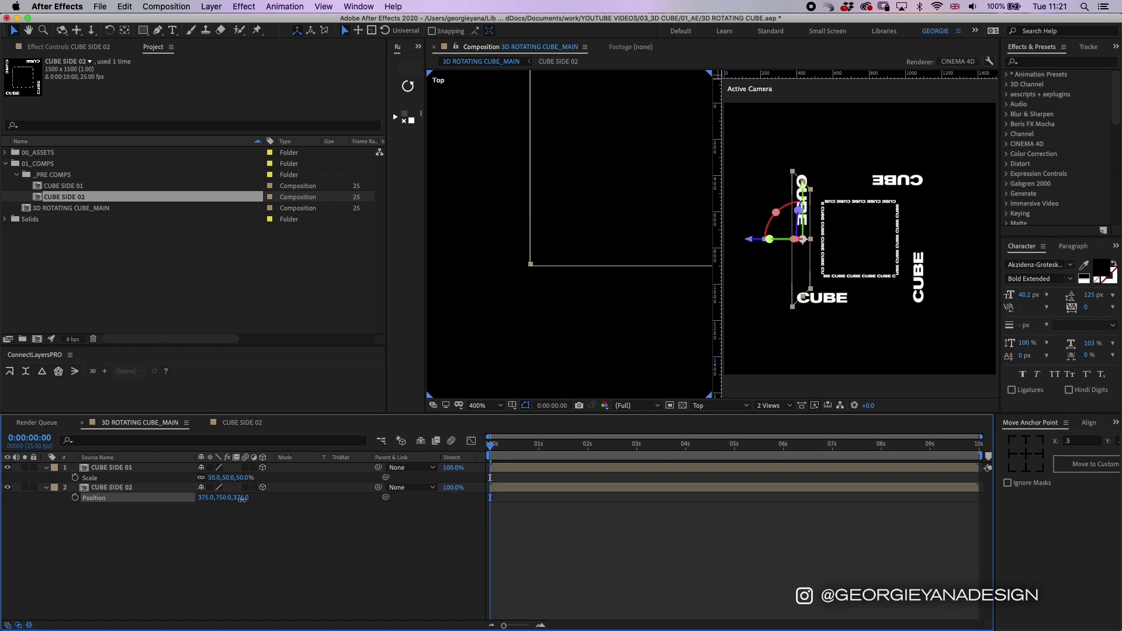
# Step: Set the Z position of CUBE SIDE 02 to 375 after comparing it with 376
pyautogui.click(242, 499)
pyautogui.write('375')
pyautogui.press('Return')
pyautogui.click(241, 497)
pyautogui.write('376')
pyautogui.press('Return')
pyautogui.click(231, 532)
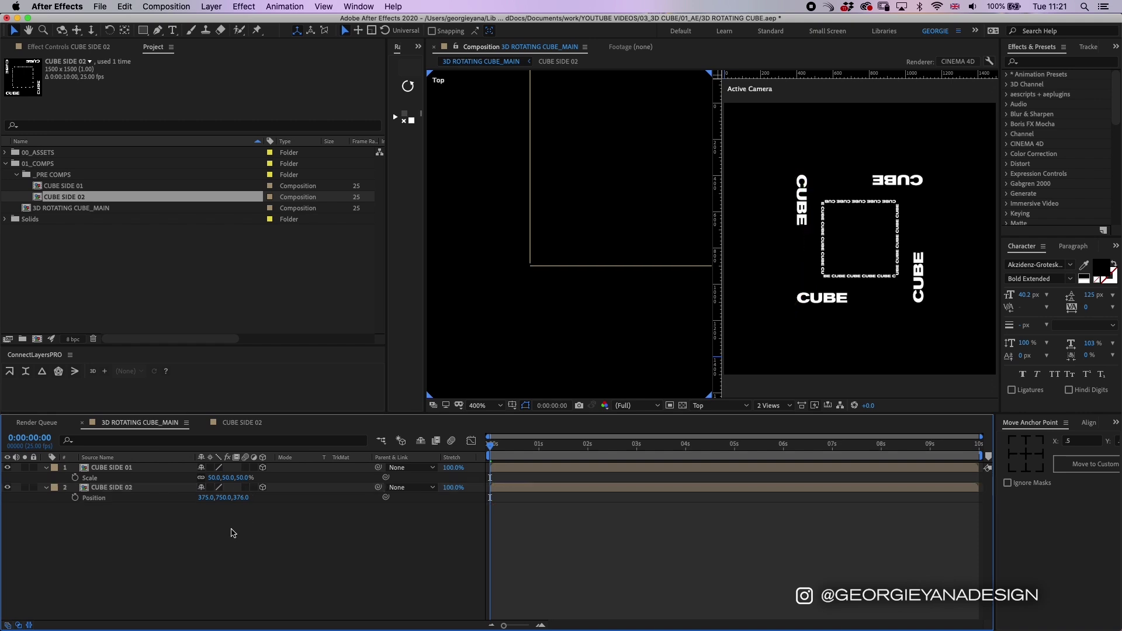
pyautogui.click(242, 498)
pyautogui.write('375')
pyautogui.press('Return')
pyautogui.click(716, 529)
pyautogui.click(565, 472)
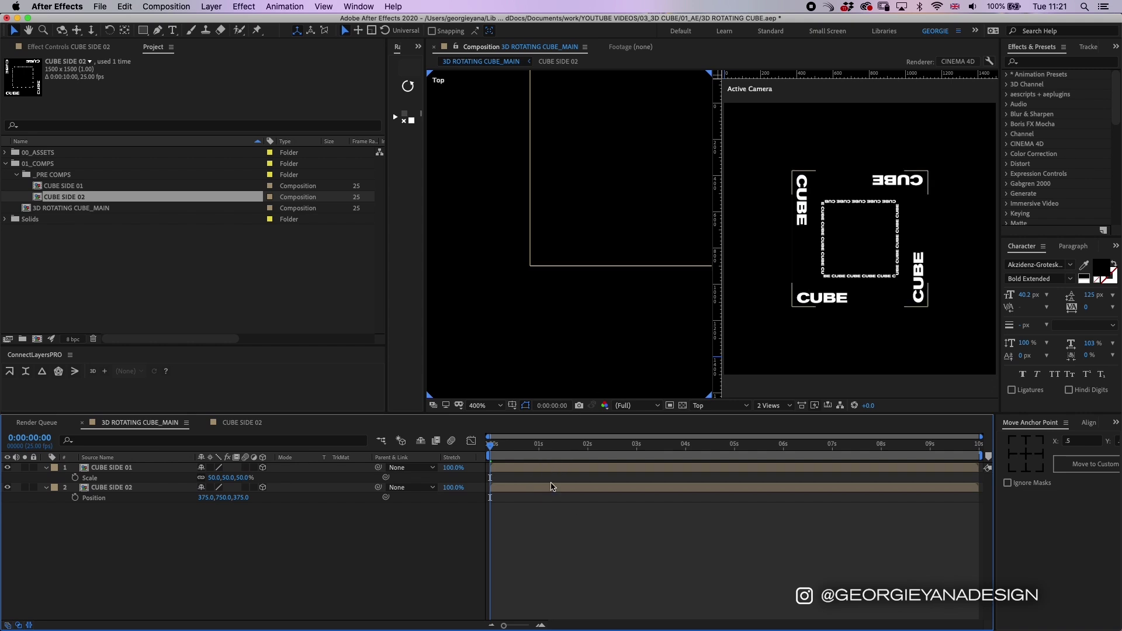
pyautogui.click(532, 488)
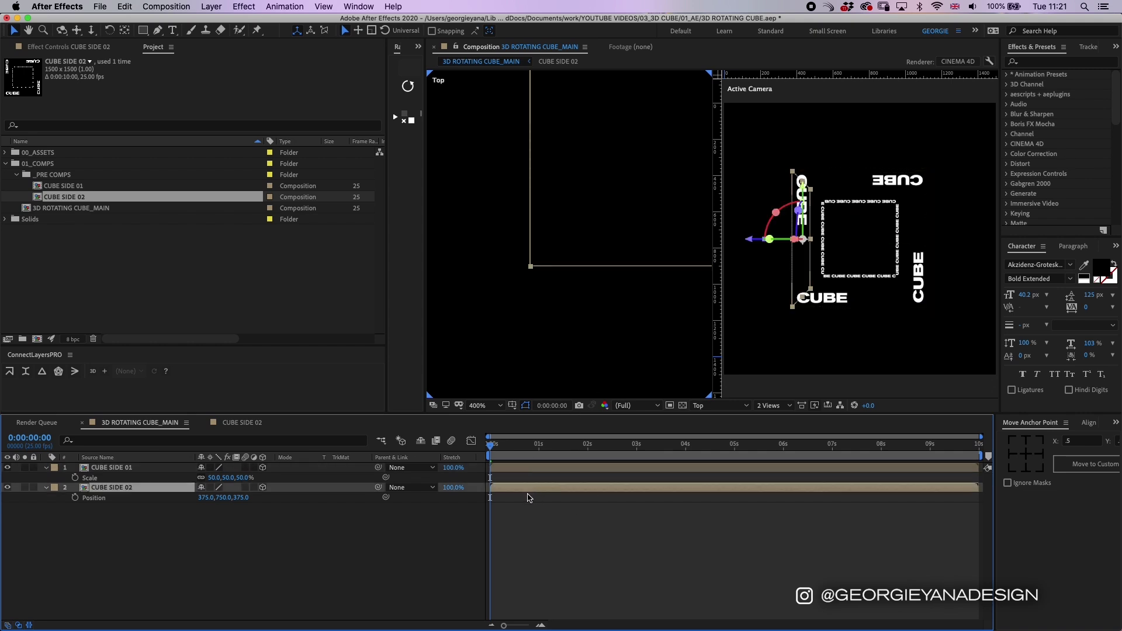
# Step: Duplicate CUBE SIDE 01 and place the copy below CUBE SIDE 02 in the layer stack
pyautogui.click(525, 469)
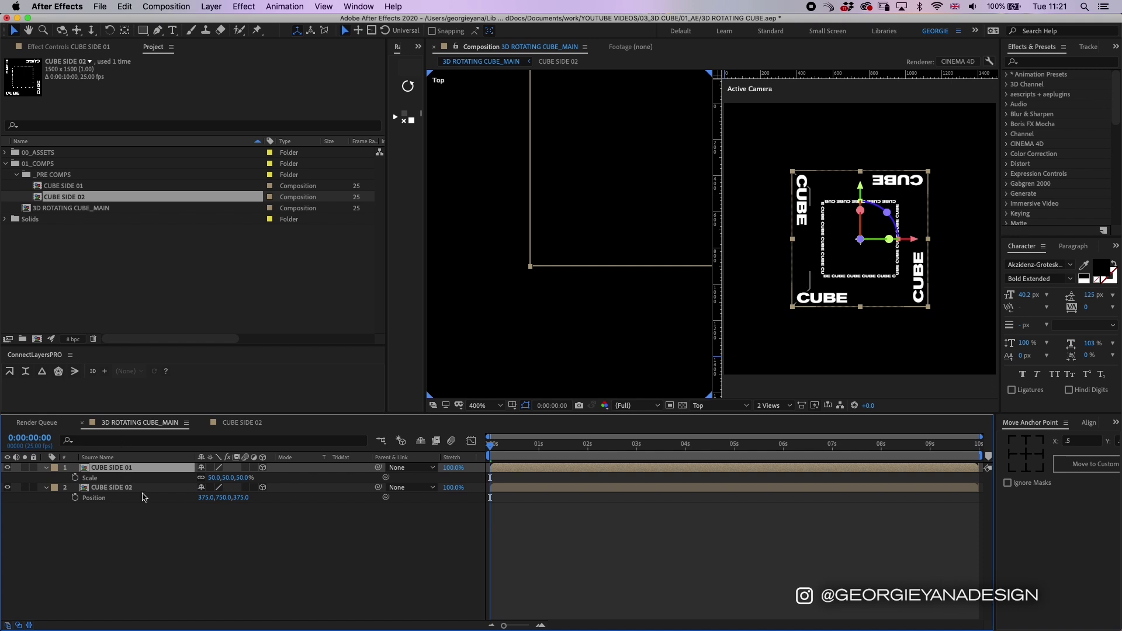
pyautogui.press('super+d')
pyautogui.moveTo(128, 469); pyautogui.dragTo(128, 517)
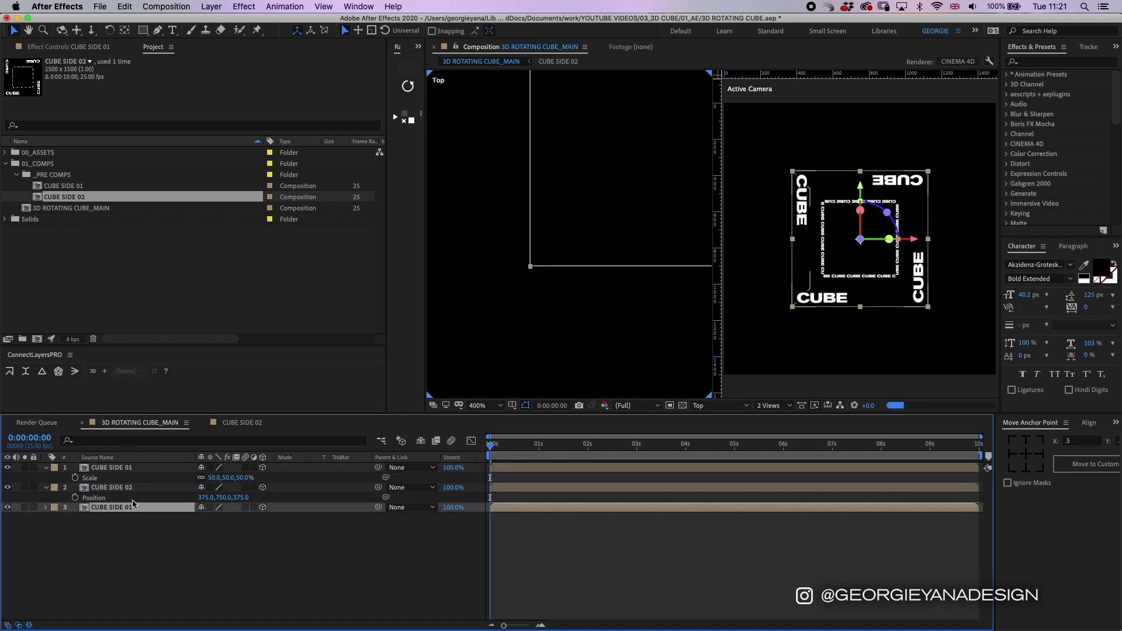
# Step: Set the Y Rotation of the duplicated CUBE SIDE 01 to 180°
pyautogui.press('r')
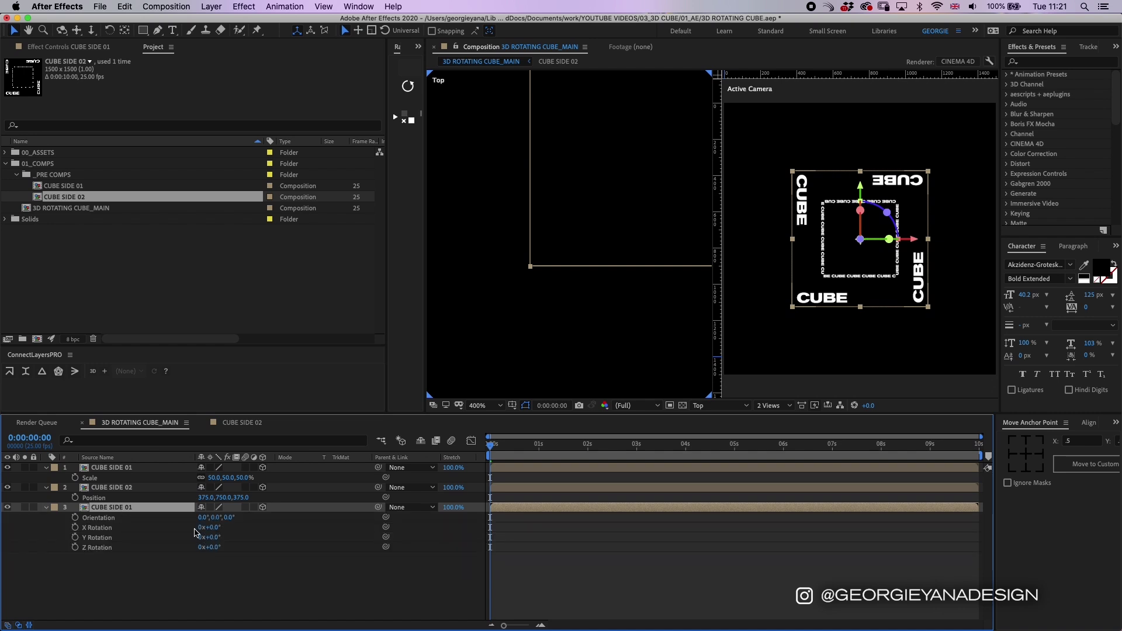
pyautogui.moveTo(210, 537); pyautogui.dragTo(248, 533)
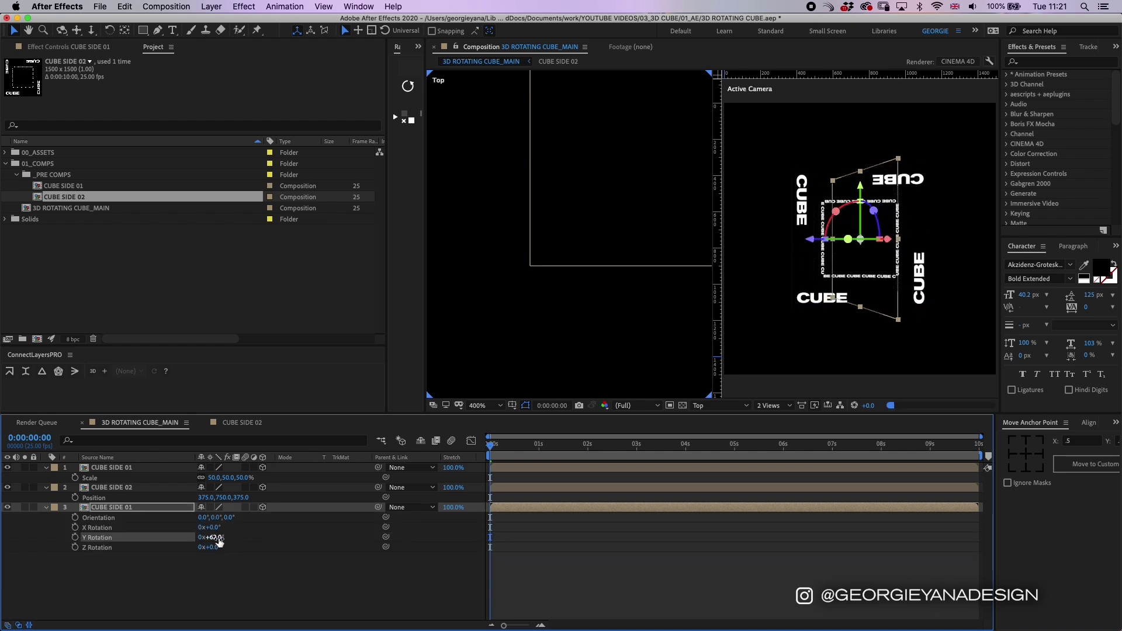
pyautogui.click(217, 538)
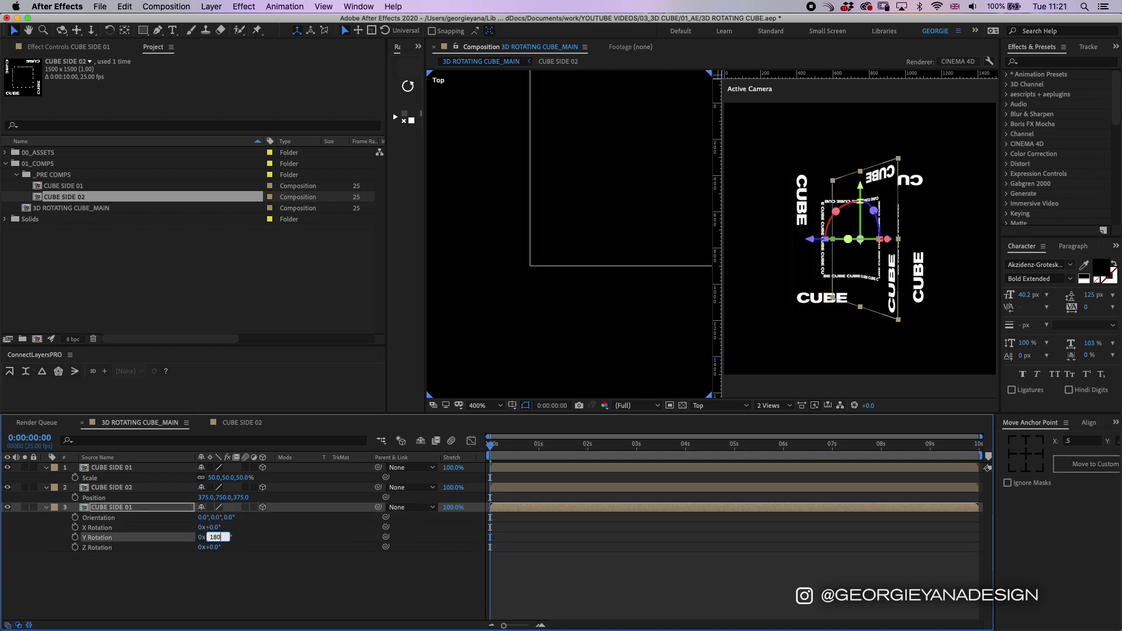
pyautogui.write('180')
pyautogui.press('Return')
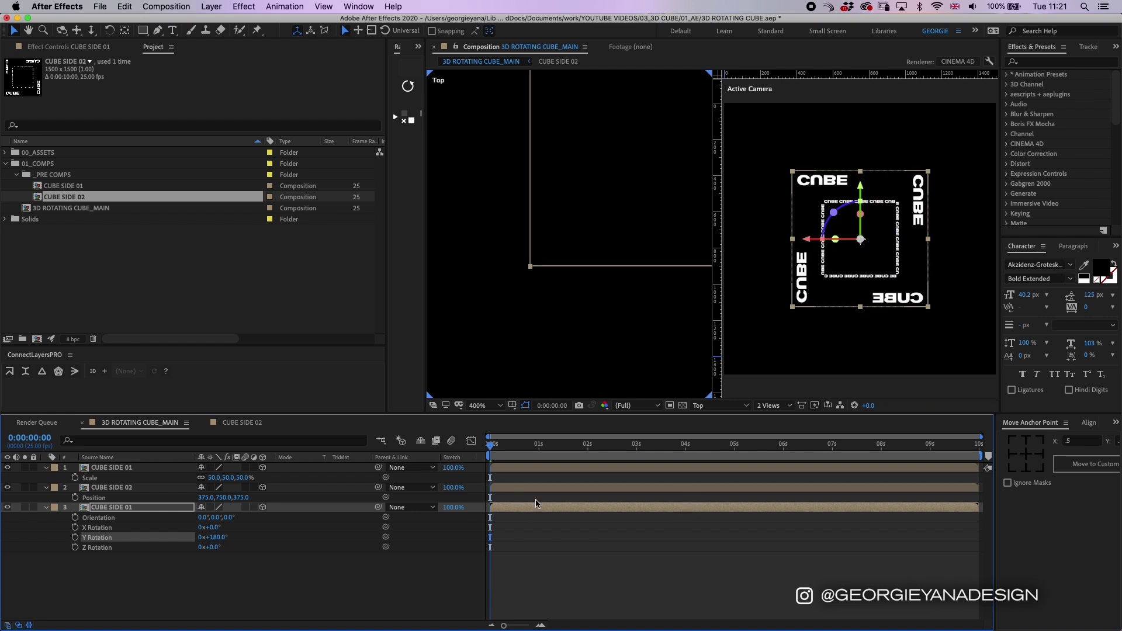
# Step: Move the duplicated CUBE SIDE 01 back in Top view to the far end of CUBE SIDE 02
pyautogui.press('h')
pyautogui.moveTo(600, 196); pyautogui.dragTo(498, 262)
pyautogui.moveTo(591, 263); pyautogui.dragTo(588, 300)
pyautogui.press(',')
pyautogui.press(',')
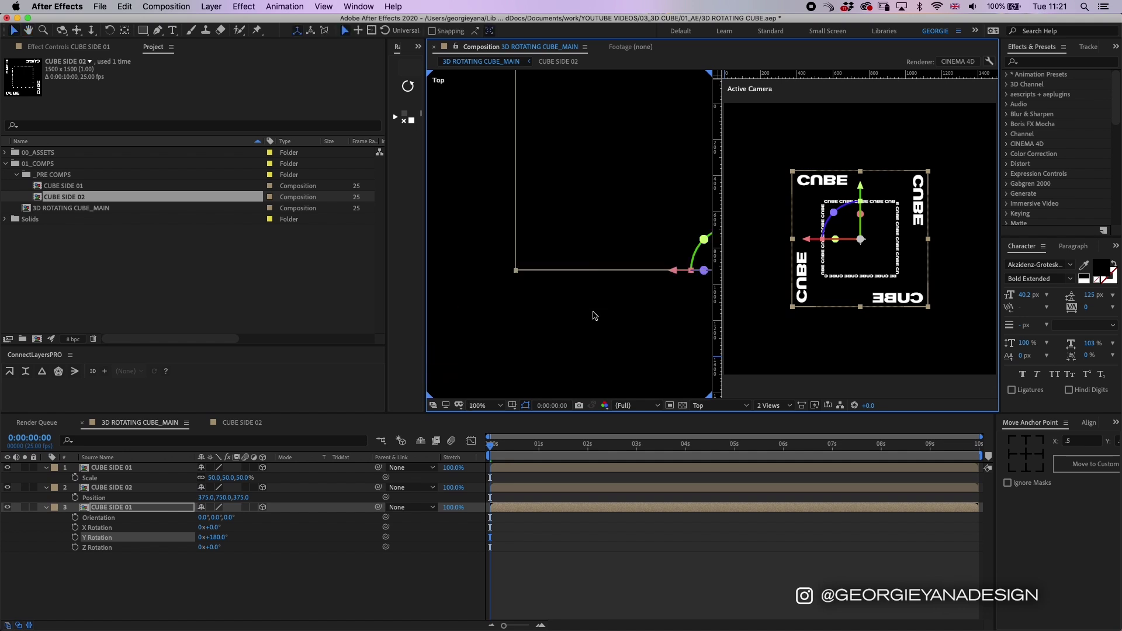
pyautogui.moveTo(632, 207); pyautogui.dragTo(474, 271)
pyautogui.moveTo(576, 275); pyautogui.dragTo(548, 104)
pyautogui.press('h')
pyautogui.moveTo(531, 218); pyautogui.dragTo(618, 361)
pyautogui.moveTo(663, 259); pyautogui.dragTo(663, 64)
pyautogui.press('space')
pyautogui.moveTo(535, 170); pyautogui.dragTo(539, 346)
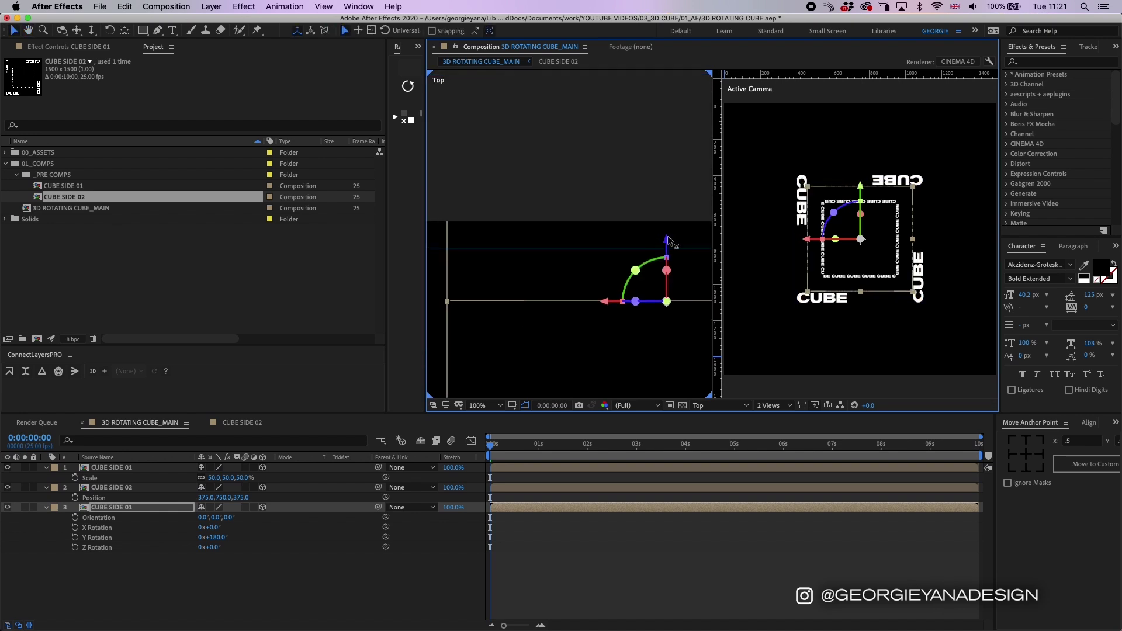
pyautogui.moveTo(666, 240); pyautogui.dragTo(668, 165)
pyautogui.click(140, 488)
pyautogui.click(135, 507)
# Step: Set the Z position of the rear CUBE SIDE 01 to 750 so it aligns with the far end of CUBE SIDE 02
pyautogui.scroll(2, 435, 271)
pyautogui.press('space')
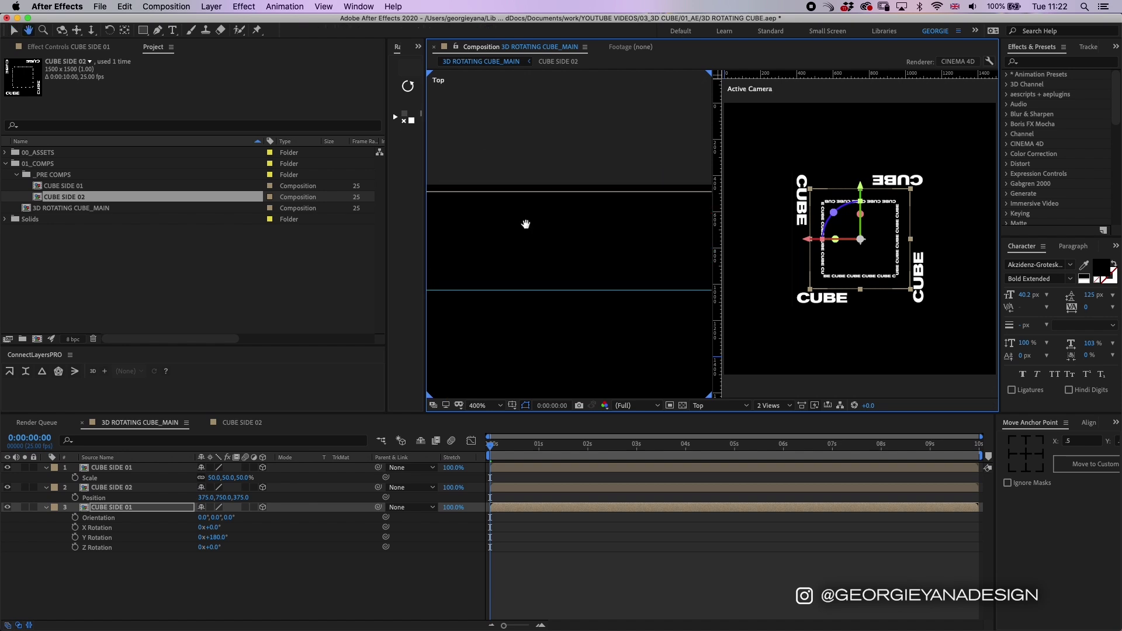
pyautogui.moveTo(486, 244); pyautogui.dragTo(705, 245)
pyautogui.rightClick(584, 241)
pyautogui.press('Escape')
pyautogui.press('v')
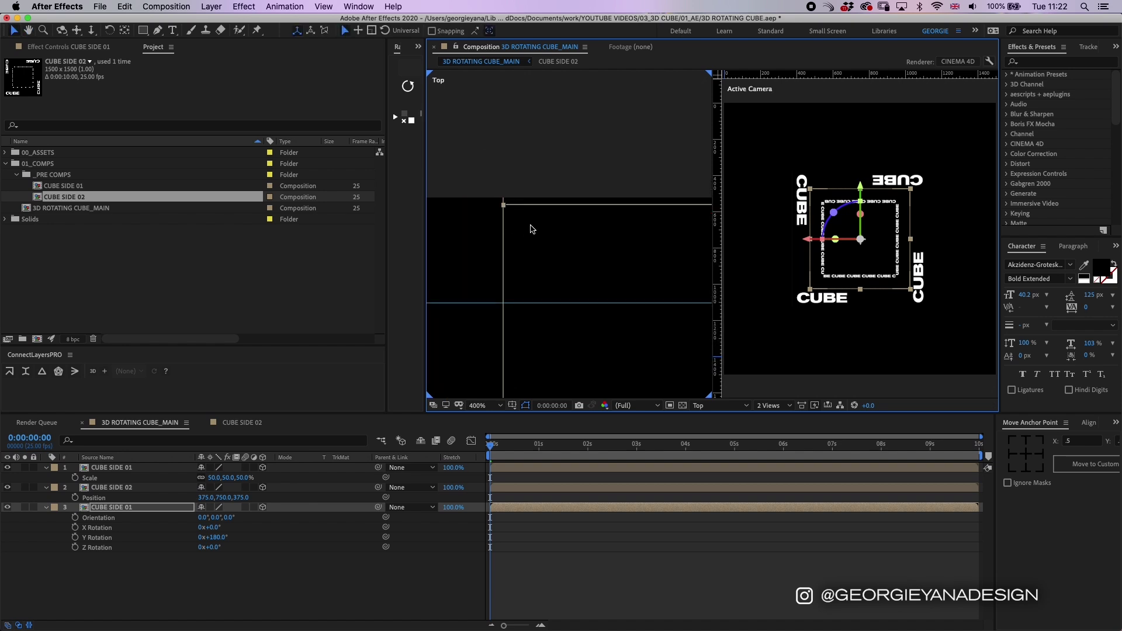
pyautogui.scroll(2, 529, 227)
pyautogui.press('space')
pyautogui.moveTo(531, 155); pyautogui.dragTo(701, 263)
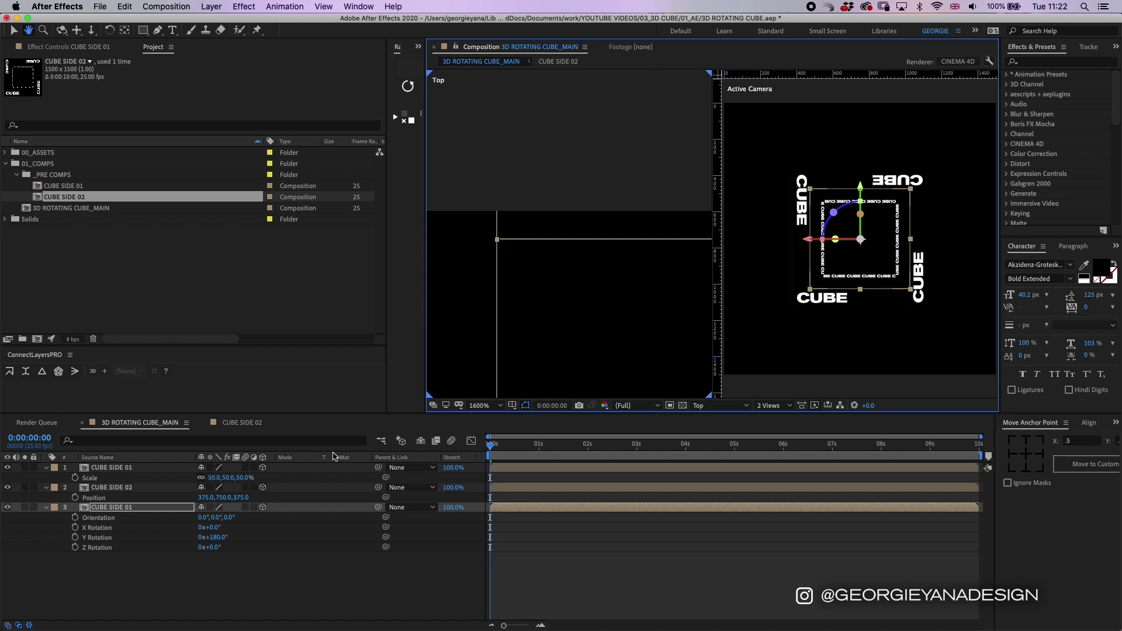
pyautogui.click(143, 512)
pyautogui.press('p')
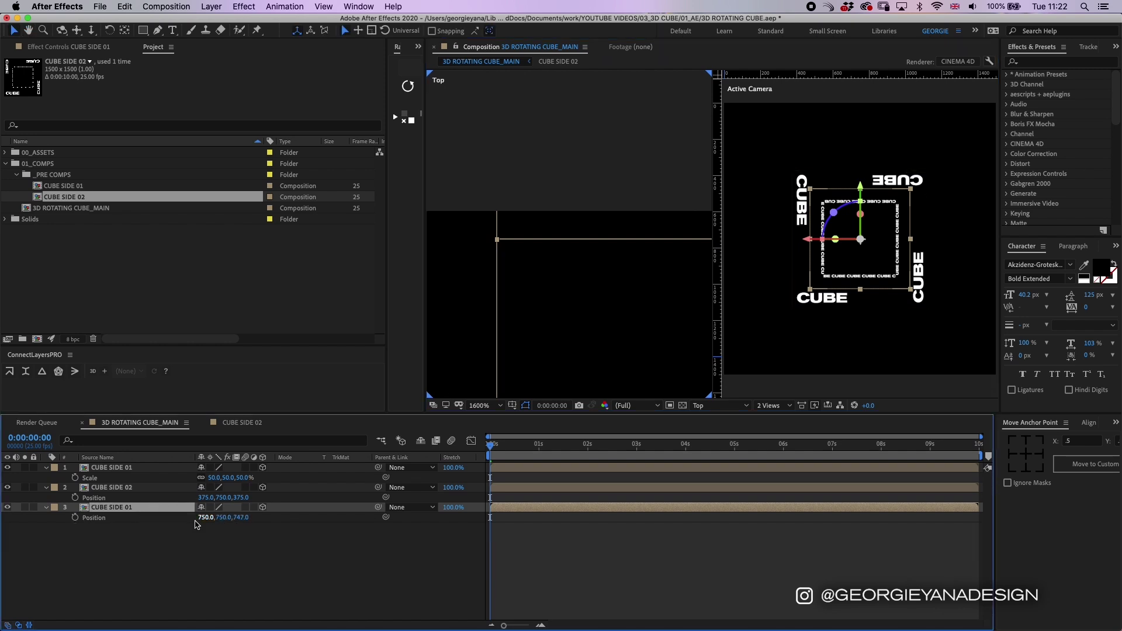
pyautogui.moveTo(243, 517); pyautogui.dragTo(244, 518)
pyautogui.click(245, 518)
pyautogui.write('750')
pyautogui.press('Return')
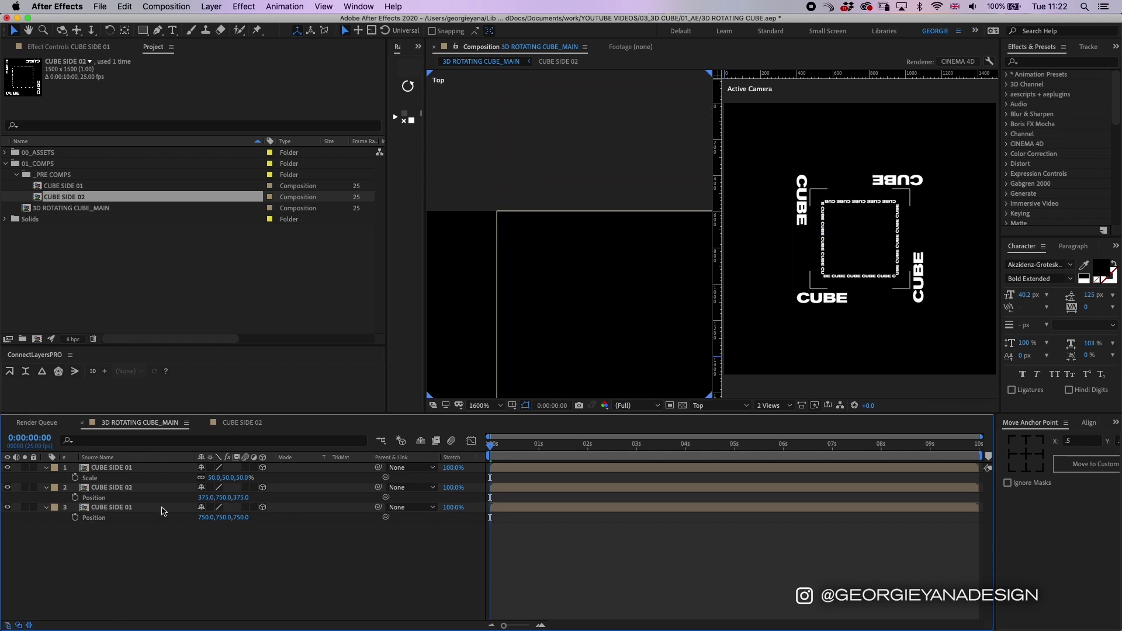
# Step: Duplicate CUBE SIDE 02 and place the copy at the bottom of the layer stack
pyautogui.press('h')
pyautogui.moveTo(681, 368); pyautogui.dragTo(563, 277)
pyautogui.press('v')
pyautogui.click(540, 487)
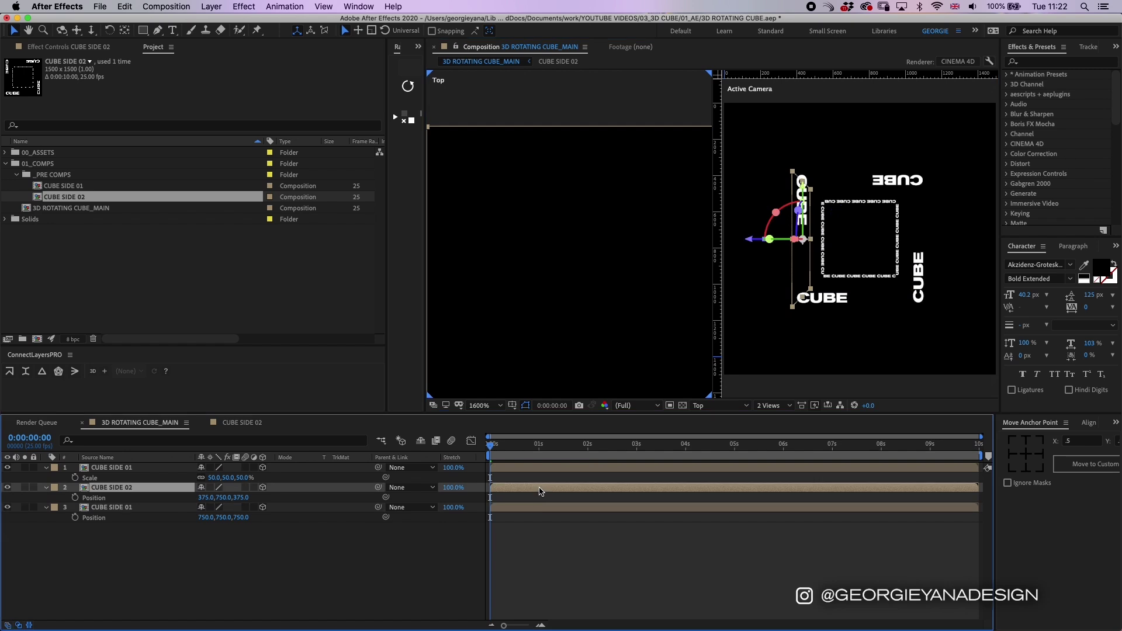
pyautogui.press('super+d')
pyautogui.moveTo(138, 487); pyautogui.dragTo(139, 550)
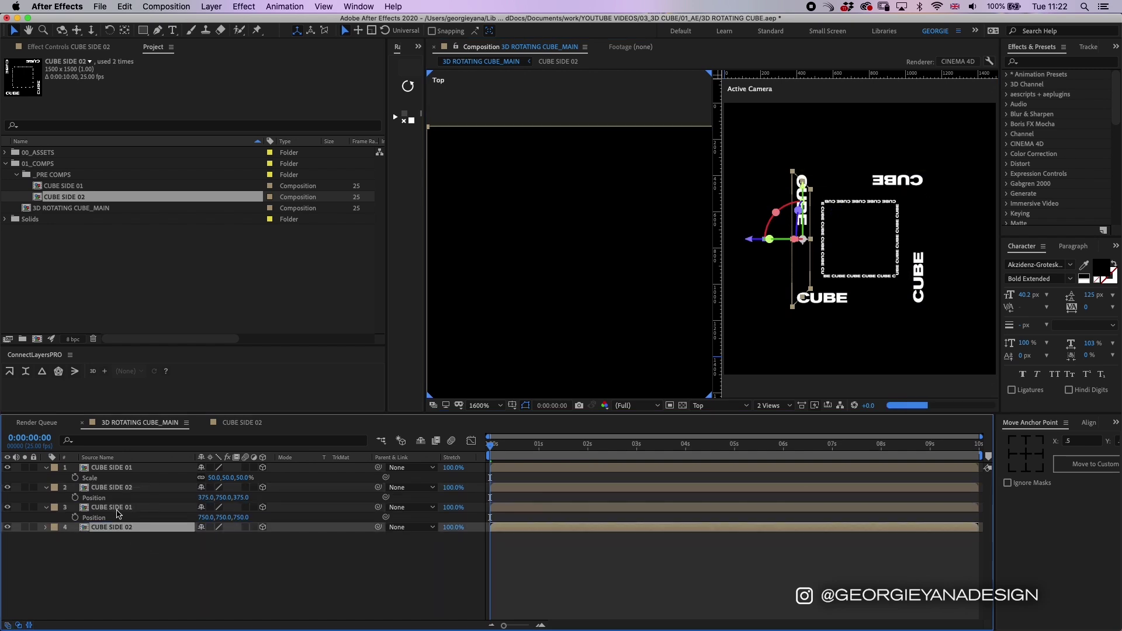
# Step: Set the Y Rotation of the duplicated CUBE SIDE 02 to 270°
pyautogui.press(',')
pyautogui.moveTo(594, 321); pyautogui.dragTo(608, 243)
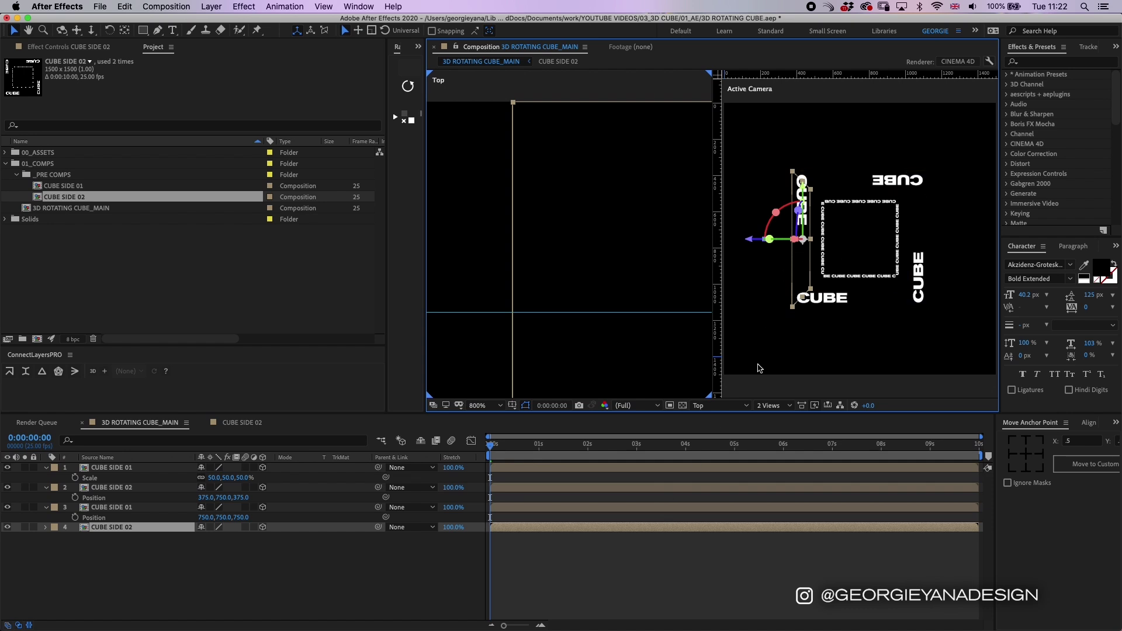
pyautogui.click(522, 531)
pyautogui.press('r')
pyautogui.moveTo(216, 557); pyautogui.dragTo(242, 568)
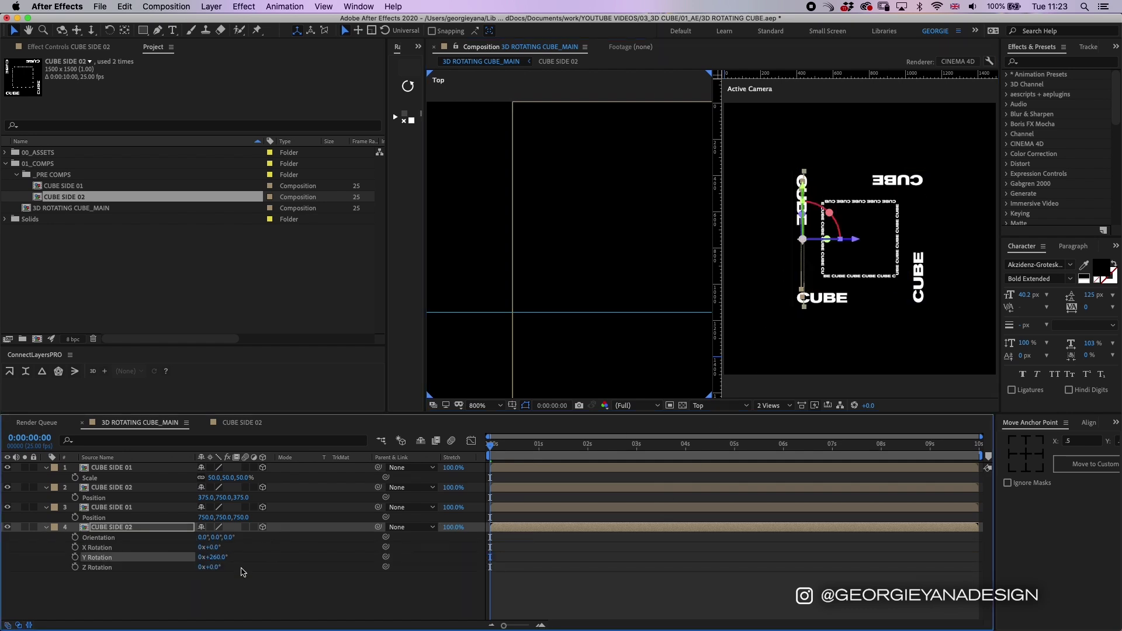
pyautogui.click(217, 557)
pyautogui.write('270')
pyautogui.press('Return')
# Step: Move the duplicated CUBE SIDE 02 across to the cube's right edge, setting its X position to 1124.9
pyautogui.moveTo(854, 239); pyautogui.dragTo(970, 237)
pyautogui.moveTo(608, 386); pyautogui.dragTo(579, 289)
pyautogui.moveTo(704, 195); pyautogui.dragTo(559, 369)
pyautogui.click(175, 529)
pyautogui.press('p')
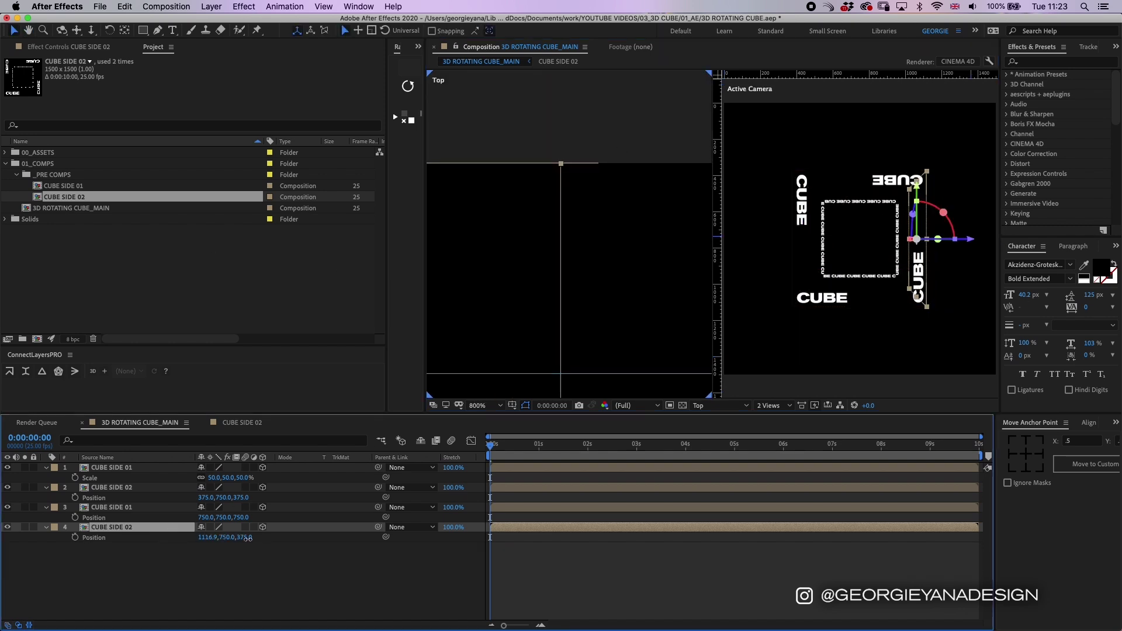
pyautogui.moveTo(202, 537); pyautogui.dragTo(209, 539)
pyautogui.click(137, 600)
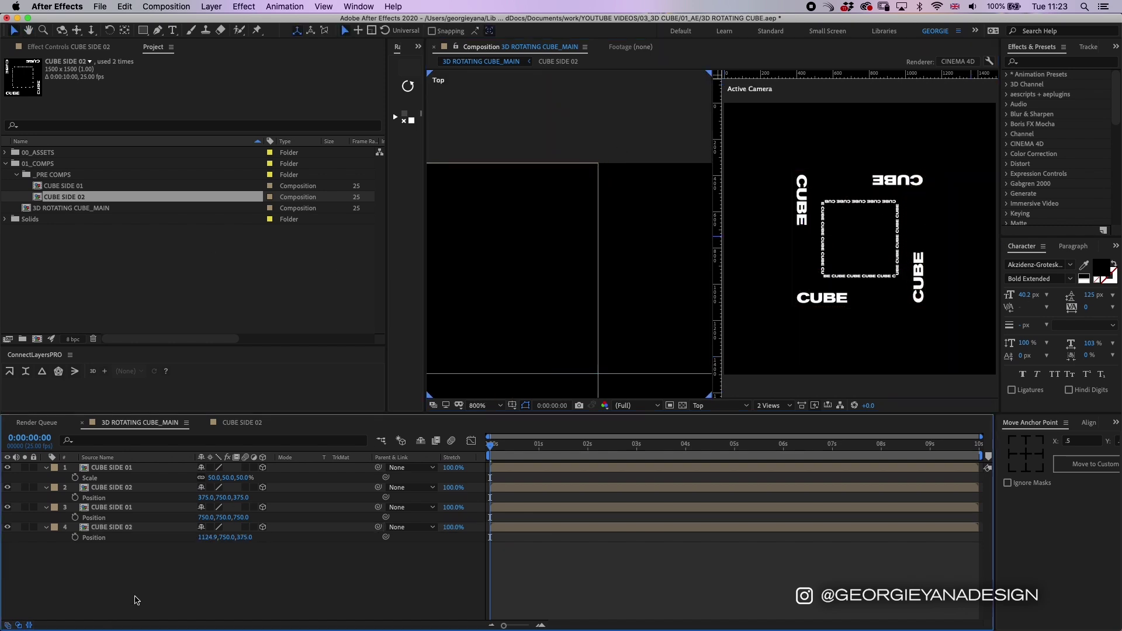
# Step: Duplicate the front CUBE SIDE 01 layer and set the copy's X Rotation to -90°
pyautogui.click(112, 469)
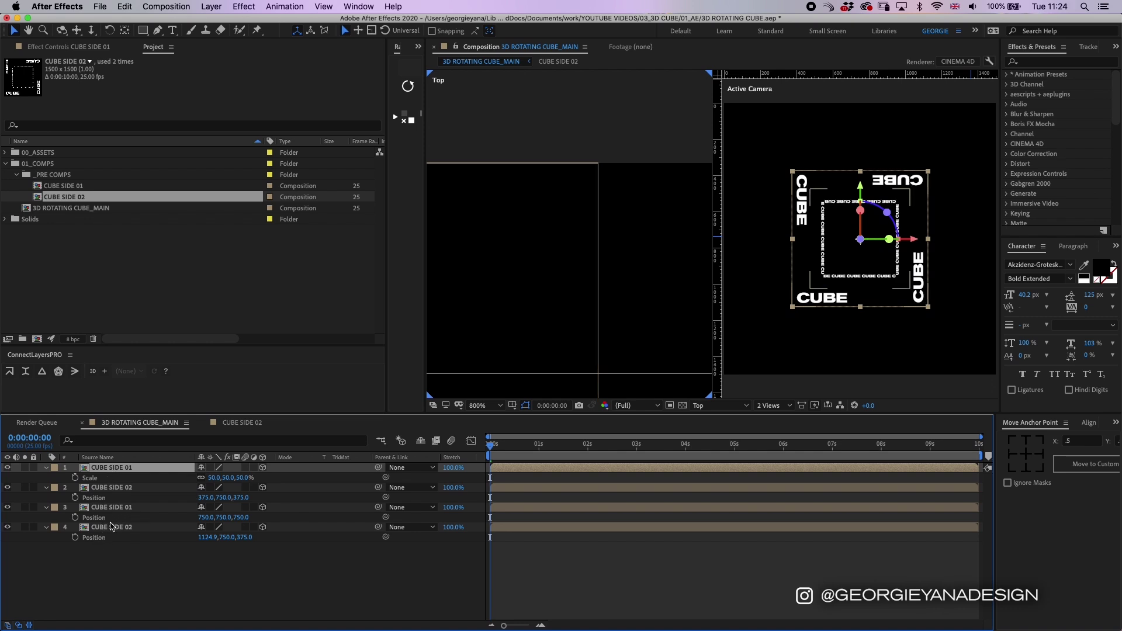
pyautogui.press('super+d')
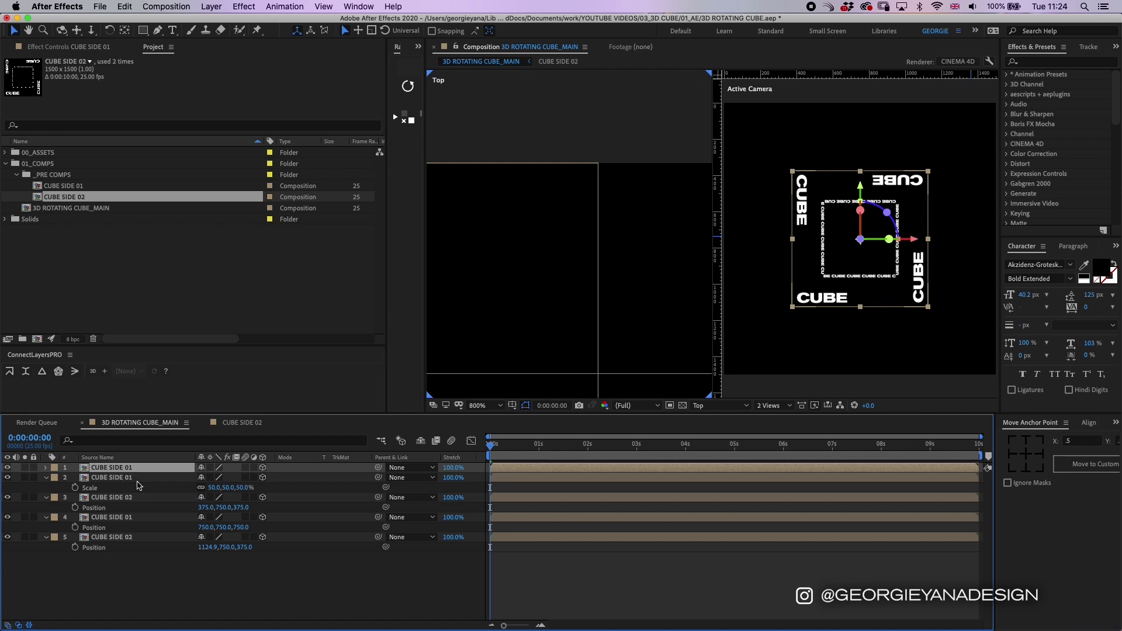
pyautogui.press('r')
pyautogui.moveTo(214, 488); pyautogui.dragTo(165, 488)
pyautogui.click(214, 488)
pyautogui.write('-90')
pyautogui.press('Return')
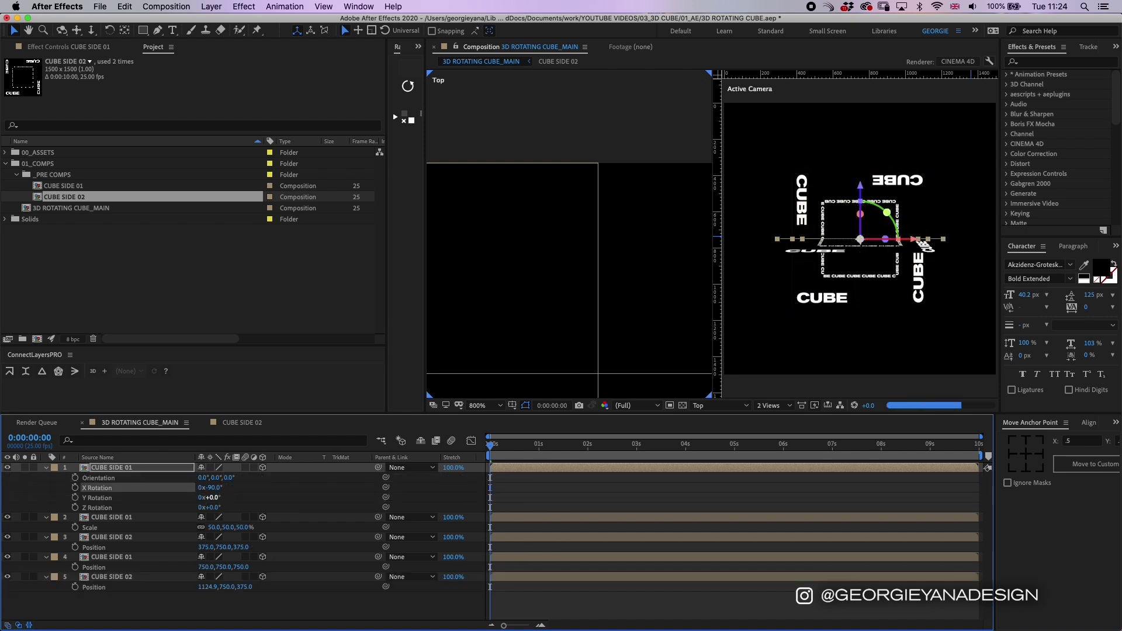
# Step: Raise the horizontally rotated CUBE SIDE 01 copy toward the cube's upper edge
pyautogui.click(646, 305)
pyautogui.scroll(-1, 643, 304)
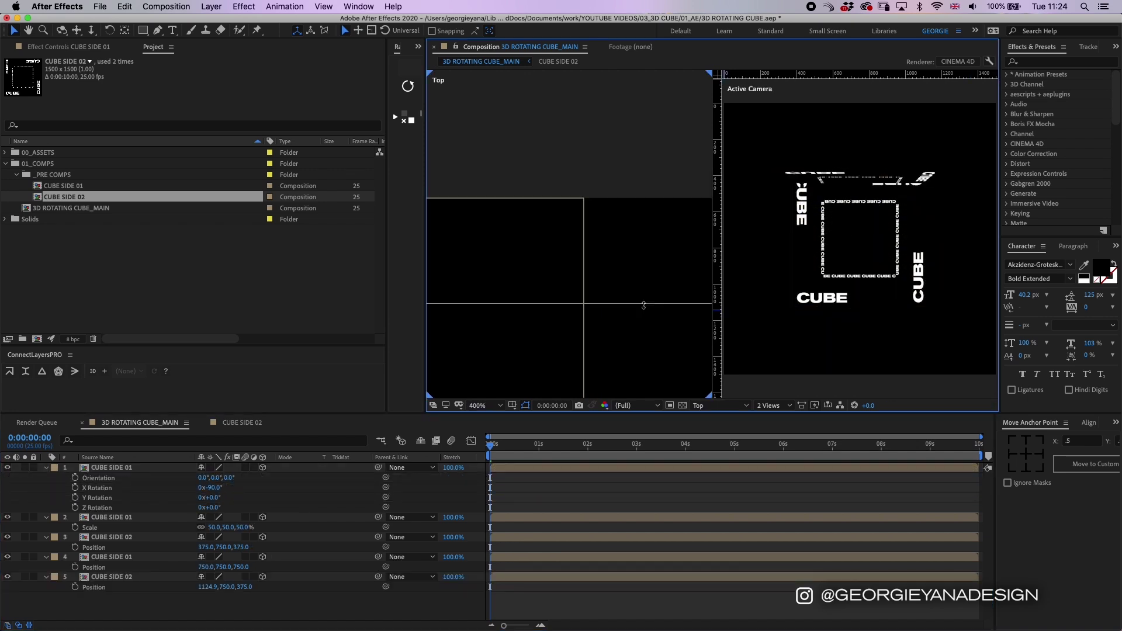
pyautogui.scroll(-1, 644, 304)
pyautogui.click(327, 354)
pyautogui.moveTo(546, 317); pyautogui.dragTo(746, 246)
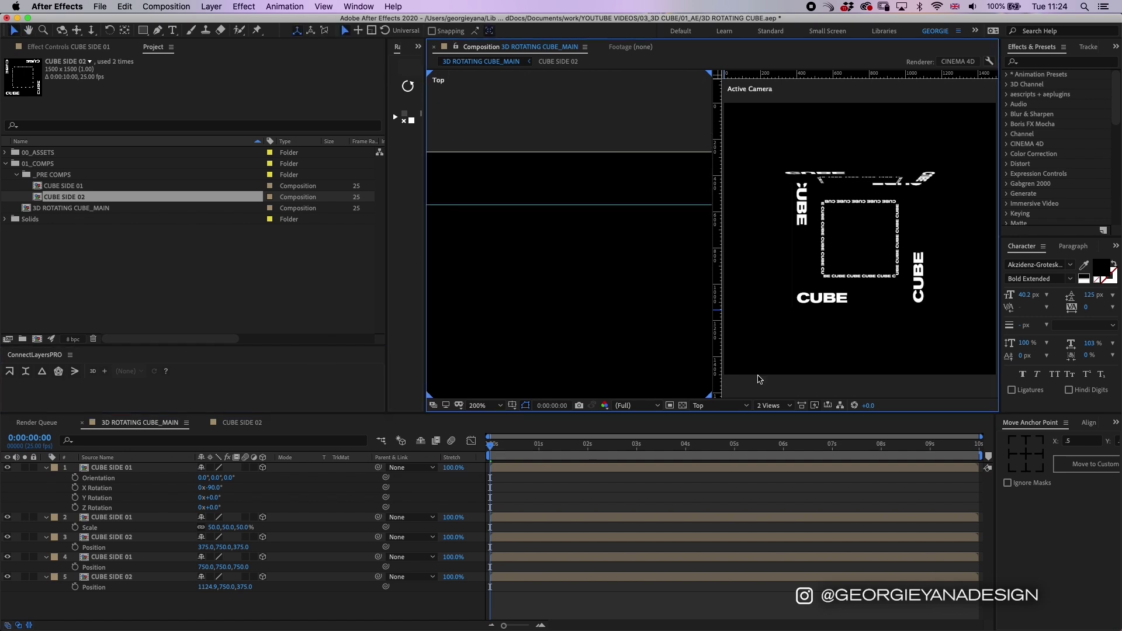
# Step: In the Left view, raise the horizontally rotated CUBE SIDE 01 copy until it meets the cube's upper edge
pyautogui.click(717, 406)
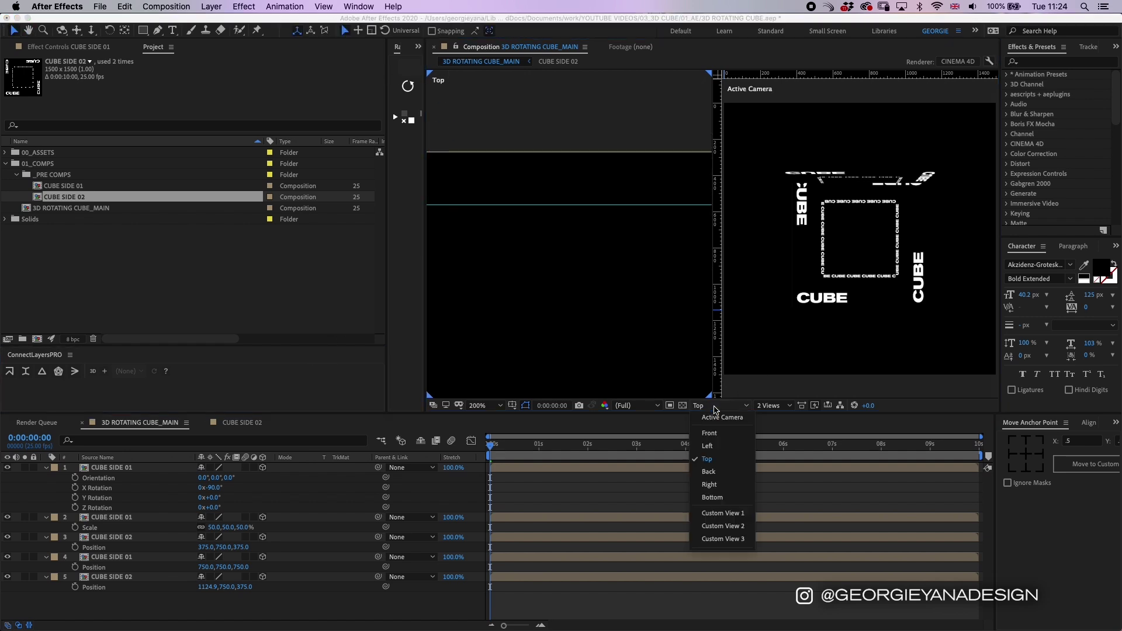
pyautogui.click(720, 449)
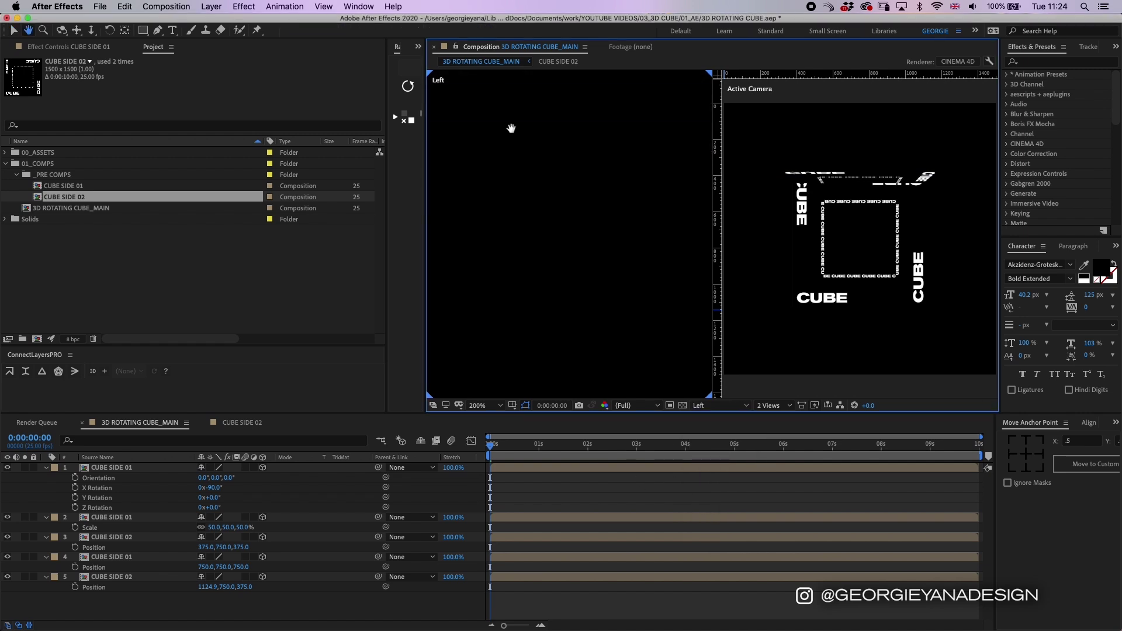
pyautogui.hotkey('shift', '/')
pyautogui.moveTo(694, 263); pyautogui.dragTo(724, 281)
pyautogui.click(622, 195)
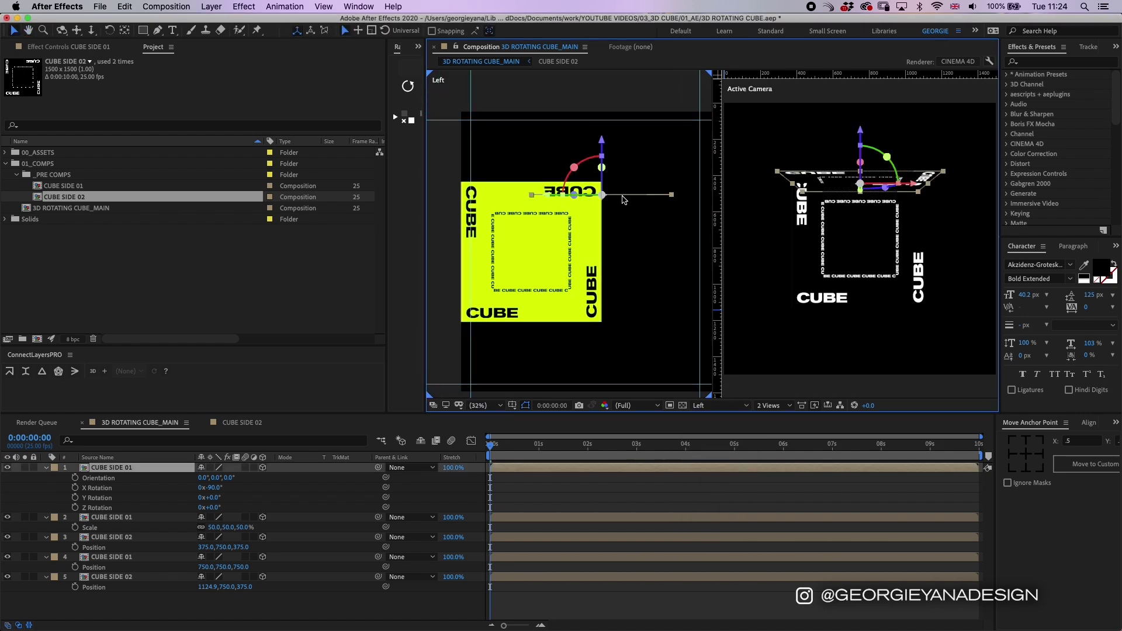
pyautogui.moveTo(602, 139); pyautogui.dragTo(602, 127)
pyautogui.moveTo(546, 185); pyautogui.dragTo(477, 181)
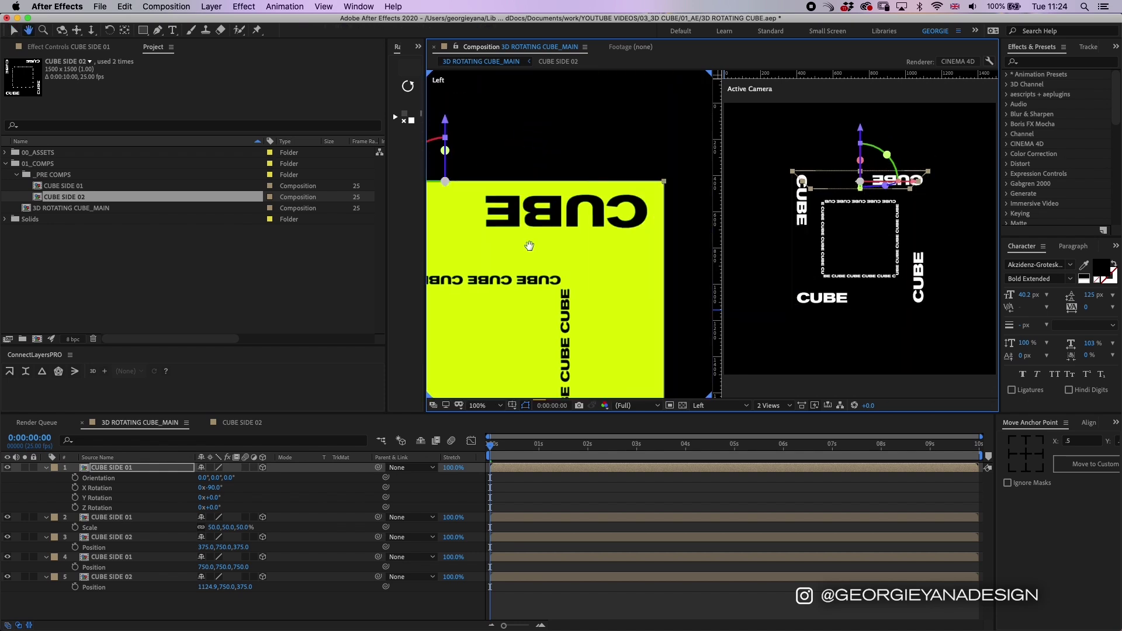
pyautogui.moveTo(529, 246); pyautogui.dragTo(578, 226)
# Step: Duplicate the right-hand CUBE SIDE 02 layer and set the copy's Y Rotation to 0° and X Rotation to 90°
pyautogui.click(138, 577)
pyautogui.press('super+d')
pyautogui.click(142, 586)
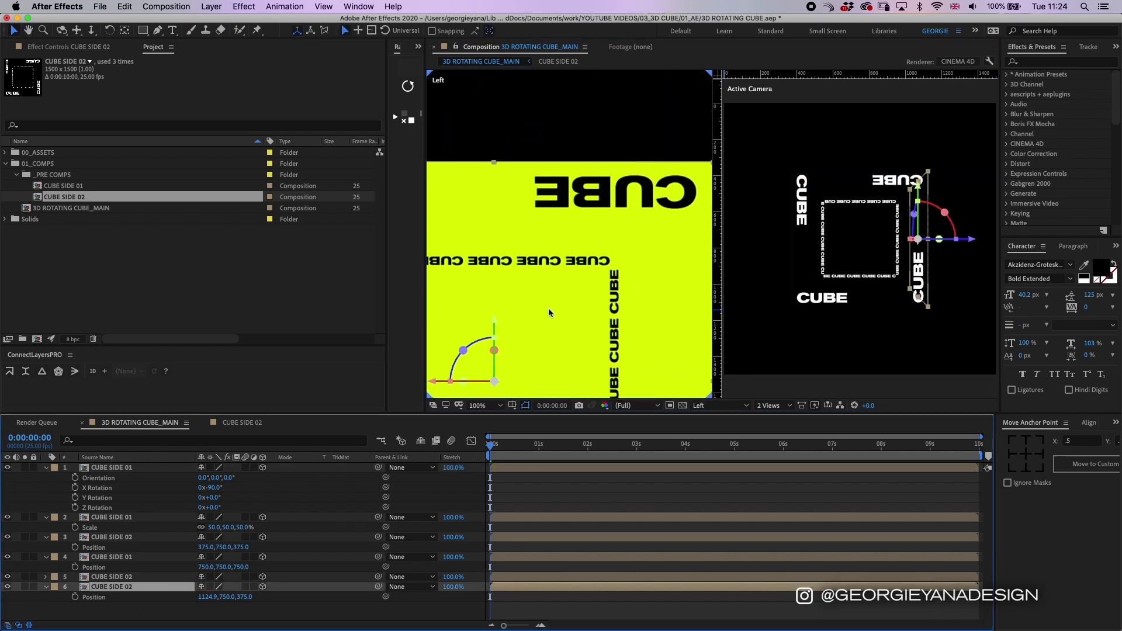
pyautogui.press('r')
pyautogui.scroll(-1, 192, 602)
pyautogui.click(214, 605)
pyautogui.write('0')
pyautogui.press('Return')
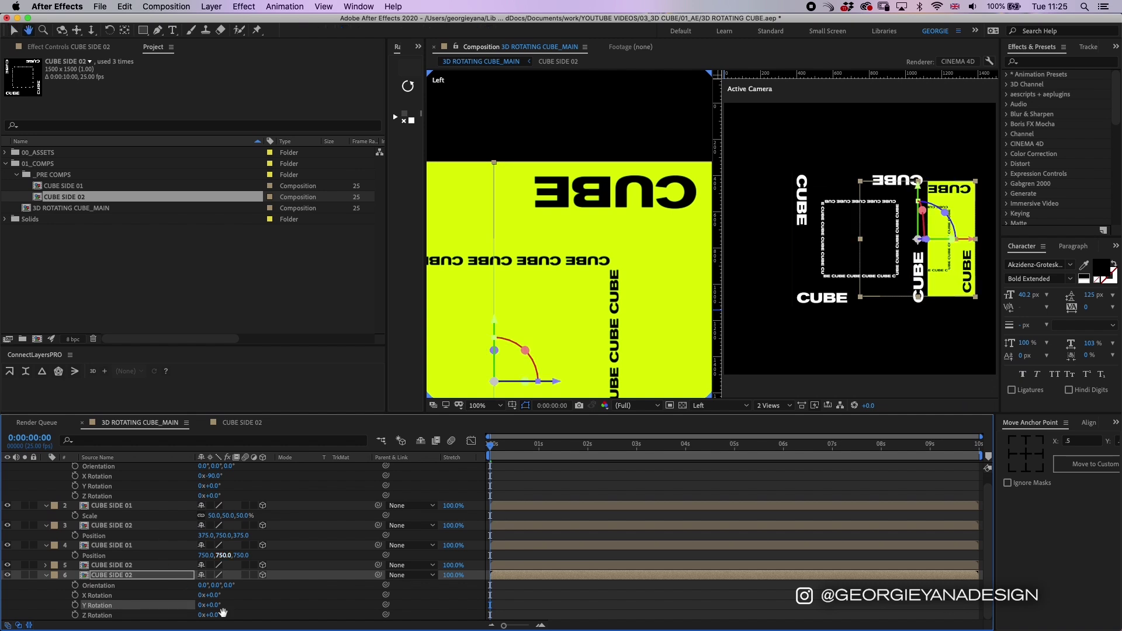
pyautogui.moveTo(212, 595); pyautogui.dragTo(263, 593)
# Step: Move the new CUBE SIDE 02 copy down and across to close the cube's underside, at about X 750.7, Y 1124.2
pyautogui.moveTo(917, 294); pyautogui.dragTo(931, 360)
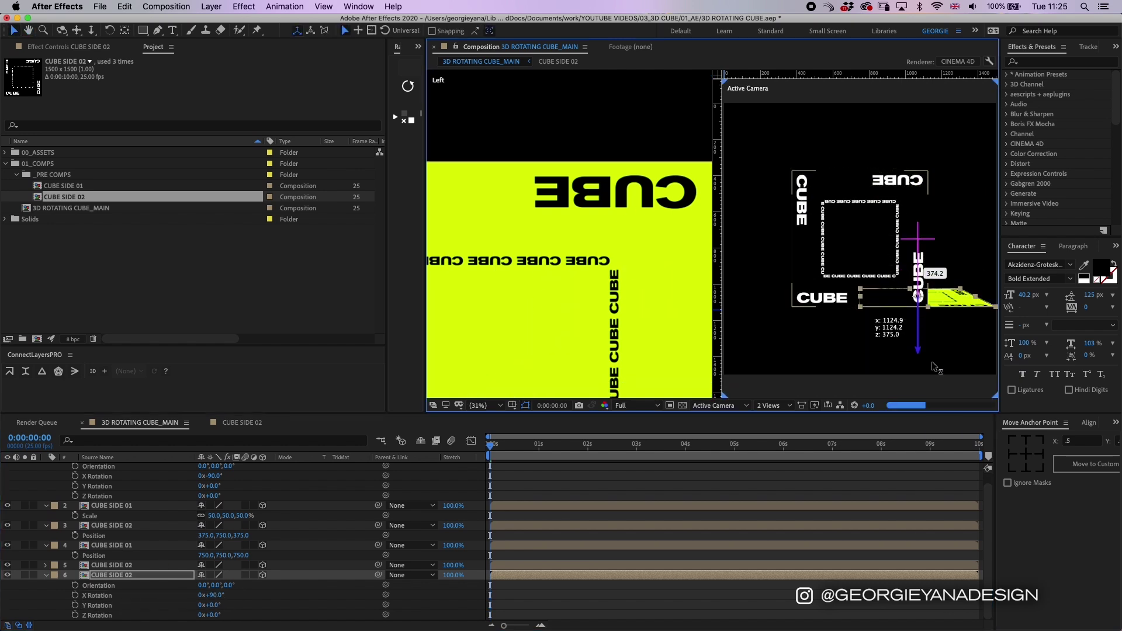
pyautogui.moveTo(930, 360); pyautogui.dragTo(931, 361)
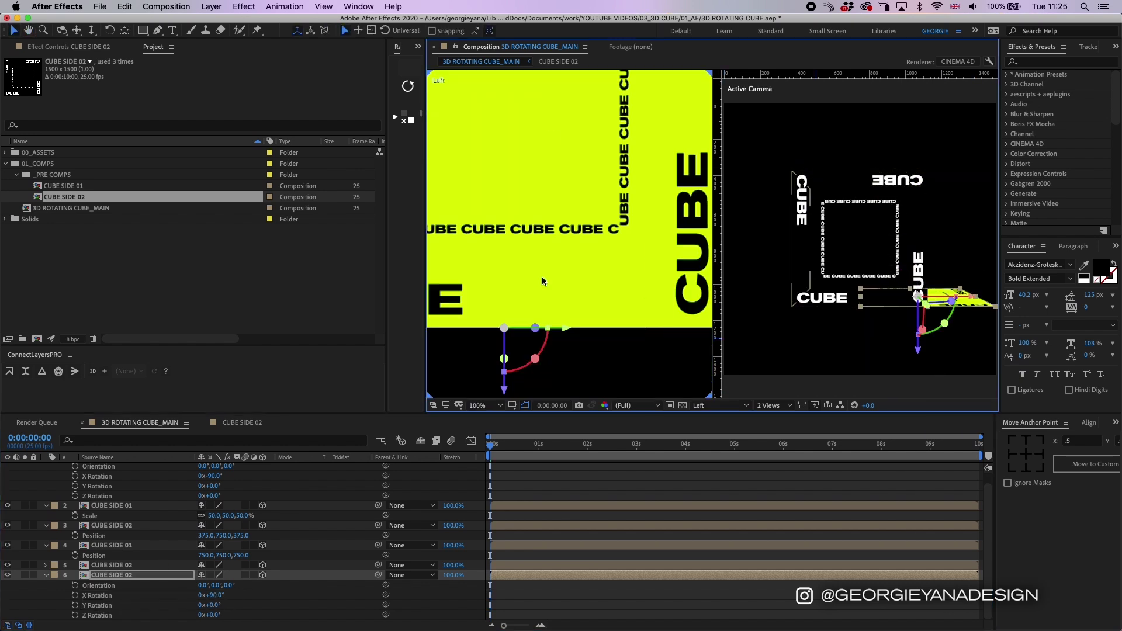
pyautogui.moveTo(619, 349); pyautogui.dragTo(603, 304)
pyautogui.moveTo(972, 296); pyautogui.dragTo(915, 297)
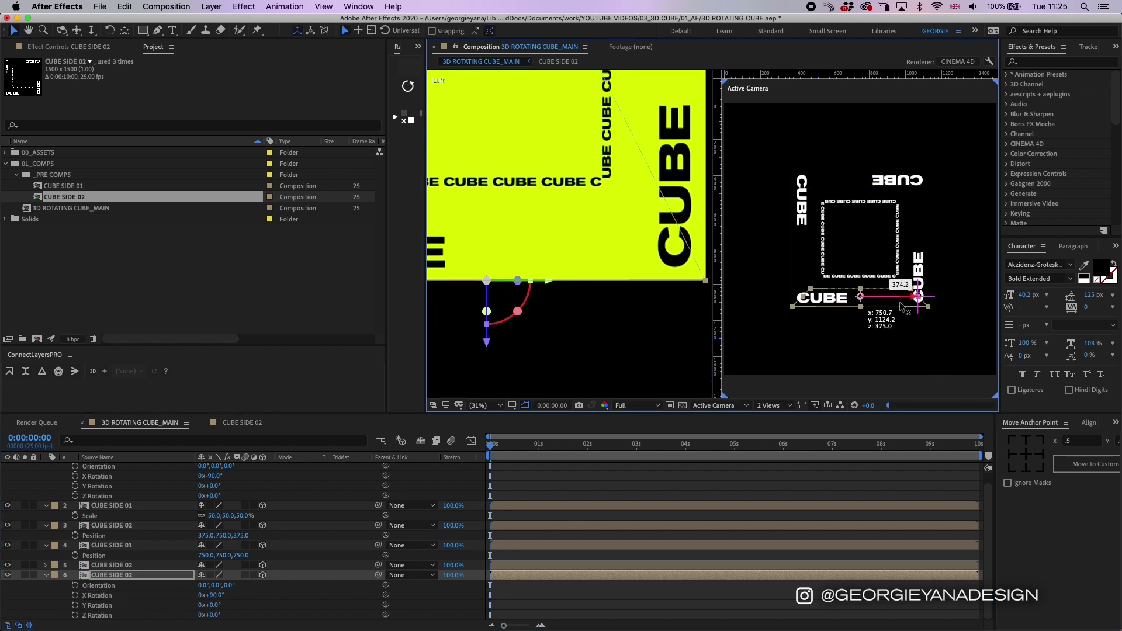
pyautogui.click(526, 533)
pyautogui.press('super+slash')
pyautogui.press('super+z')
pyautogui.click(581, 370)
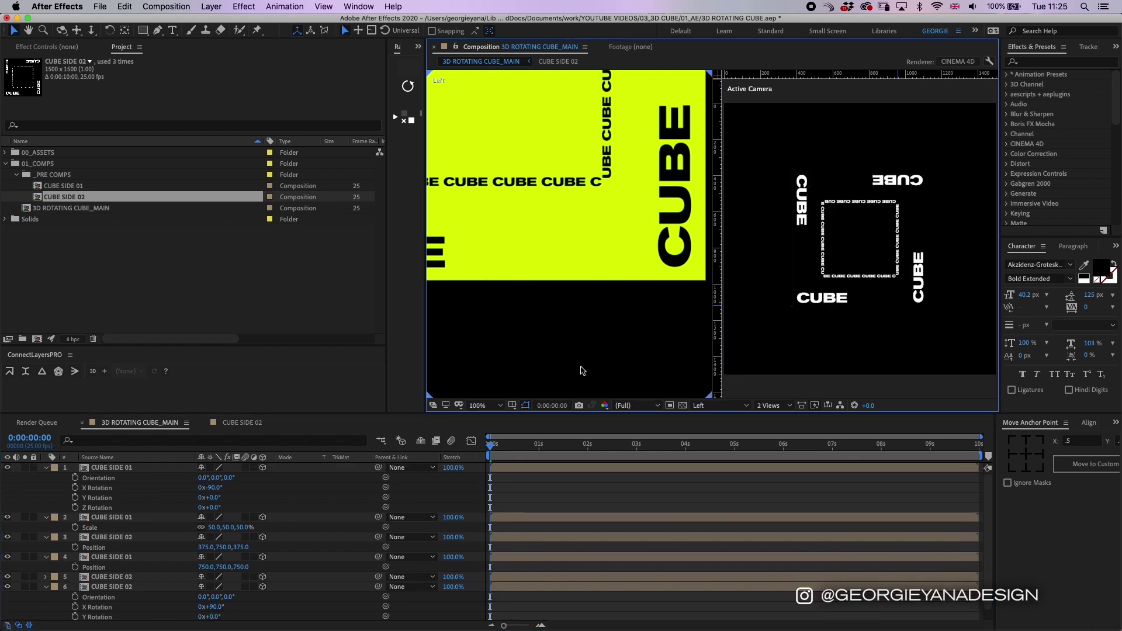
# Step: Return to a single Active Camera view and collapse the properties of all six cube side layers
pyautogui.hotkey('shift', '/')
pyautogui.click(787, 407)
pyautogui.click(782, 418)
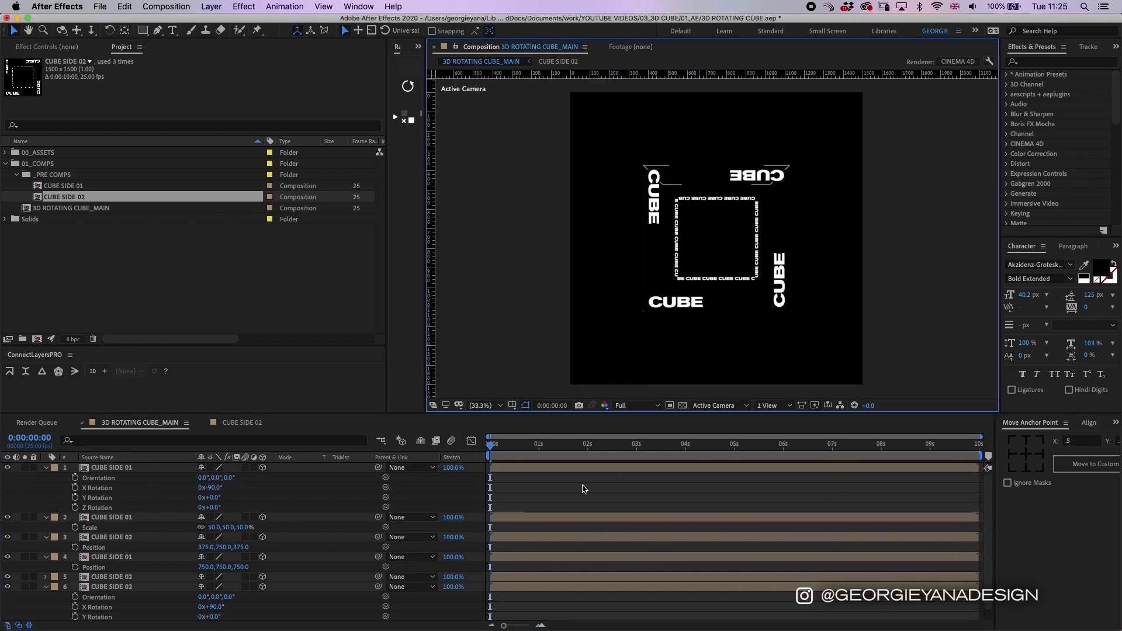
pyautogui.click(520, 469)
pyautogui.press('u')
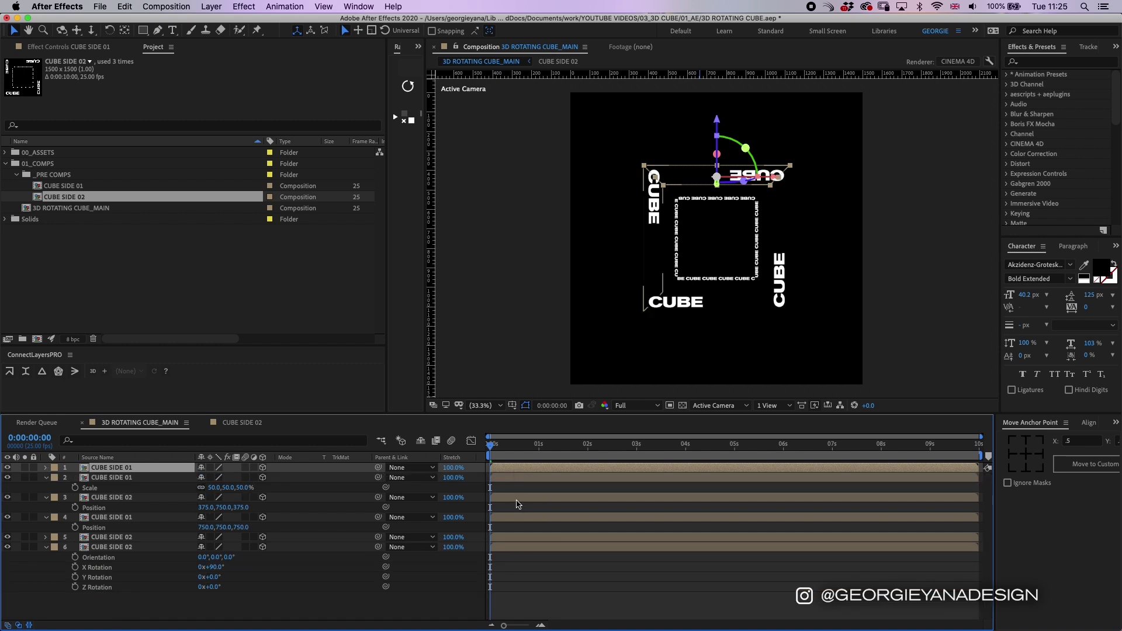
pyautogui.click(528, 579)
pyautogui.press('u')
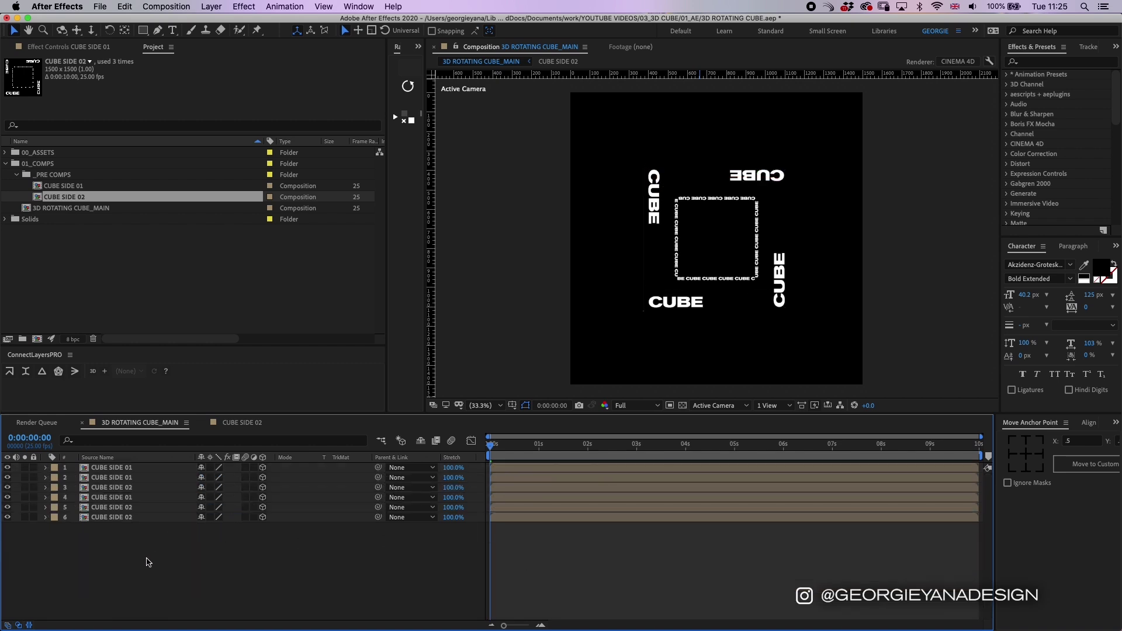
# Step: Add a null object to the main composition and make it a 3D layer
pyautogui.rightClick(98, 550)
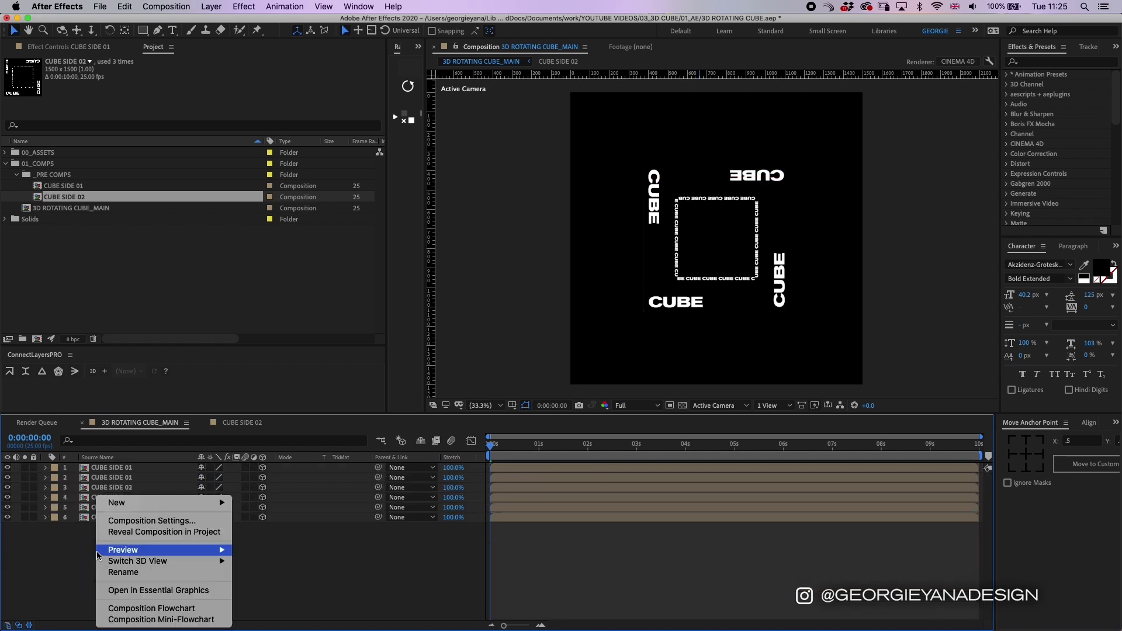
pyautogui.moveTo(141, 503)
pyautogui.click(274, 566)
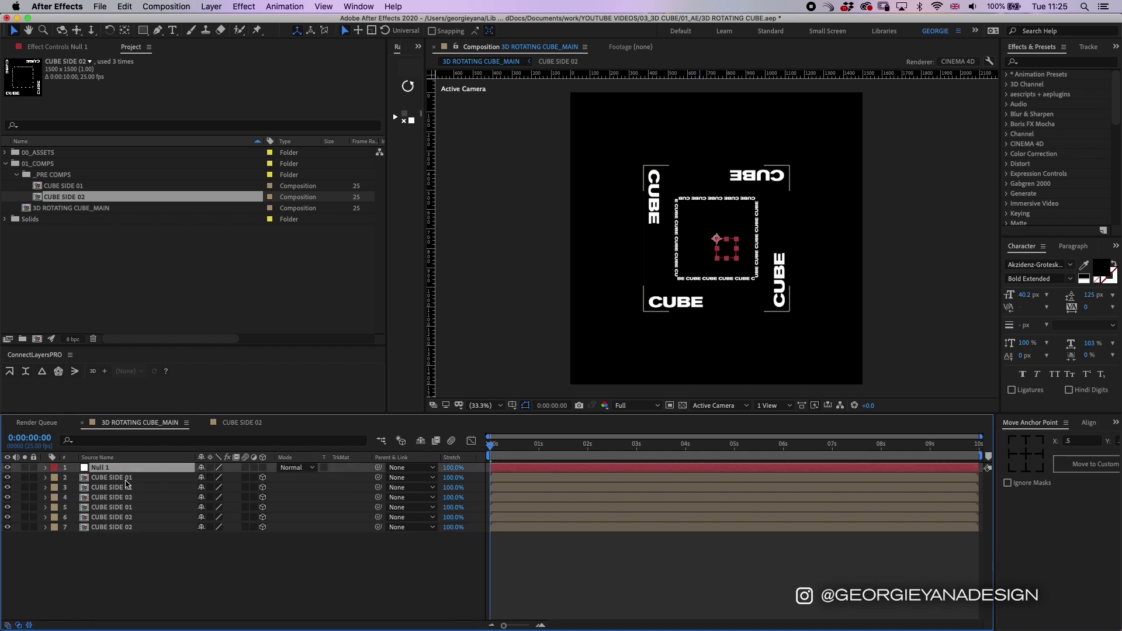
pyautogui.click(263, 467)
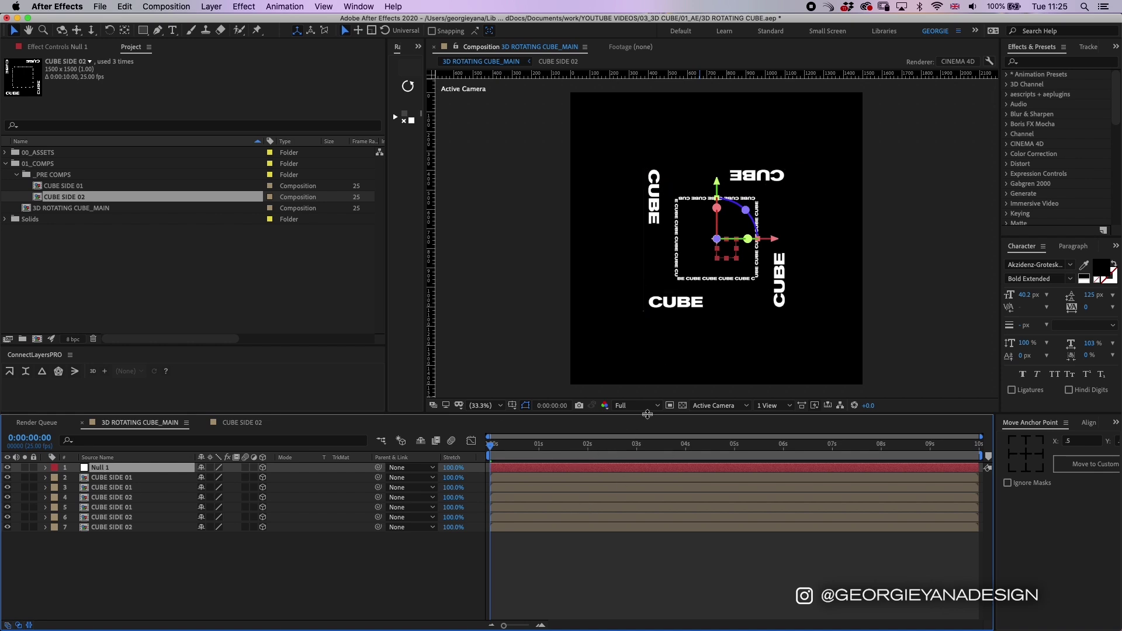
# Step: Show two horizontal views and move the null along its Z axis to the cube's centre in the Left view
pyautogui.click(785, 406)
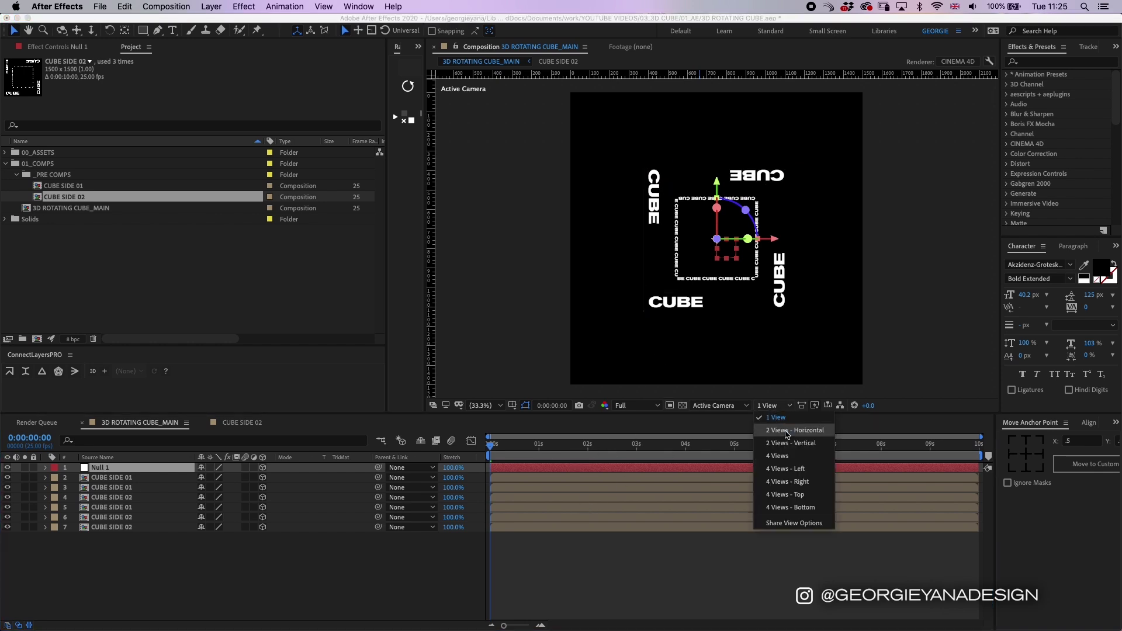
pyautogui.click(789, 430)
pyautogui.click(642, 407)
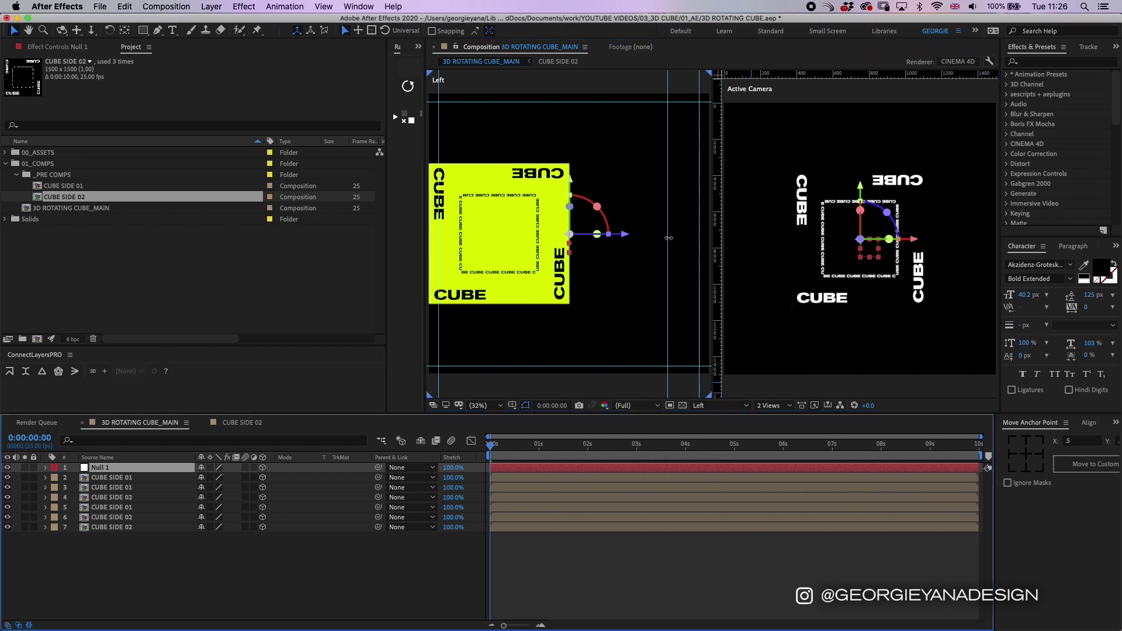
pyautogui.moveTo(628, 237); pyautogui.dragTo(556, 246)
pyautogui.rightClick(621, 235)
pyautogui.click(565, 315)
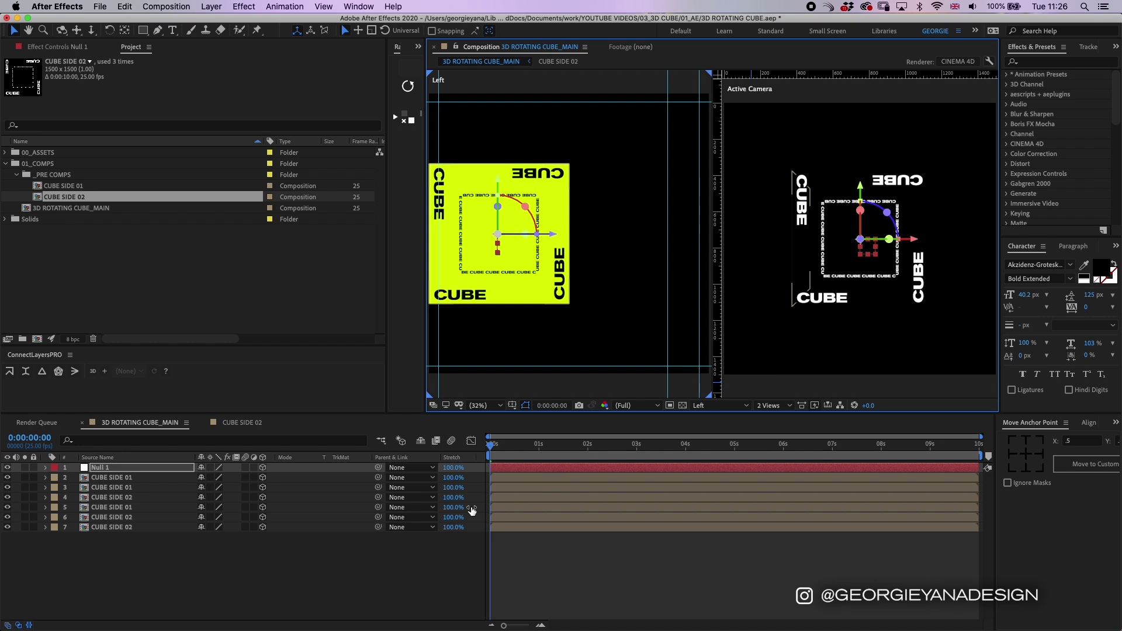
# Step: Fine-tune the null's depth so its anchor lines up with the centre of the left CUBE SIDE 02 layer
pyautogui.click(137, 500)
pyautogui.rightClick(137, 500)
pyautogui.click(134, 500)
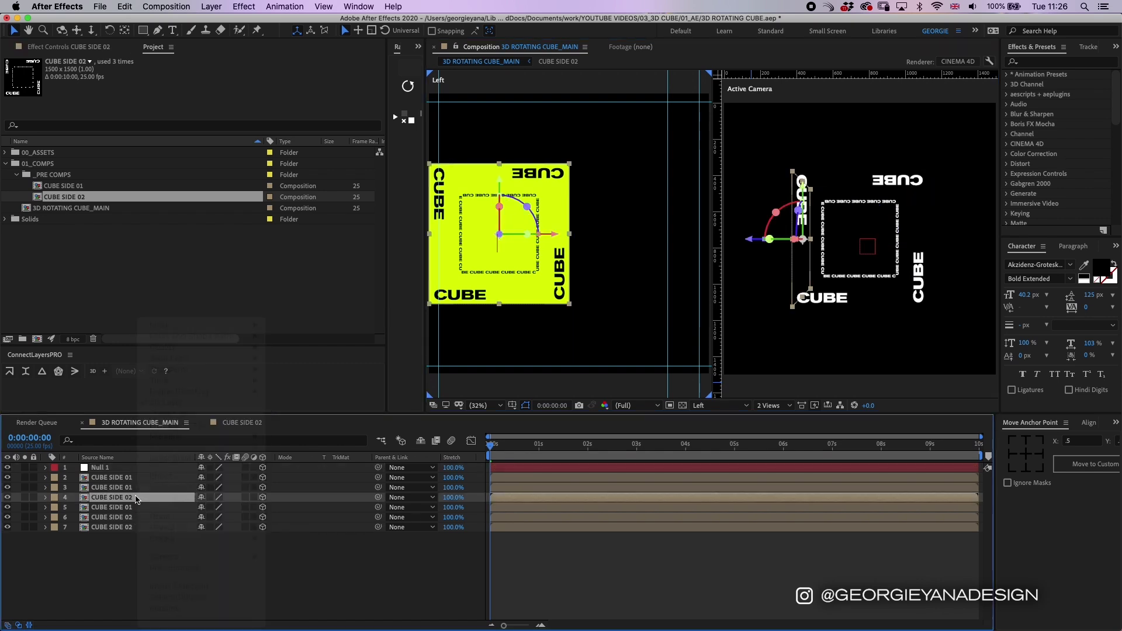
pyautogui.click(120, 467)
pyautogui.scroll(5, 549, 246)
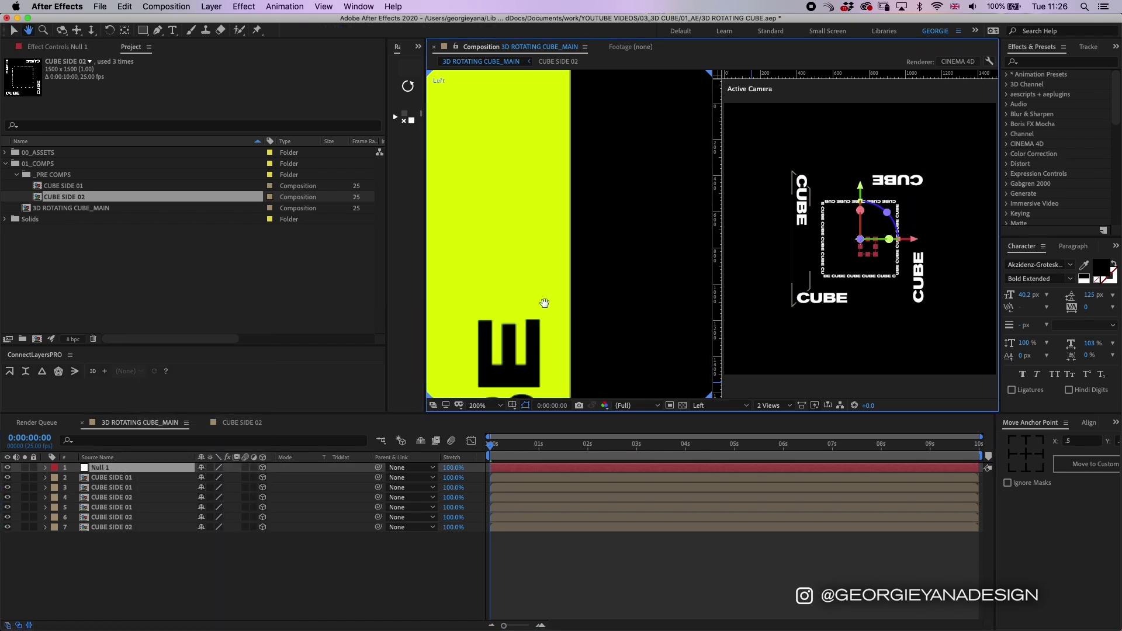
pyautogui.click(126, 498)
pyautogui.click(125, 469)
pyautogui.moveTo(653, 217); pyautogui.dragTo(652, 216)
pyautogui.click(119, 488)
pyautogui.click(120, 497)
pyautogui.click(121, 467)
pyautogui.click(130, 498)
pyautogui.click(120, 457)
pyautogui.click(120, 467)
pyautogui.click(131, 499)
pyautogui.click(116, 468)
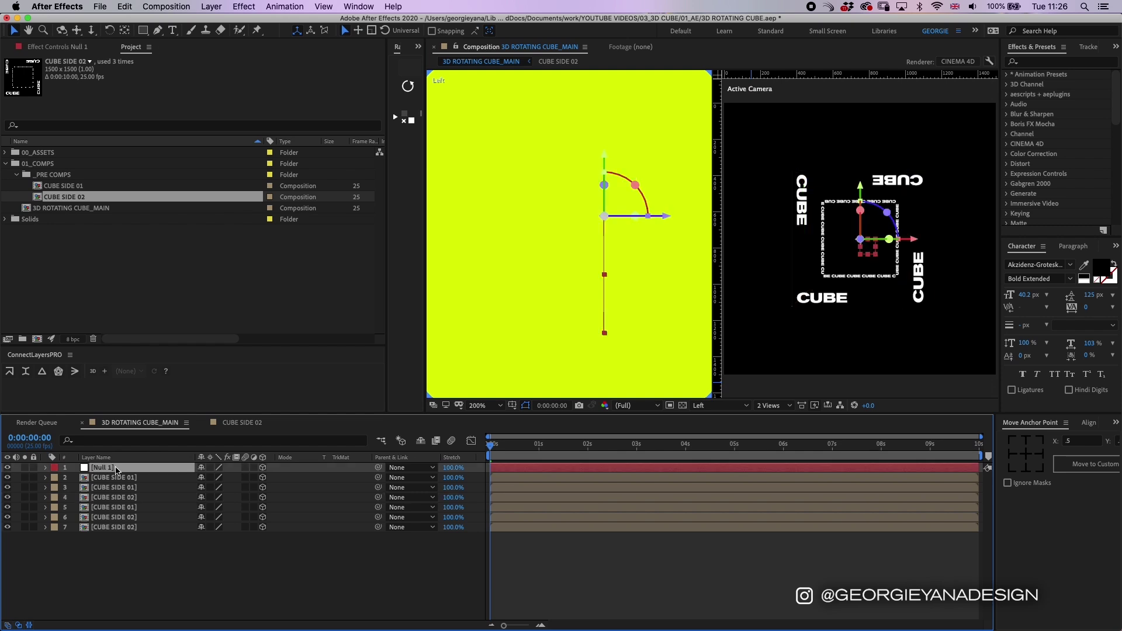
pyautogui.hotkey('shift', '/')
pyautogui.click(893, 388)
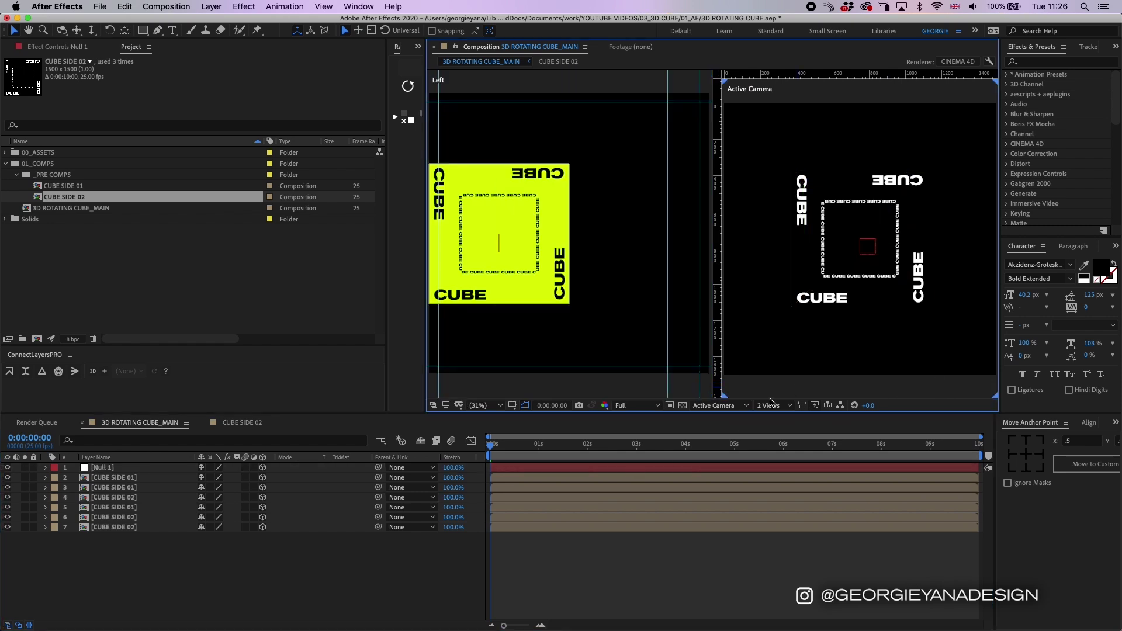
# Step: Parent all six CUBE SIDE layers to Null 1
pyautogui.click(514, 477)
pyautogui.keyDown('shift'); pyautogui.click(510, 529); pyautogui.keyUp('shift')
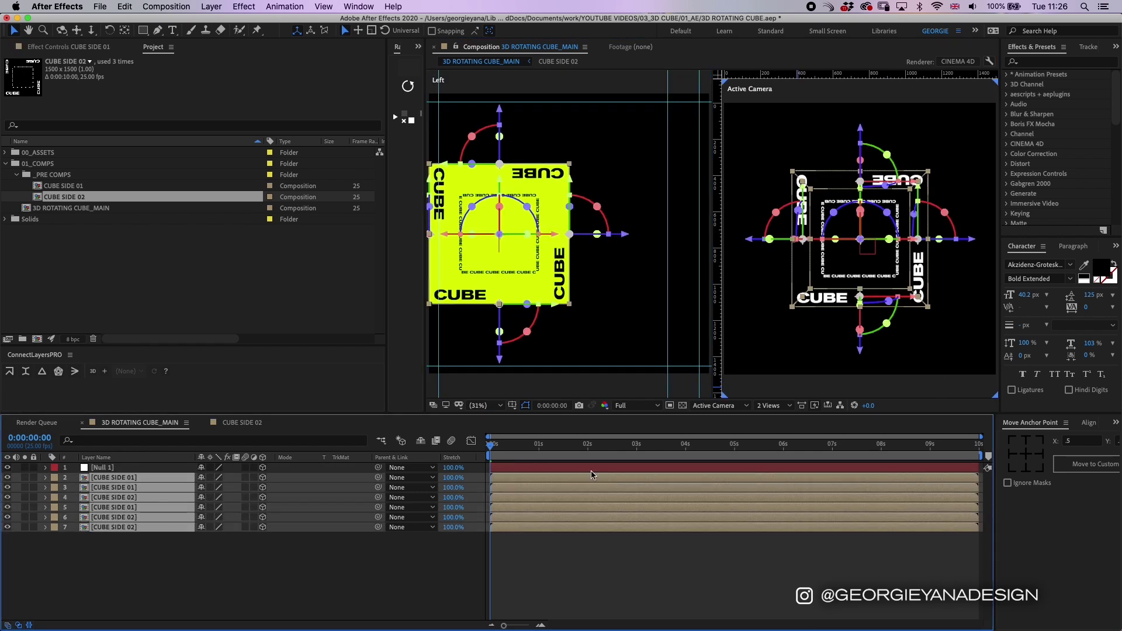
pyautogui.moveTo(395, 483); pyautogui.dragTo(506, 478)
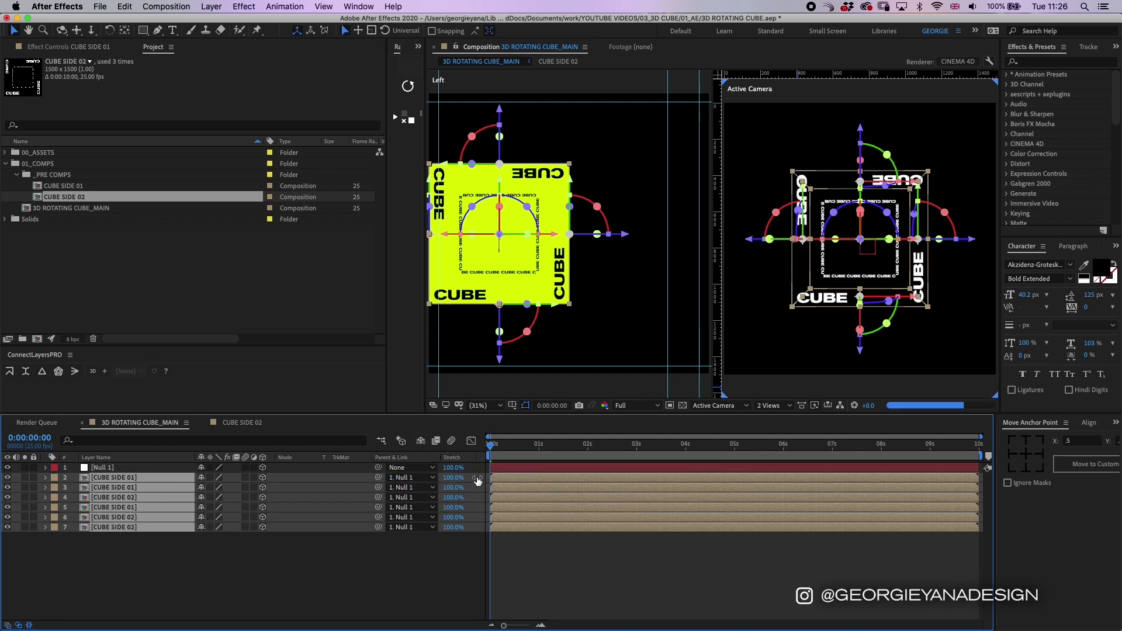
# Step: Test the parenting by rotating Null 1 on its X and Y axes, and reset both rotations to 0°
pyautogui.click(526, 470)
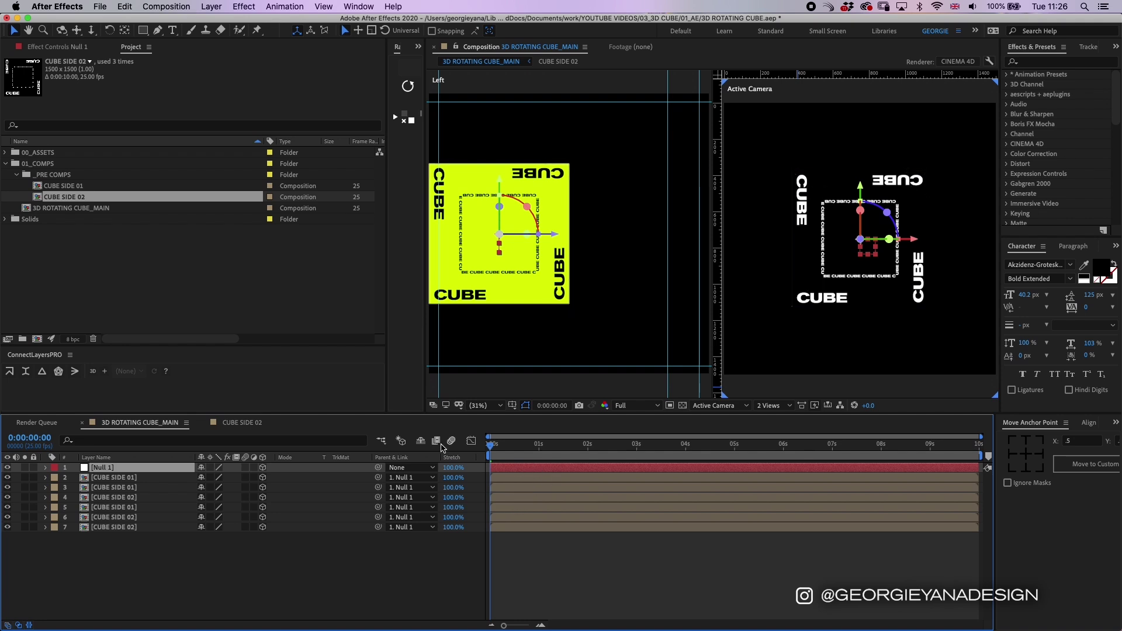
pyautogui.press('r')
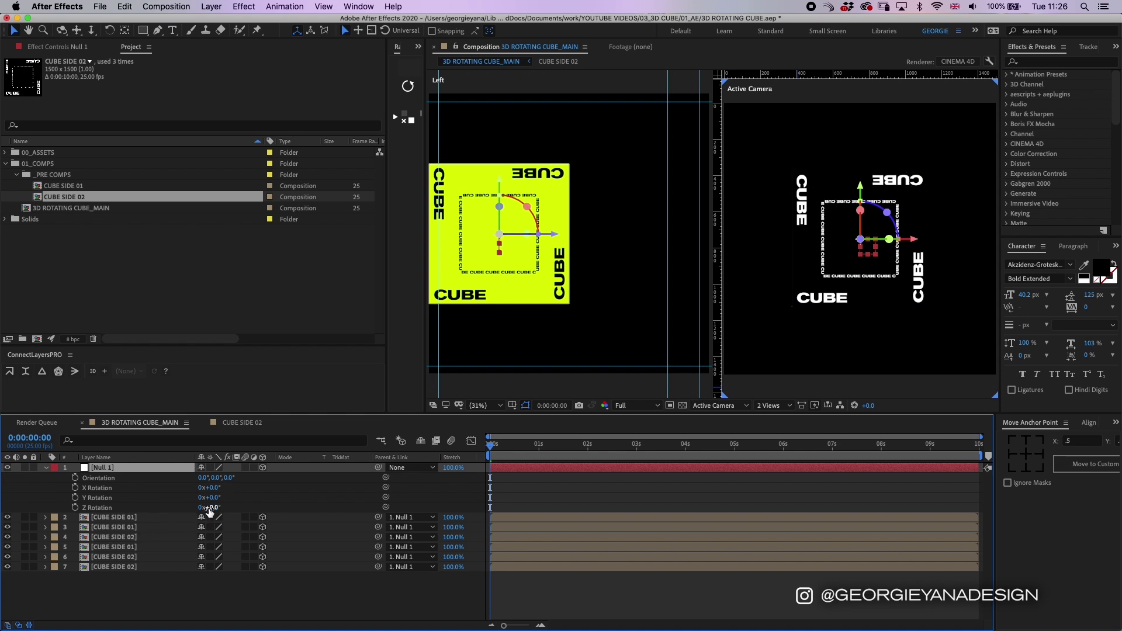
pyautogui.moveTo(217, 502)
pyautogui.mouseDown()
pyautogui.moveTo(239, 501)
pyautogui.moveTo(240, 488)
pyautogui.moveTo(210, 496)
pyautogui.mouseUp()
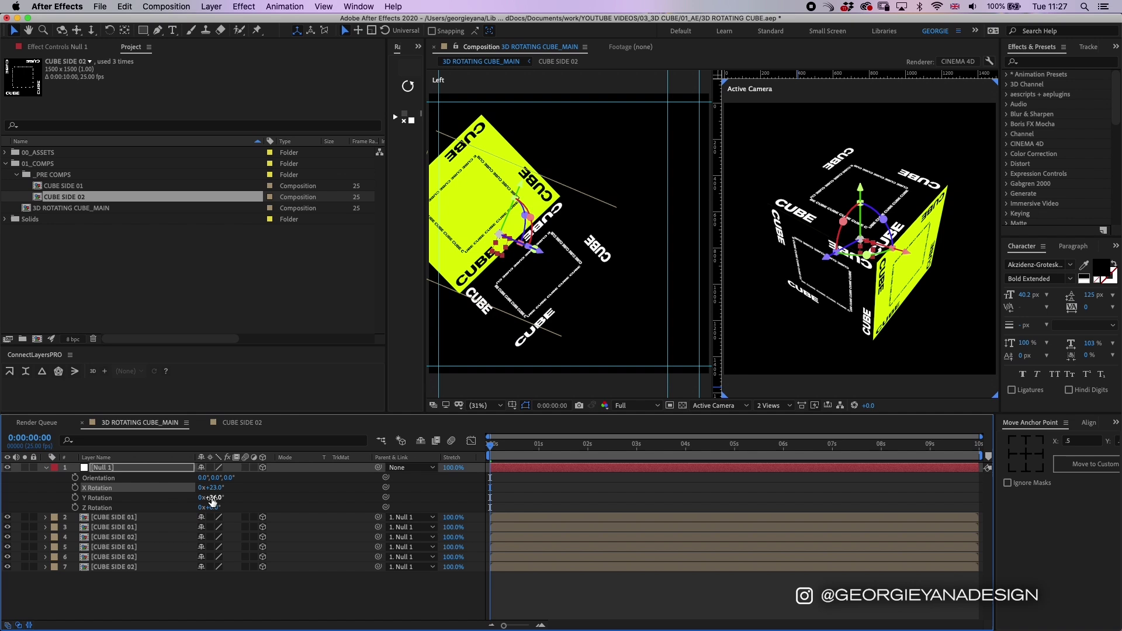
pyautogui.click(212, 489)
pyautogui.write('0')
pyautogui.press('Tab')
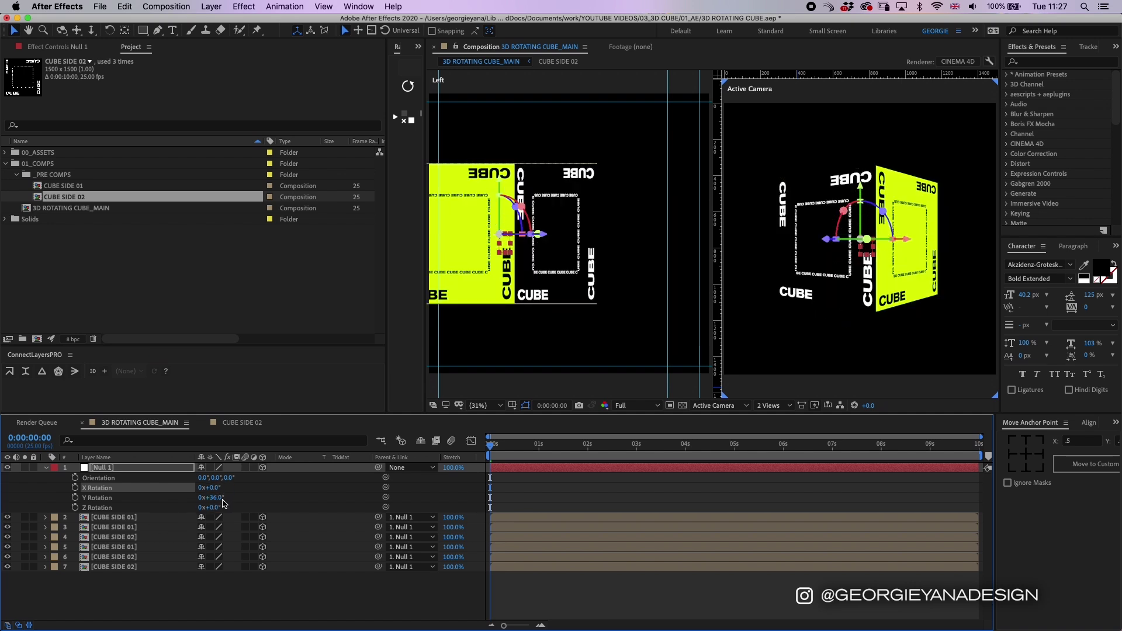
pyautogui.write('0')
pyautogui.press('Return')
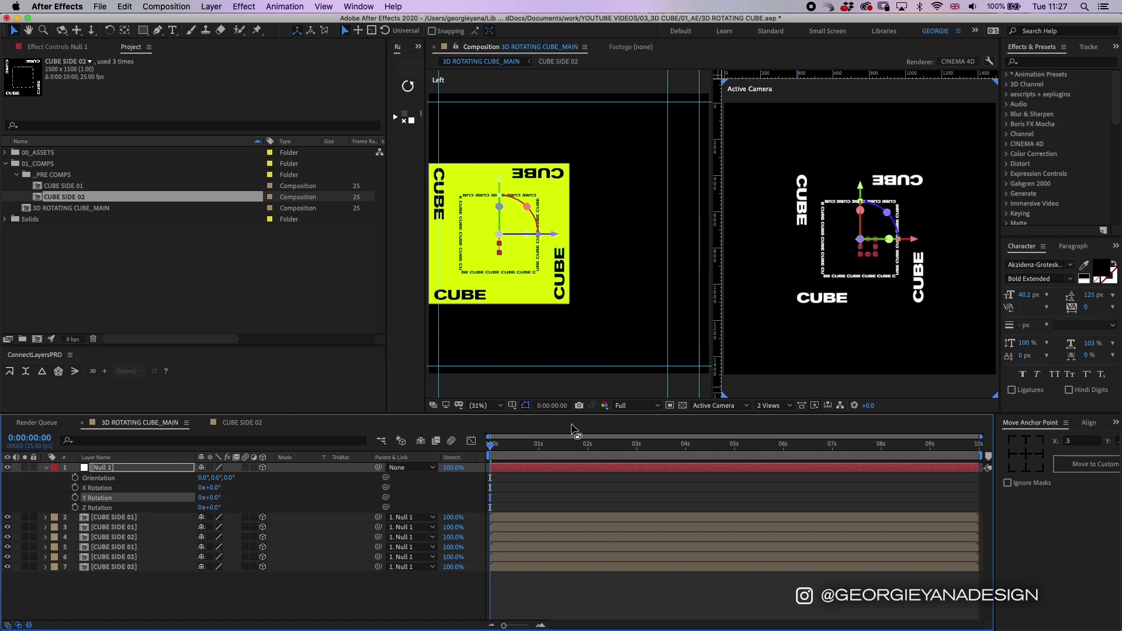
# Step: Return to a single view and add X, Y and Z Rotation keyframes to Null 1 at the first frame
pyautogui.click(773, 405)
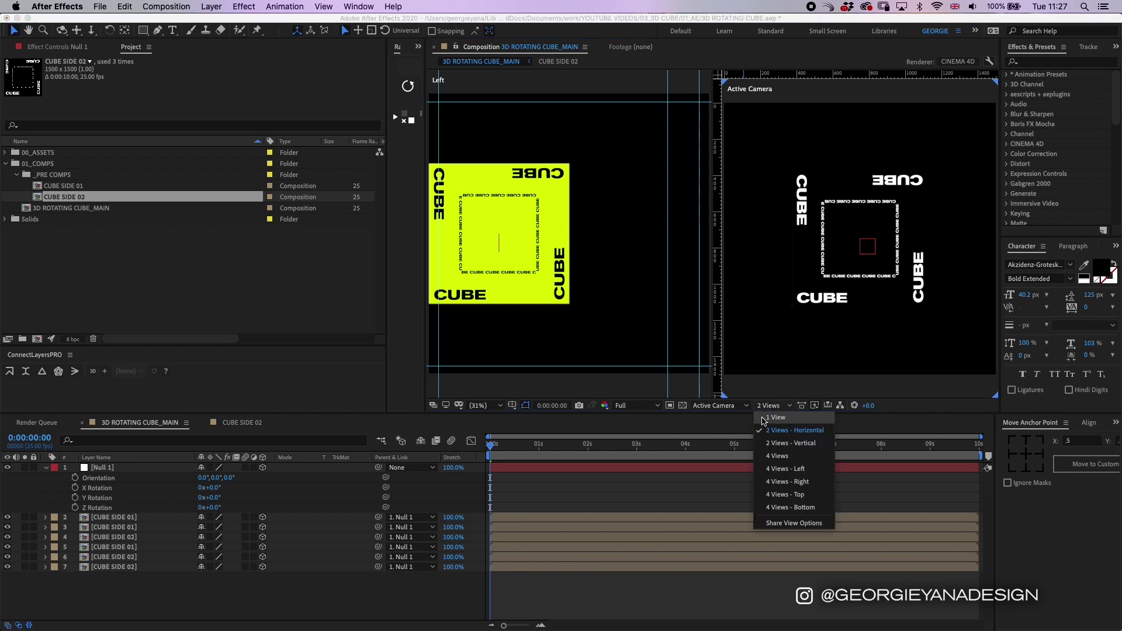
pyautogui.click(777, 417)
pyautogui.click(557, 469)
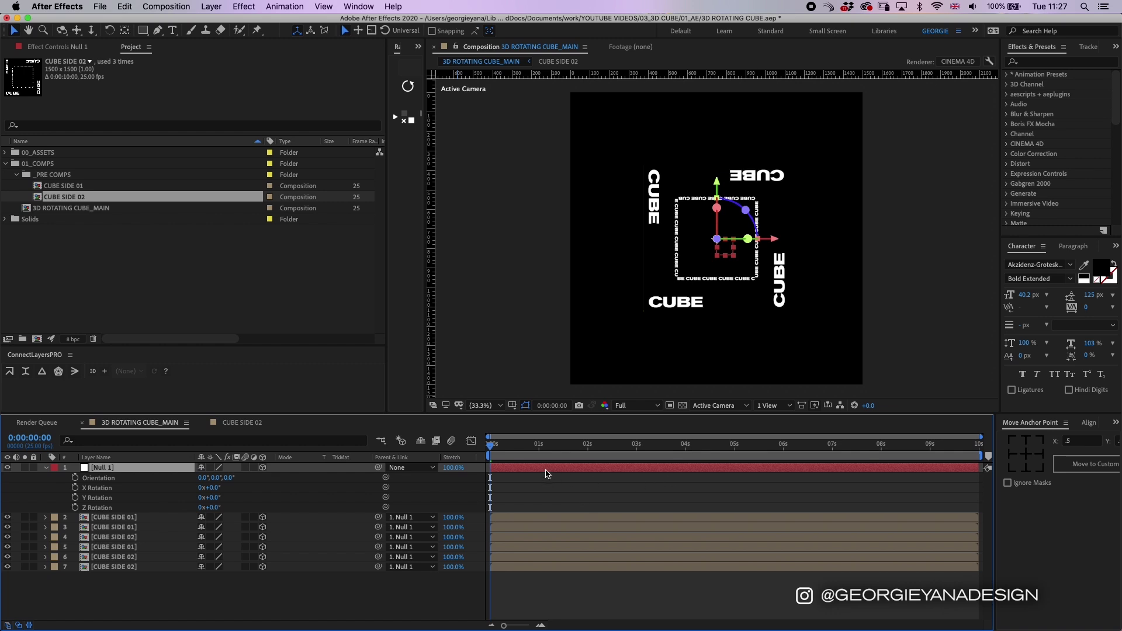
pyautogui.click(98, 478)
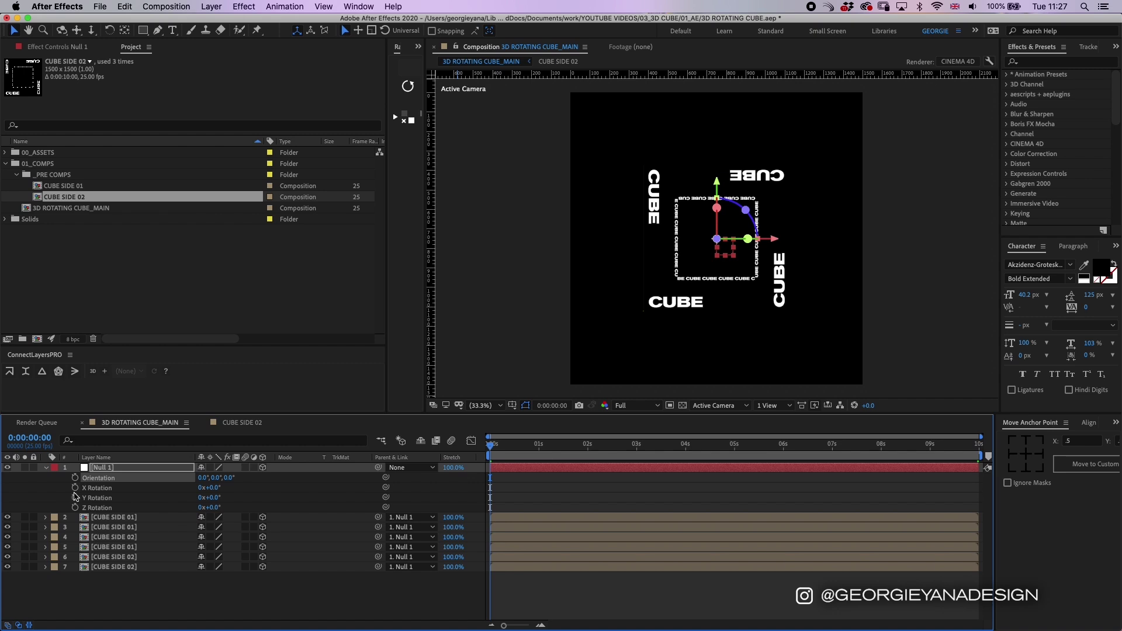
pyautogui.moveTo(75, 488); pyautogui.dragTo(75, 507)
# Step: At the last frame, set Null 1's rotation to 1 revolution in X, 2 in Y and 1 in Z, and preview from the start
pyautogui.moveTo(505, 448); pyautogui.dragTo(948, 462)
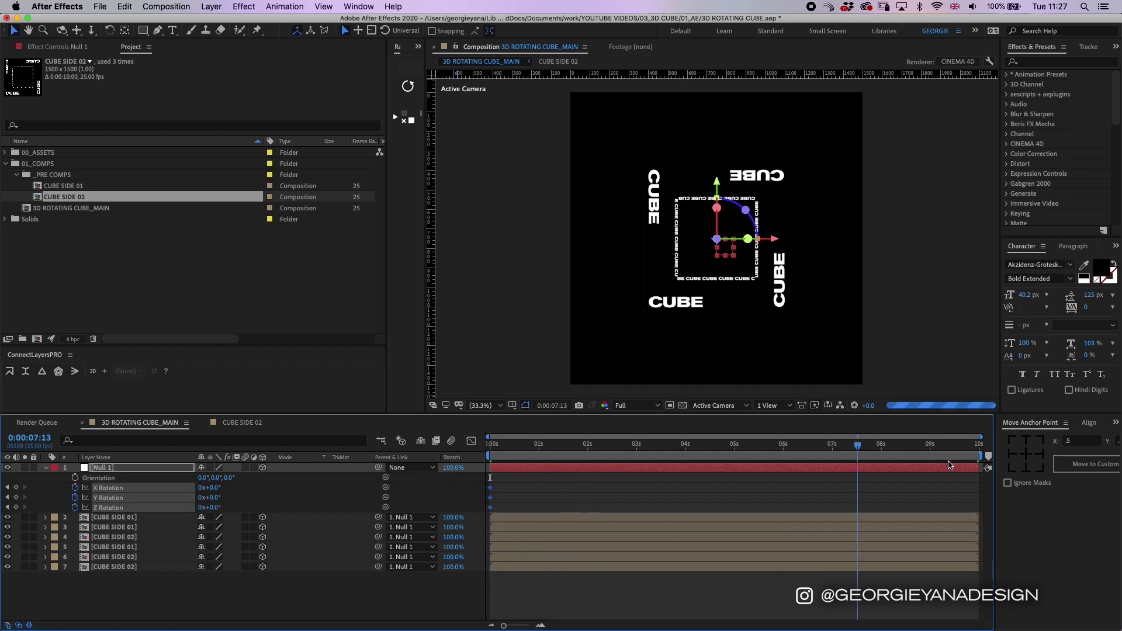
pyautogui.press('End')
pyautogui.click(200, 488)
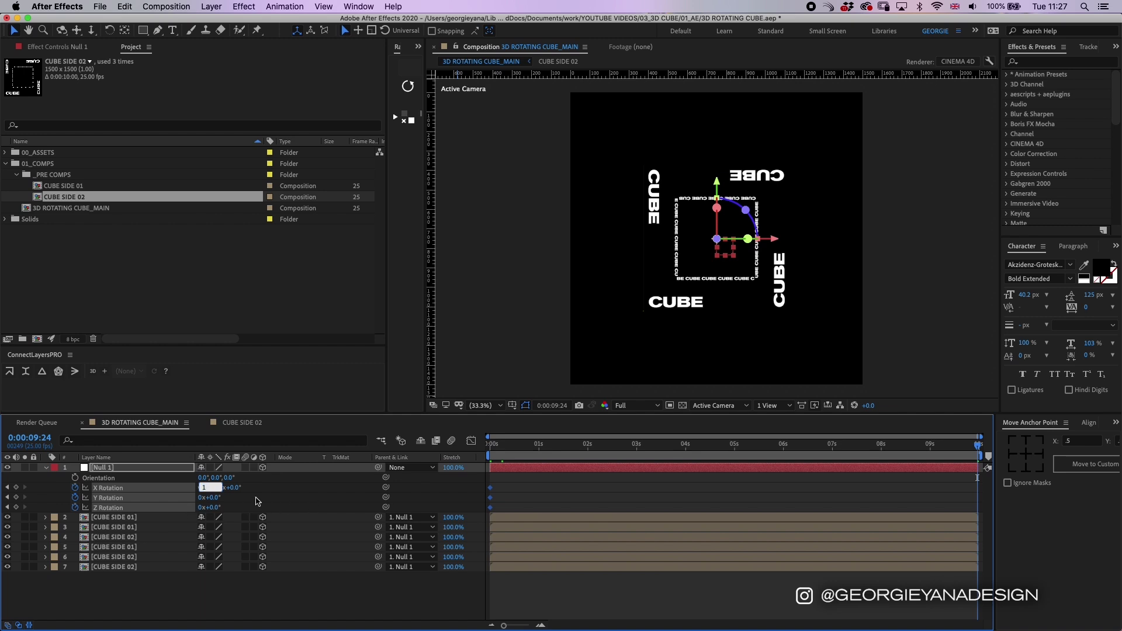
pyautogui.press('Tab')
pyautogui.write('2')
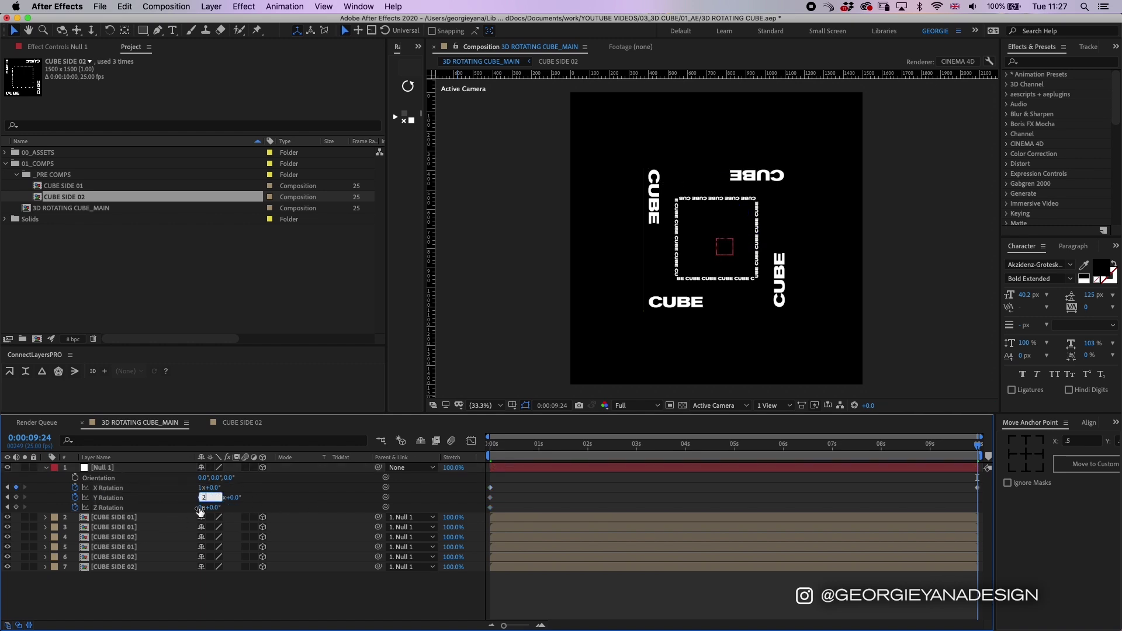
pyautogui.click(200, 507)
pyautogui.write('1')
pyautogui.click(549, 493)
pyautogui.press('Home')
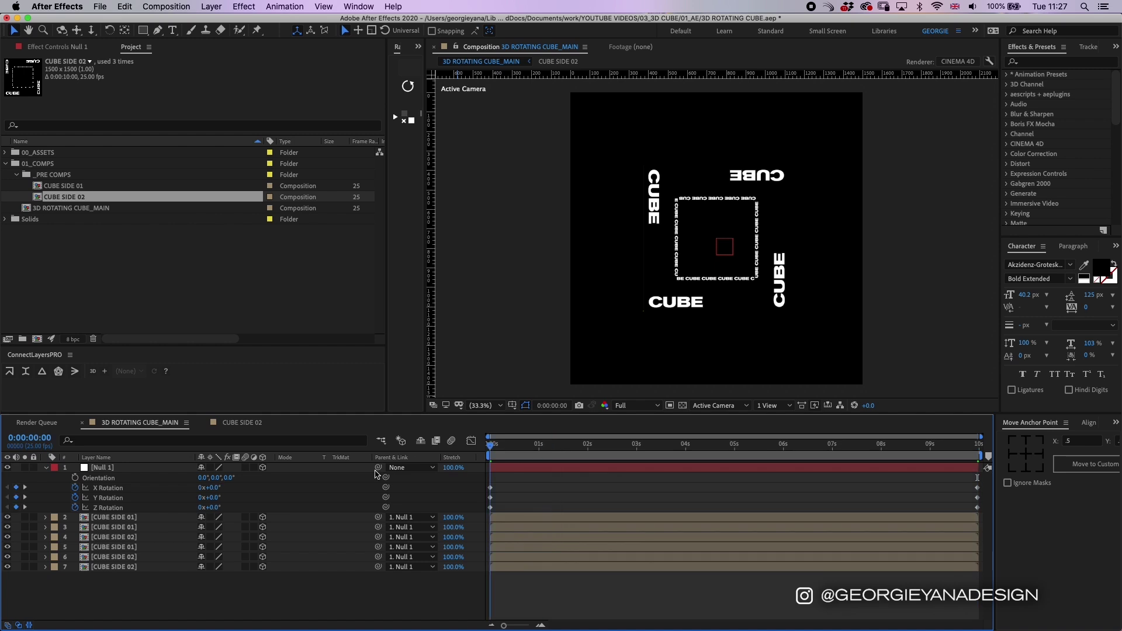
pyautogui.press('space')
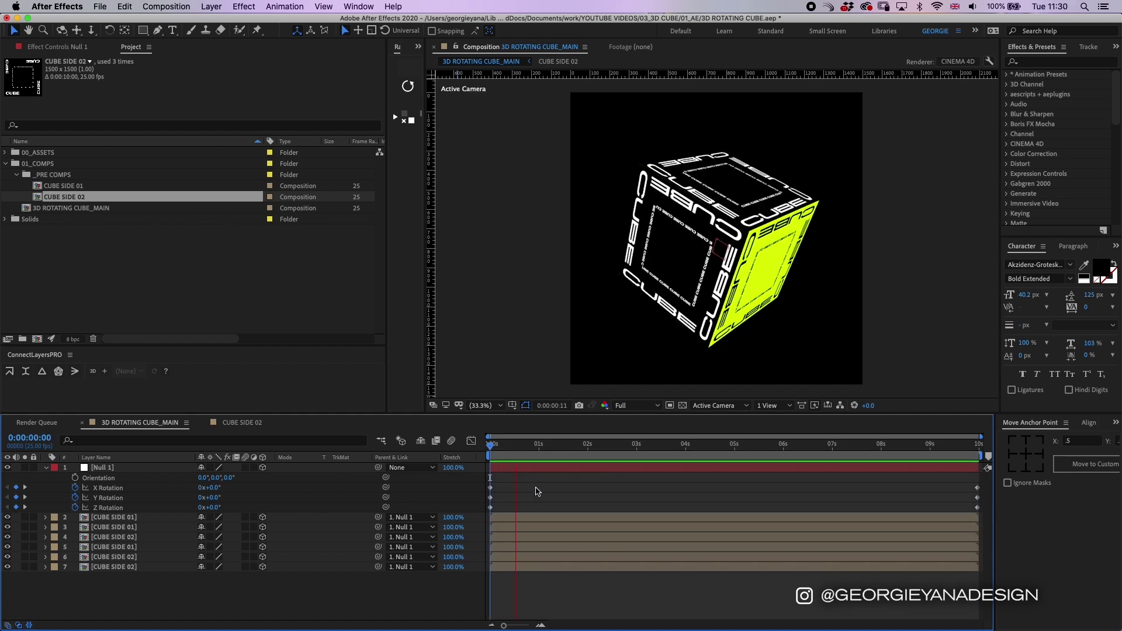
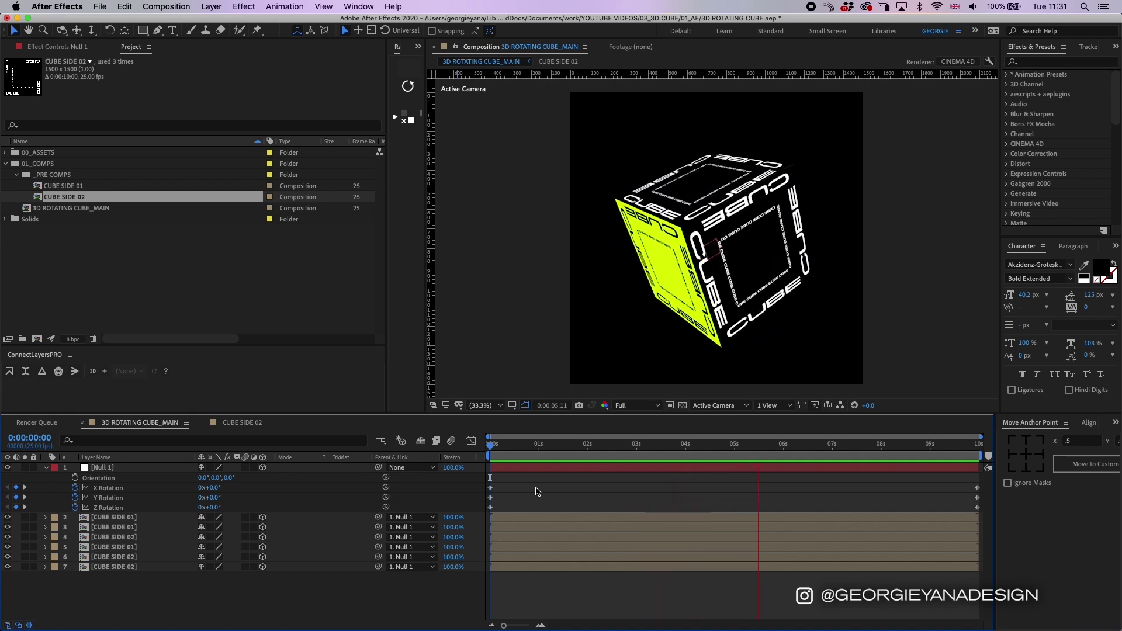
# Step: Pre-compose Null 1 and all six CUBE SIDE layers into a composition named ROTATING CUBE
pyautogui.click(509, 483)
pyautogui.keyDown('shift'); pyautogui.click(519, 567); pyautogui.keyUp('shift')
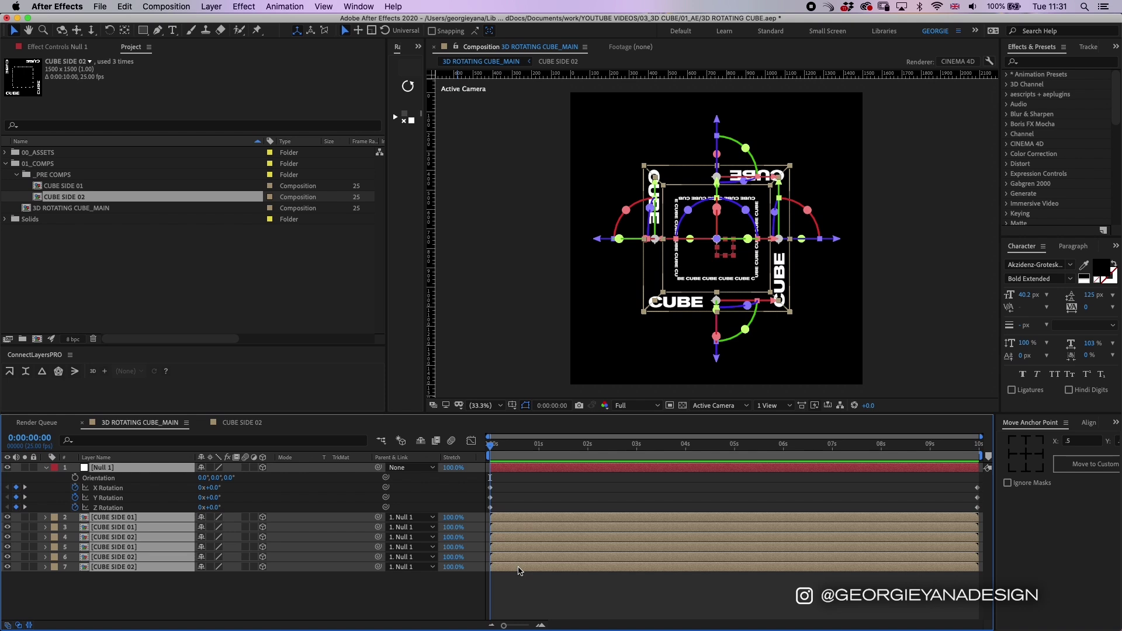
pyautogui.press('super+shift+c')
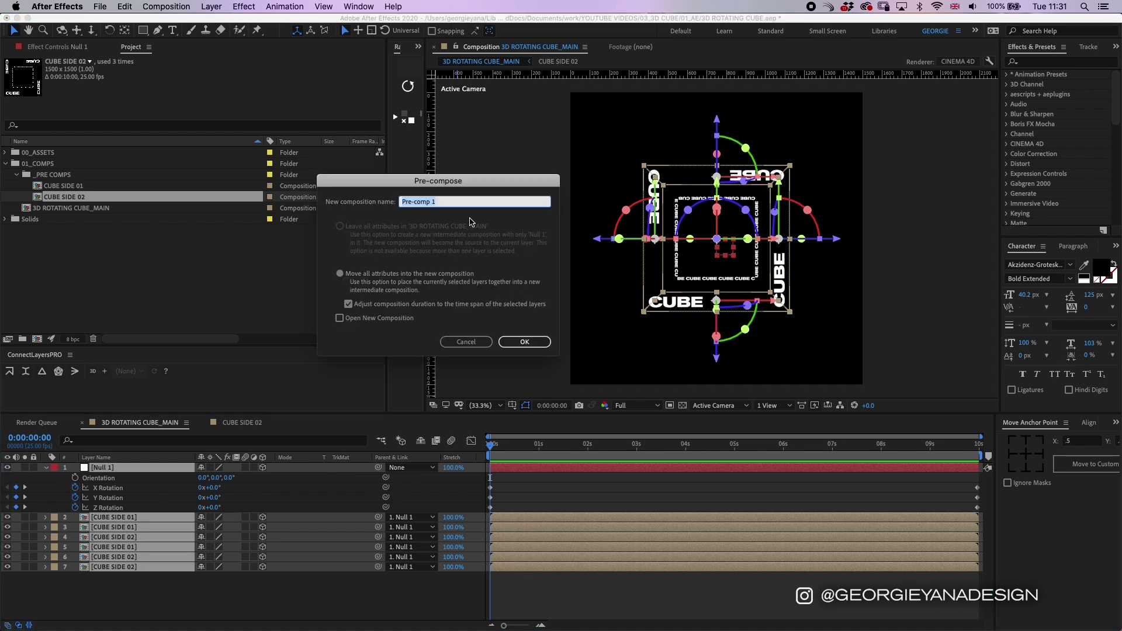
pyautogui.write('ROTATING CUBE')
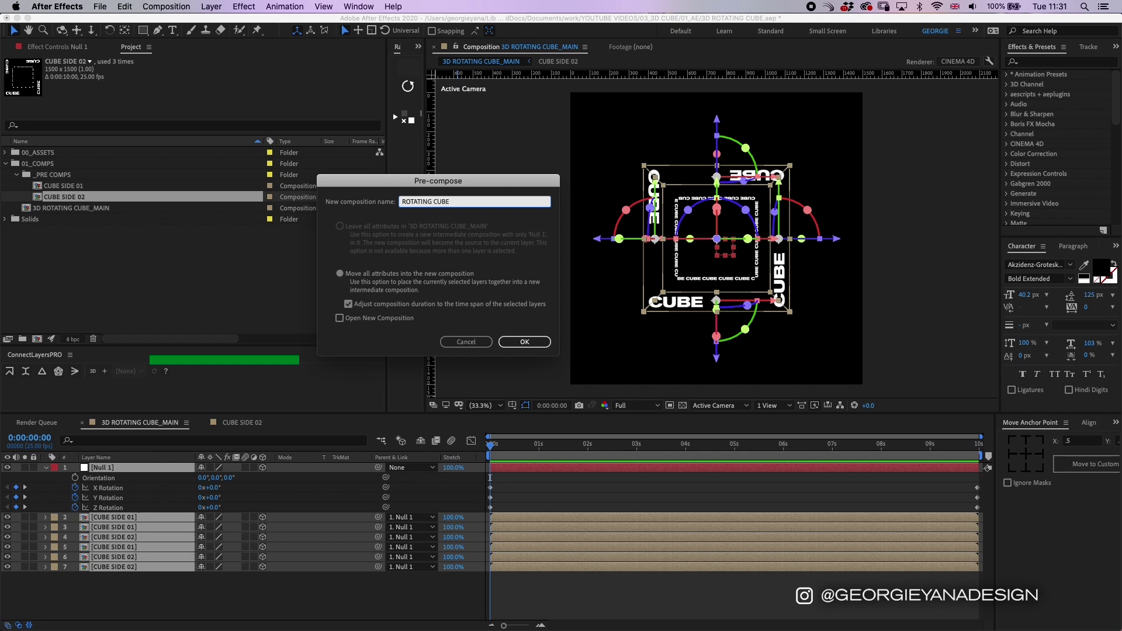
pyautogui.press('Return')
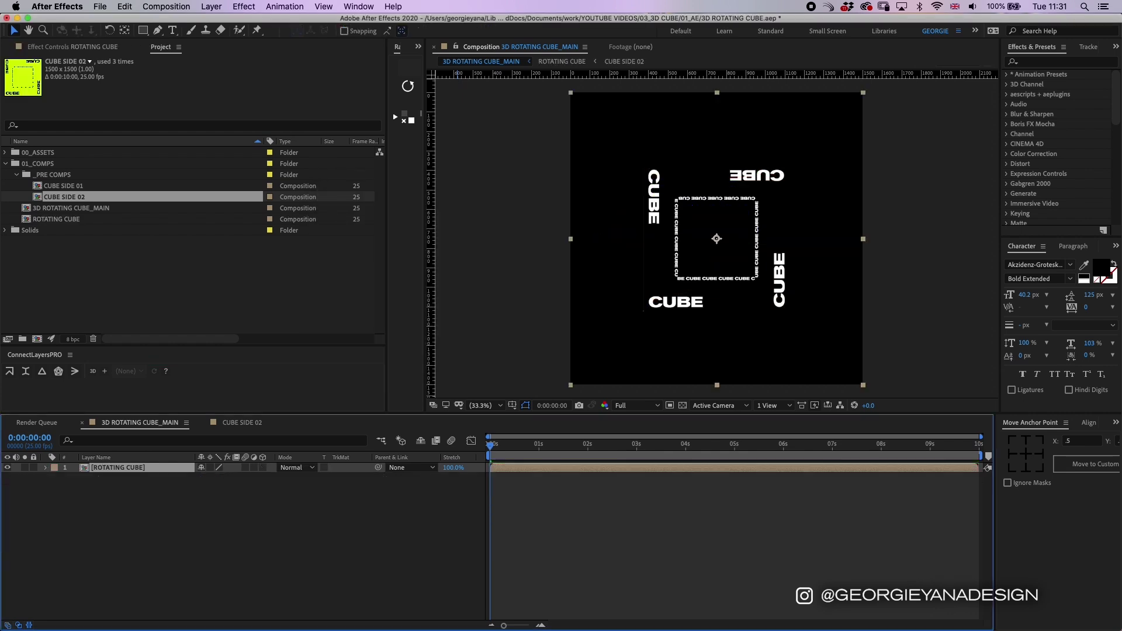
# Step: Duplicate the ROTATING CUBE layer, scale the copy down and place it in the lower-right corner of the composition
pyautogui.click(538, 498)
pyautogui.moveTo(497, 448); pyautogui.dragTo(536, 471)
pyautogui.click(537, 469)
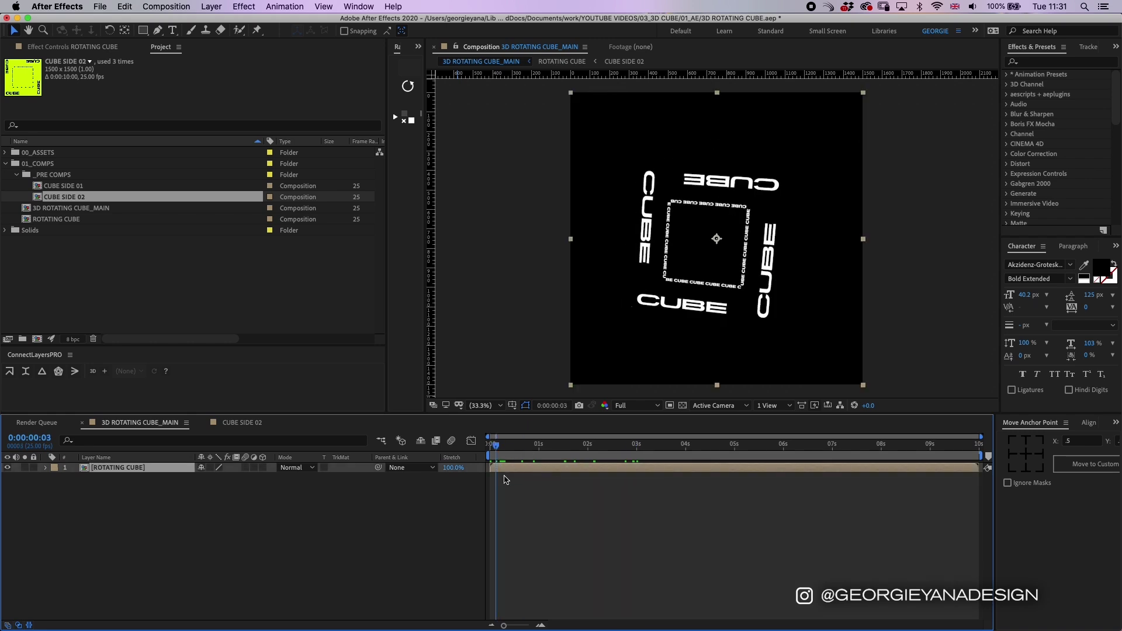
pyautogui.press('super+d')
pyautogui.press('space')
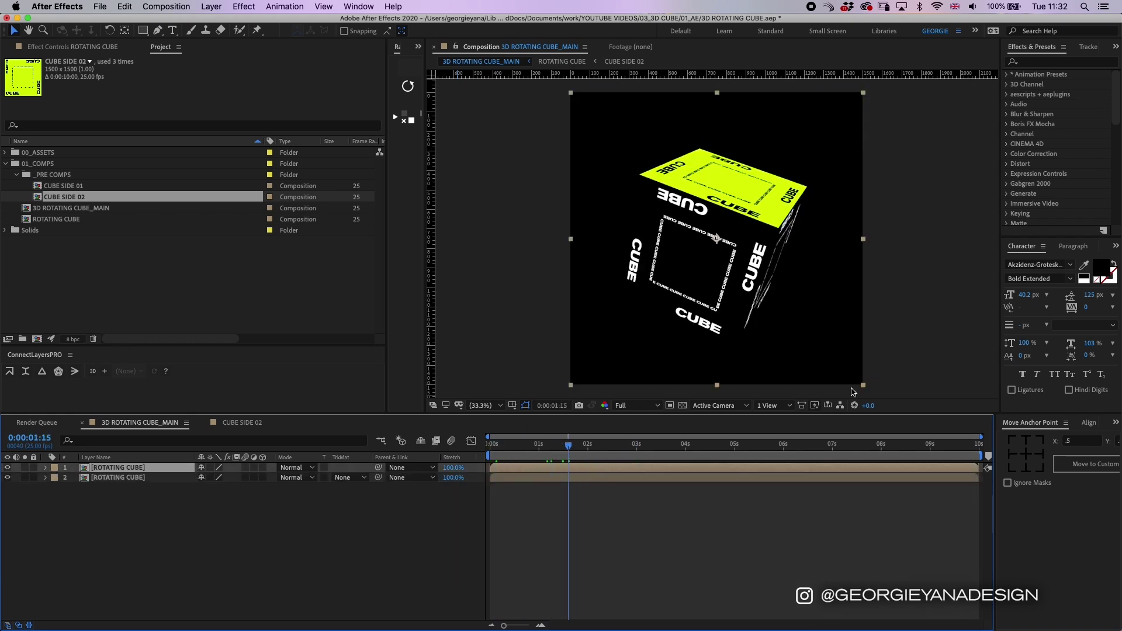
pyautogui.moveTo(863, 385); pyautogui.dragTo(788, 310)
pyautogui.moveTo(752, 267); pyautogui.dragTo(816, 321)
# Step: Duplicate the small cube and place copies on the composition's right edge and upper-right corner
pyautogui.moveTo(896, 261); pyautogui.dragTo(886, 270)
pyautogui.moveTo(811, 343); pyautogui.dragTo(886, 219)
pyautogui.press('super+d')
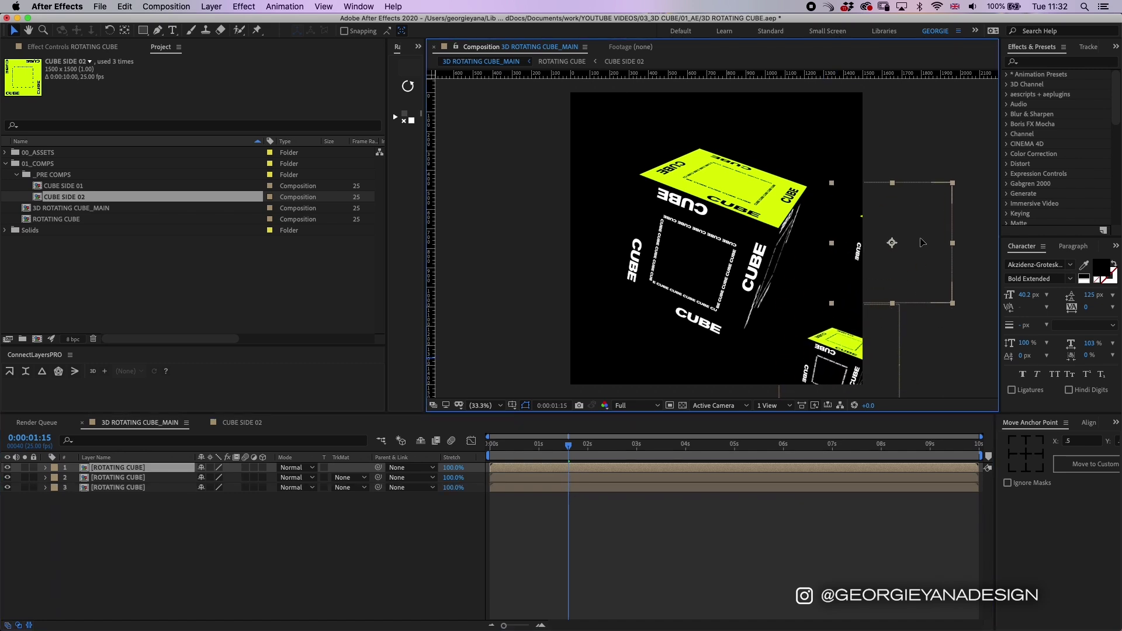
pyautogui.press('super+d')
pyautogui.moveTo(933, 268); pyautogui.dragTo(772, 174)
# Step: Add further small cube copies on the composition's top edge and in its upper-left corner
pyautogui.click(636, 465)
pyautogui.press('super+d')
pyautogui.click(120, 478)
pyautogui.press('super+d')
pyautogui.moveTo(842, 190); pyautogui.dragTo(601, 190)
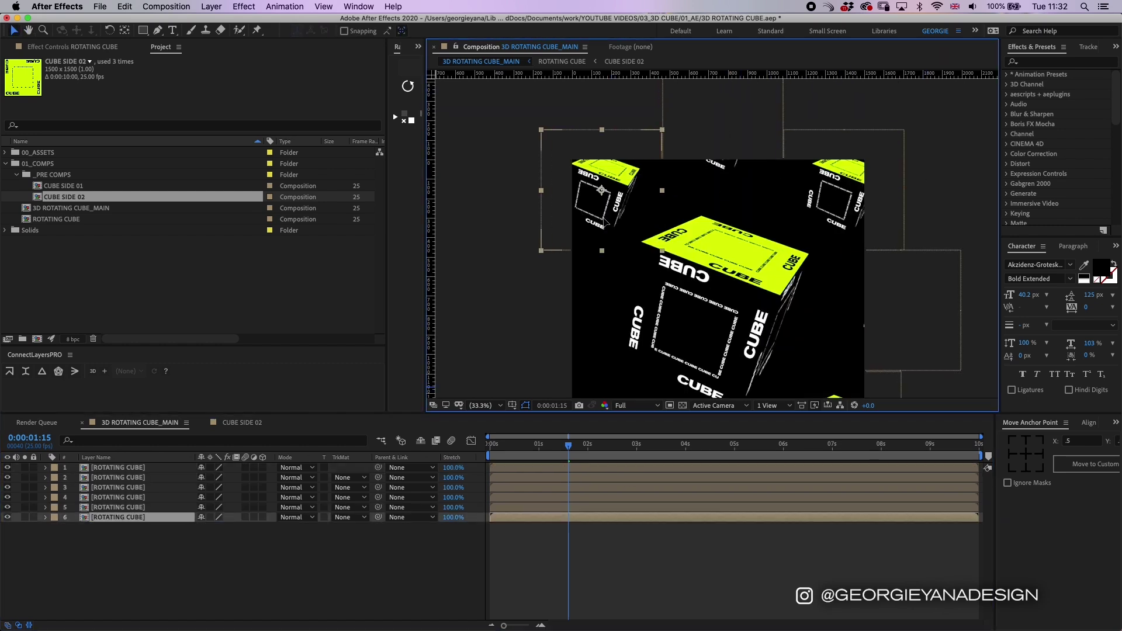
# Step: Duplicate three more small cubes and place them on the left edge, lower-left corner and bottom edge of the composition
pyautogui.moveTo(593, 267); pyautogui.dragTo(518, 196)
pyautogui.press('super+d')
pyautogui.press('super+d')
pyautogui.moveTo(742, 167); pyautogui.dragTo(707, 77)
pyautogui.click(587, 262)
pyautogui.press('super+d')
pyautogui.moveTo(587, 262)
pyautogui.mouseDown()
pyautogui.moveTo(701, 272)
pyautogui.moveTo(705, 322)
pyautogui.moveTo(584, 262)
pyautogui.mouseUp()
pyautogui.moveTo(772, 118); pyautogui.dragTo(691, 339)
# Step: Show the guides, nudge the three small cubes along the composition's top edge to the left, and hide the guides again
pyautogui.press('super+;')
pyautogui.click(678, 170)
pyautogui.keyDown('shift'); pyautogui.click(608, 169); pyautogui.keyUp('shift')
pyautogui.keyDown('shift'); pyautogui.click(509, 193); pyautogui.keyUp('shift')
pyautogui.press('Left')
pyautogui.press('Left')
pyautogui.press('Left')
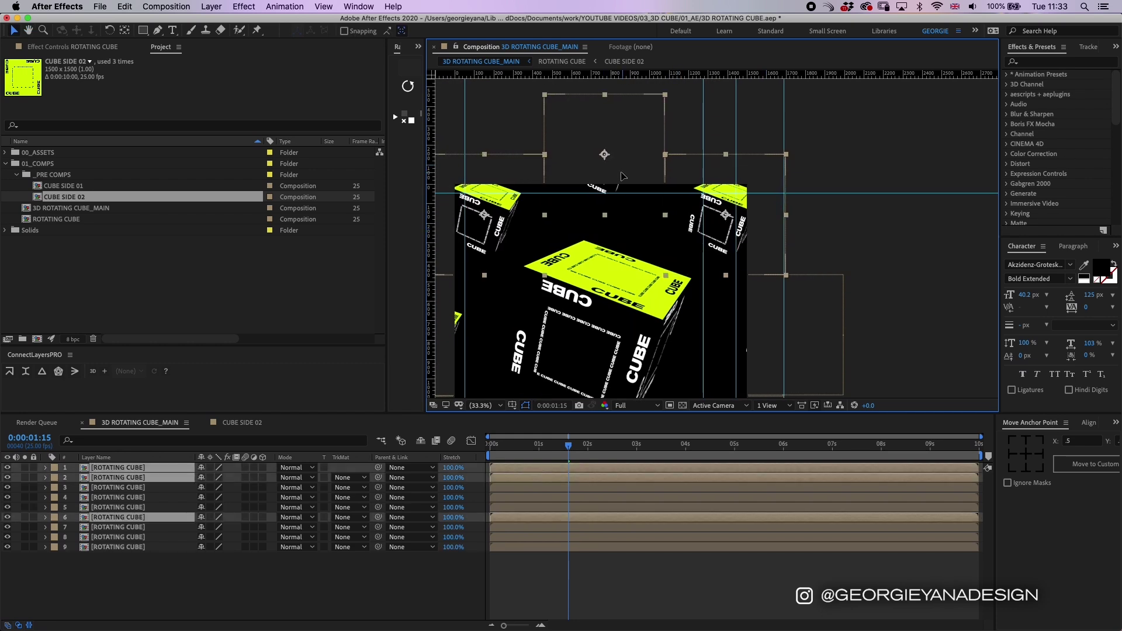
pyautogui.press('super+;')
# Step: Find the layer of the large central cube and set its label colour to Red
pyautogui.moveTo(594, 306); pyautogui.dragTo(651, 173)
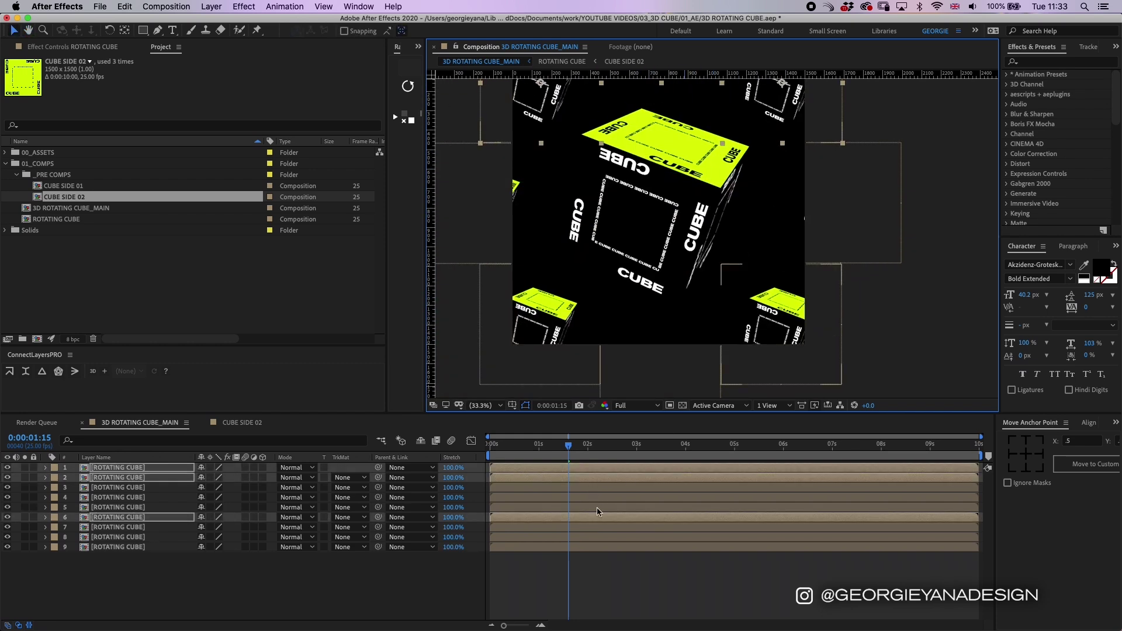
pyautogui.click(611, 567)
pyautogui.click(190, 498)
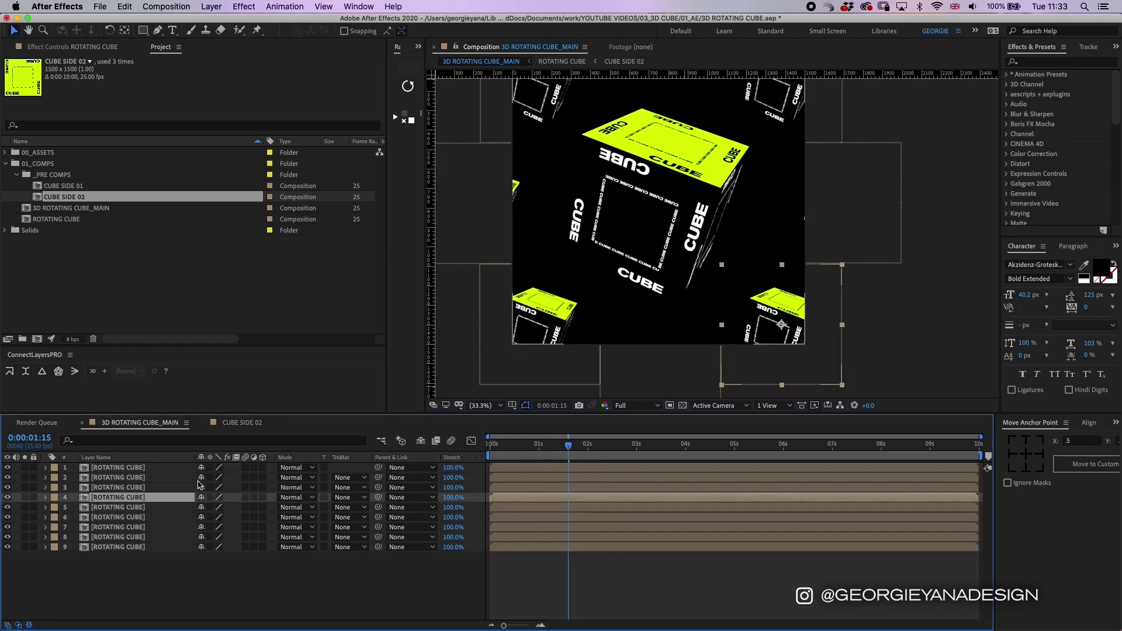
pyautogui.press('super+Down')
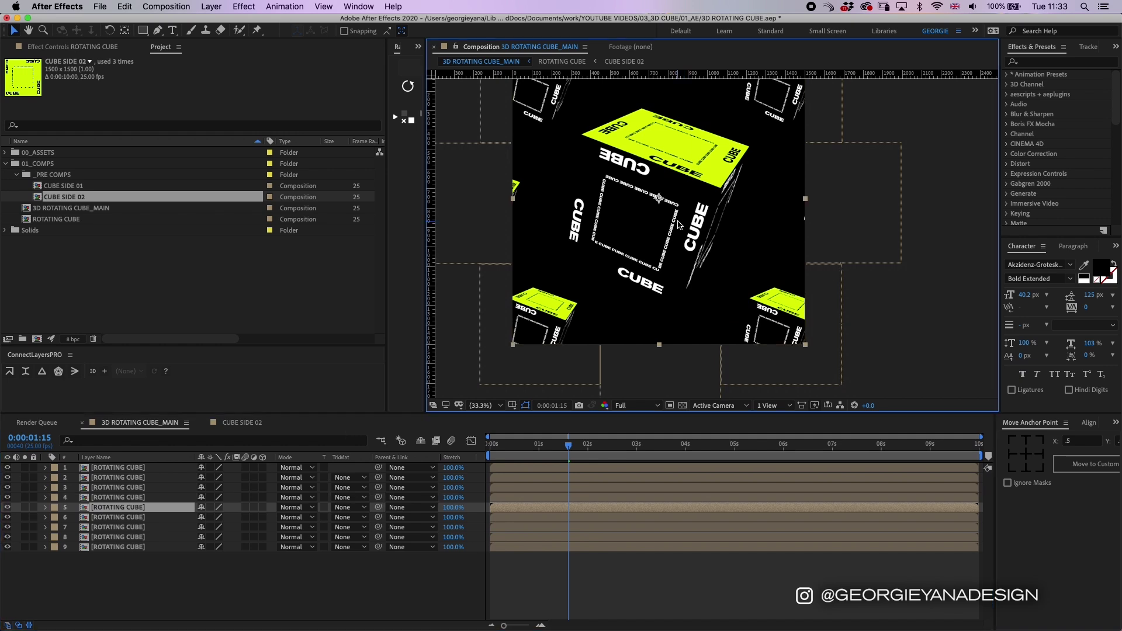
pyautogui.click(54, 508)
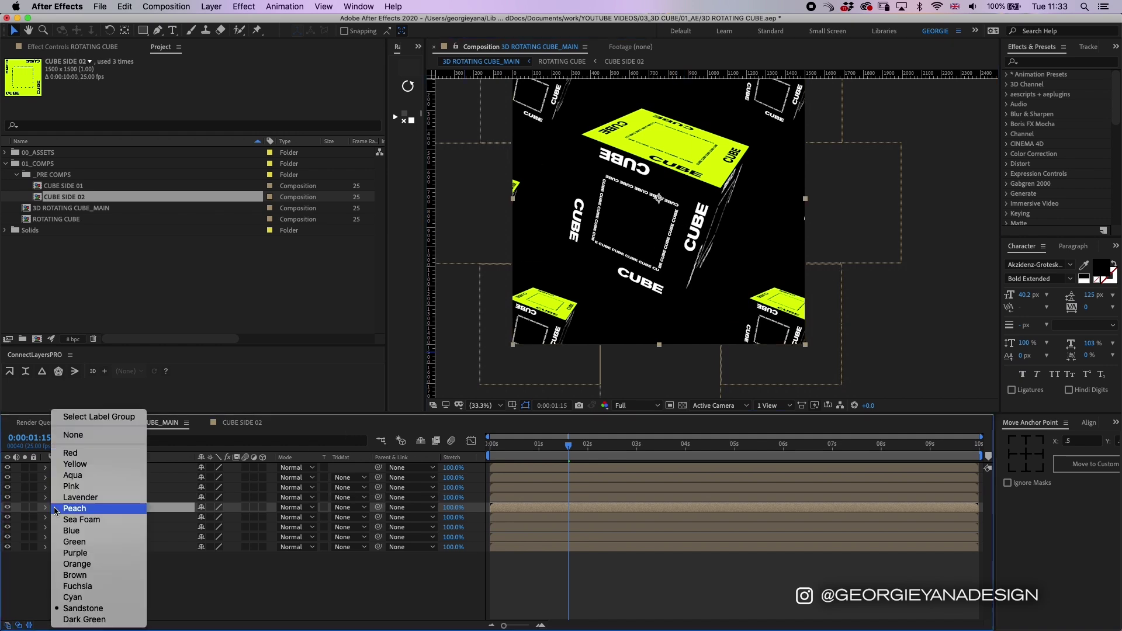
pyautogui.click(100, 502)
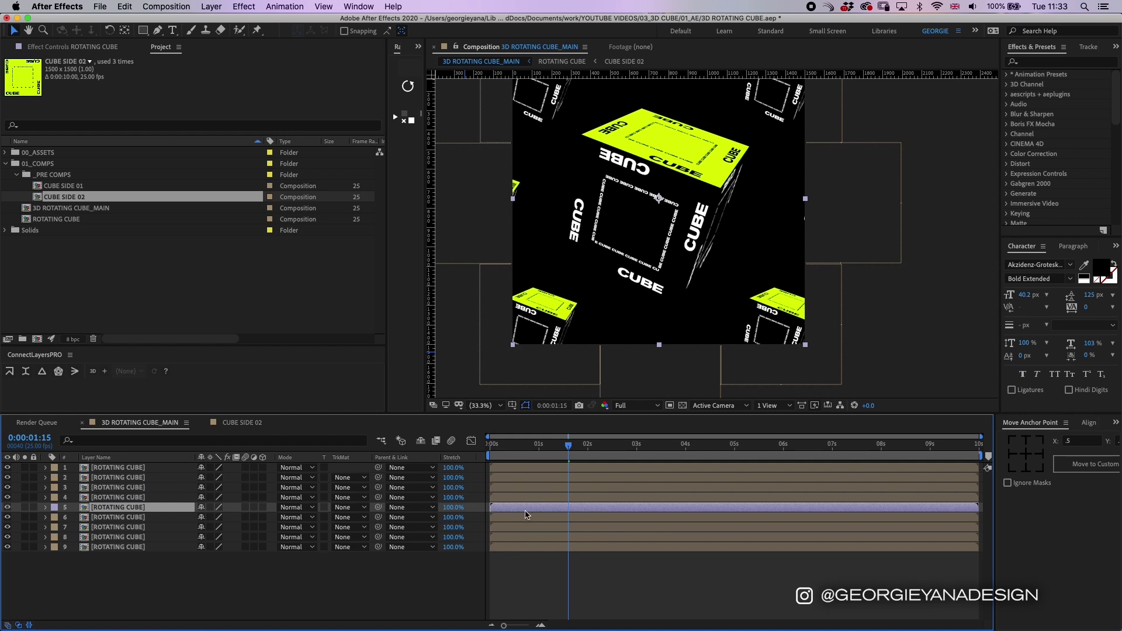
pyautogui.click(54, 507)
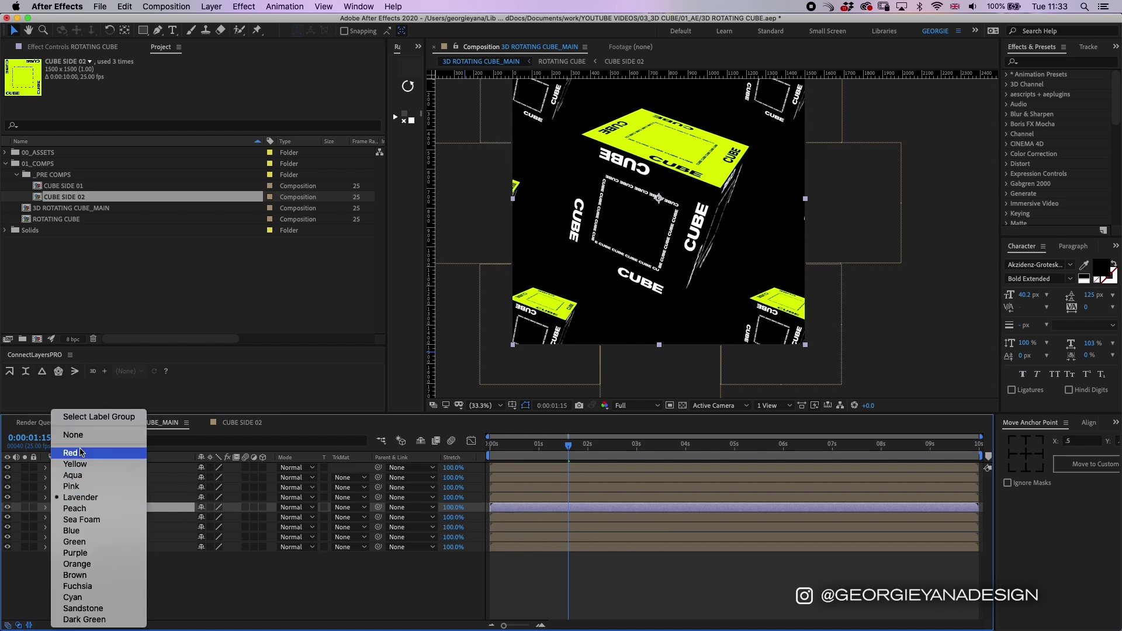
pyautogui.click(79, 454)
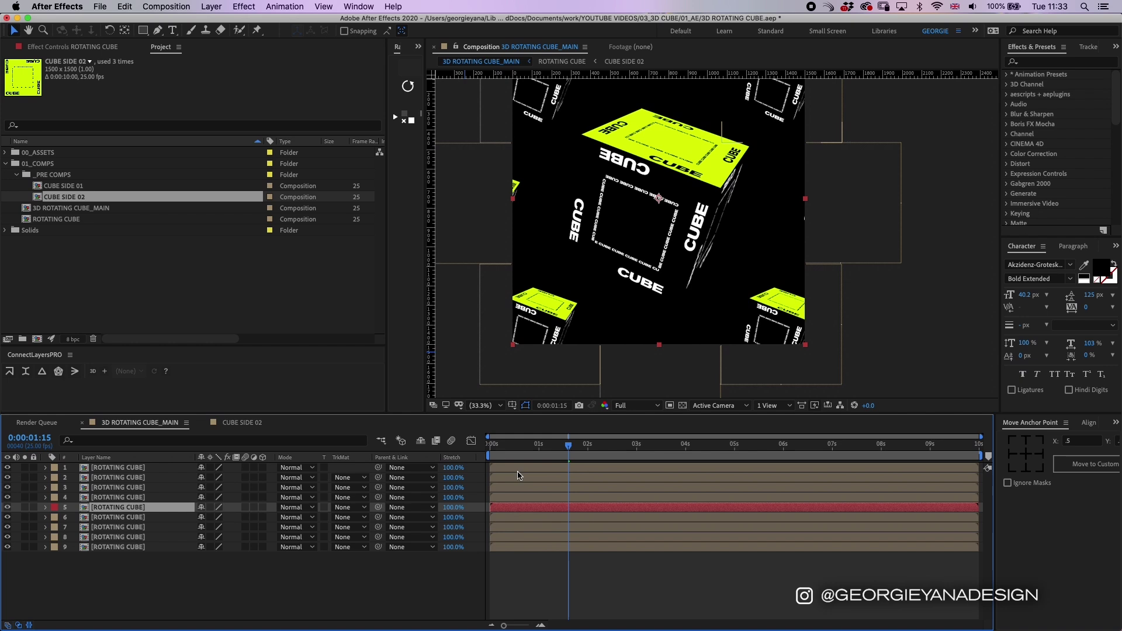
# Step: Move the red-labelled central cube layer to the top of the layer stack
pyautogui.press(',')
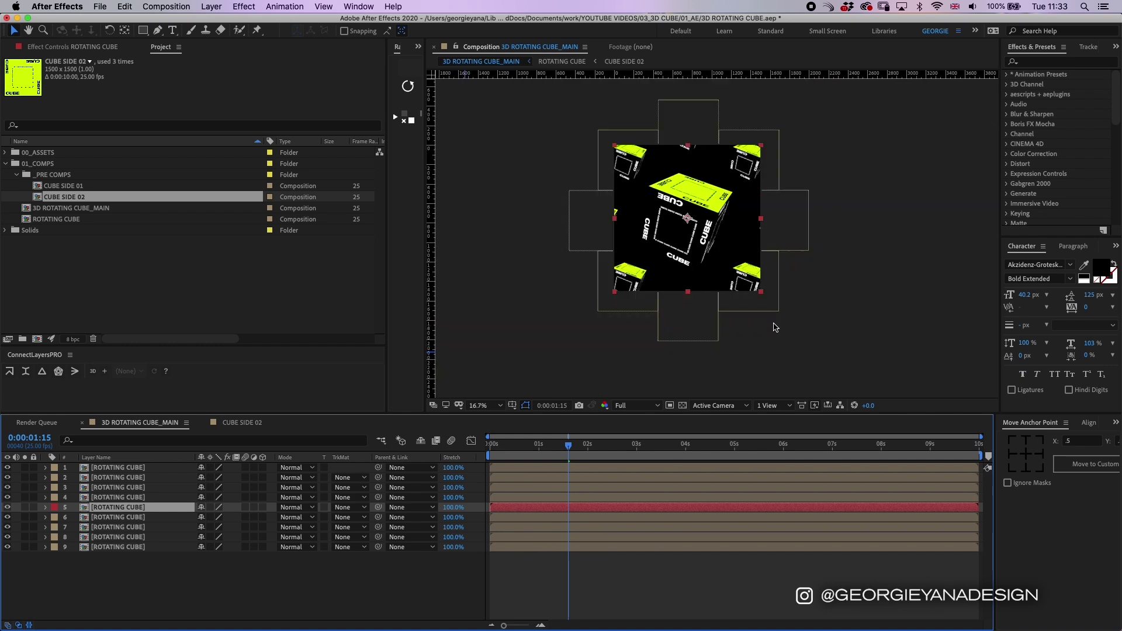
pyautogui.moveTo(608, 361); pyautogui.dragTo(614, 384)
pyautogui.moveTo(138, 508); pyautogui.dragTo(141, 467)
# Step: Create a null object, place it just below the red ROTATING CUBE layer and set its label colour to Yellow
pyautogui.click(140, 584)
pyautogui.rightClick(126, 578)
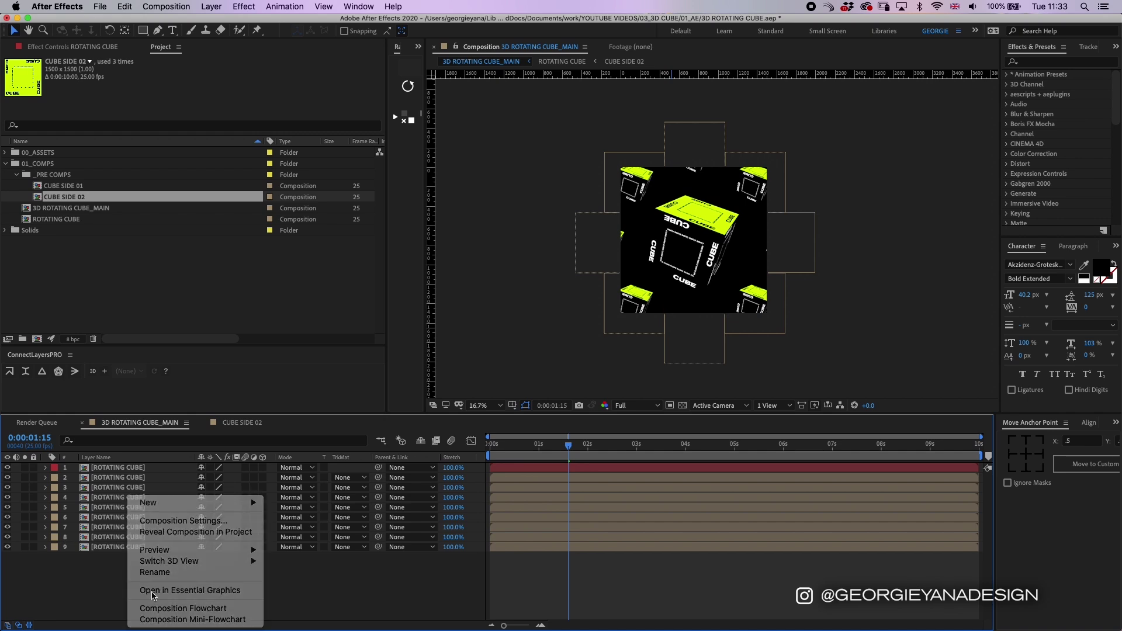
pyautogui.click(164, 497)
pyautogui.rightClick(122, 570)
pyautogui.moveTo(153, 508)
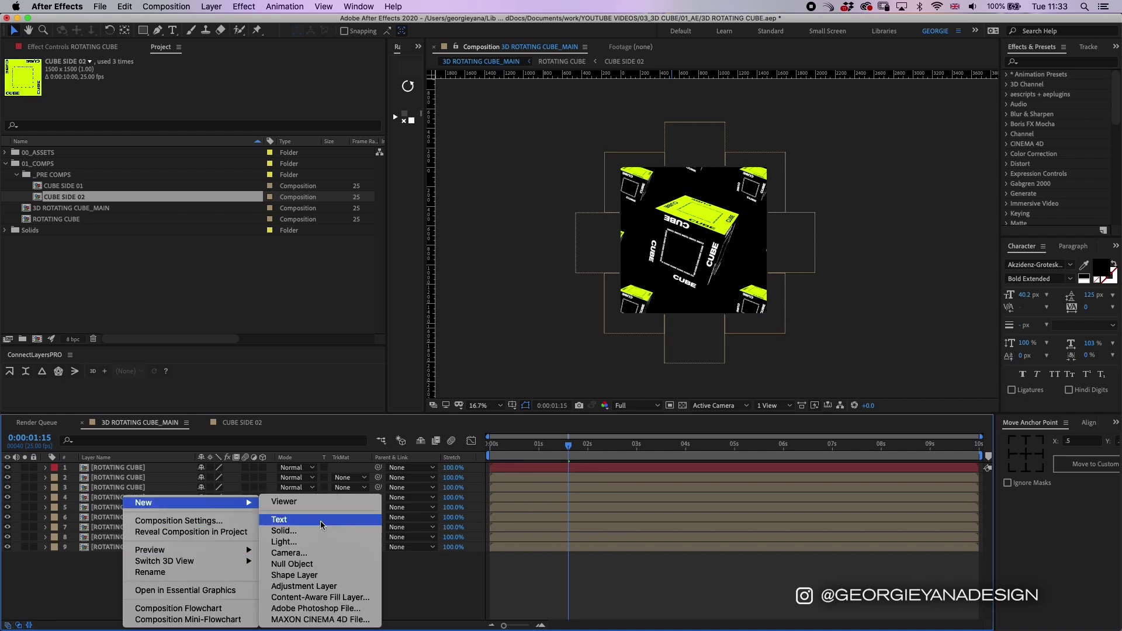
pyautogui.click(327, 564)
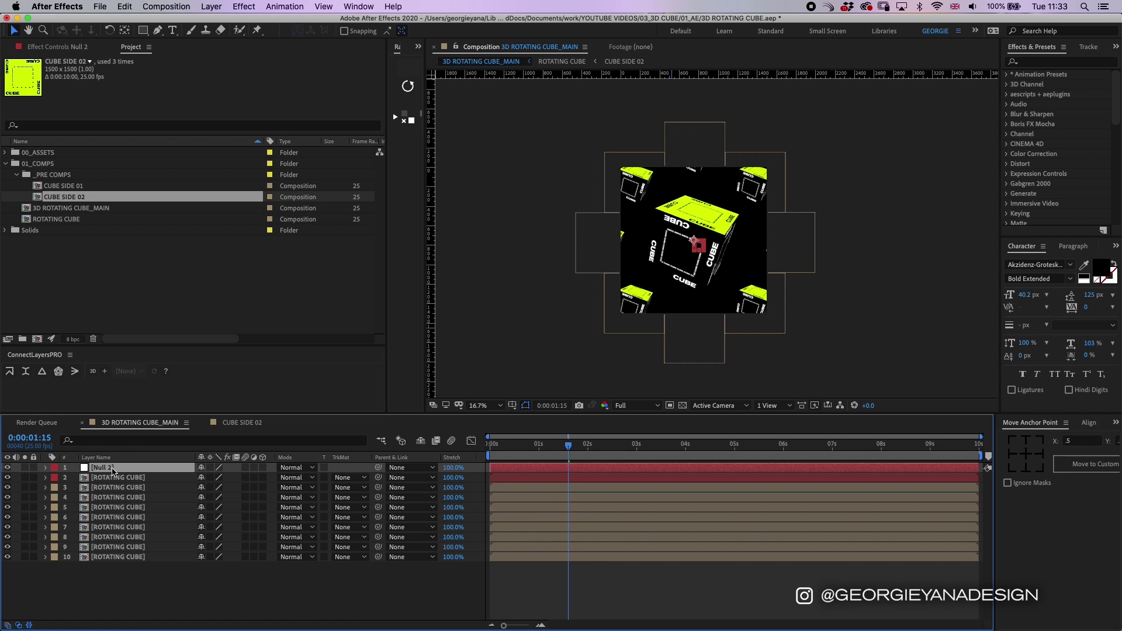
pyautogui.click(54, 477)
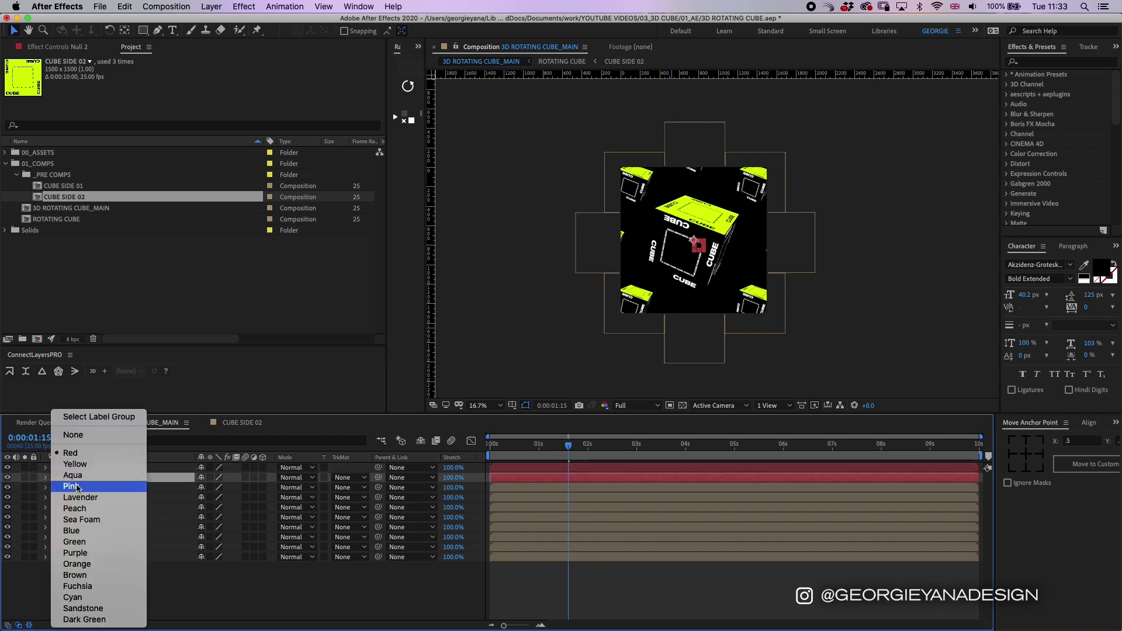
pyautogui.click(75, 464)
# Step: Parent the eight small ROTATING CUBE layers to Null 2
pyautogui.click(114, 488)
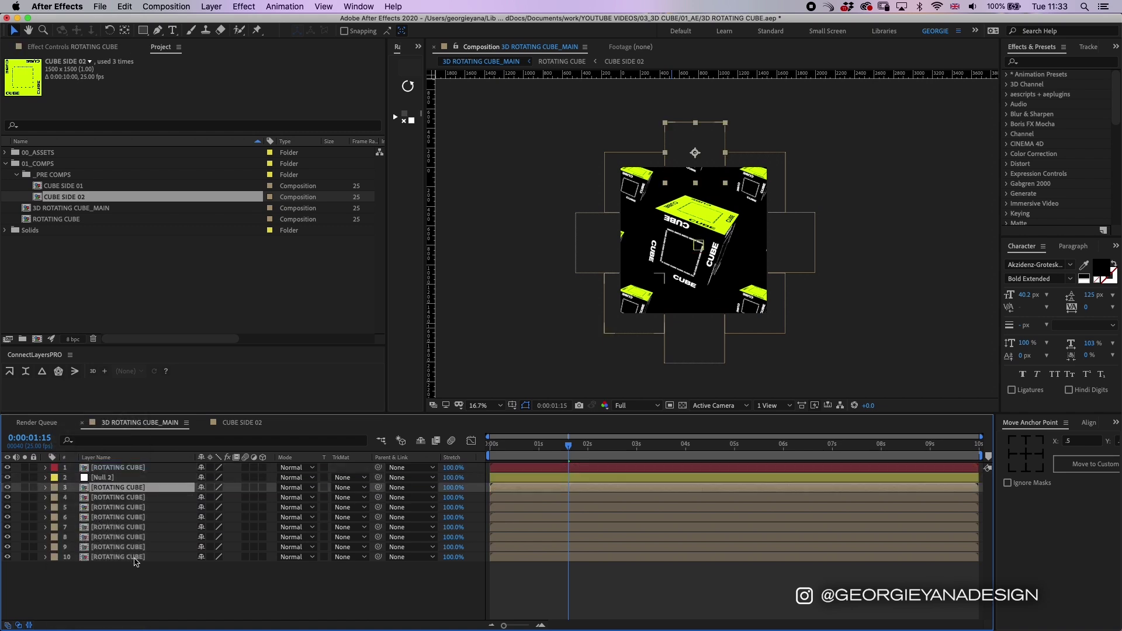
pyautogui.click(123, 478)
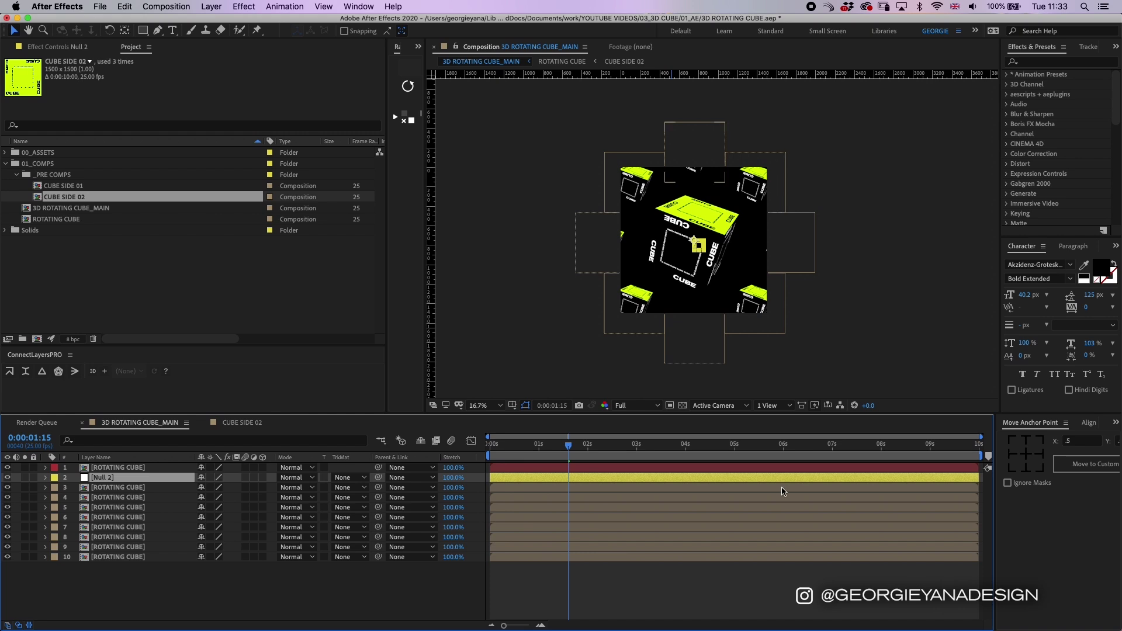
pyautogui.click(101, 487)
pyautogui.keyDown('shift'); pyautogui.click(129, 557); pyautogui.keyUp('shift')
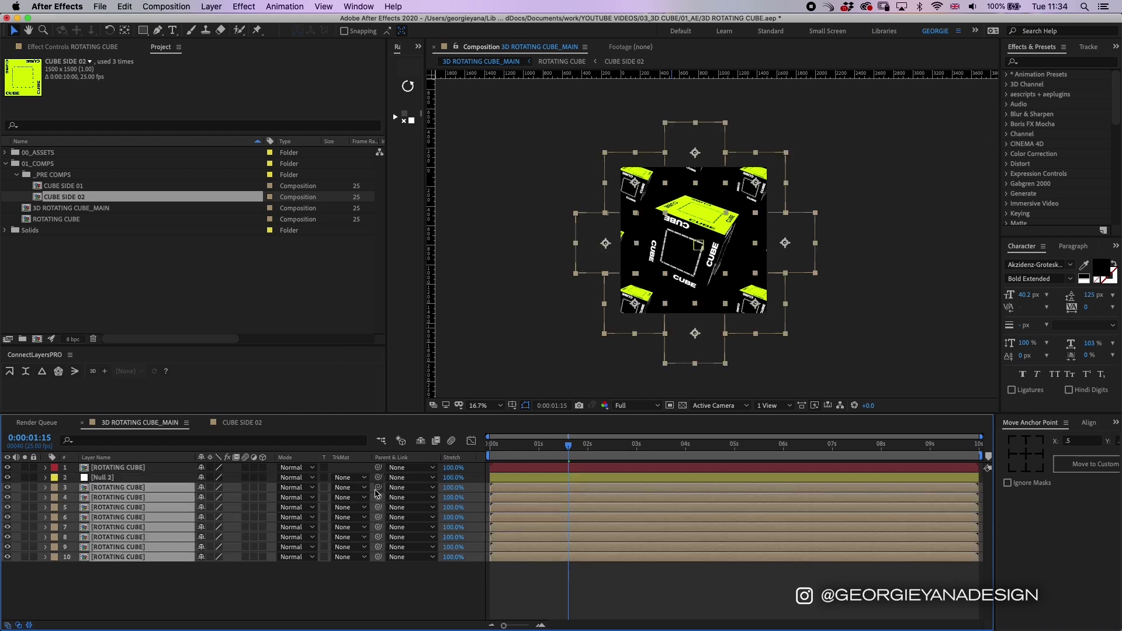
pyautogui.moveTo(481, 489); pyautogui.dragTo(522, 476)
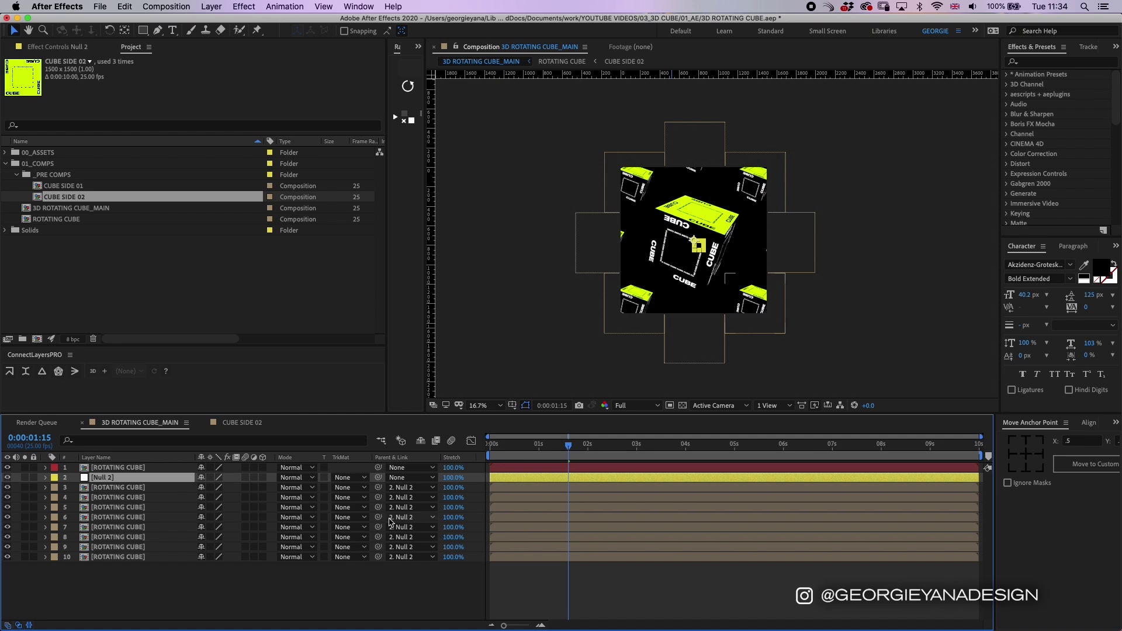
# Step: Keyframe Null 2's rotation from the first frame to 2 revolutions at the last frame, and preview the animation
pyautogui.press('Home')
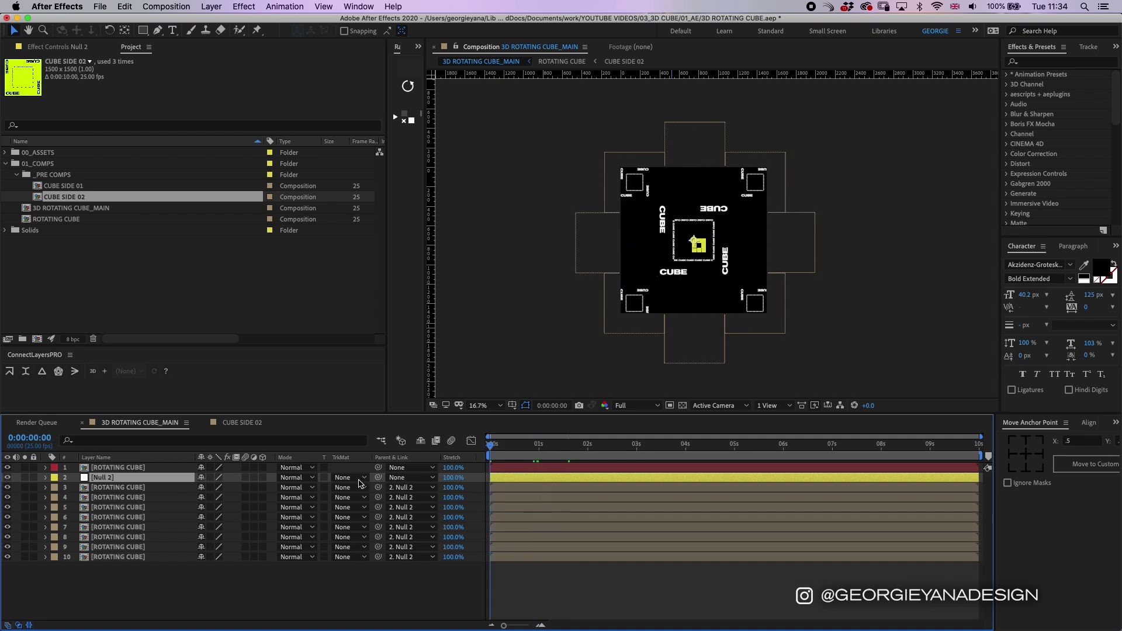
pyautogui.hotkey('alt', 'shift', 'r')
pyautogui.moveTo(492, 449); pyautogui.dragTo(1026, 454)
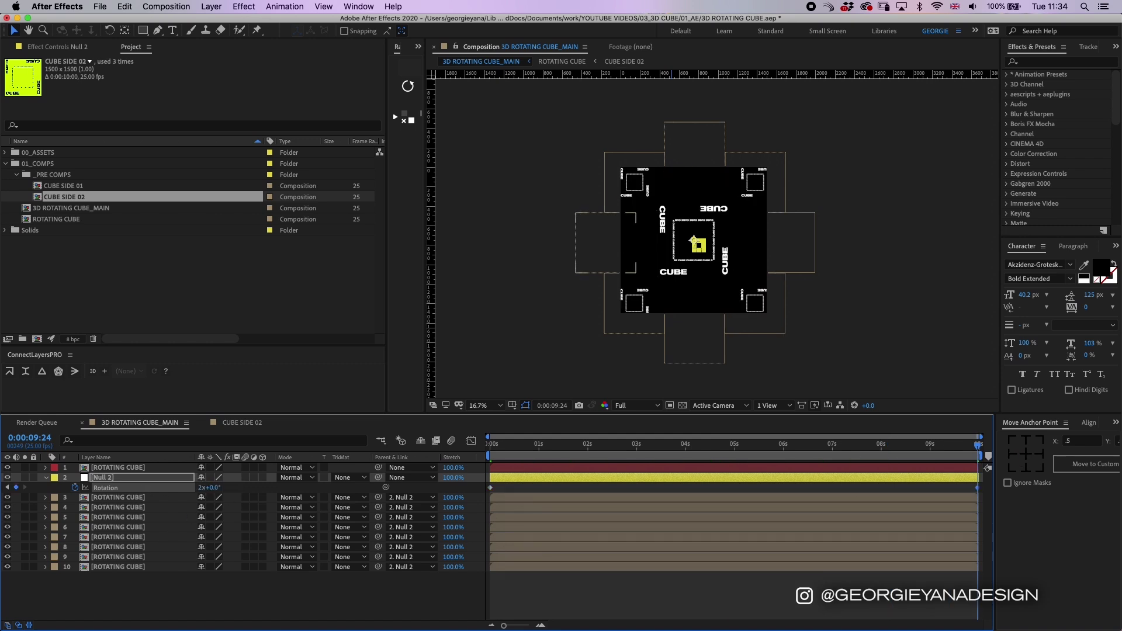
pyautogui.press('space')
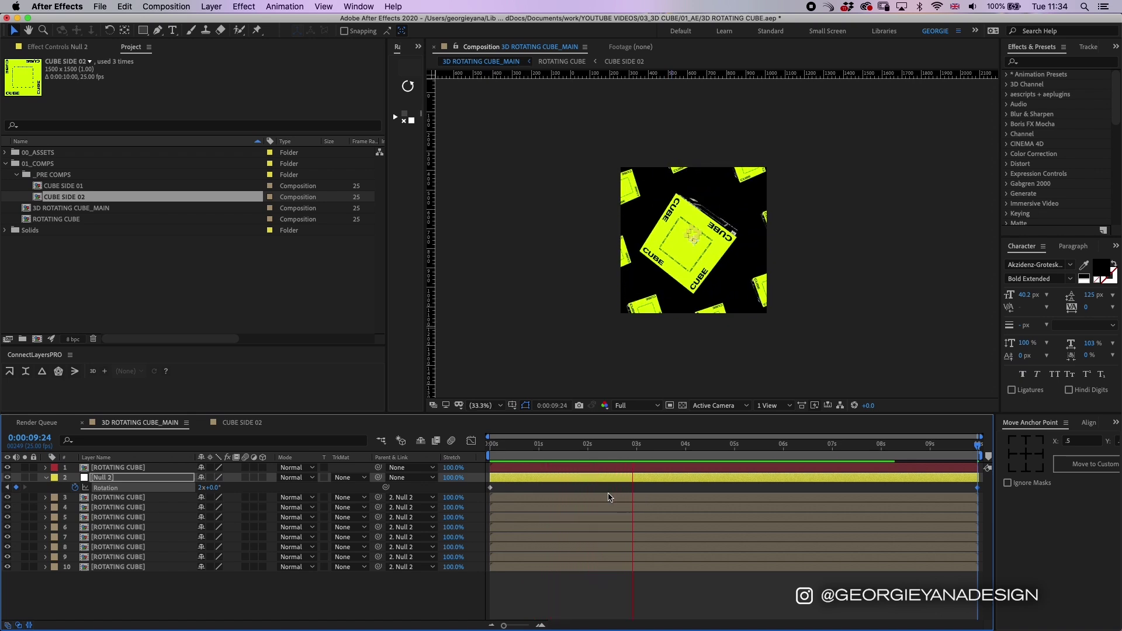
pyautogui.hotkey('shift', '/')
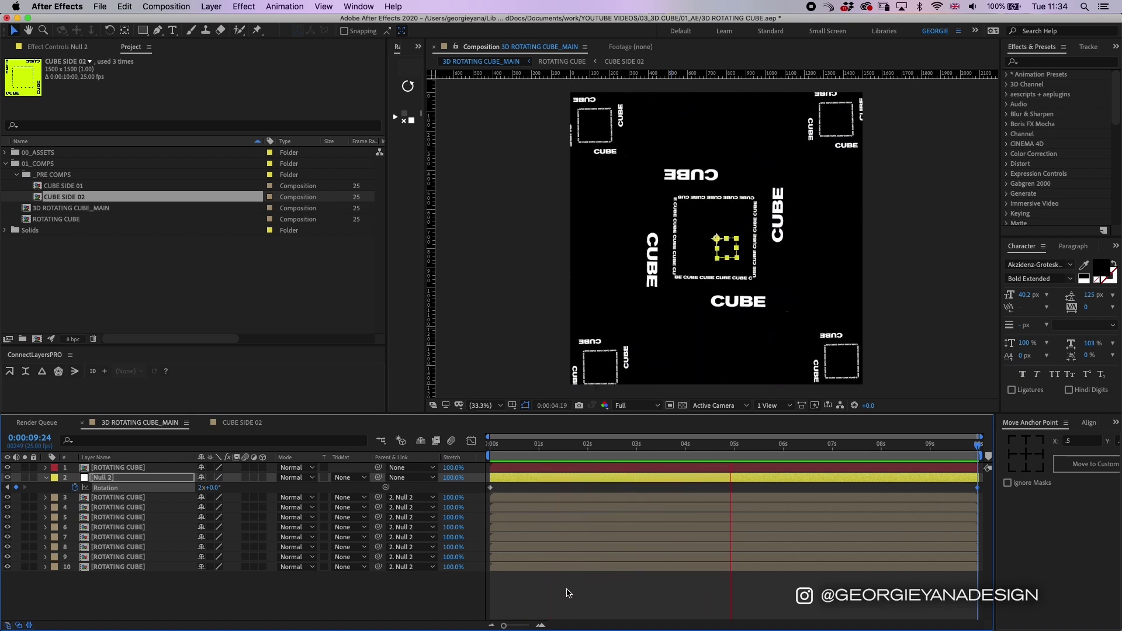